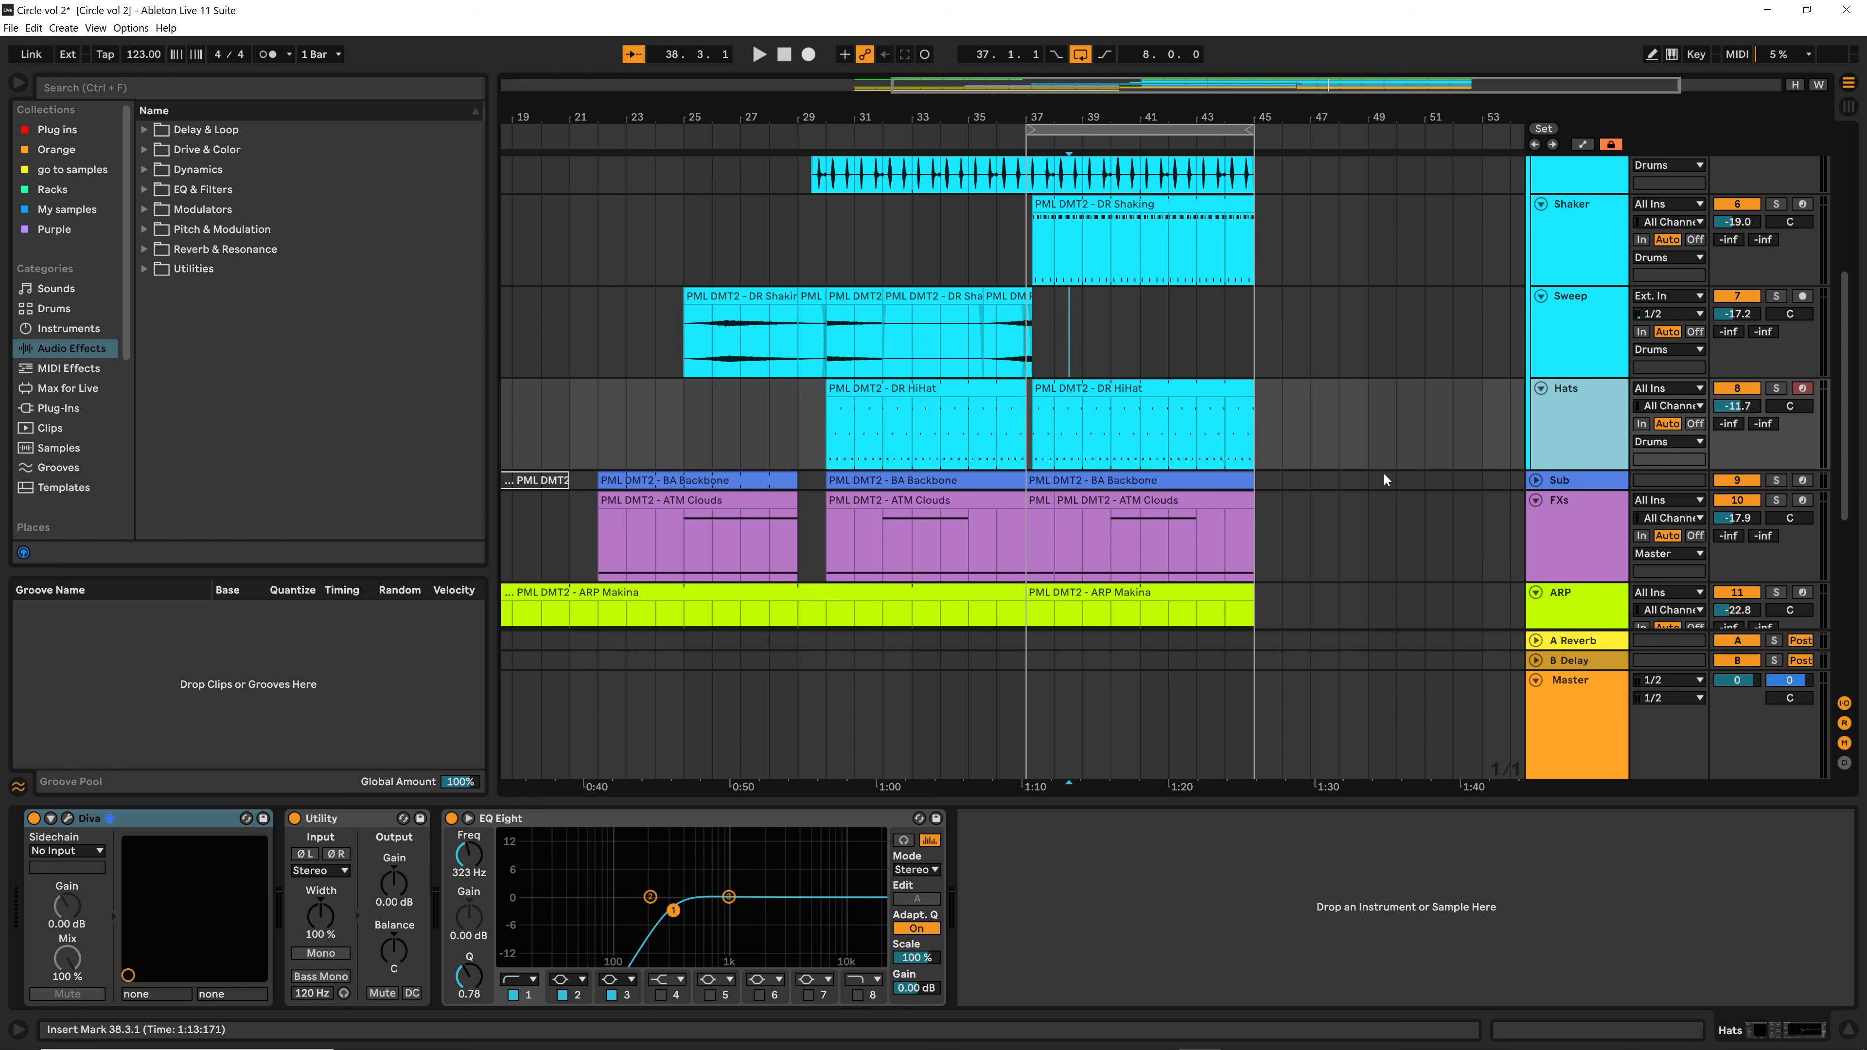
# Step: Solo the Shaker track and play its part from bar 37
pyautogui.click(1028, 243)
pyautogui.press('s')
pyautogui.press('space')
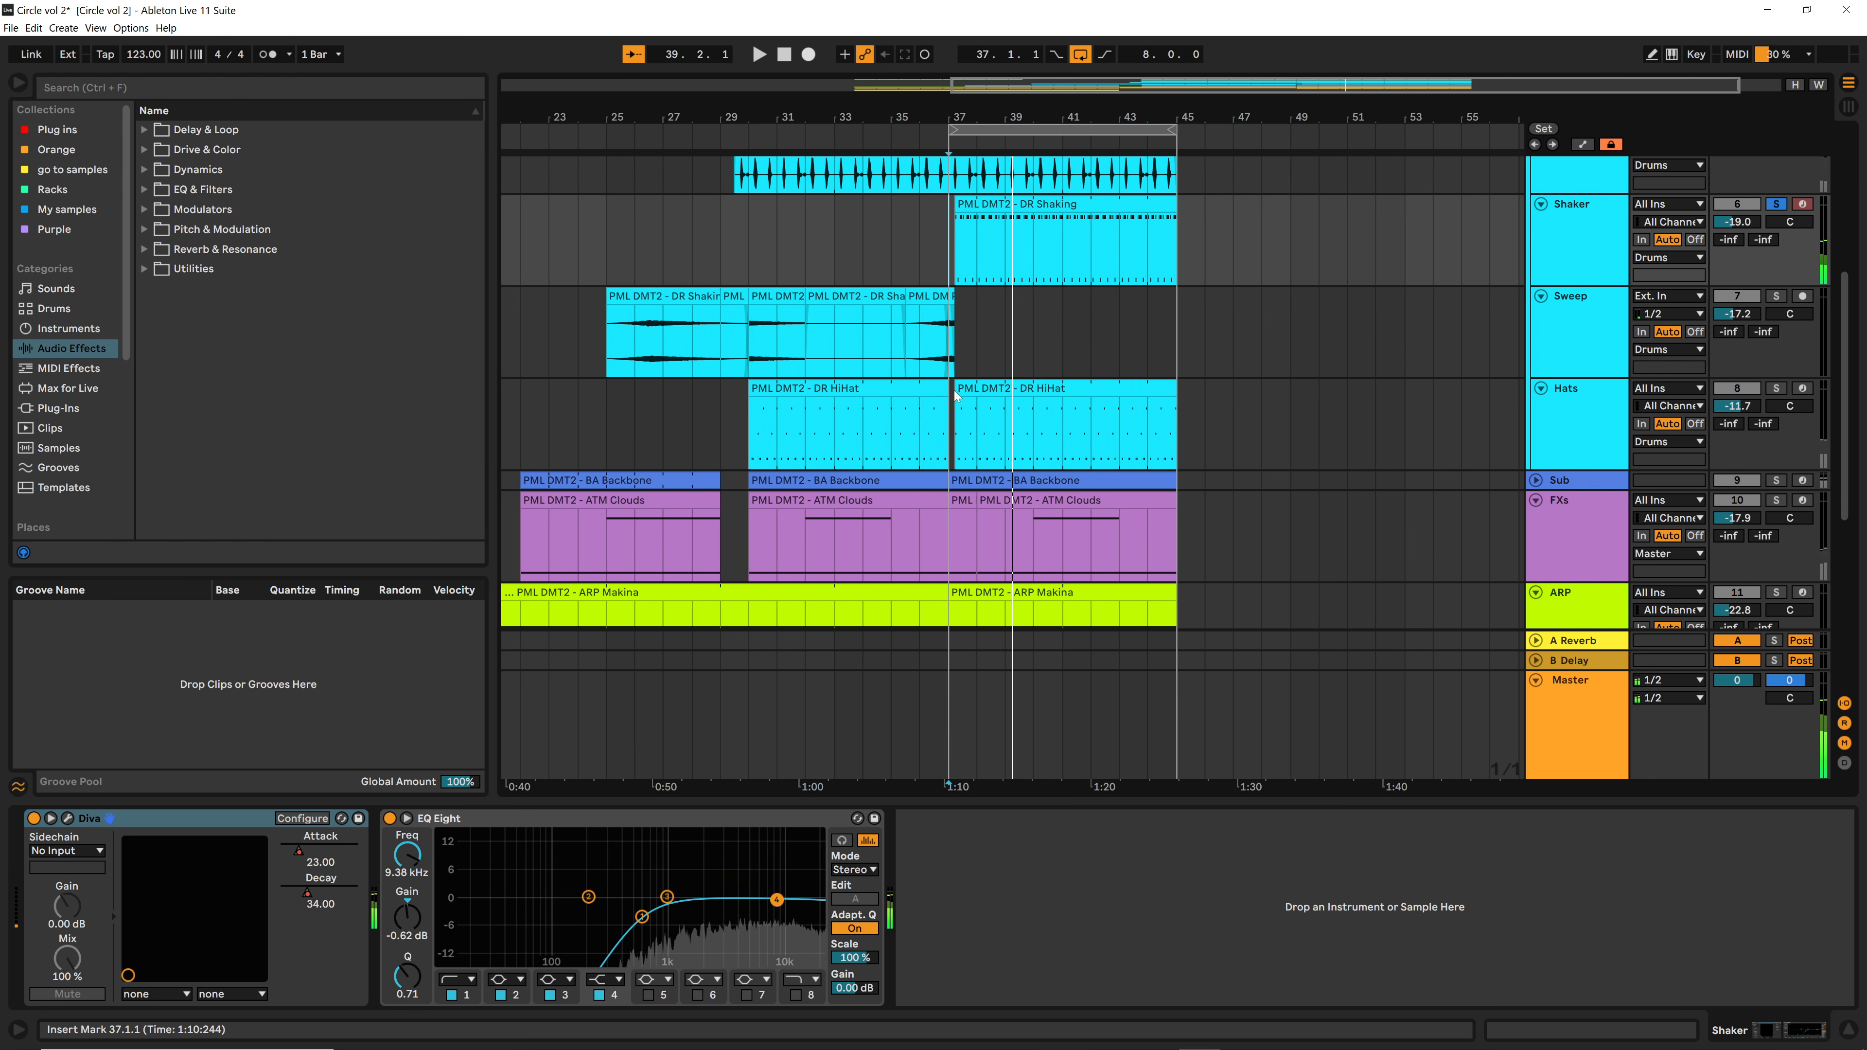
# Step: Solo the Hats track and play its hi-hat part from bar 37, stopping once it has been heard
pyautogui.click(959, 408)
pyautogui.press('s')
pyautogui.press('space')
pyautogui.press('space')
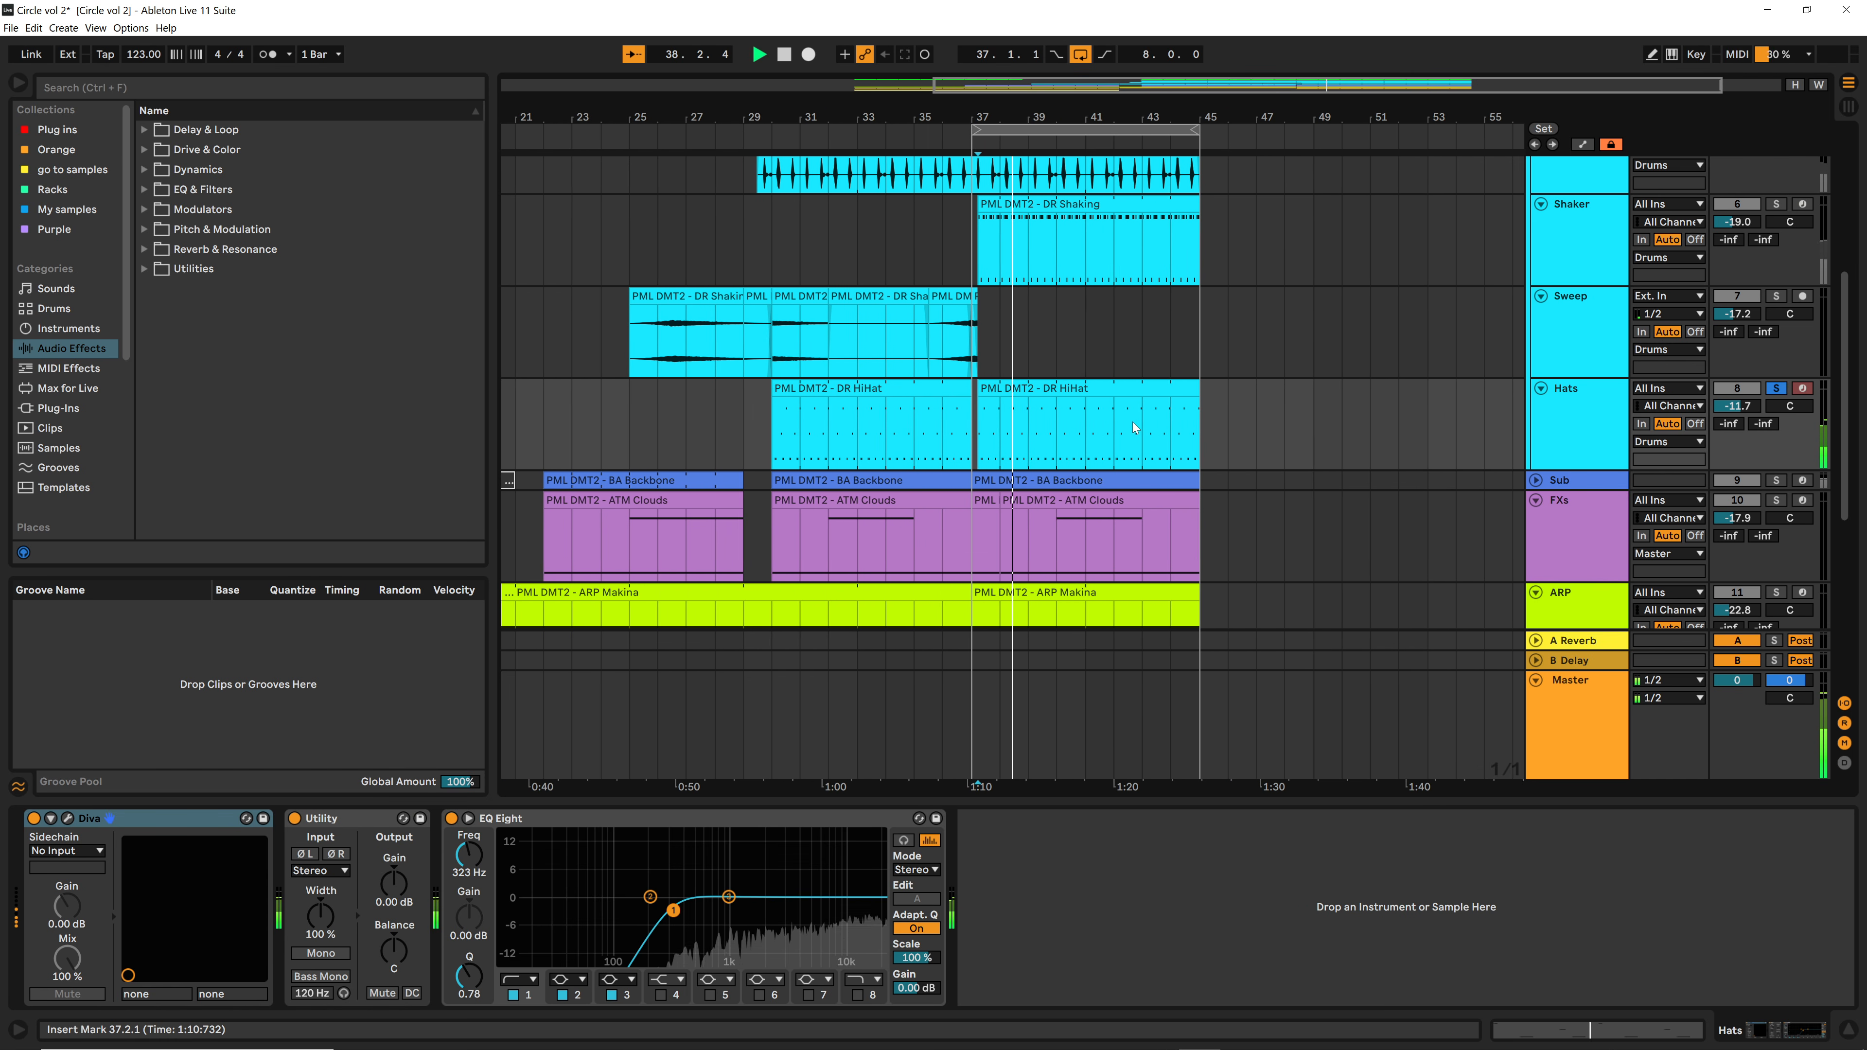
pyautogui.press('space')
# Step: Solo the Sweep track and audition its clips from bars 30 and 26, and the transition after bar 37
pyautogui.click(771, 331)
pyautogui.press('s')
pyautogui.press('space')
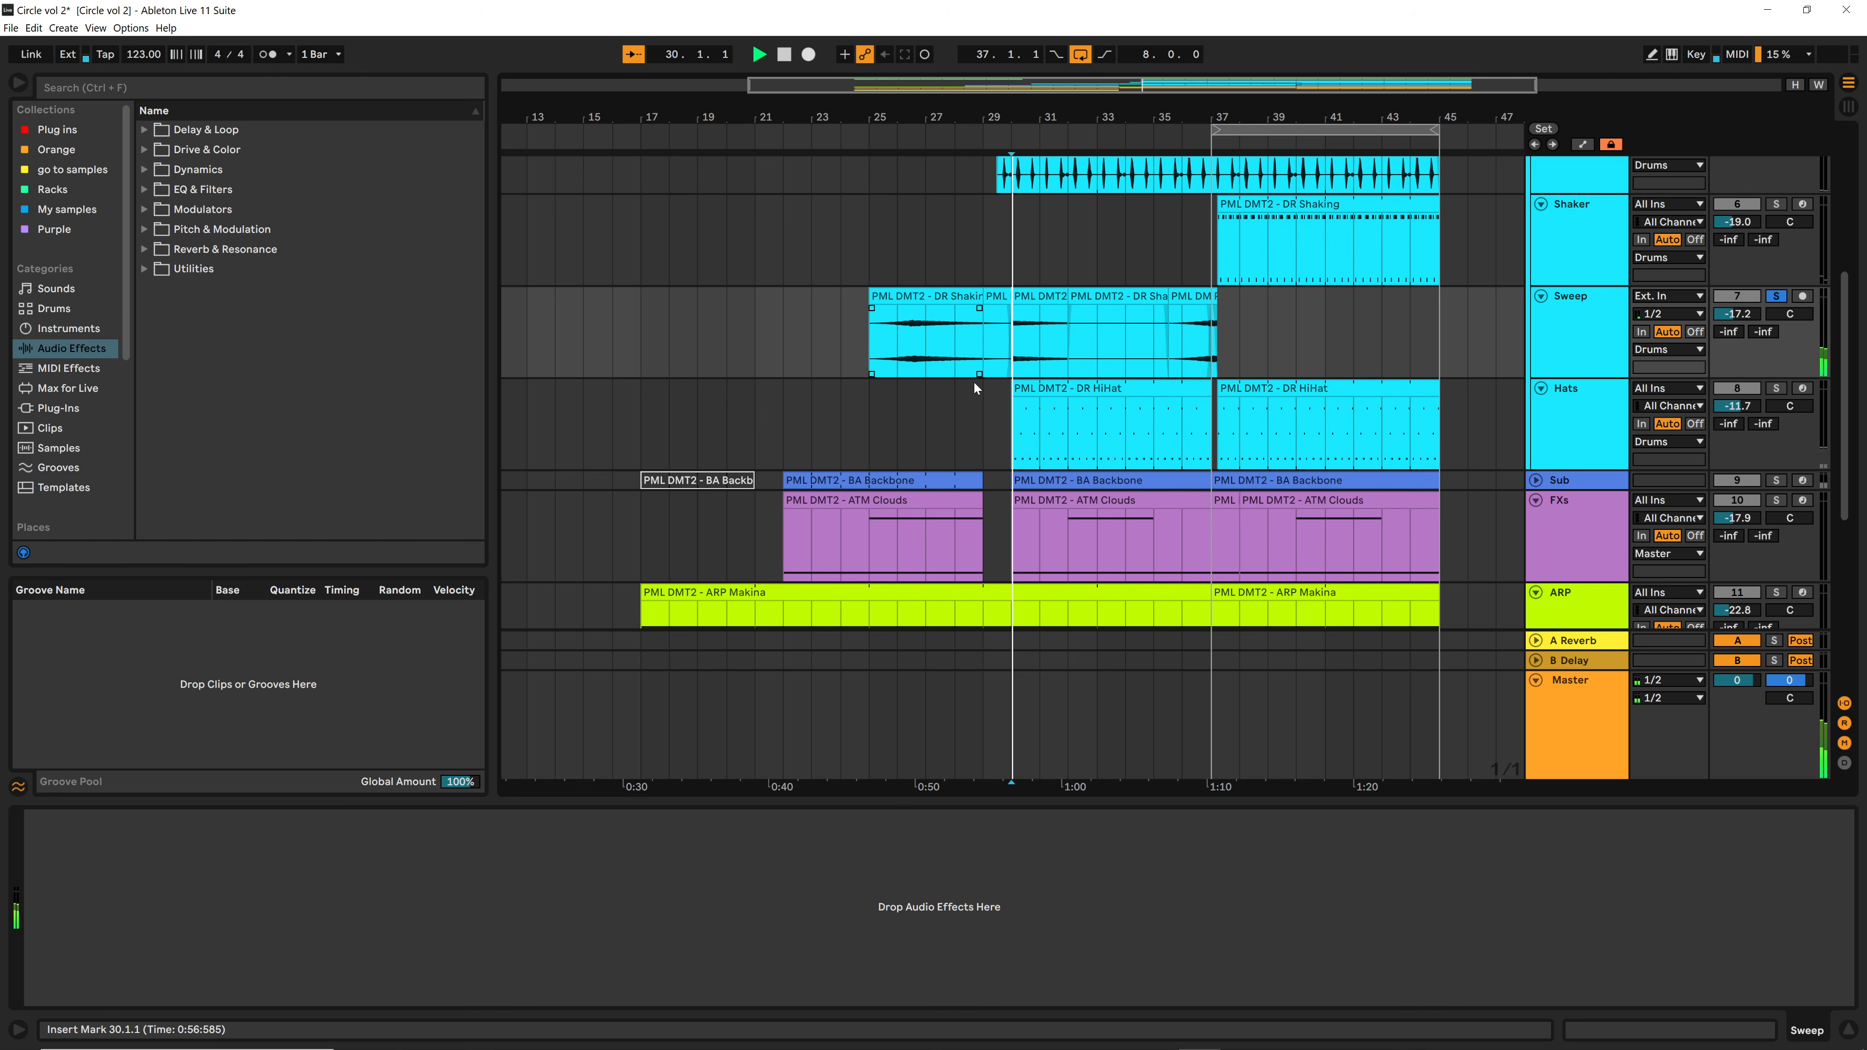
pyautogui.click(866, 340)
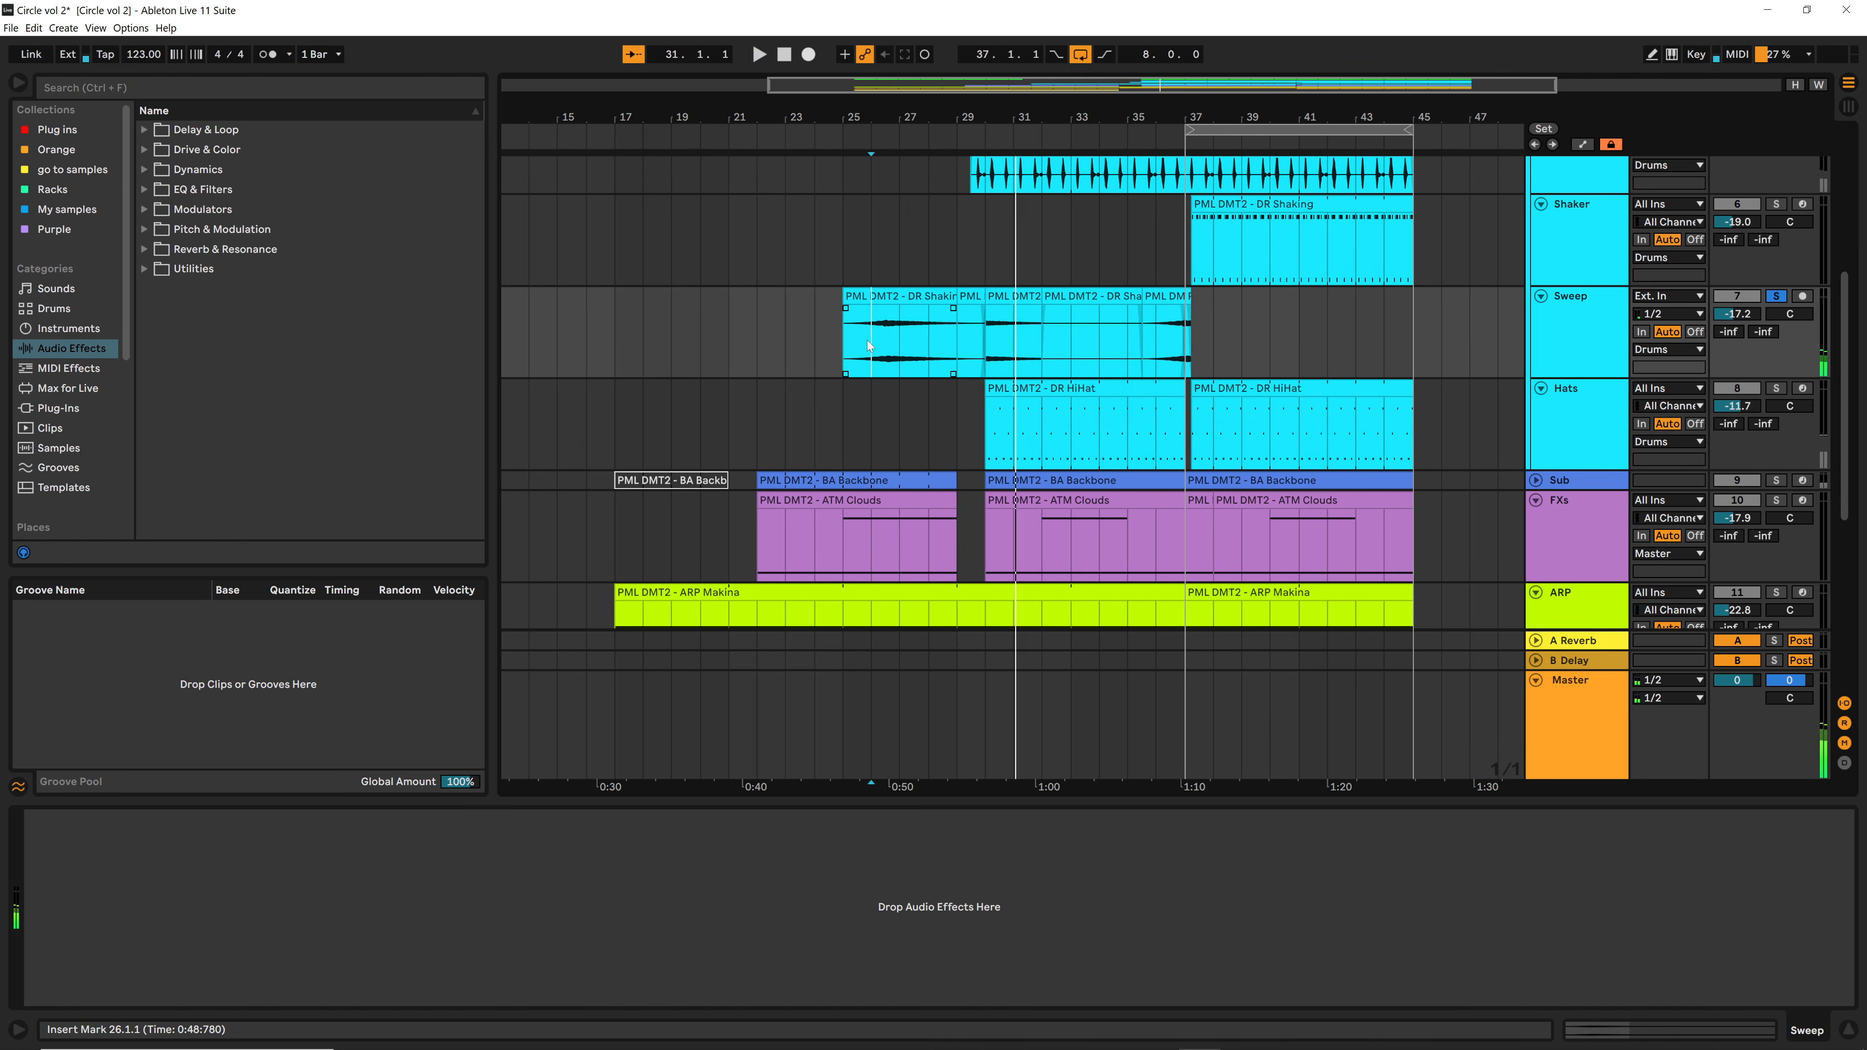
pyautogui.press('space')
pyautogui.click(1298, 342)
pyautogui.press('space')
pyautogui.press('space')
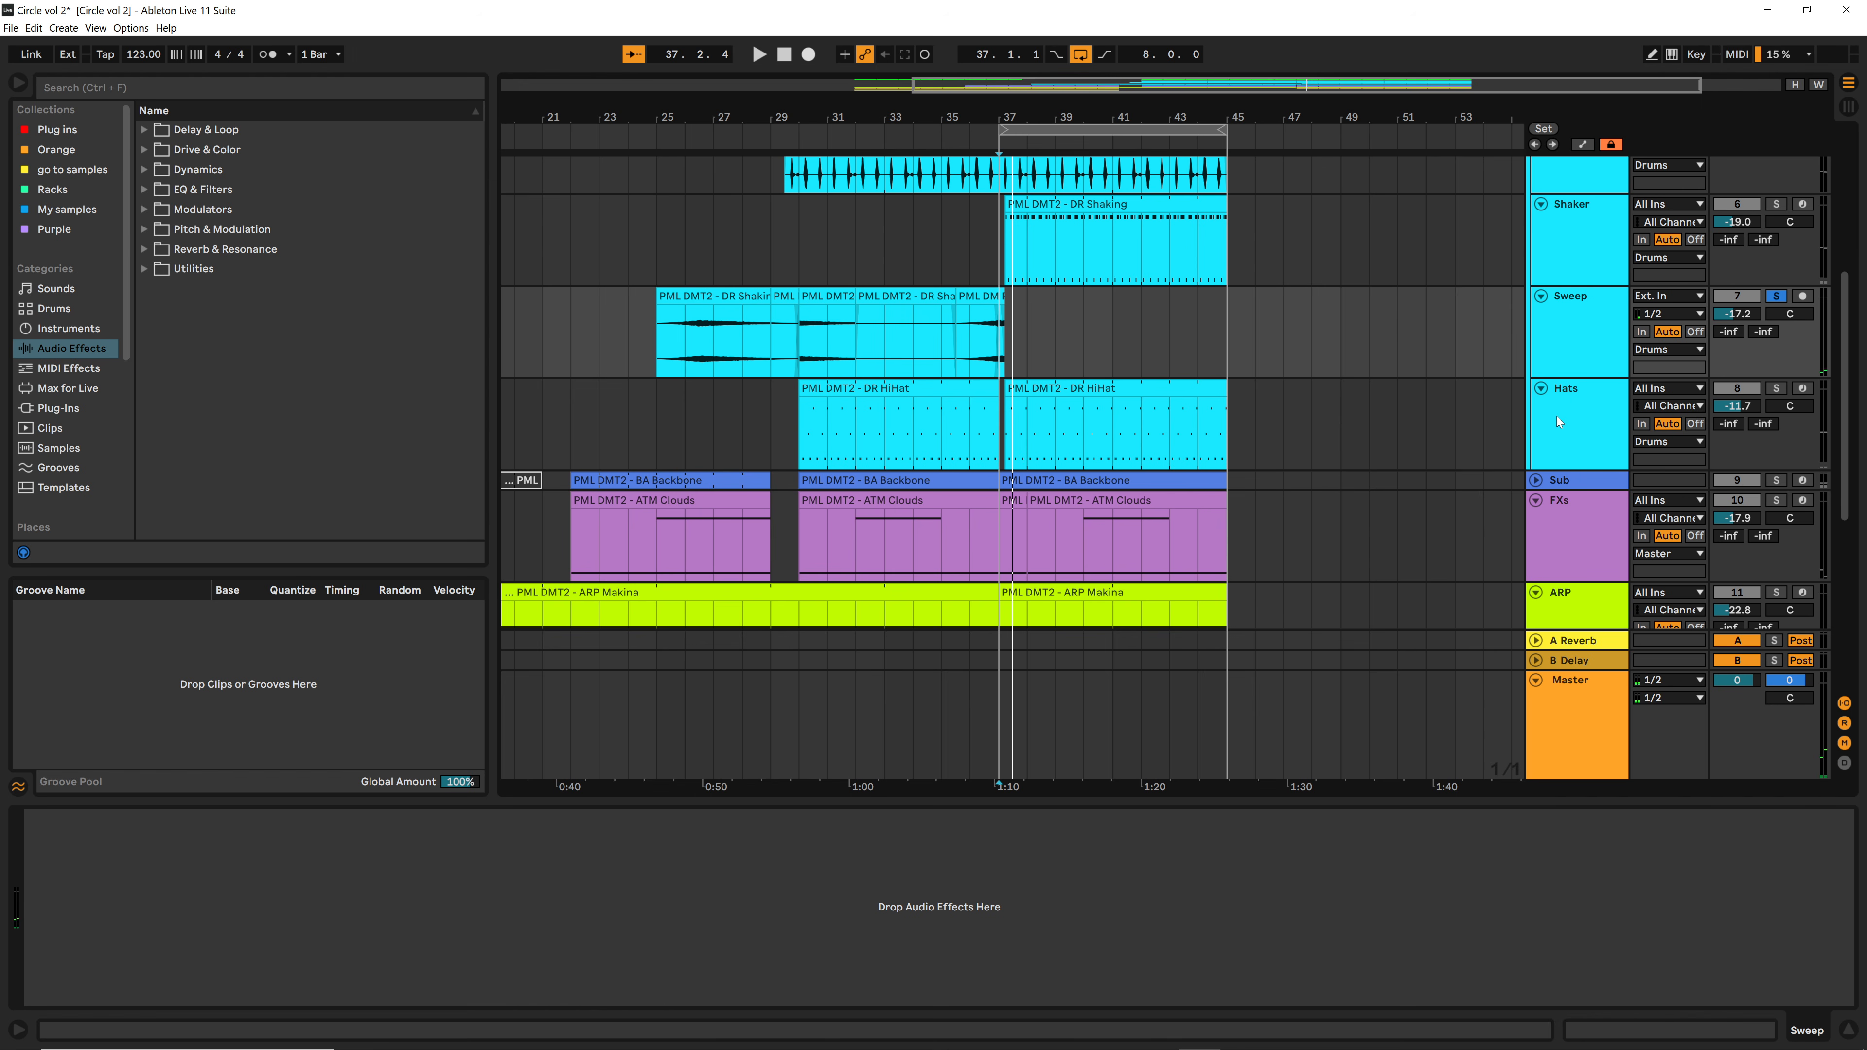
# Step: Turn off the Sweep track's solo and select the Hats track
pyautogui.click(1576, 423)
pyautogui.click(1777, 296)
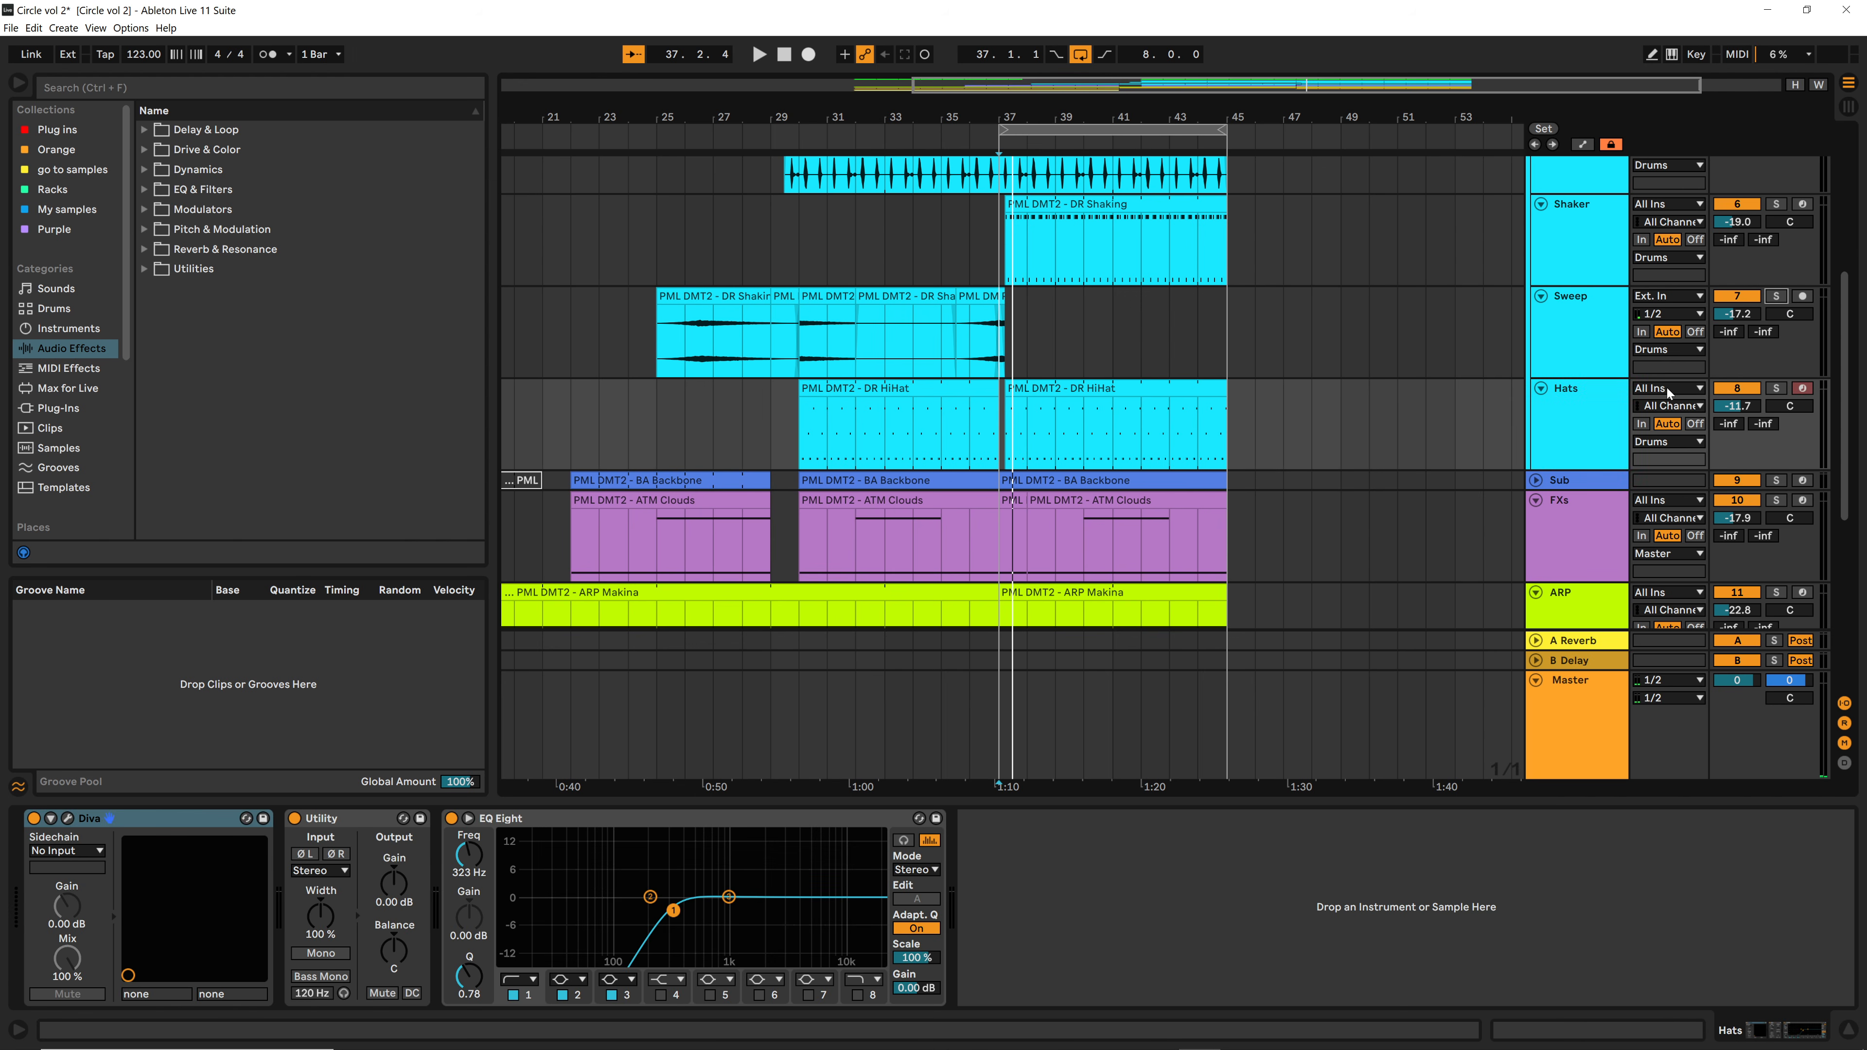
pyautogui.click(1578, 423)
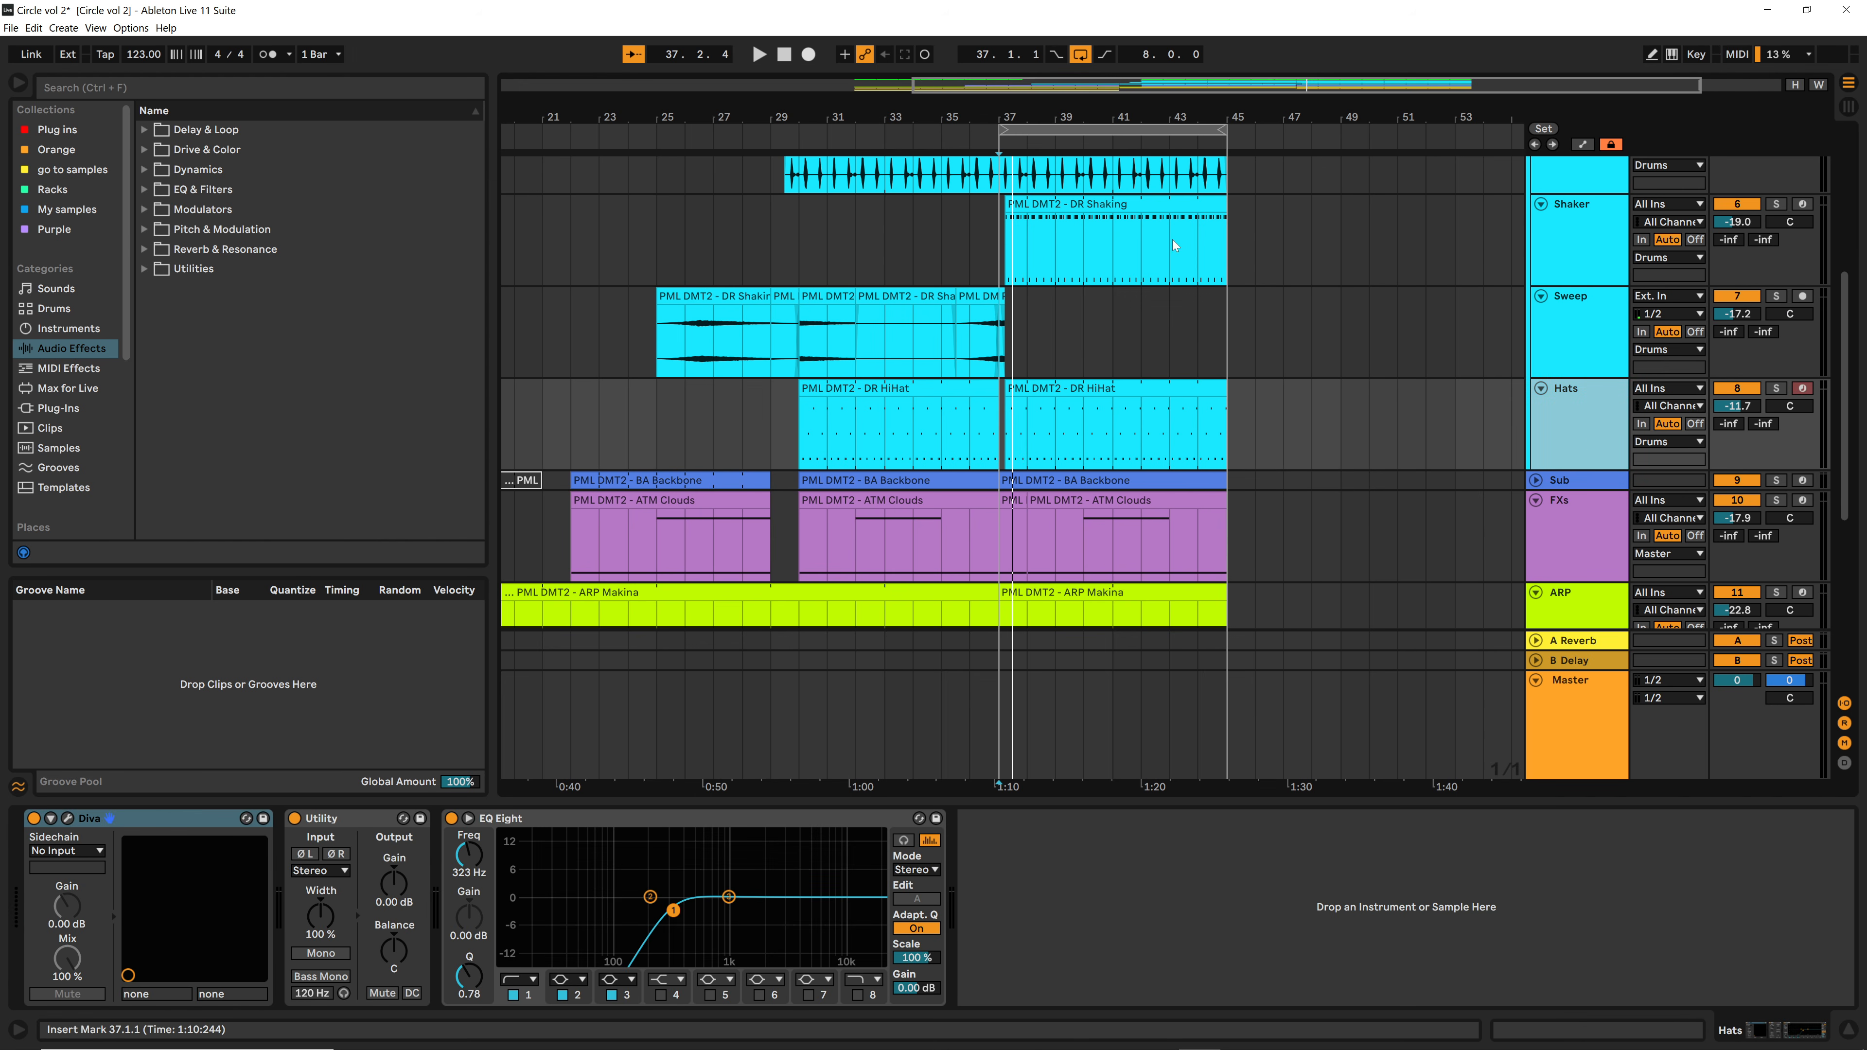
# Step: Open the DR HiHat clip at bar 37 and play it soloed with the F3 note at 1.1.3 selected
pyautogui.doubleClick(1074, 390)
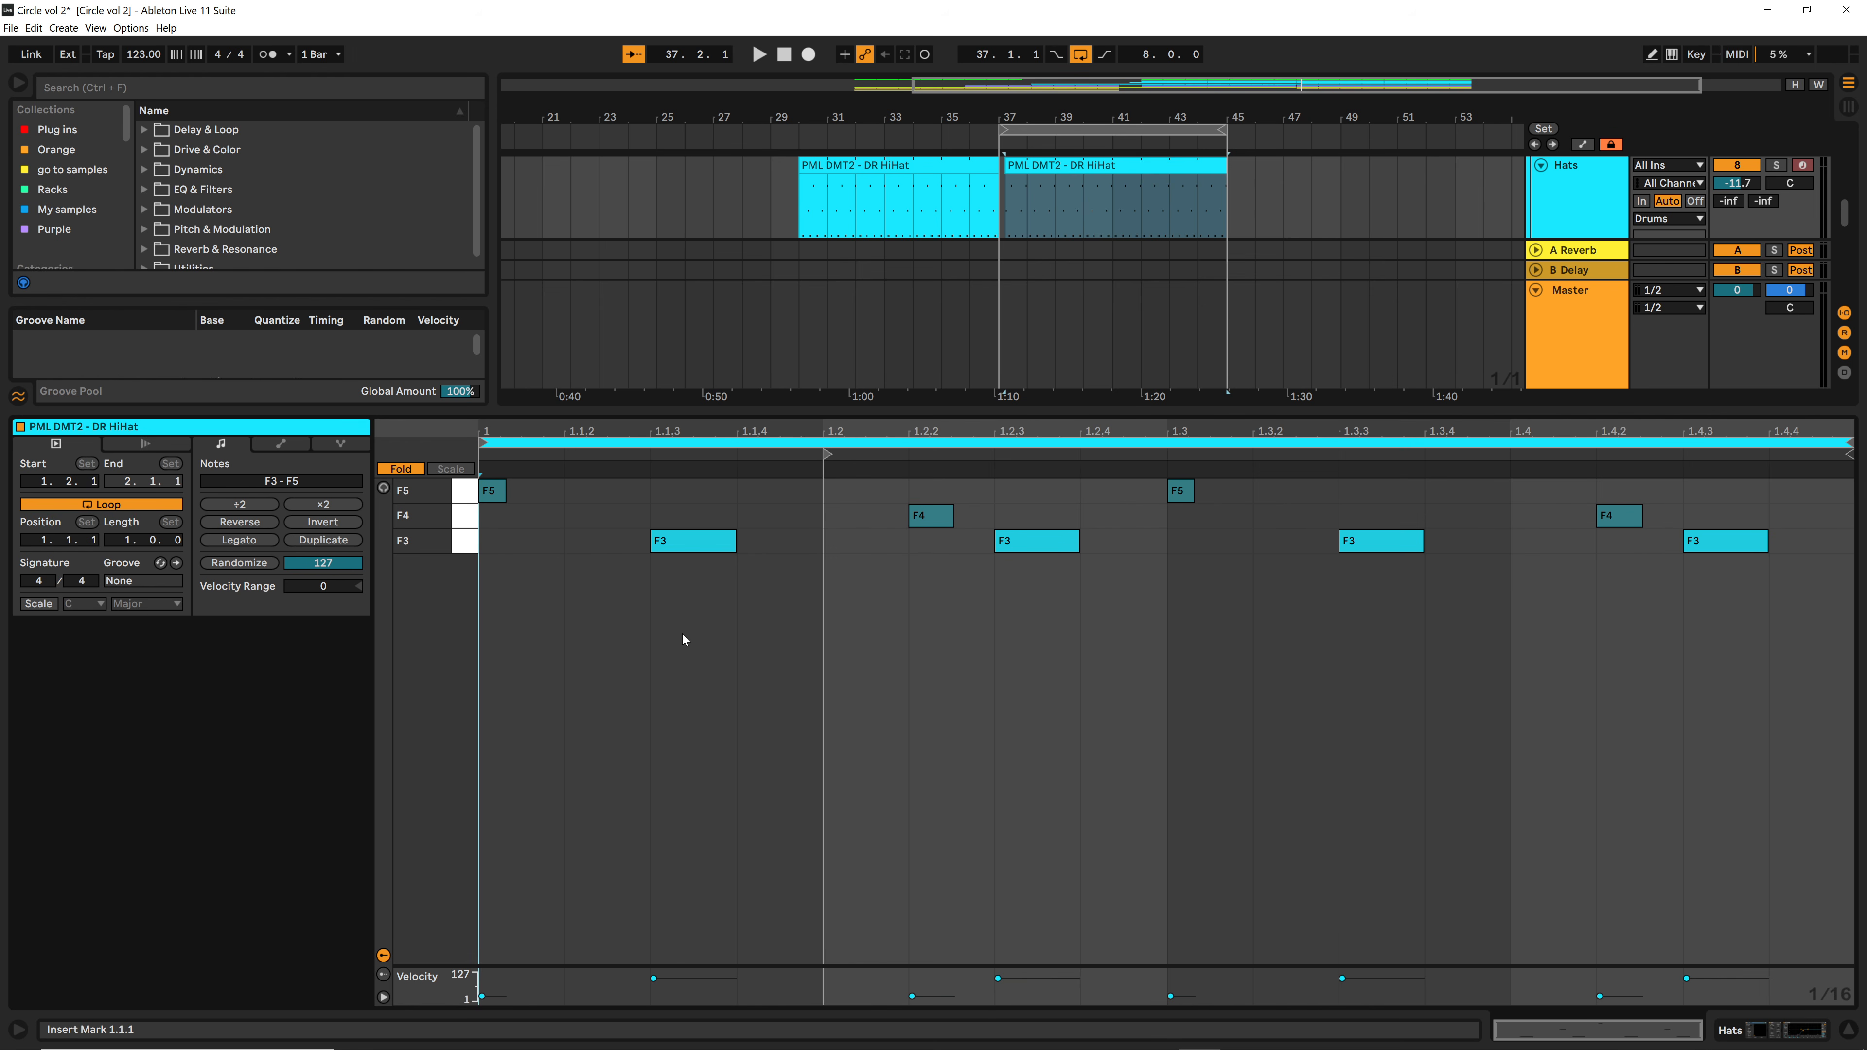
pyautogui.moveTo(682, 639); pyautogui.dragTo(669, 544)
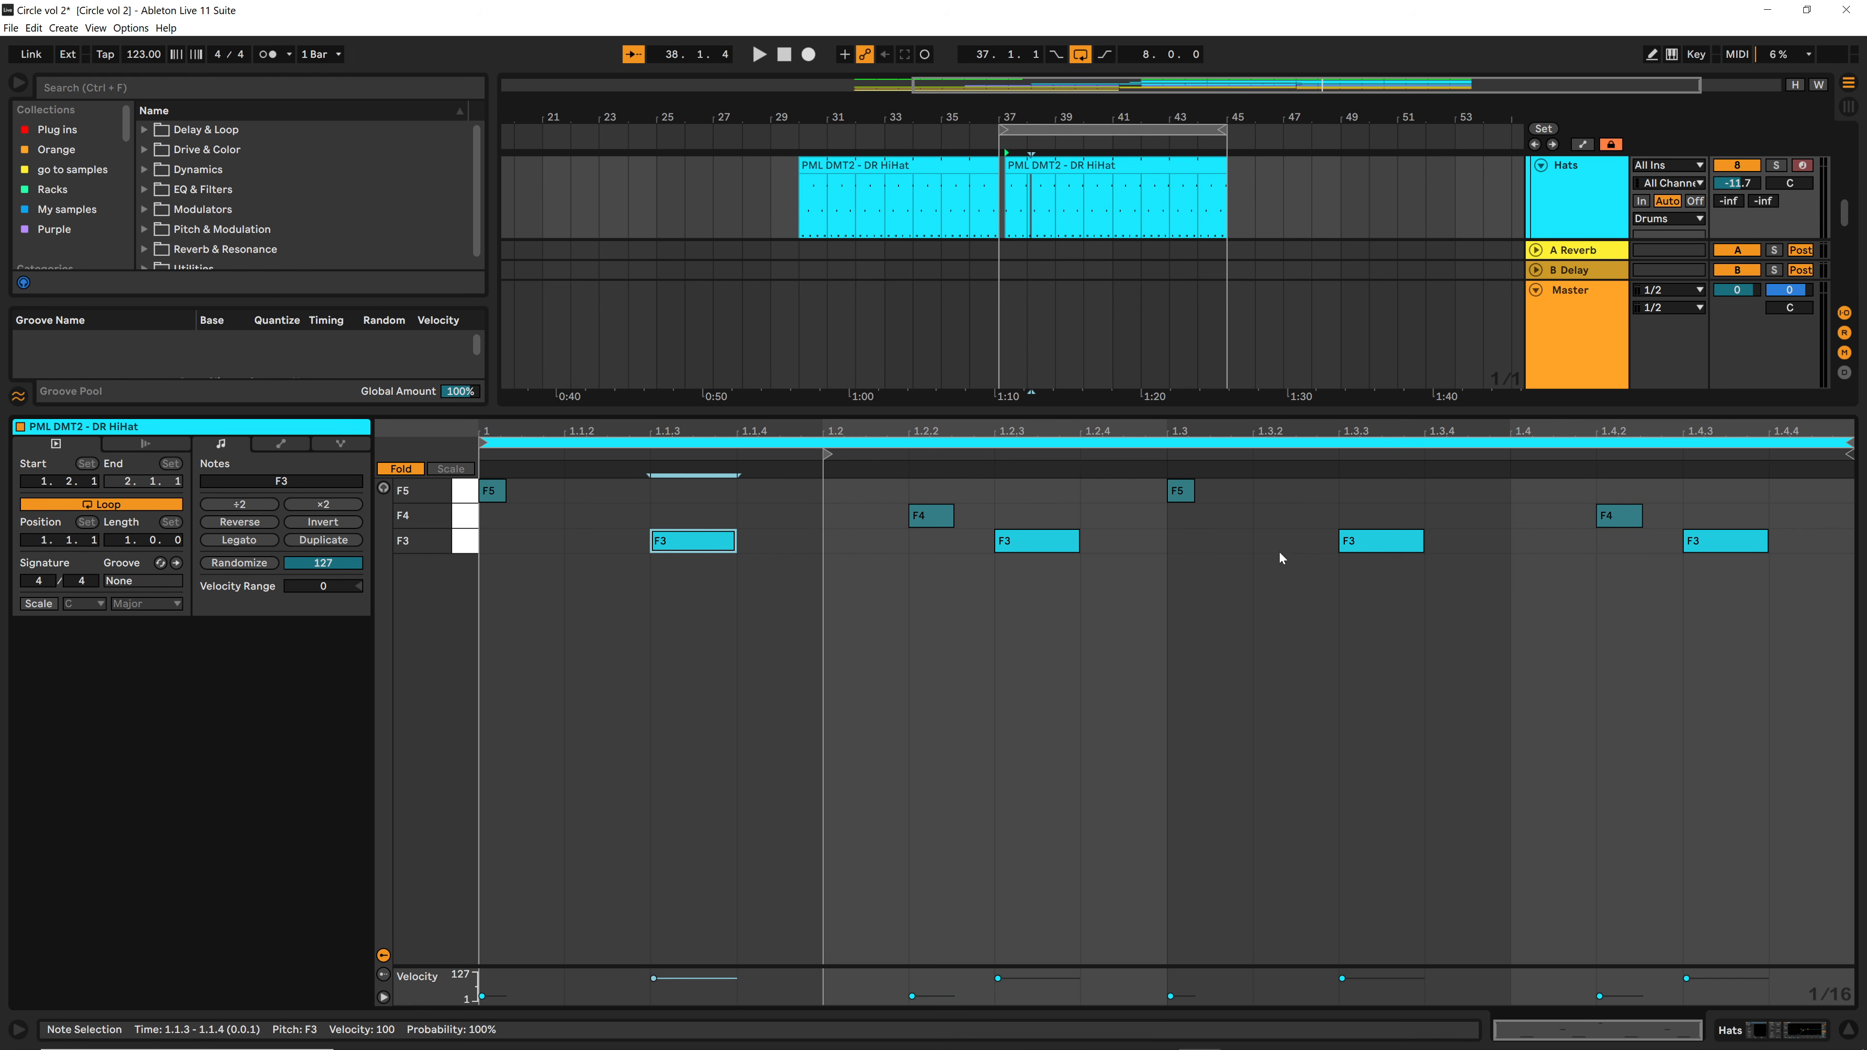
pyautogui.press('space')
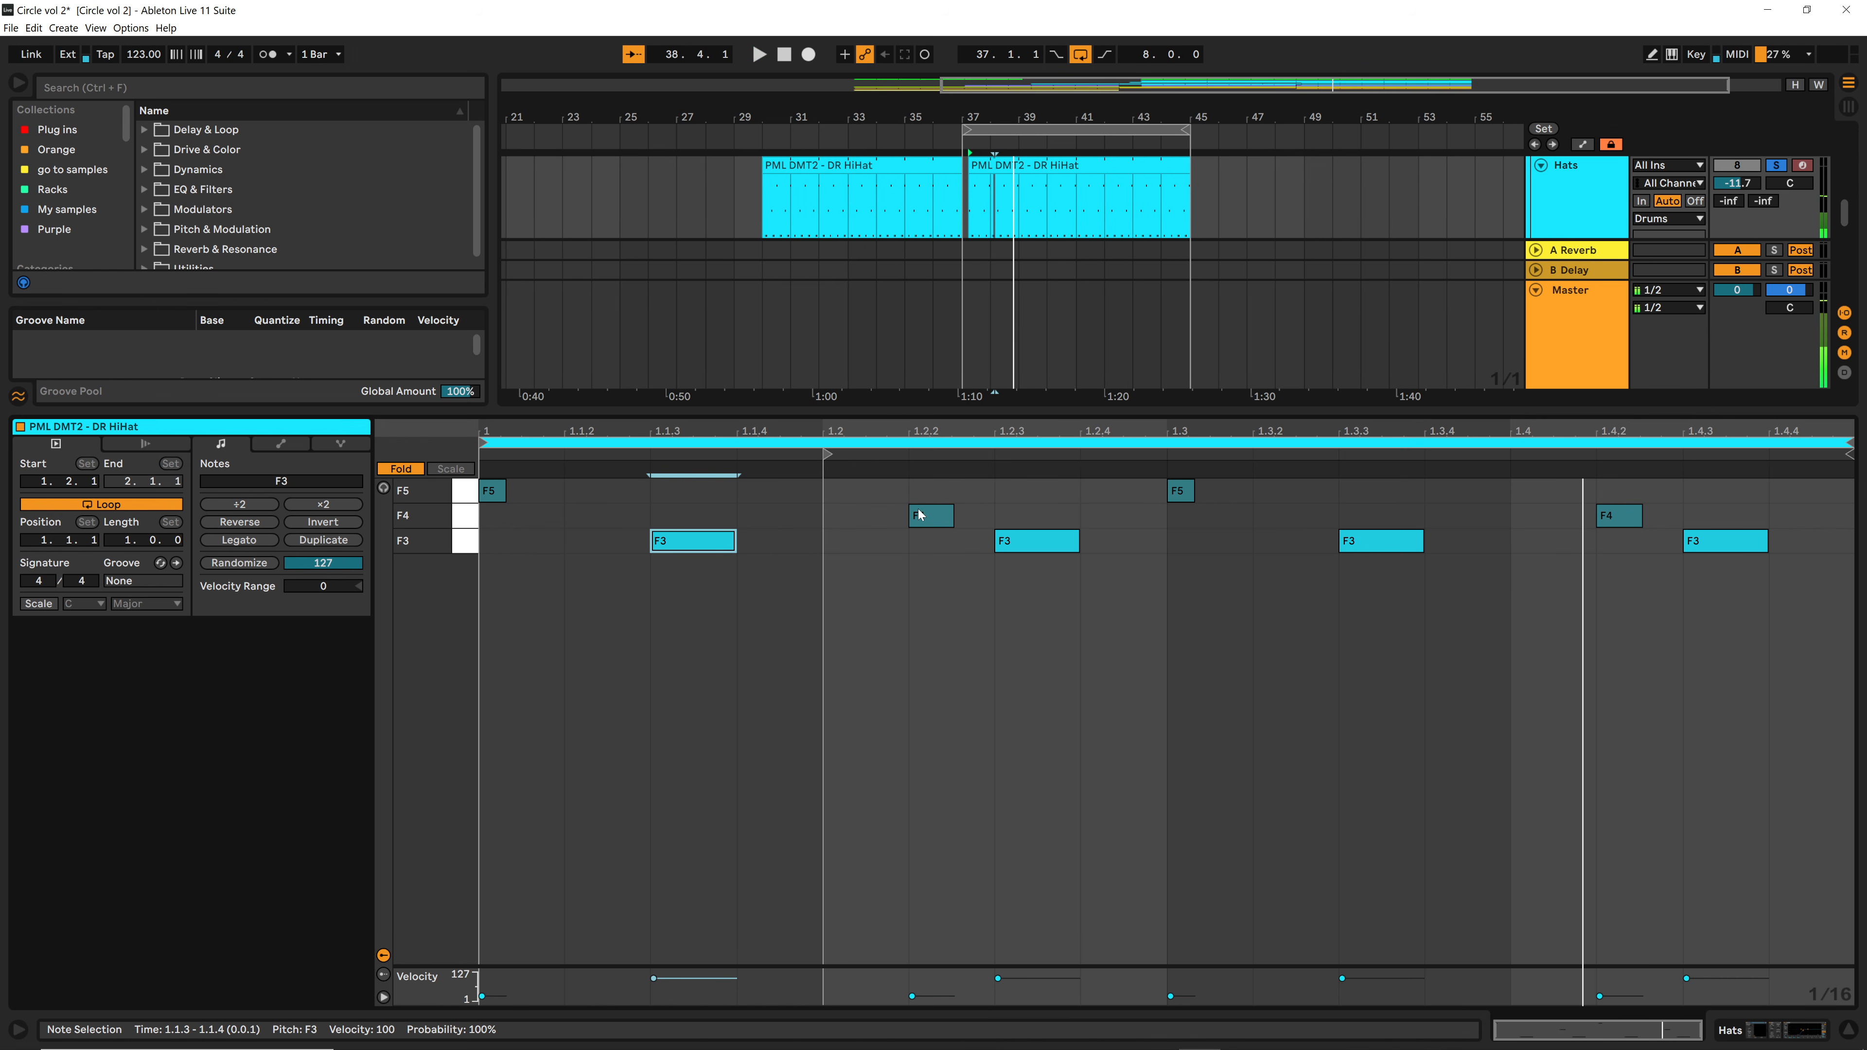
# Step: Deactivate the clip's F4 and F5 notes to compare playback with only the F3 hits, and reactivate them
pyautogui.moveTo(496, 527); pyautogui.dragTo(1671, 485)
pyautogui.press('space')
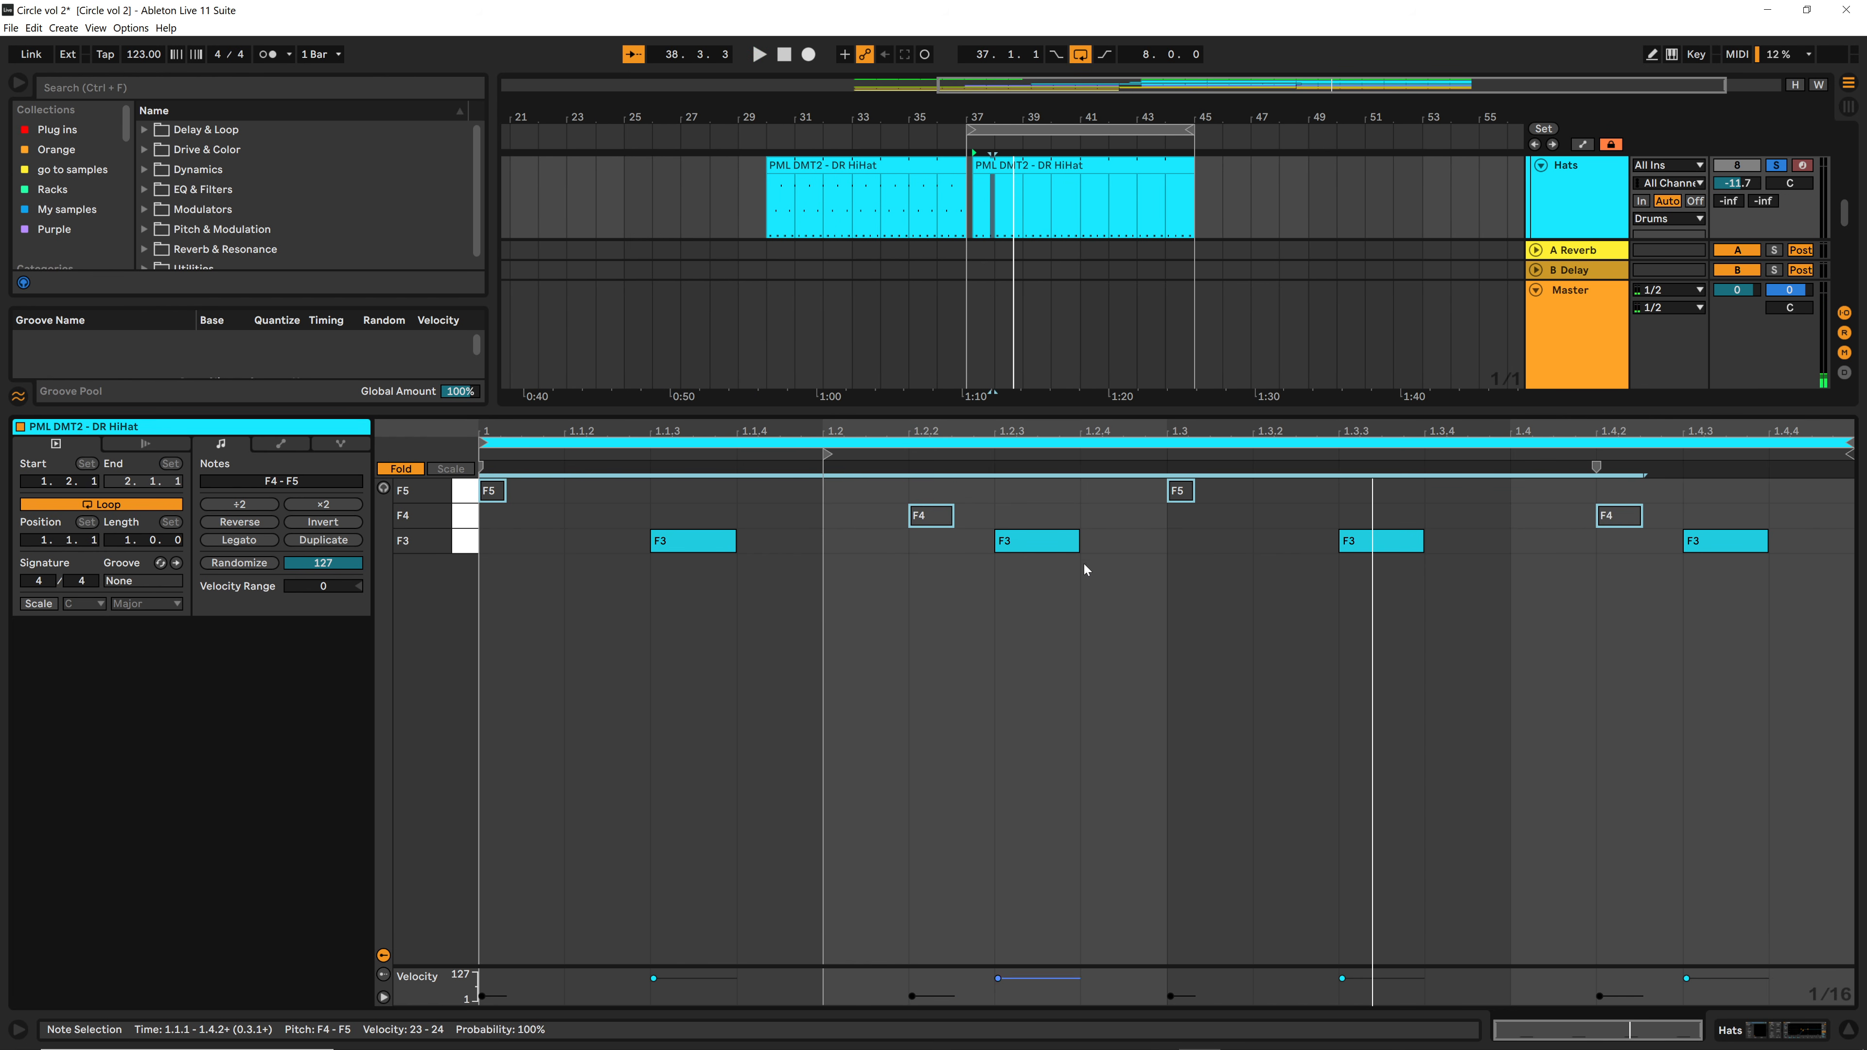
pyautogui.press('0')
pyautogui.press('space')
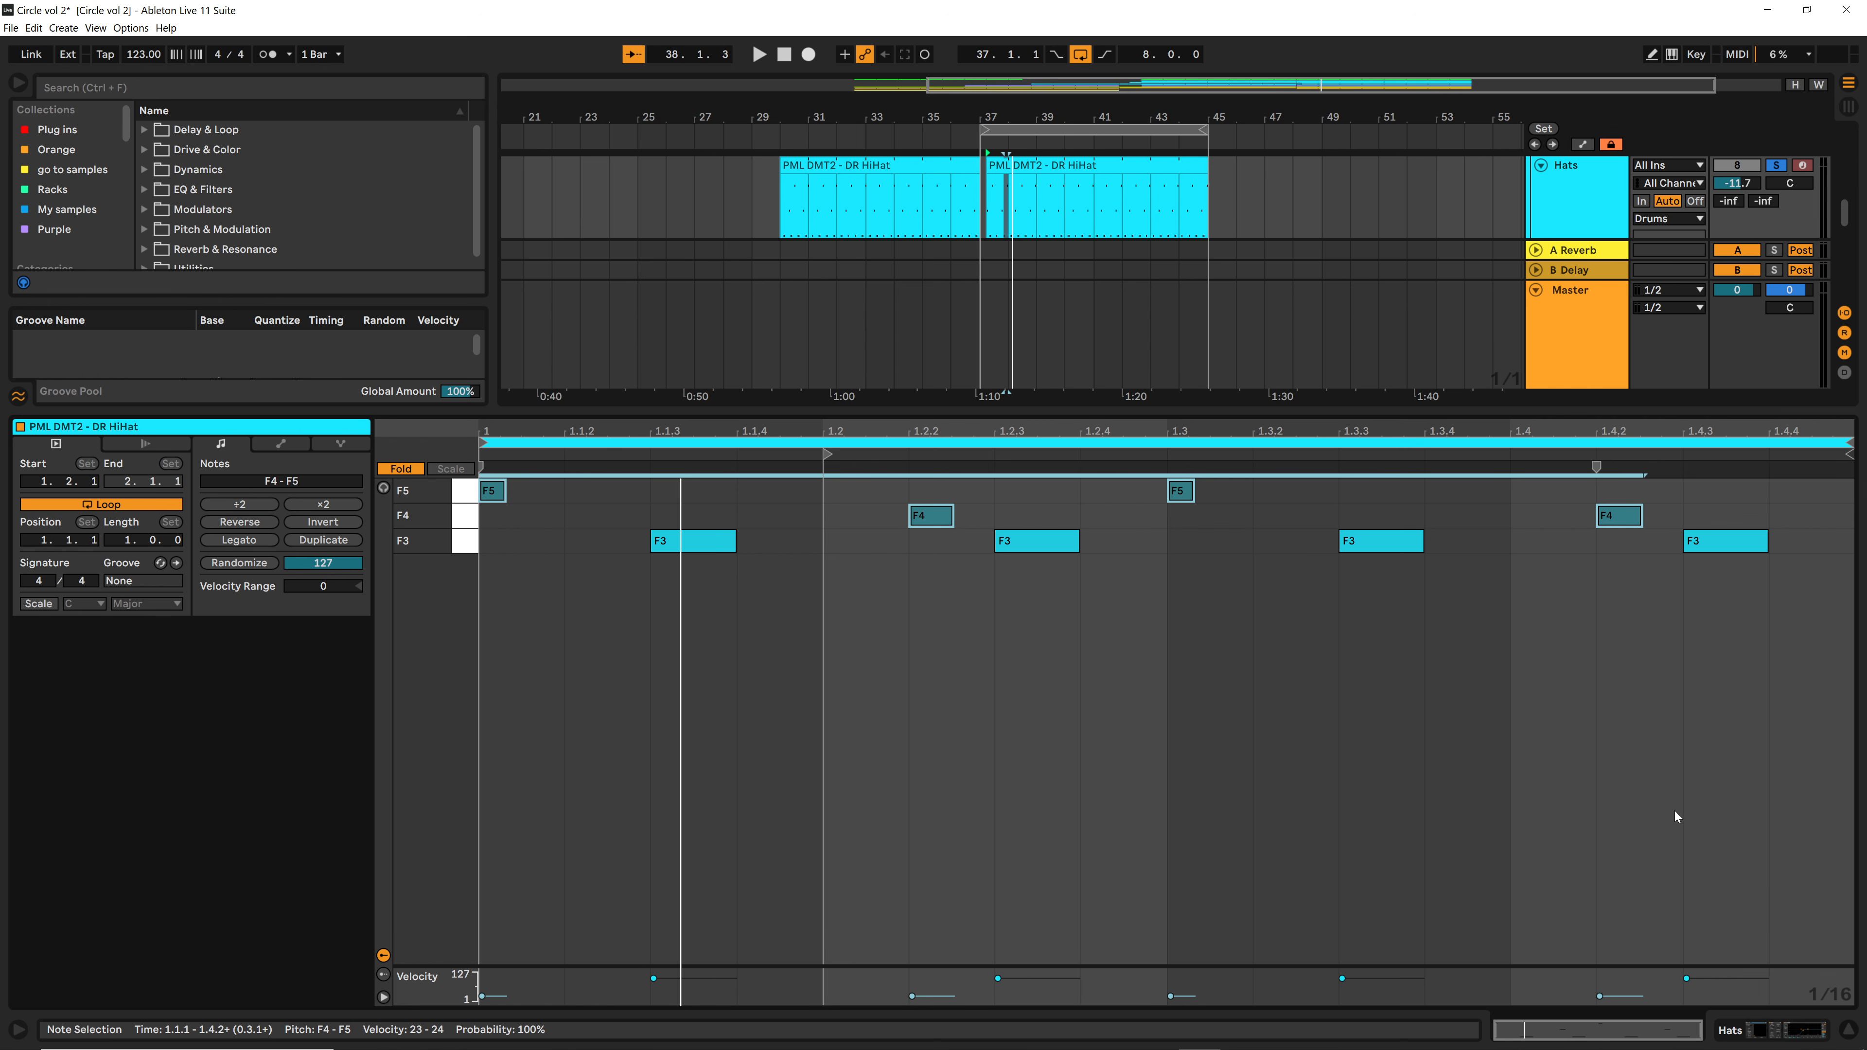
# Step: Open the Diva synth editor on the Hats track and scale its interface to 130%
pyautogui.click(1772, 1030)
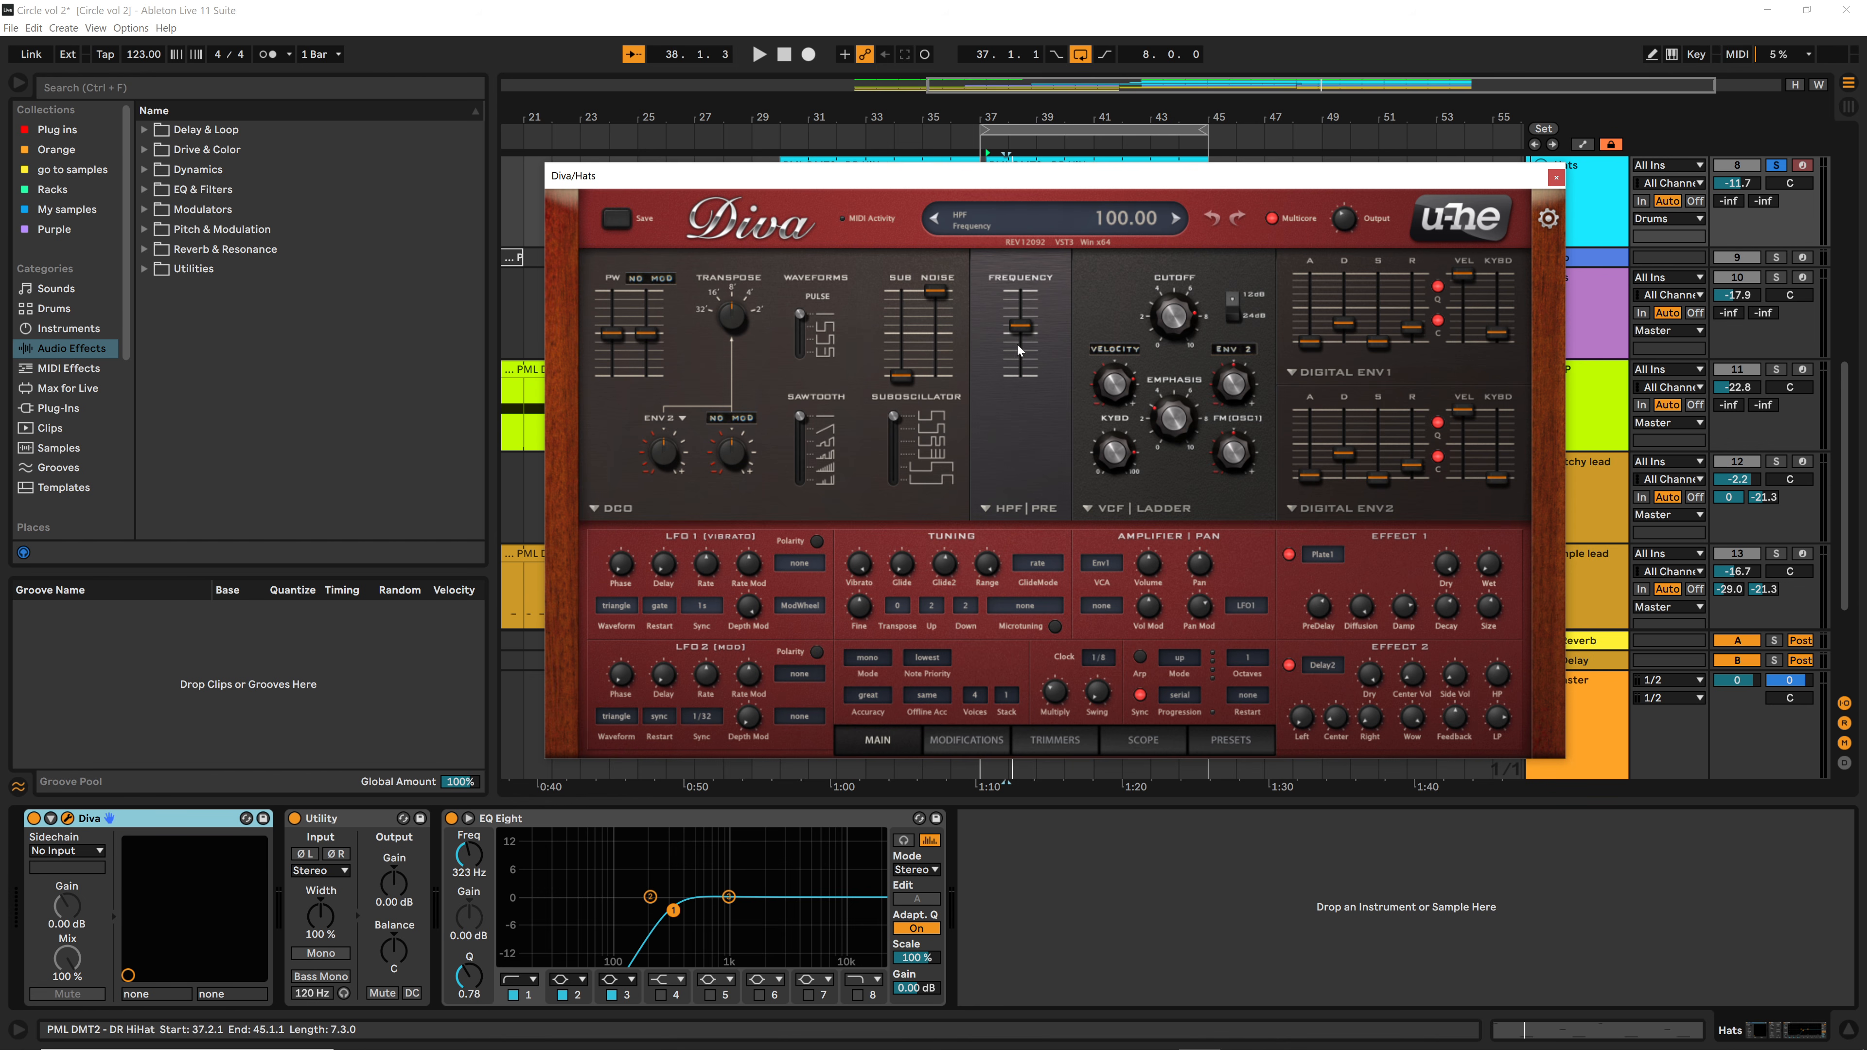
pyautogui.rightClick(1098, 283)
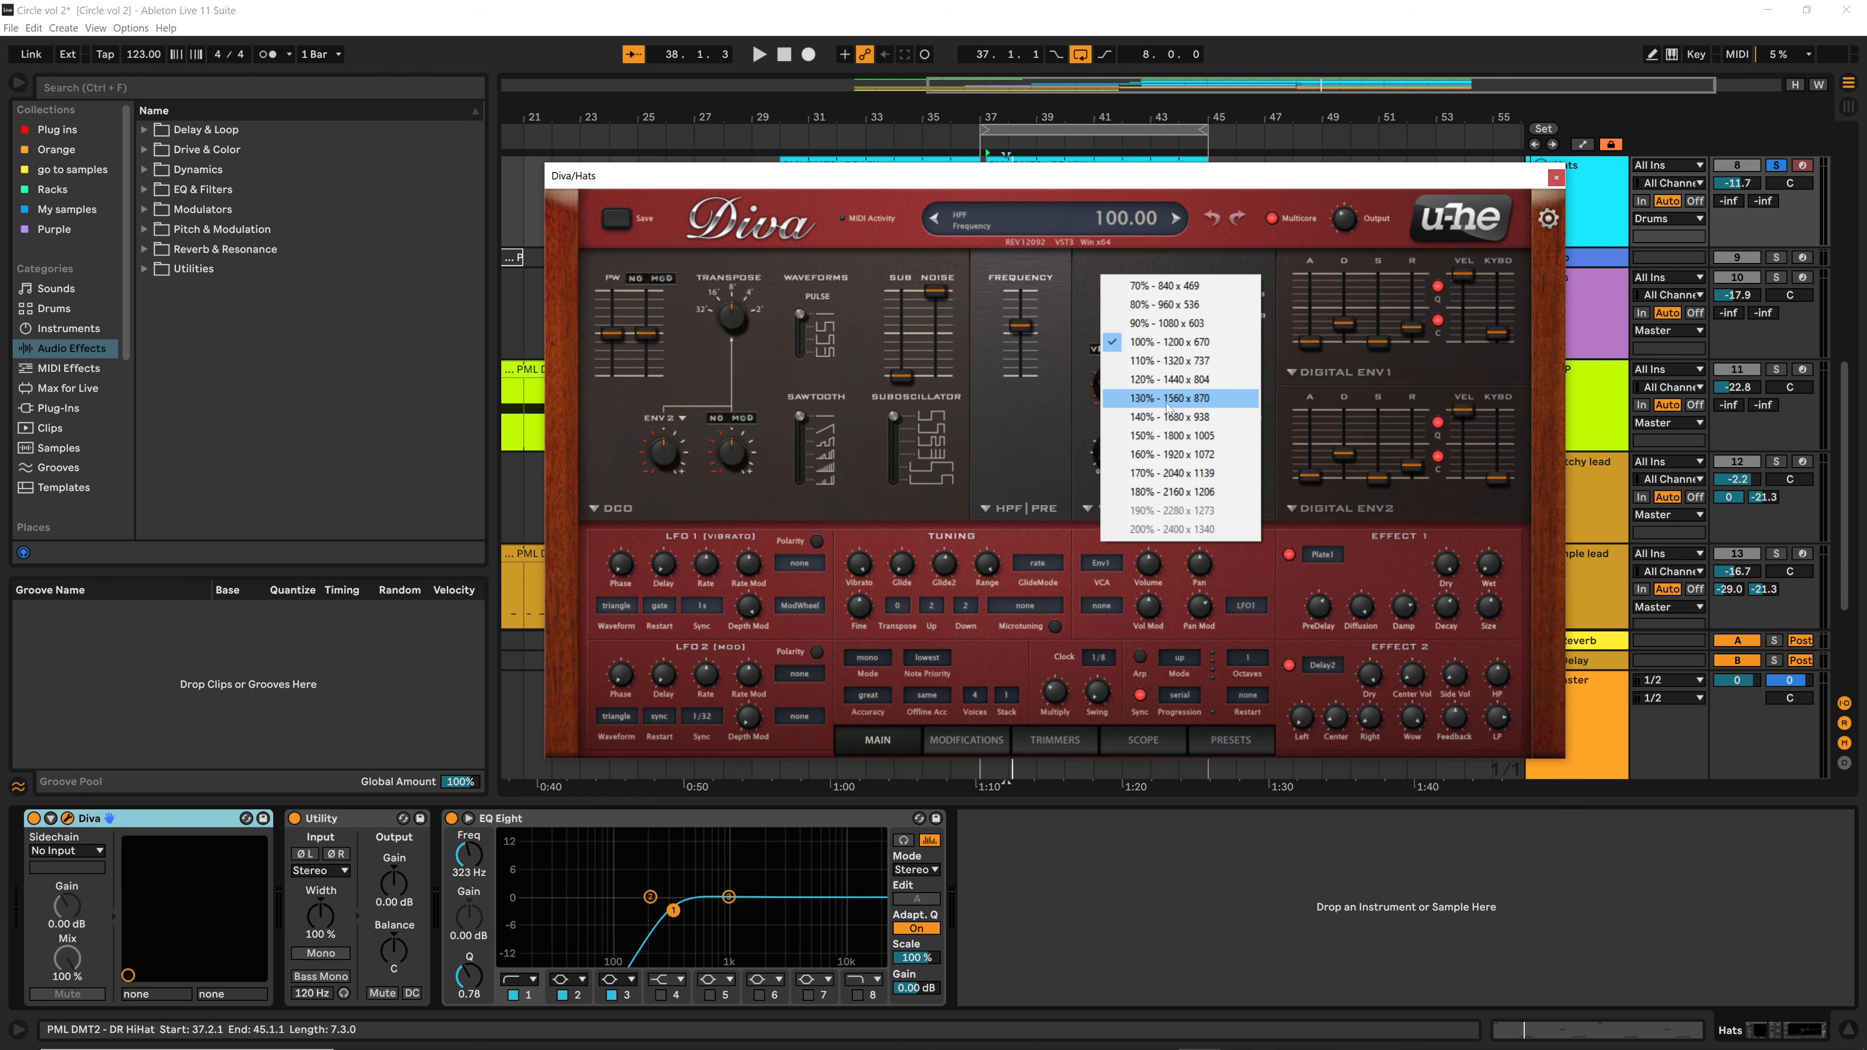
pyautogui.click(1160, 378)
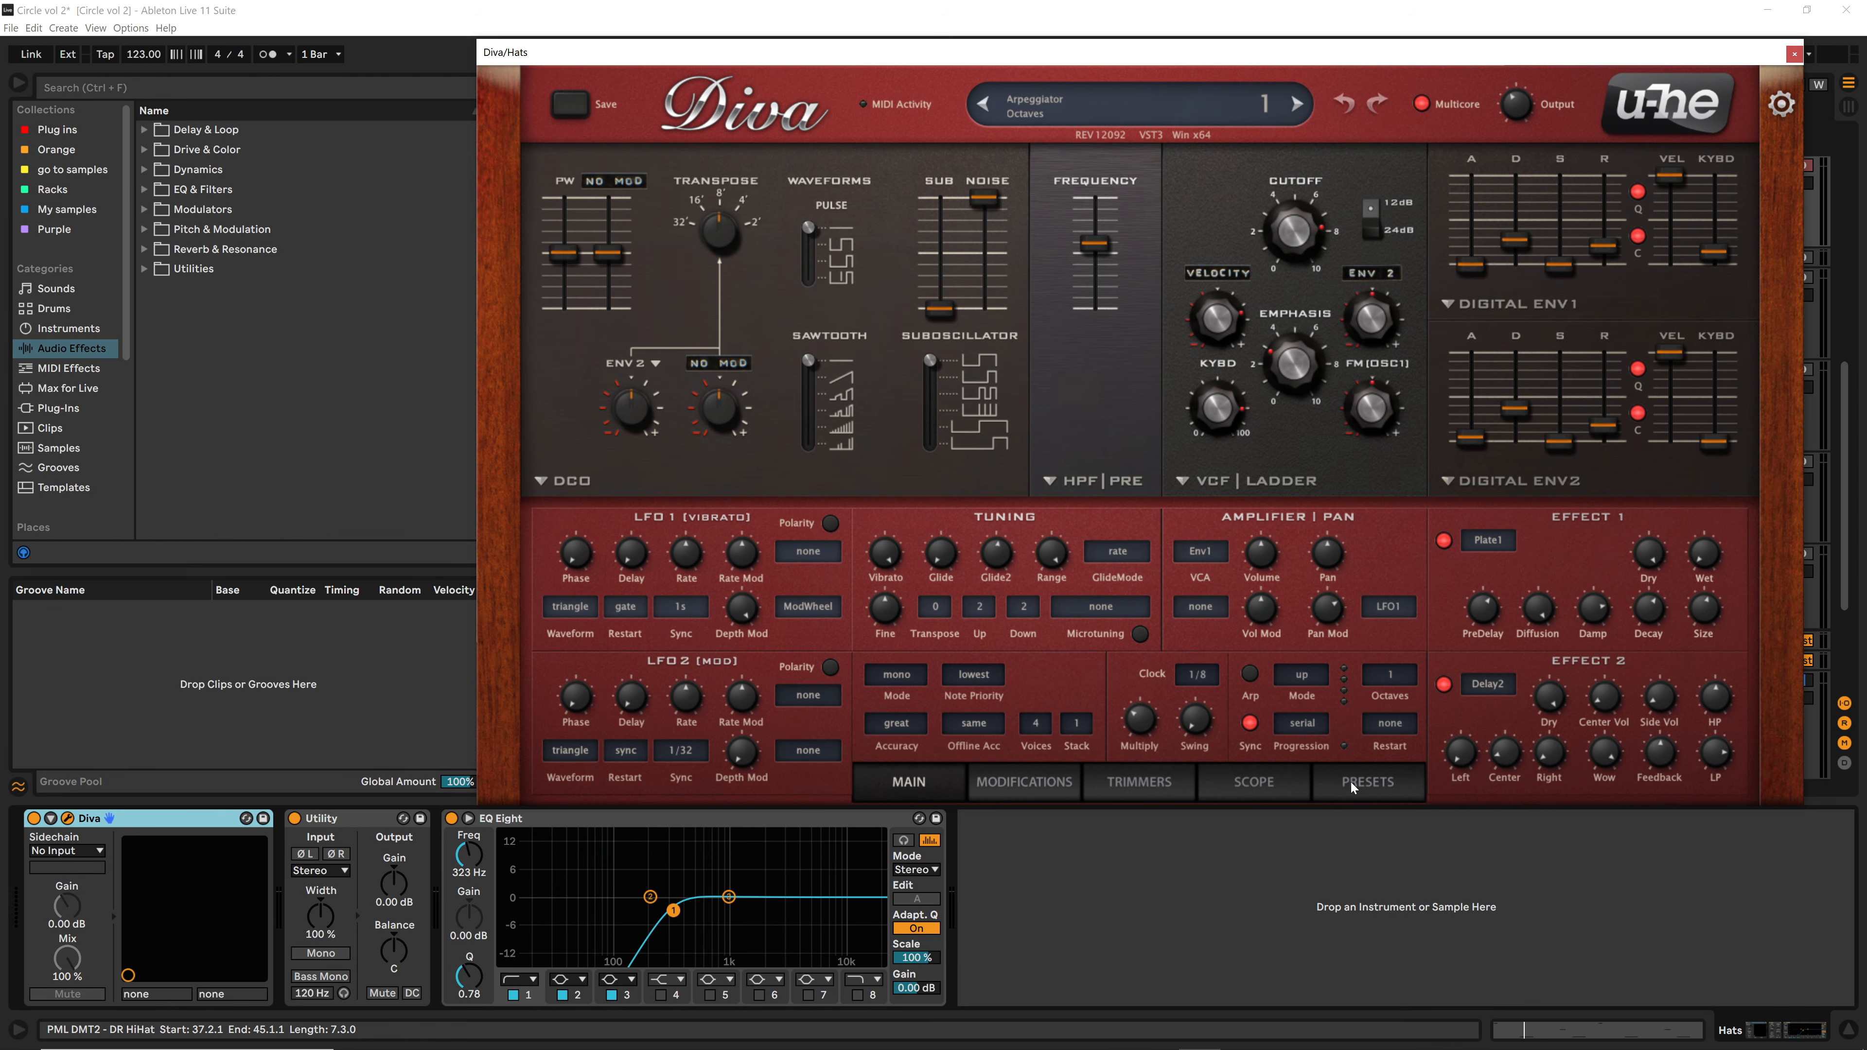
# Step: Load the INIT Jupe-6 preset from Diva's 8 TEMPLATES folder and return to the main synth page
pyautogui.click(1345, 793)
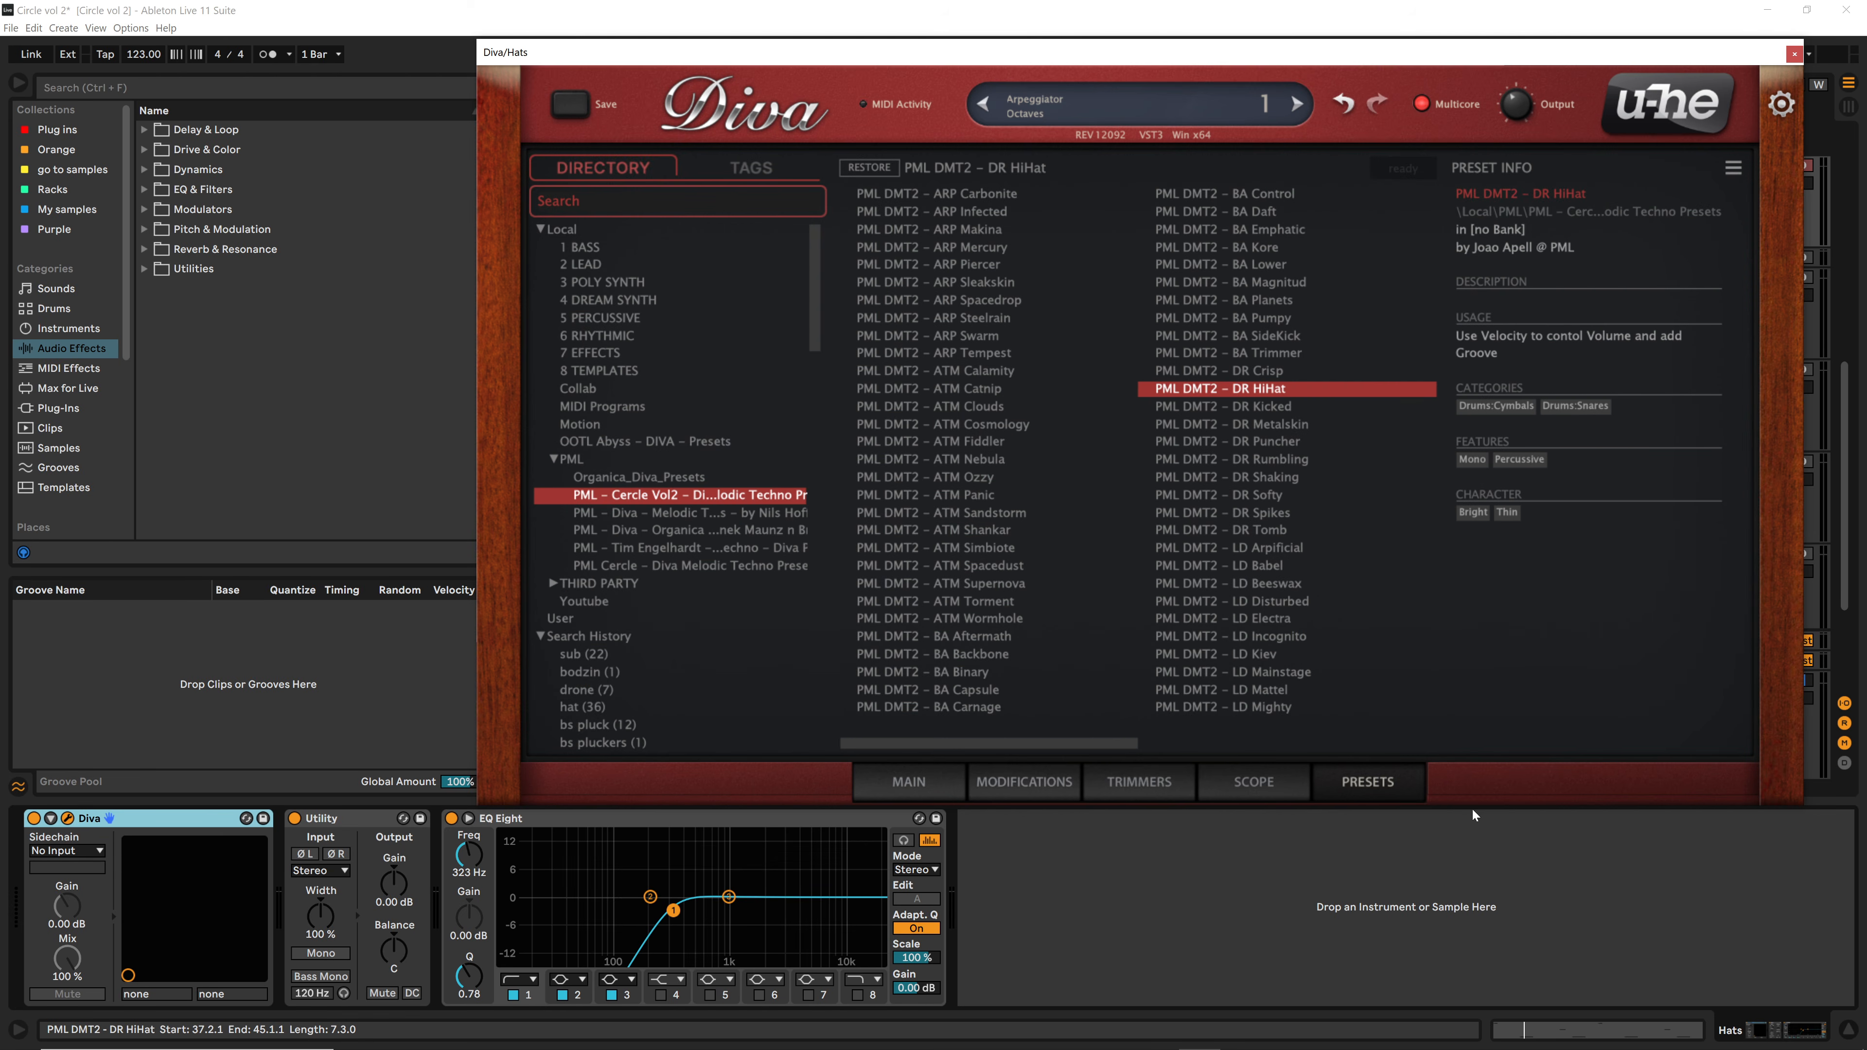
pyautogui.click(598, 371)
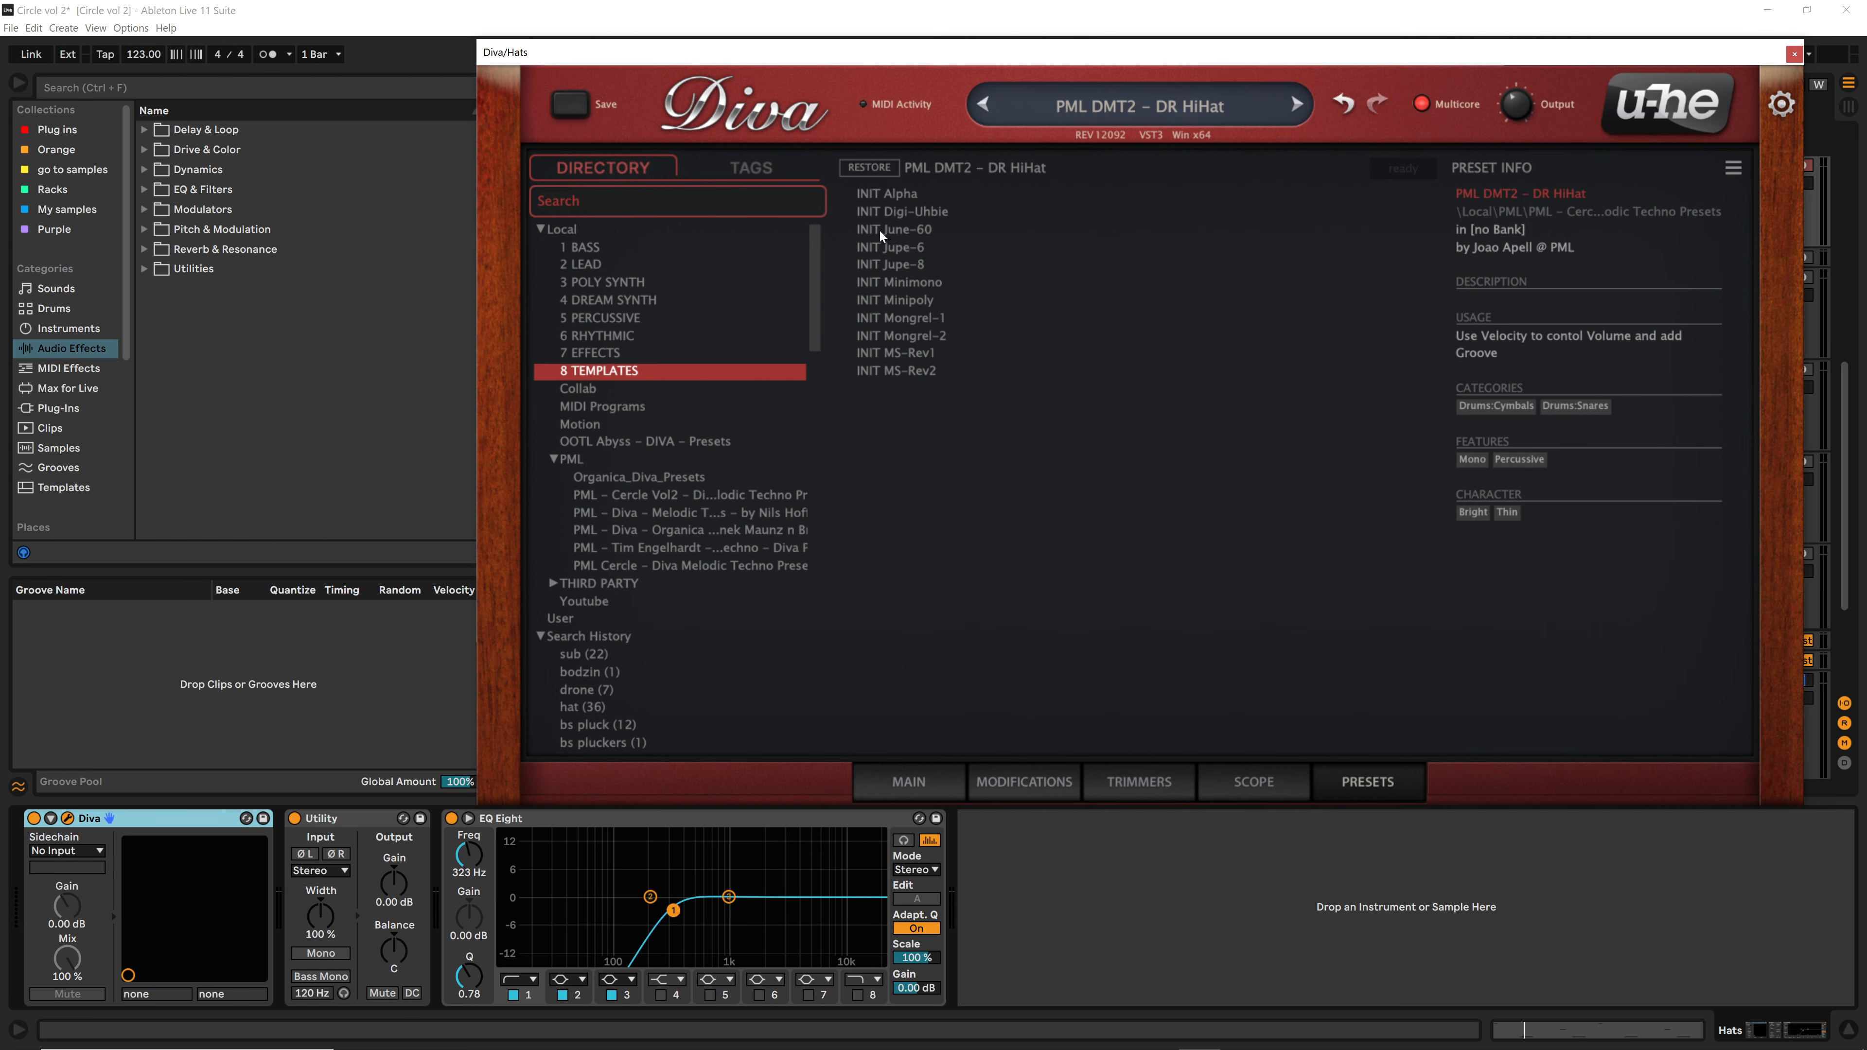
pyautogui.click(641, 499)
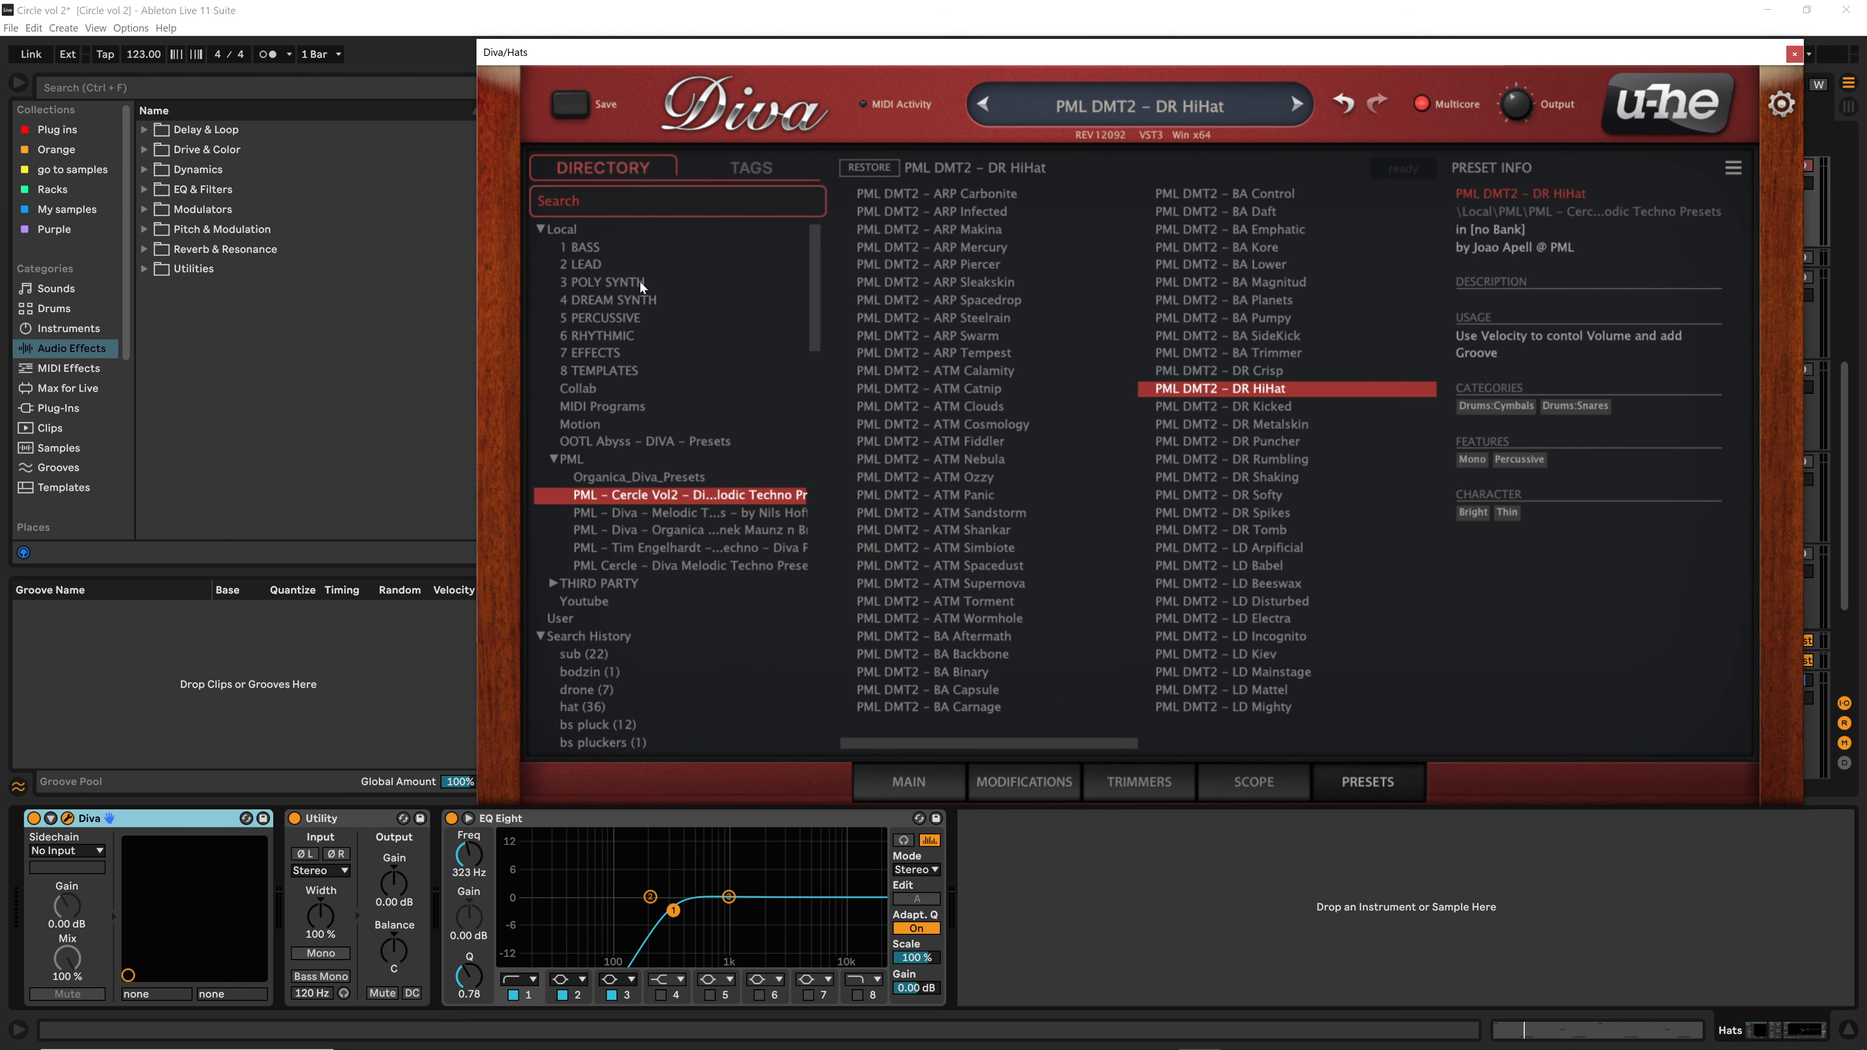
pyautogui.click(612, 372)
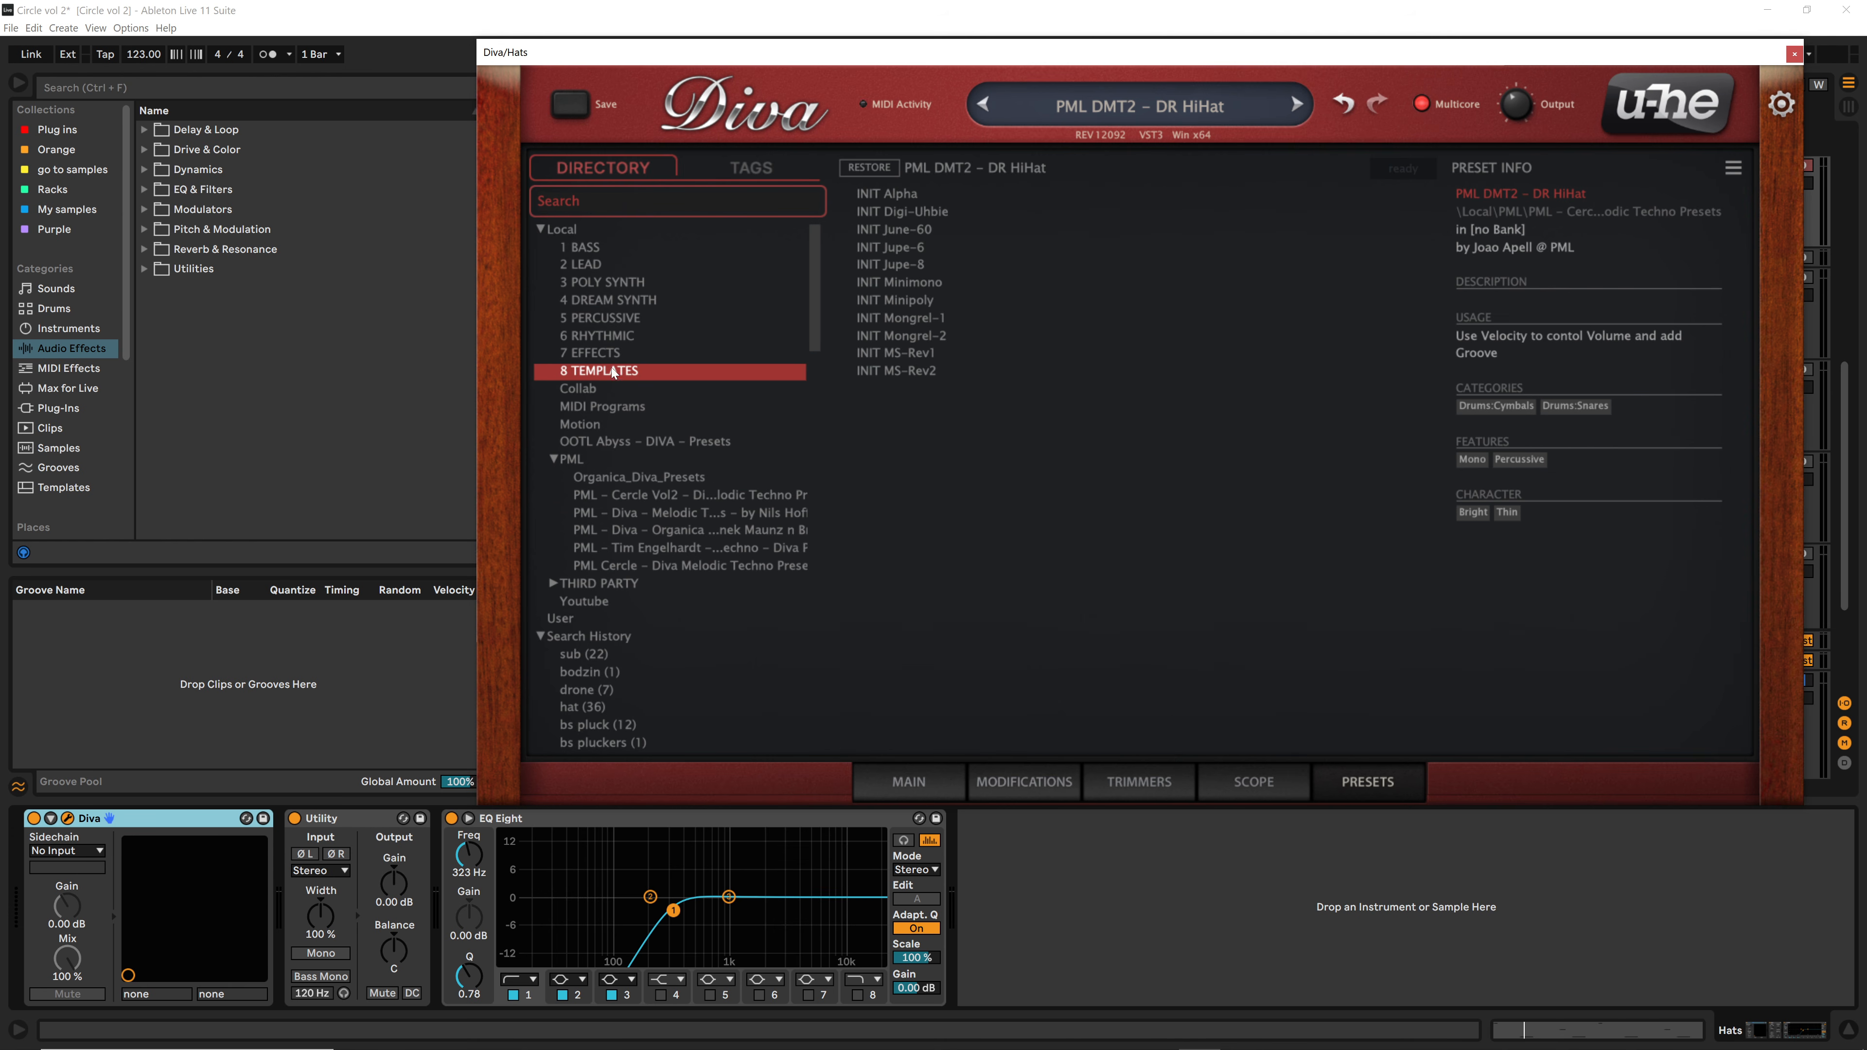
pyautogui.click(892, 244)
pyautogui.click(908, 781)
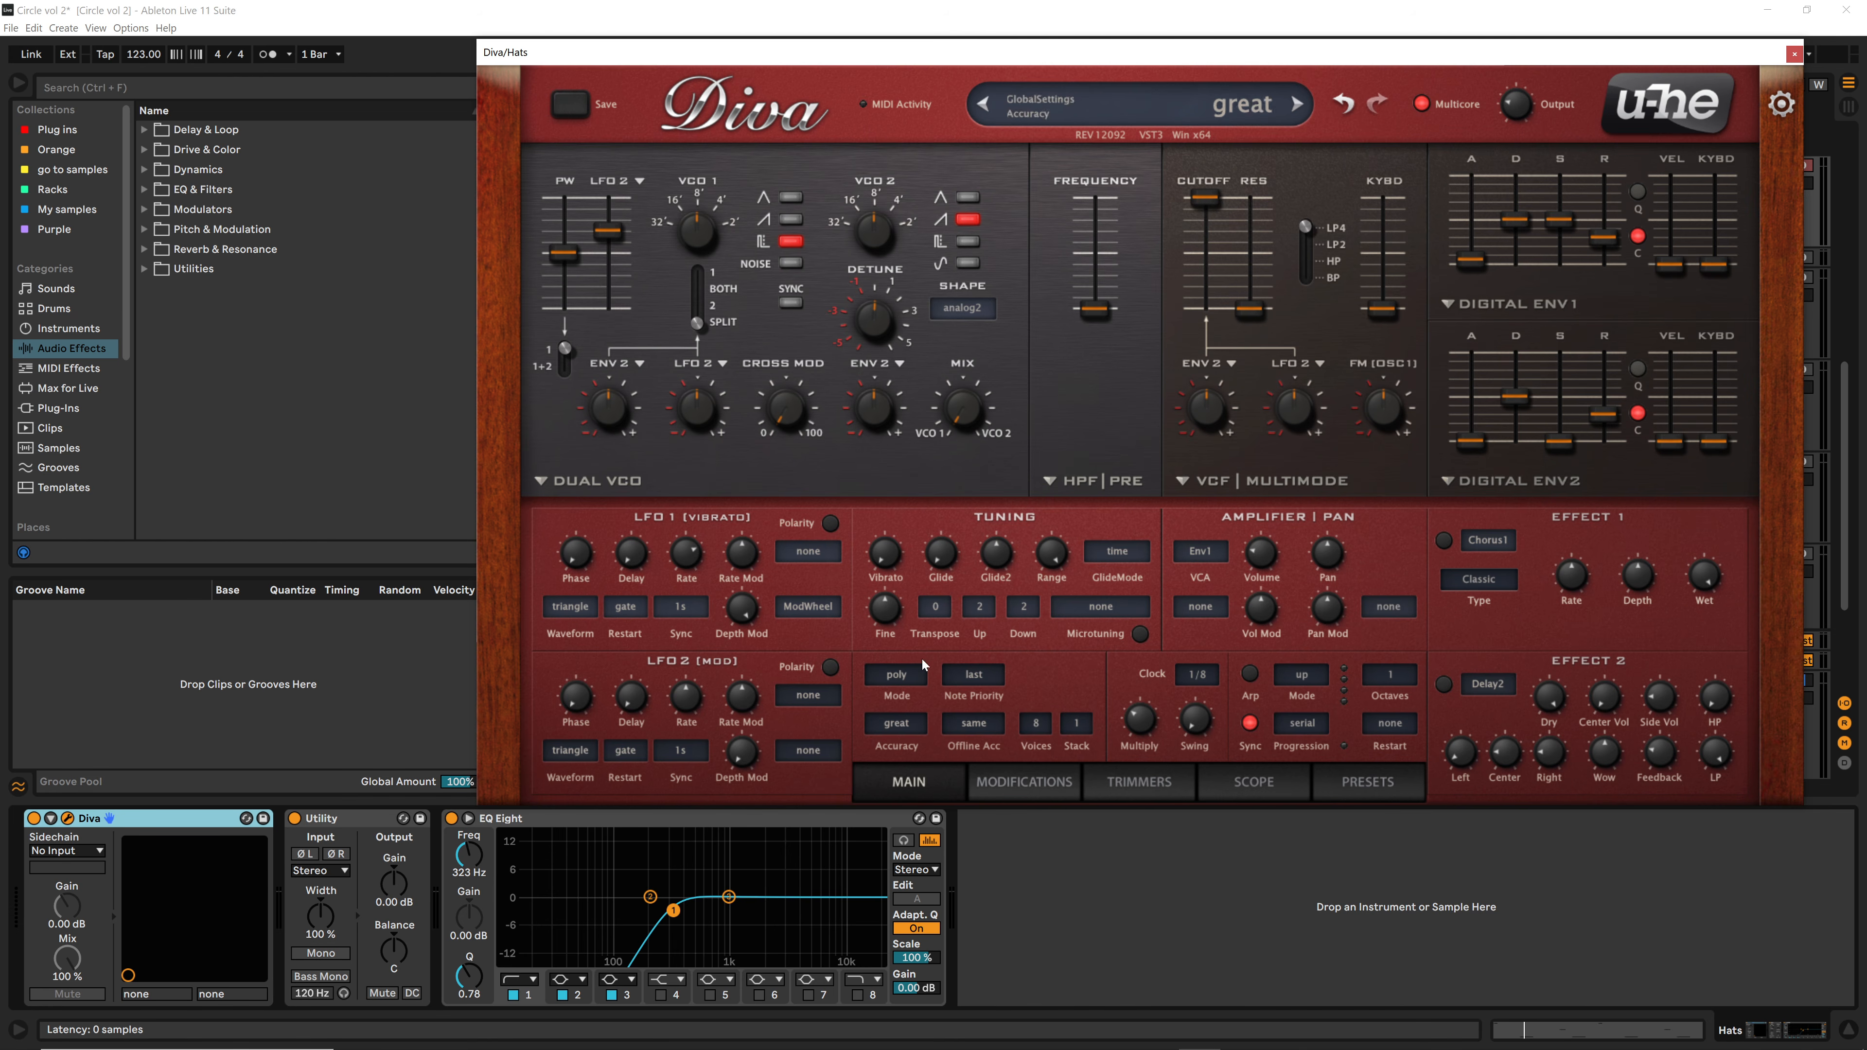
# Step: Make noise the only oscillator source by disabling VCO 1 pulse and VCO 2 sawtooth, and reset the LFO 2 pulse-width modulation
pyautogui.click(791, 263)
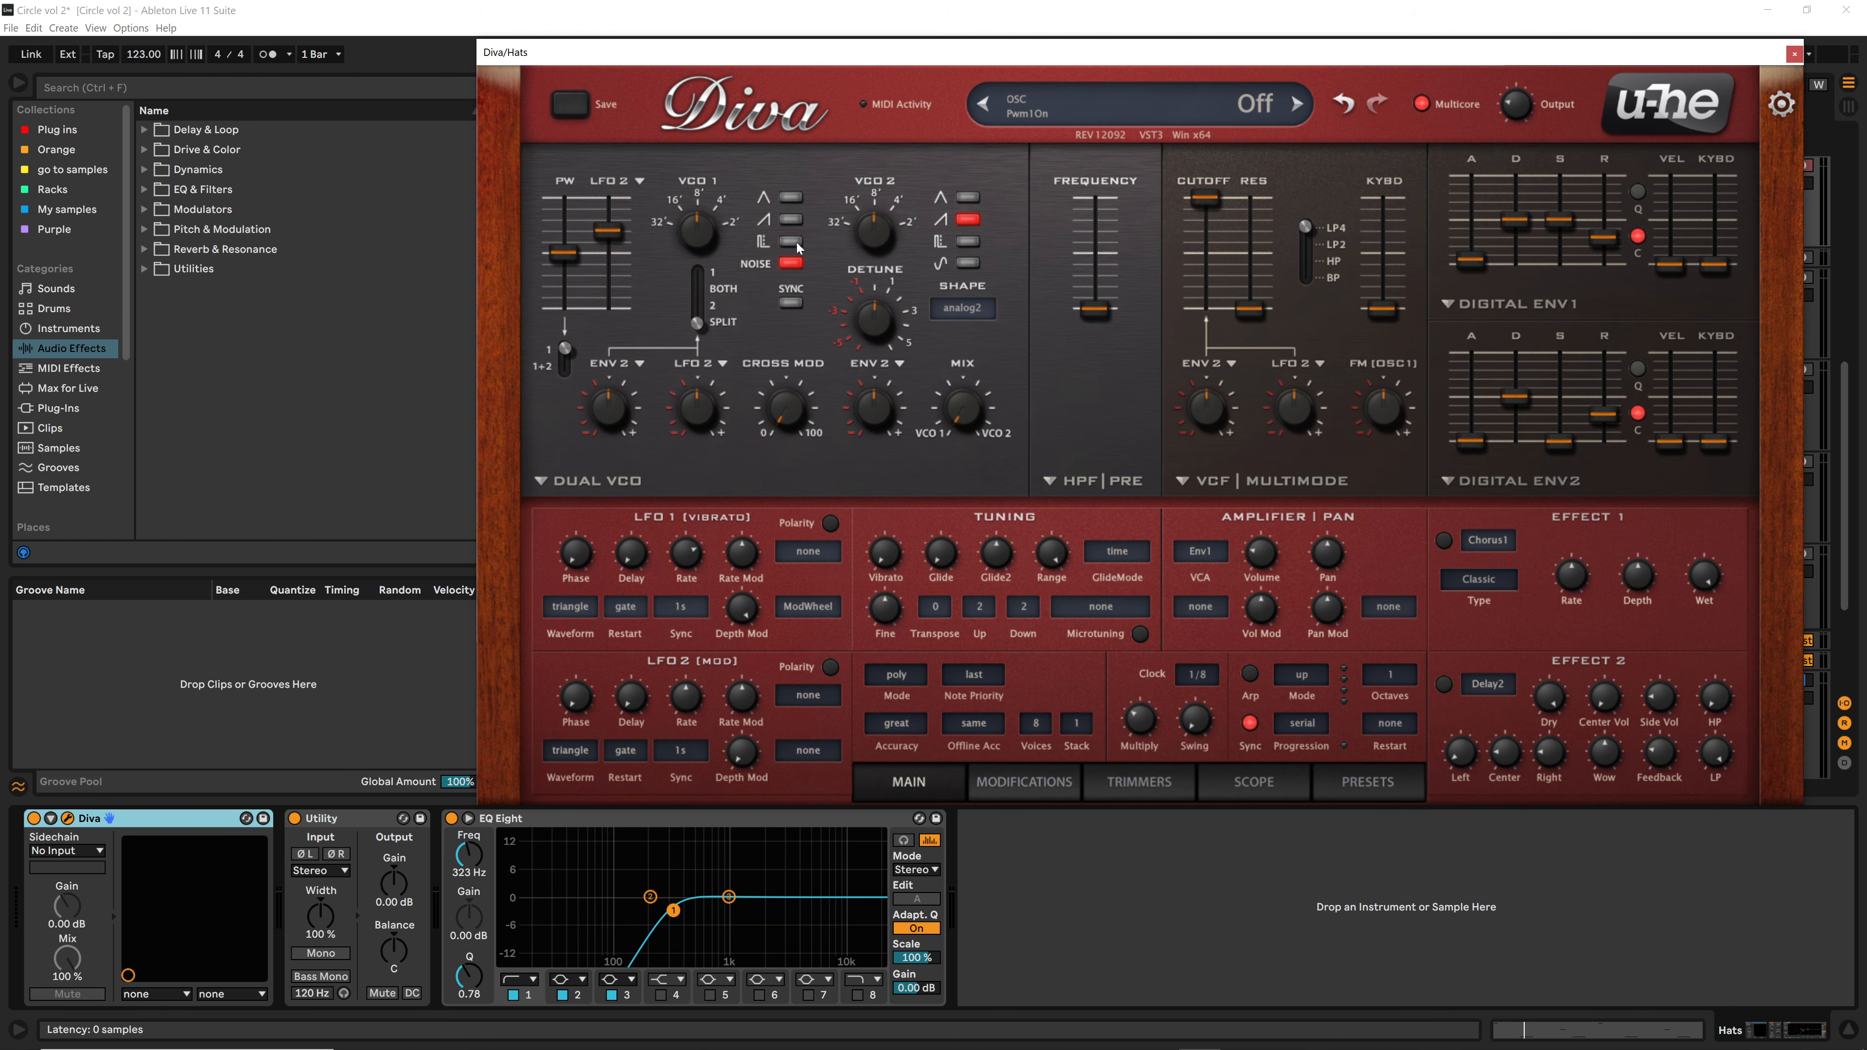
pyautogui.click(967, 218)
pyautogui.doubleClick(609, 236)
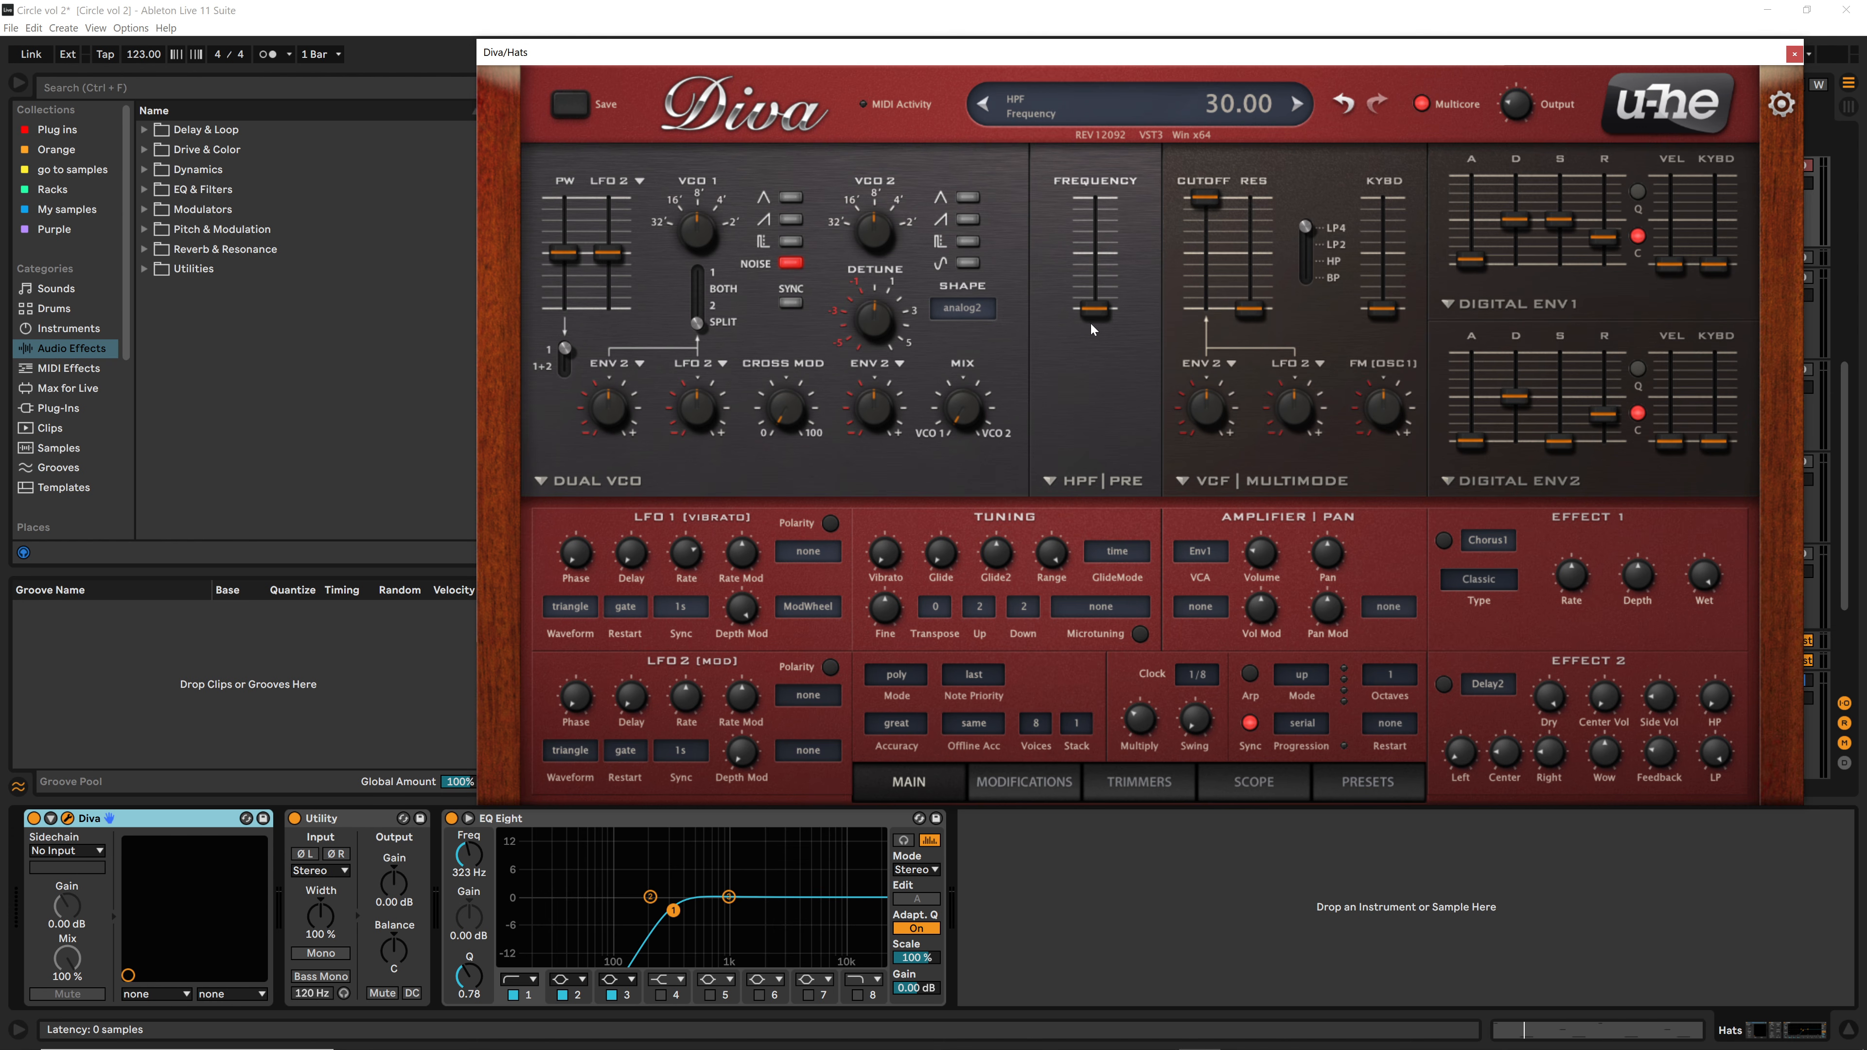
# Step: Raise the high-pass filter frequency and lower the multimode filter cutoff to about 121
pyautogui.moveTo(1091, 314); pyautogui.dragTo(1093, 224)
pyautogui.moveTo(1202, 200); pyautogui.dragTo(1207, 231)
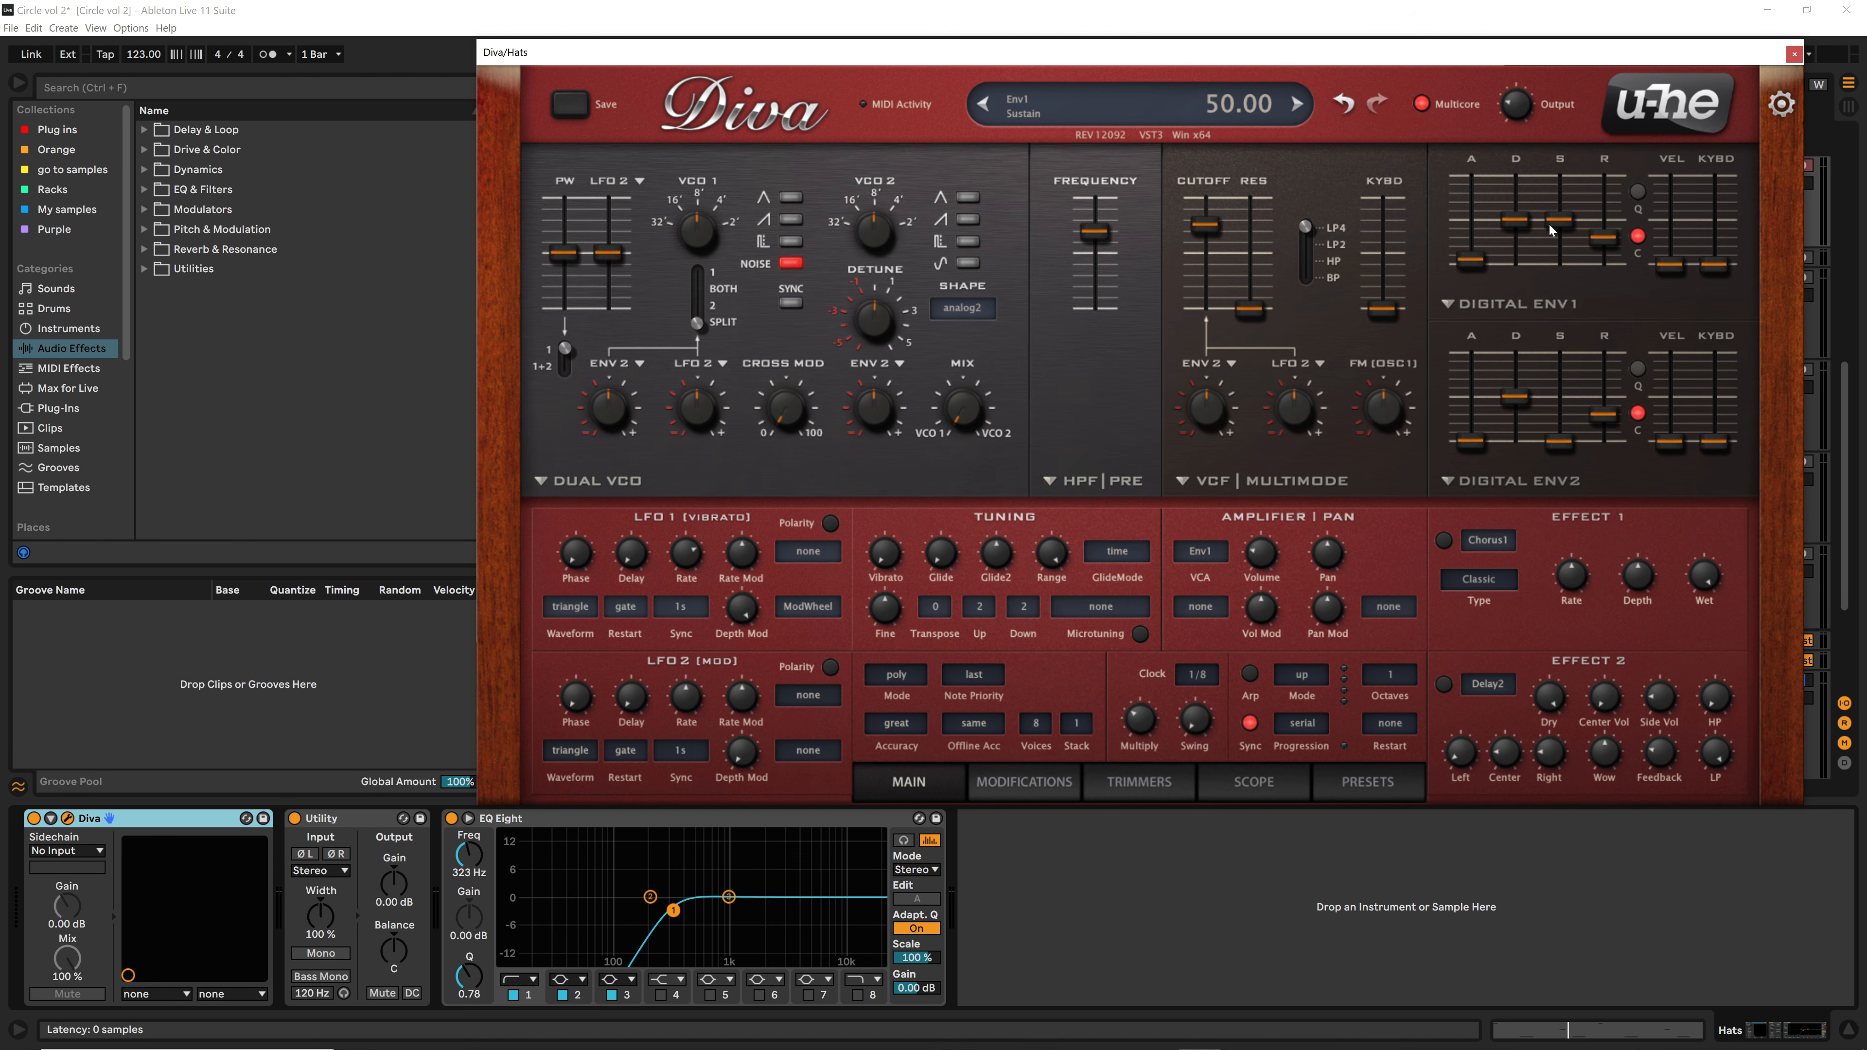
# Step: Shape Digital Env1 with about 35 decay, no sustain and full velocity, and raise the multimode filter's keyboard tracking during playback
pyautogui.moveTo(1548, 224); pyautogui.dragTo(1670, 177)
pyautogui.press('space')
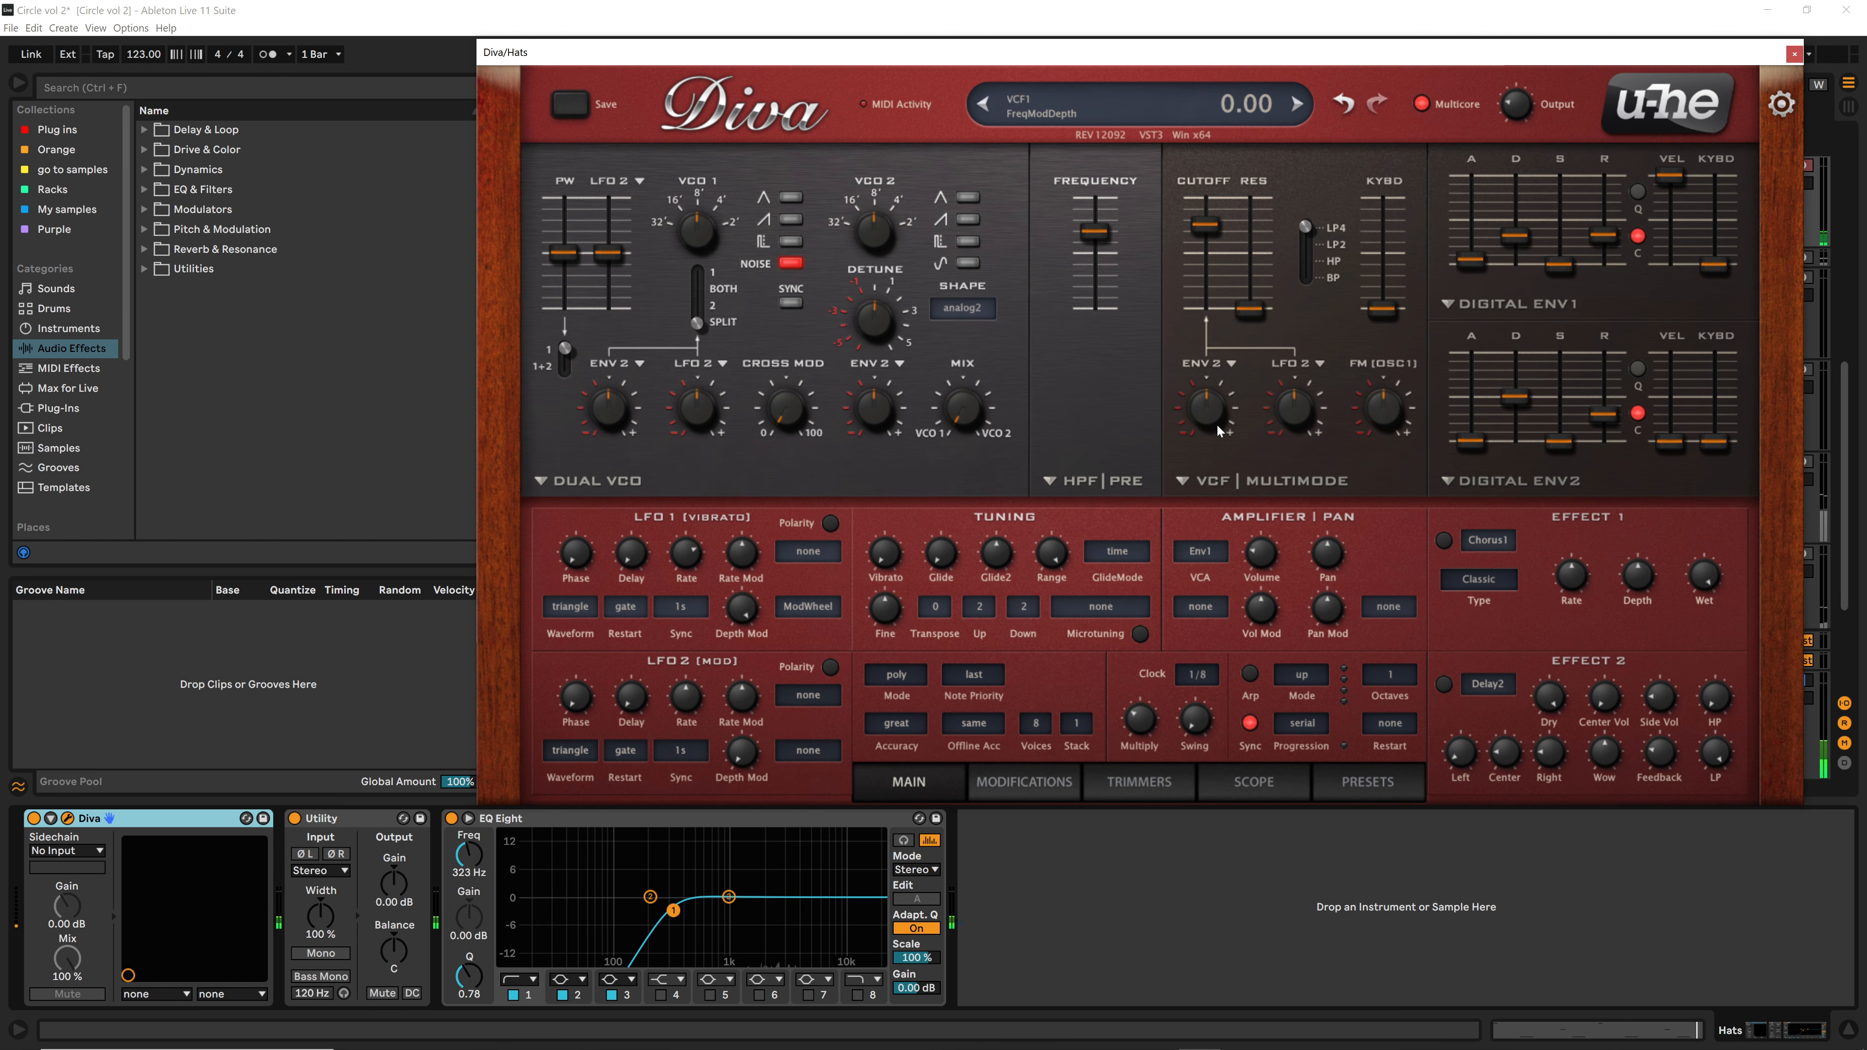
pyautogui.moveTo(1381, 308); pyautogui.dragTo(1382, 131)
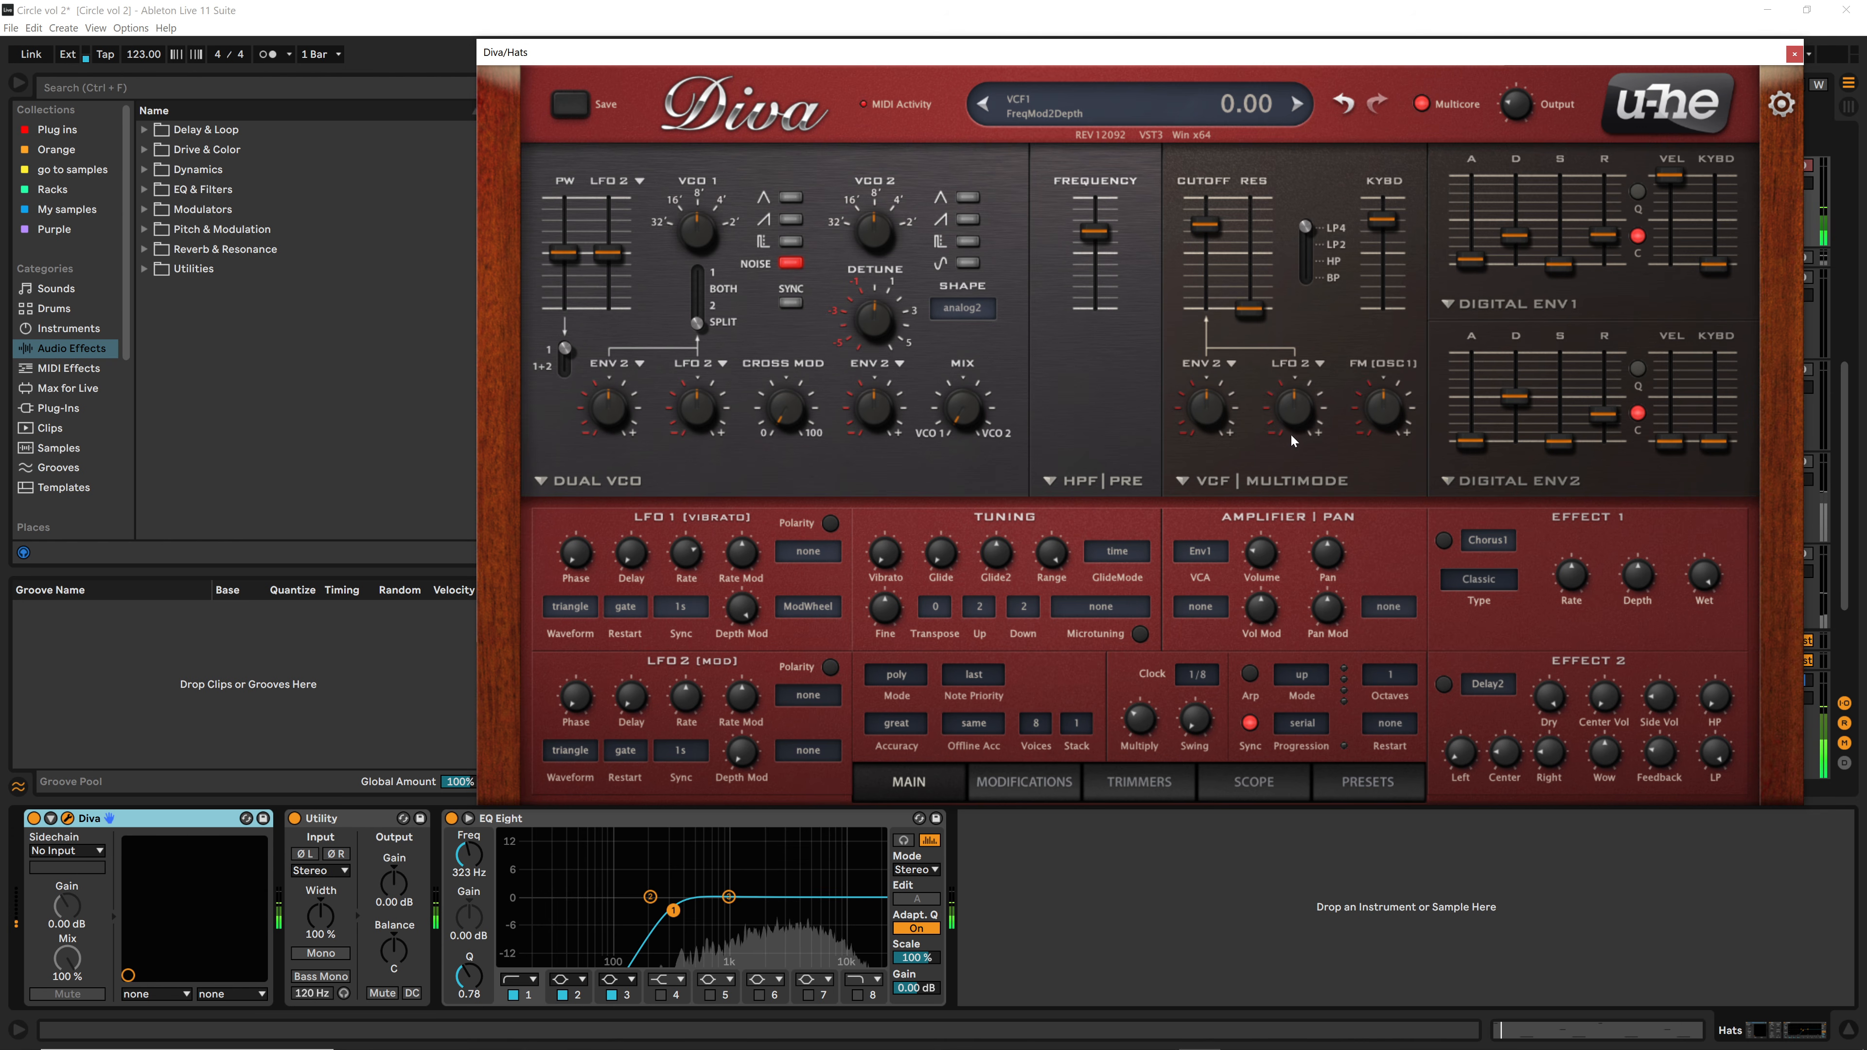
# Step: Switch Effect 1 to Plate1, enable it and adjust its wet level
pyautogui.click(1487, 540)
pyautogui.click(1536, 592)
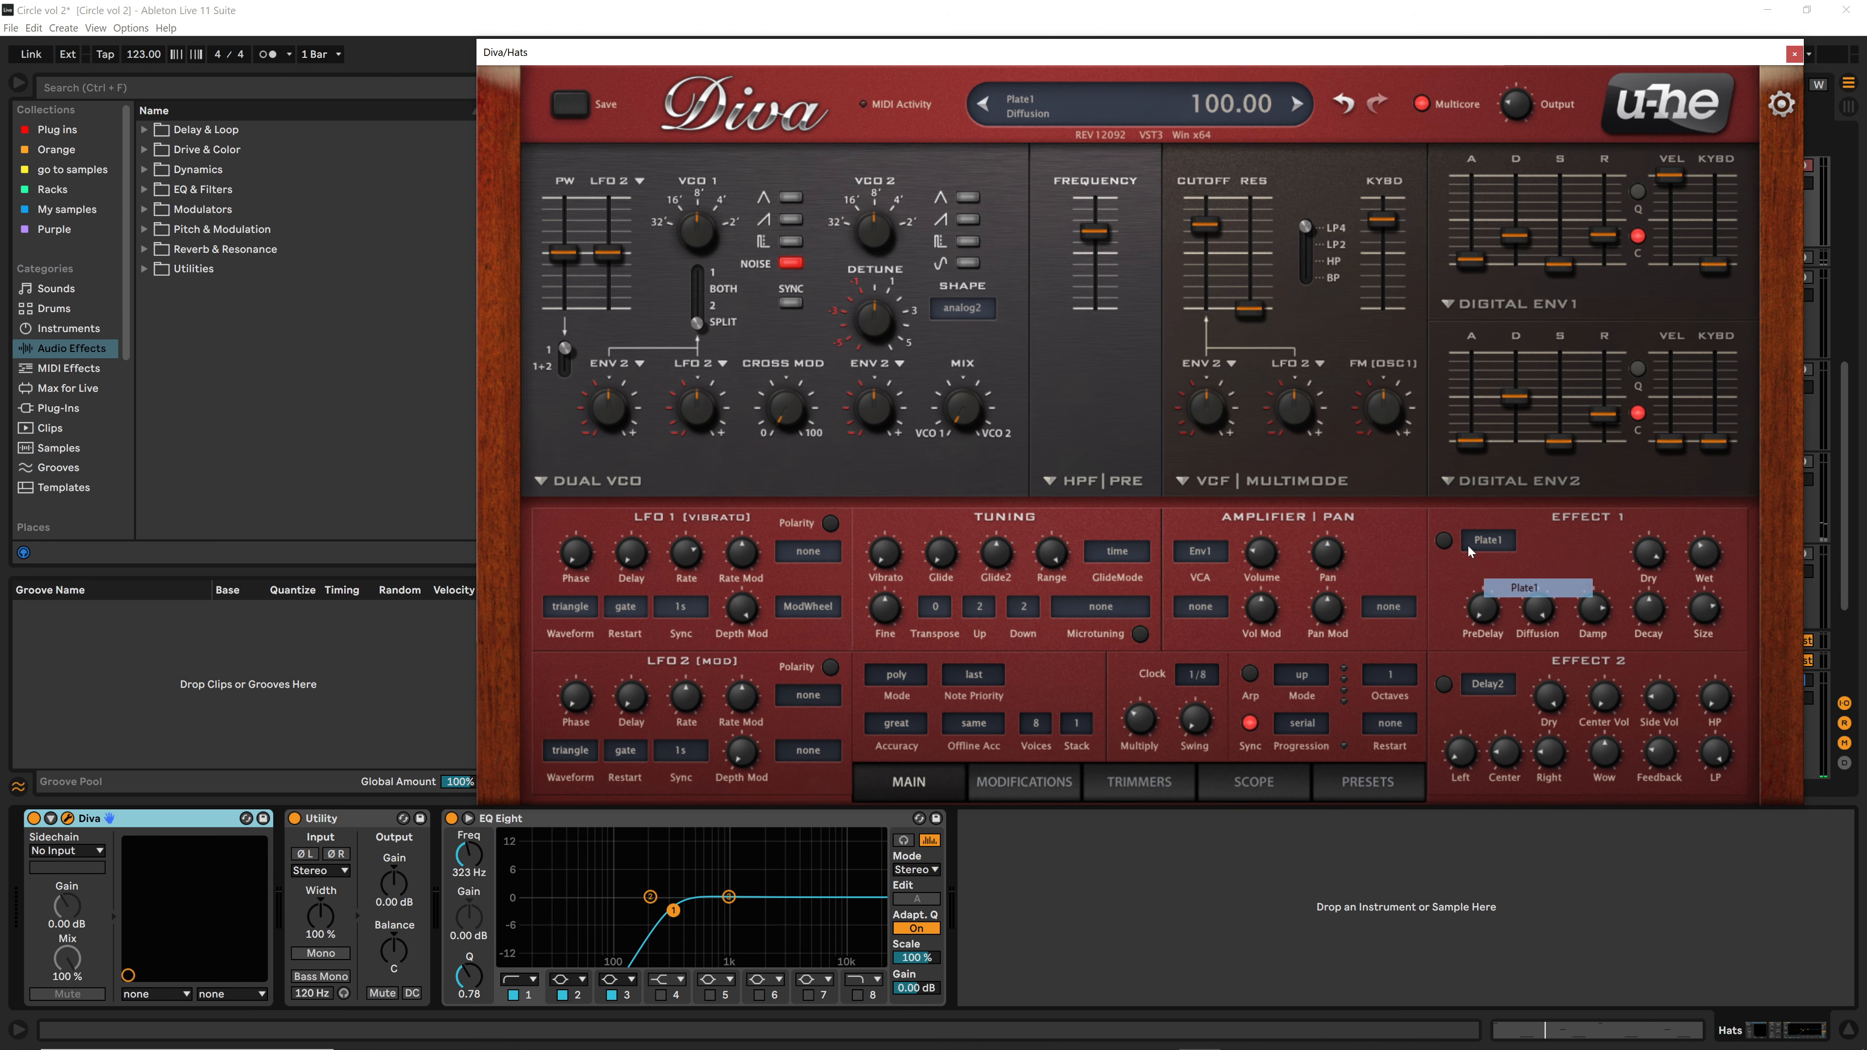
pyautogui.click(1444, 542)
pyautogui.moveTo(1703, 562); pyautogui.dragTo(1704, 638)
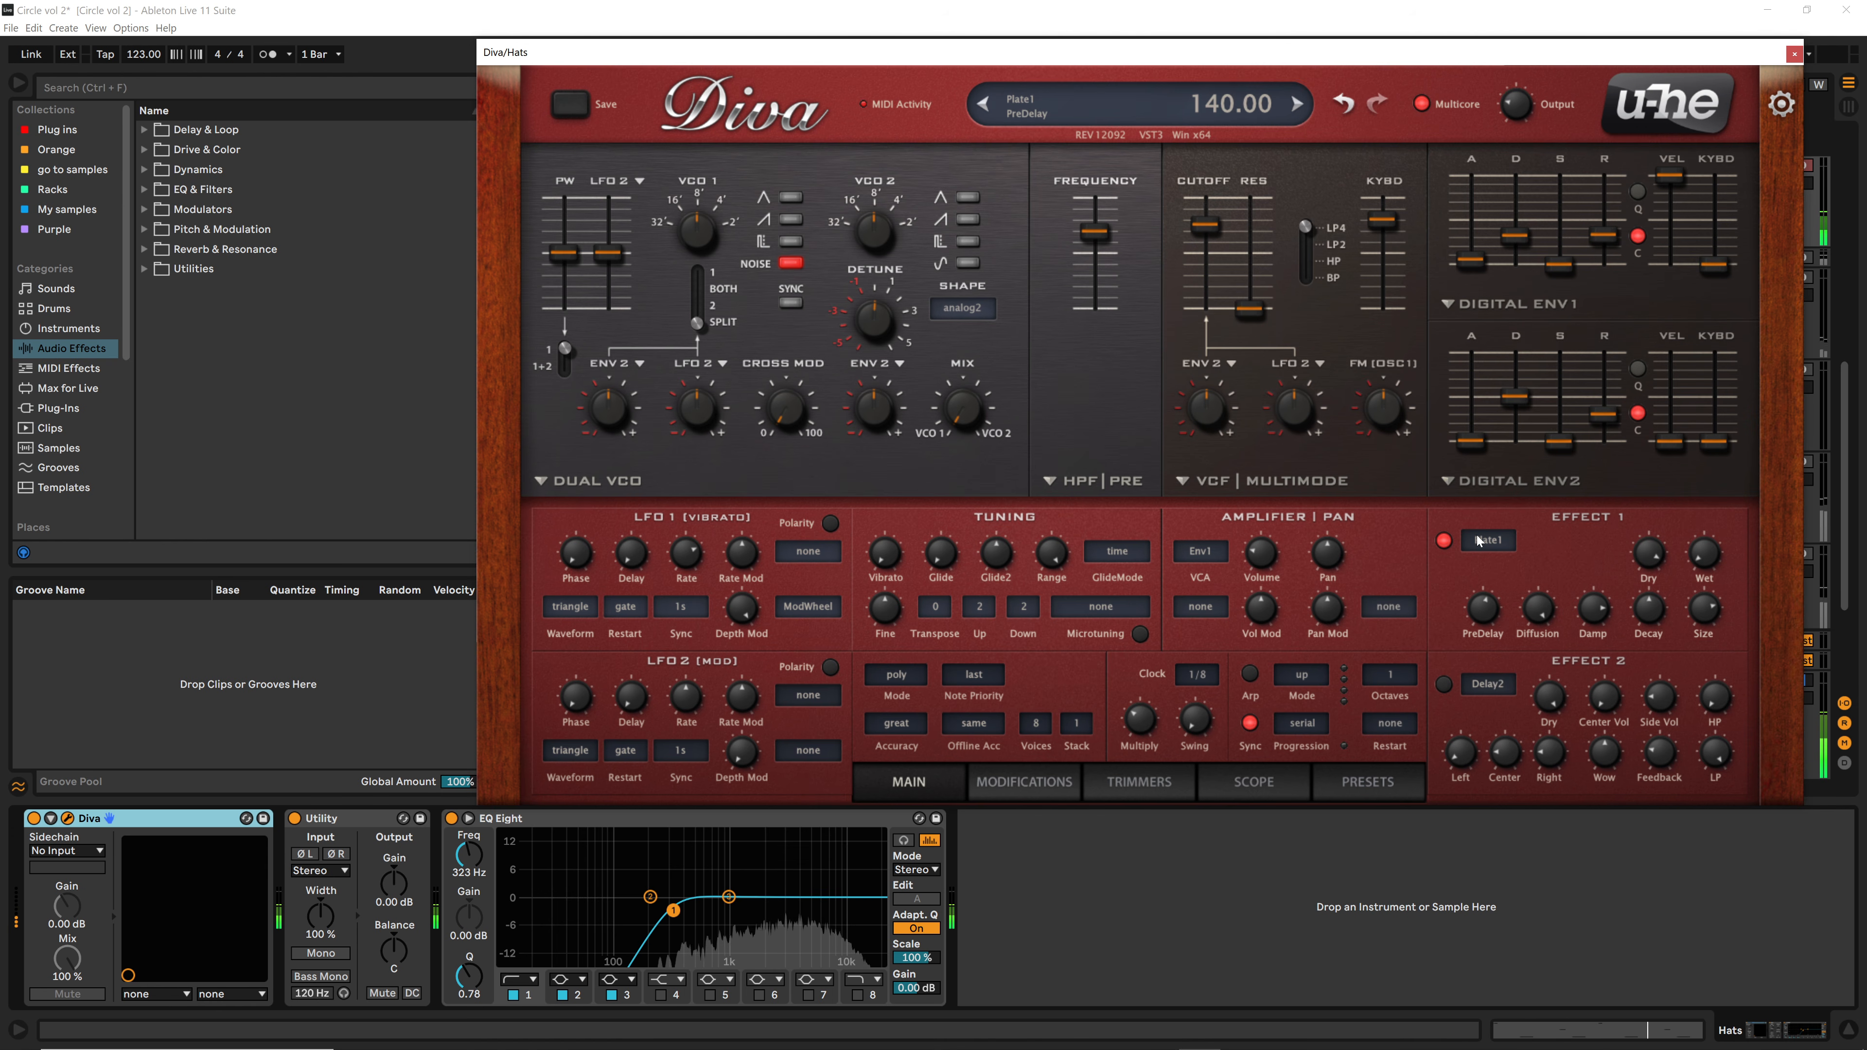
# Step: Adjust the Plate1 reverb's damping and set its dry level to 95
pyautogui.moveTo(1479, 540)
pyautogui.mouseDown()
pyautogui.moveTo(1476, 516)
pyautogui.moveTo(1478, 543)
pyautogui.mouseUp()
pyautogui.moveTo(1592, 607)
pyautogui.mouseDown()
pyautogui.moveTo(1600, 660)
pyautogui.moveTo(1592, 626)
pyautogui.mouseUp()
pyautogui.moveTo(1591, 644); pyautogui.dragTo(1591, 631)
pyautogui.moveTo(1581, 543)
pyautogui.mouseDown()
pyautogui.moveTo(1581, 528)
pyautogui.moveTo(1573, 548)
pyautogui.mouseUp()
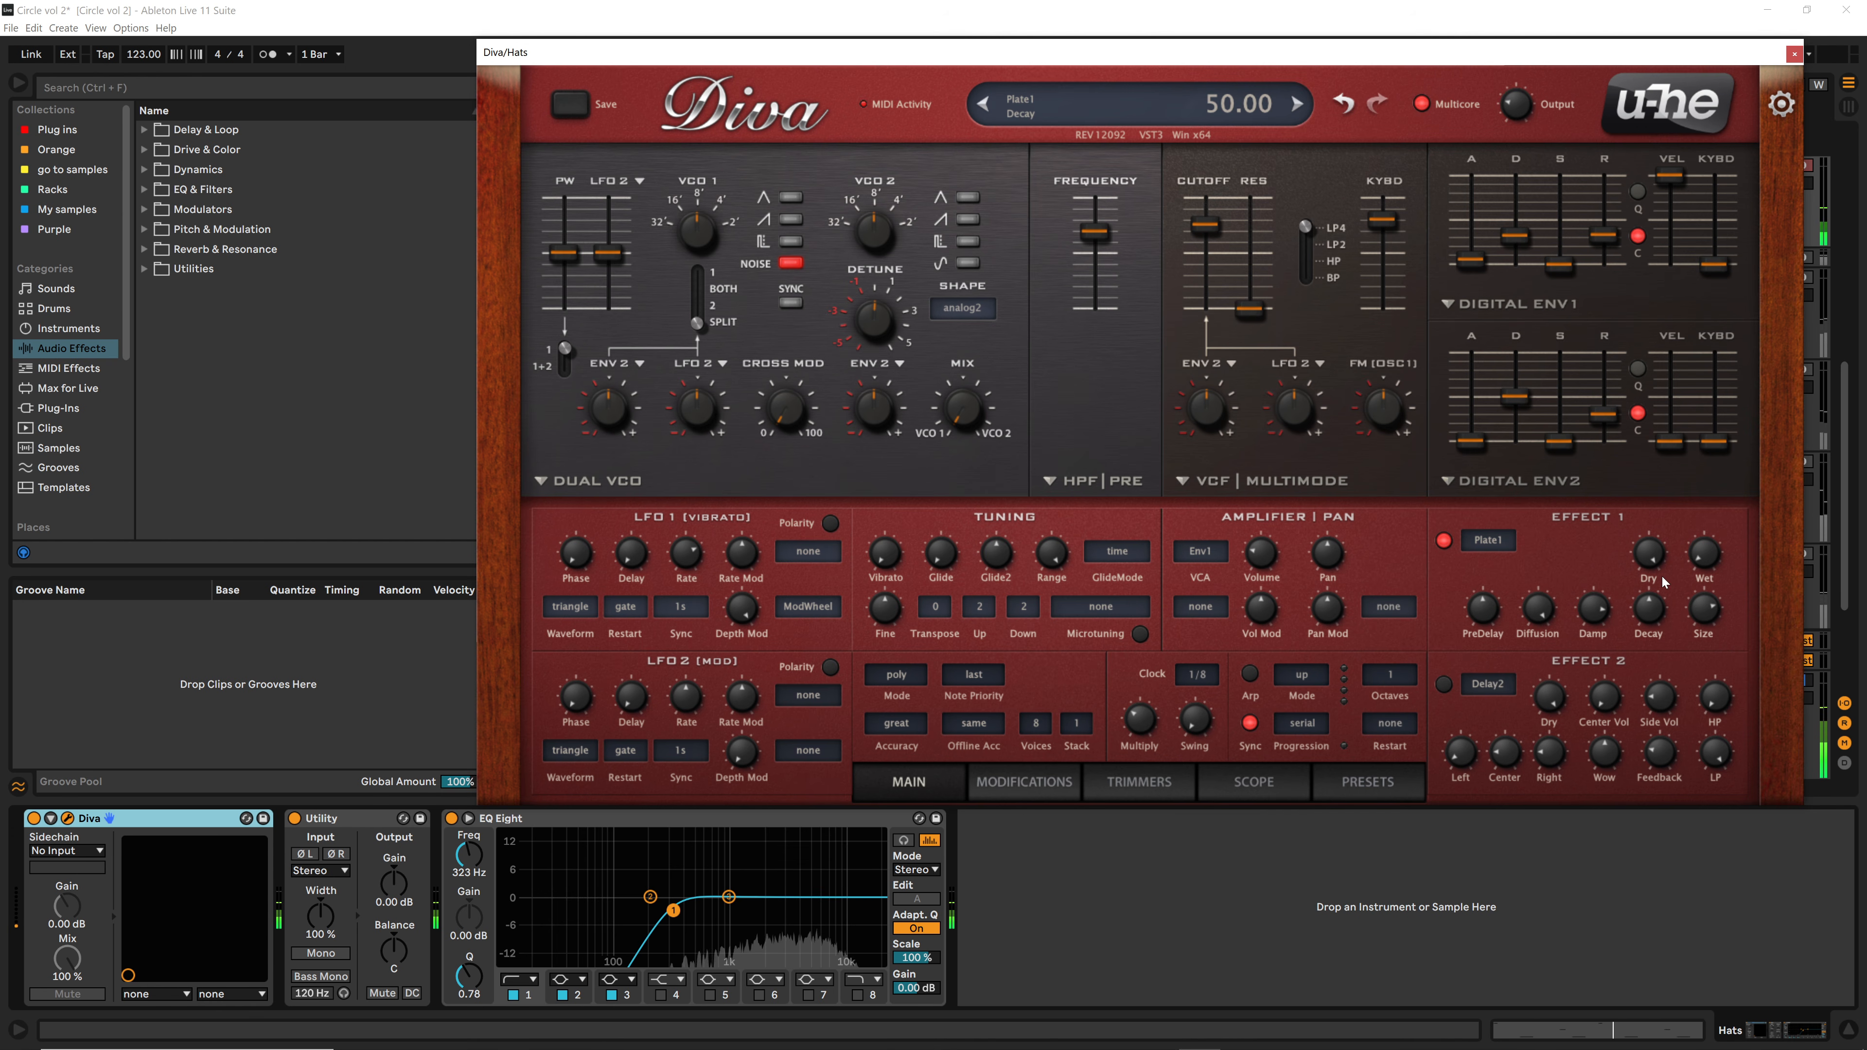
pyautogui.moveTo(1650, 561); pyautogui.dragTo(1648, 568)
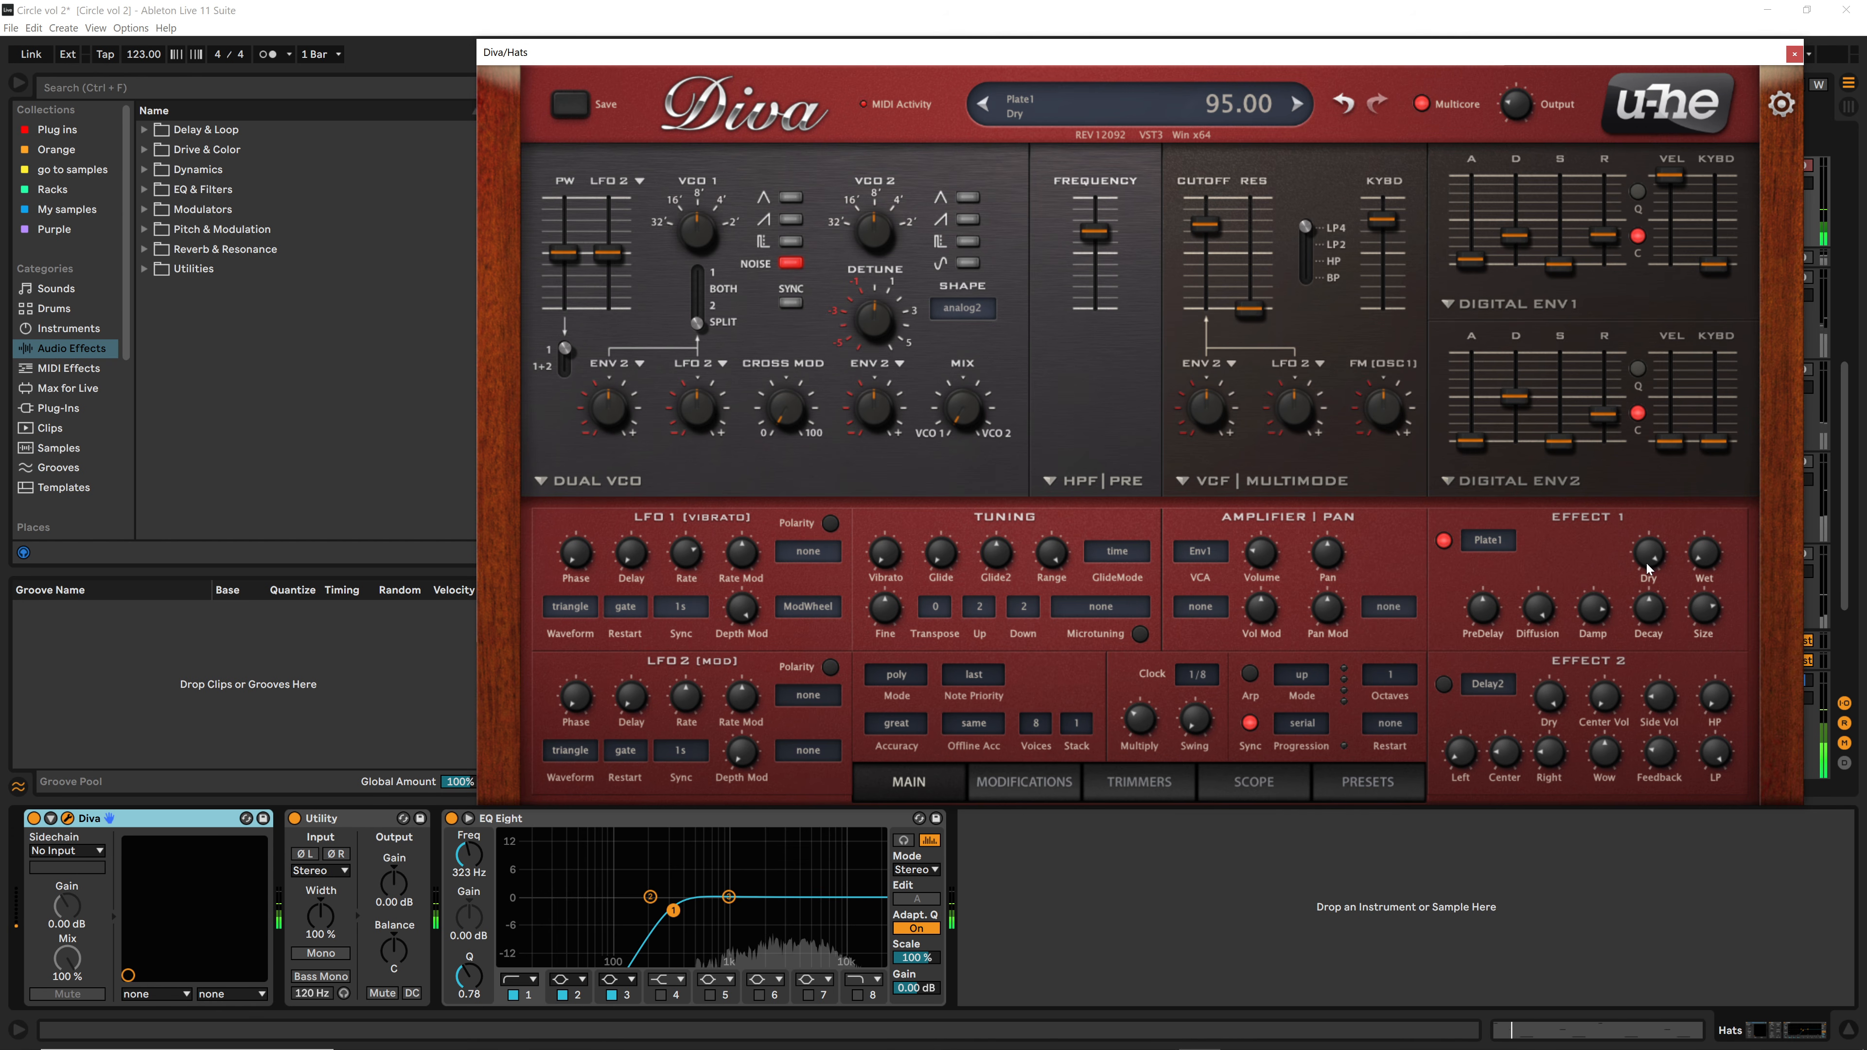
# Step: Enable the Delay2 effect and adjust its low-pass filter and wow amount
pyautogui.click(1445, 685)
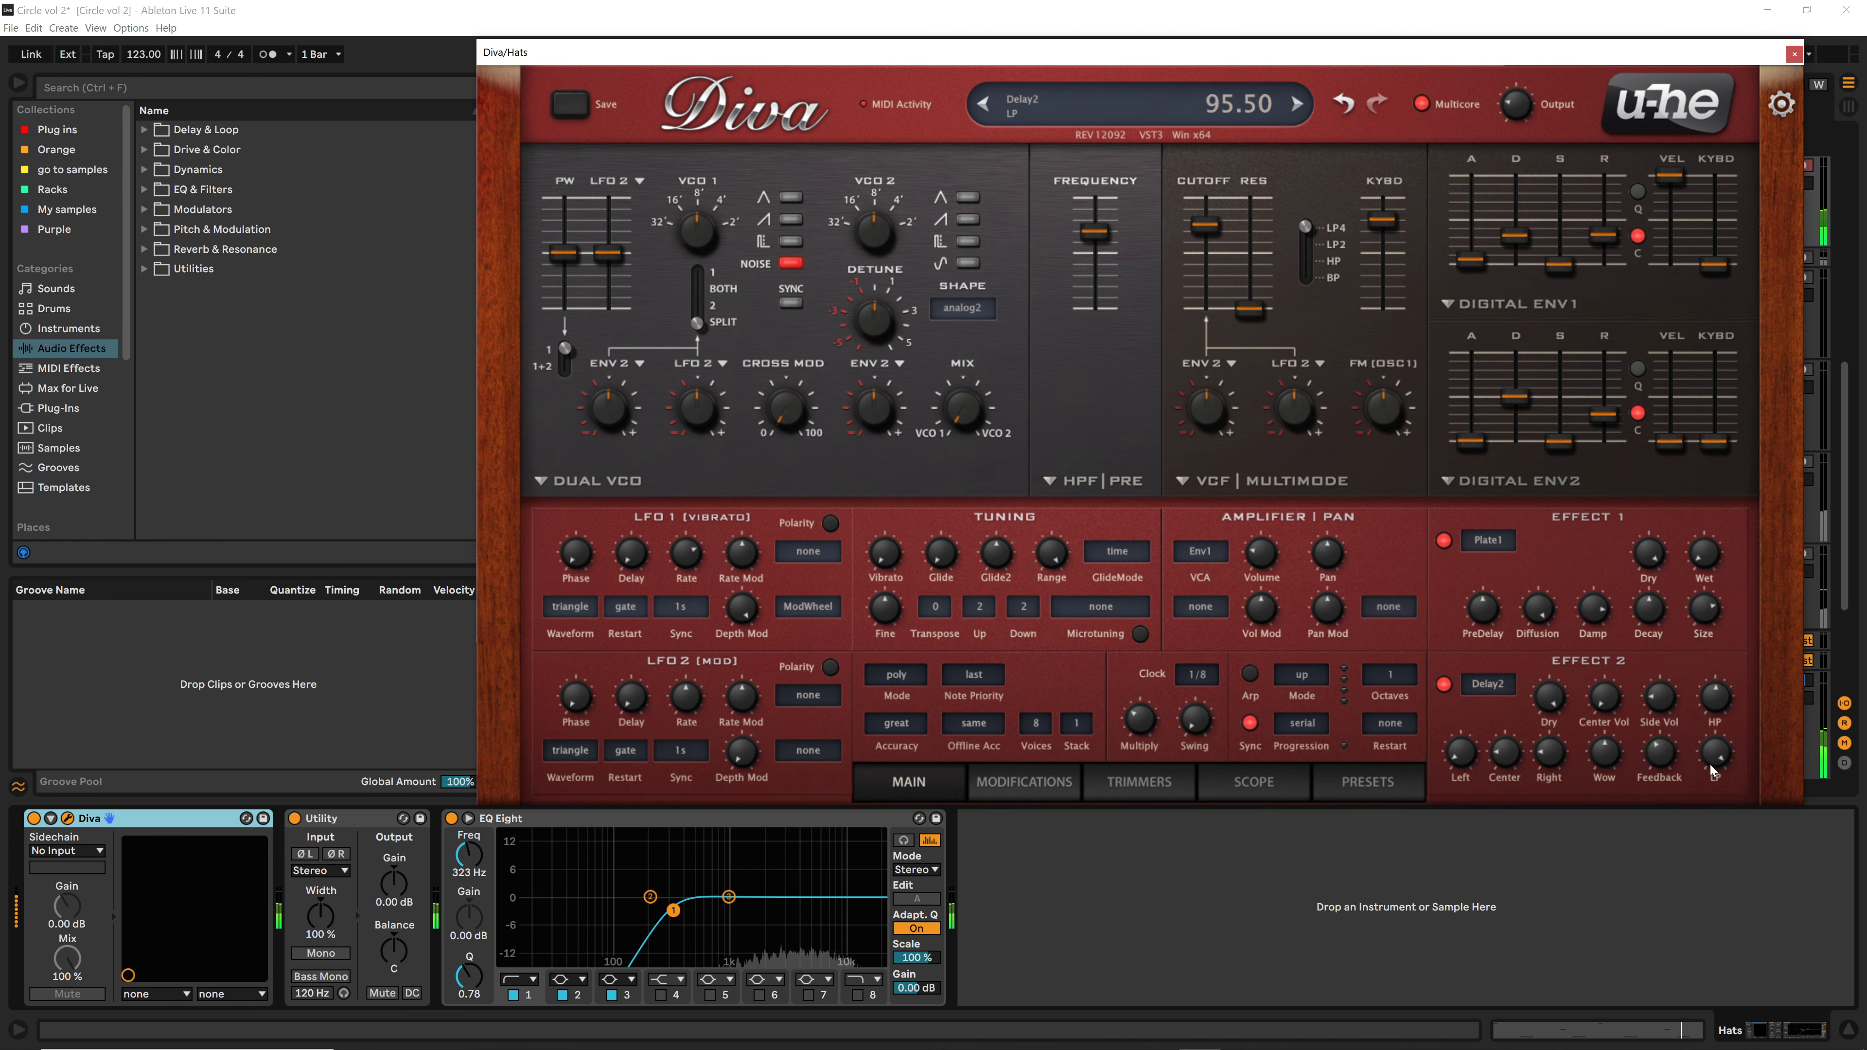
pyautogui.moveTo(1709, 796); pyautogui.dragTo(1713, 806)
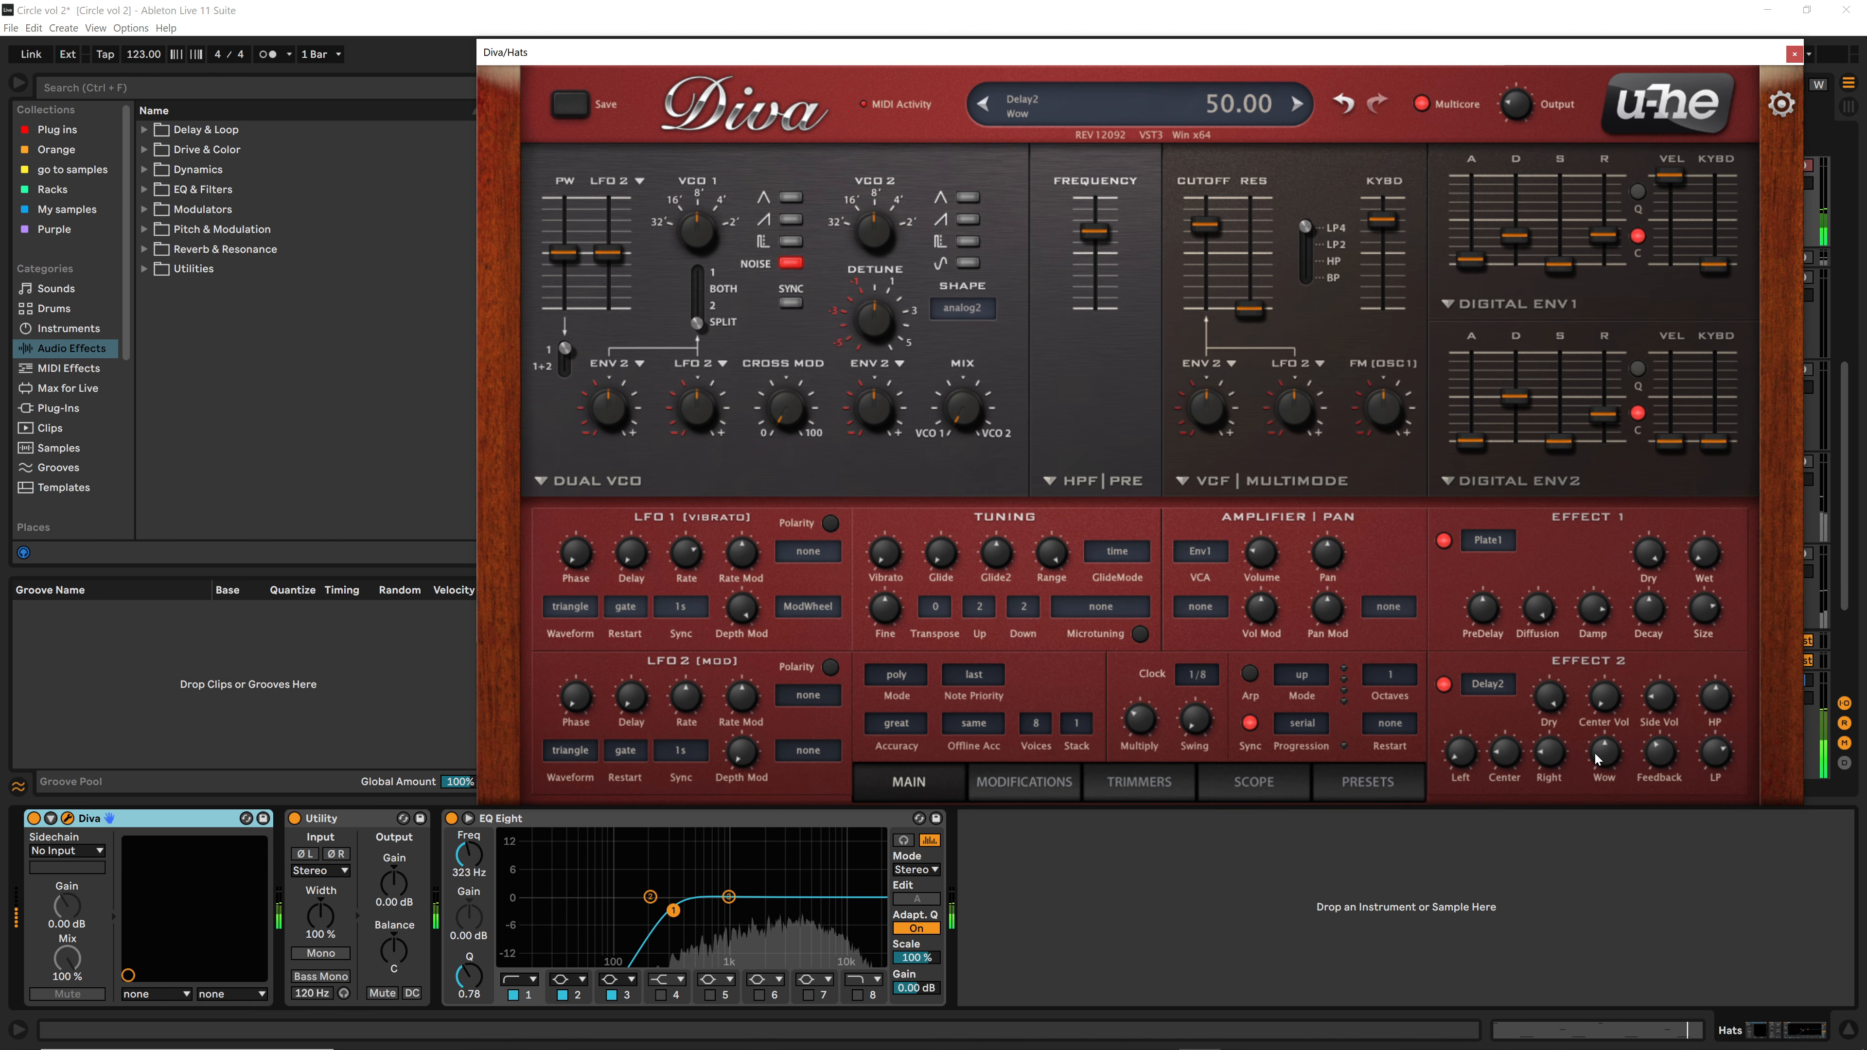
pyautogui.moveTo(1592, 753); pyautogui.dragTo(1592, 701)
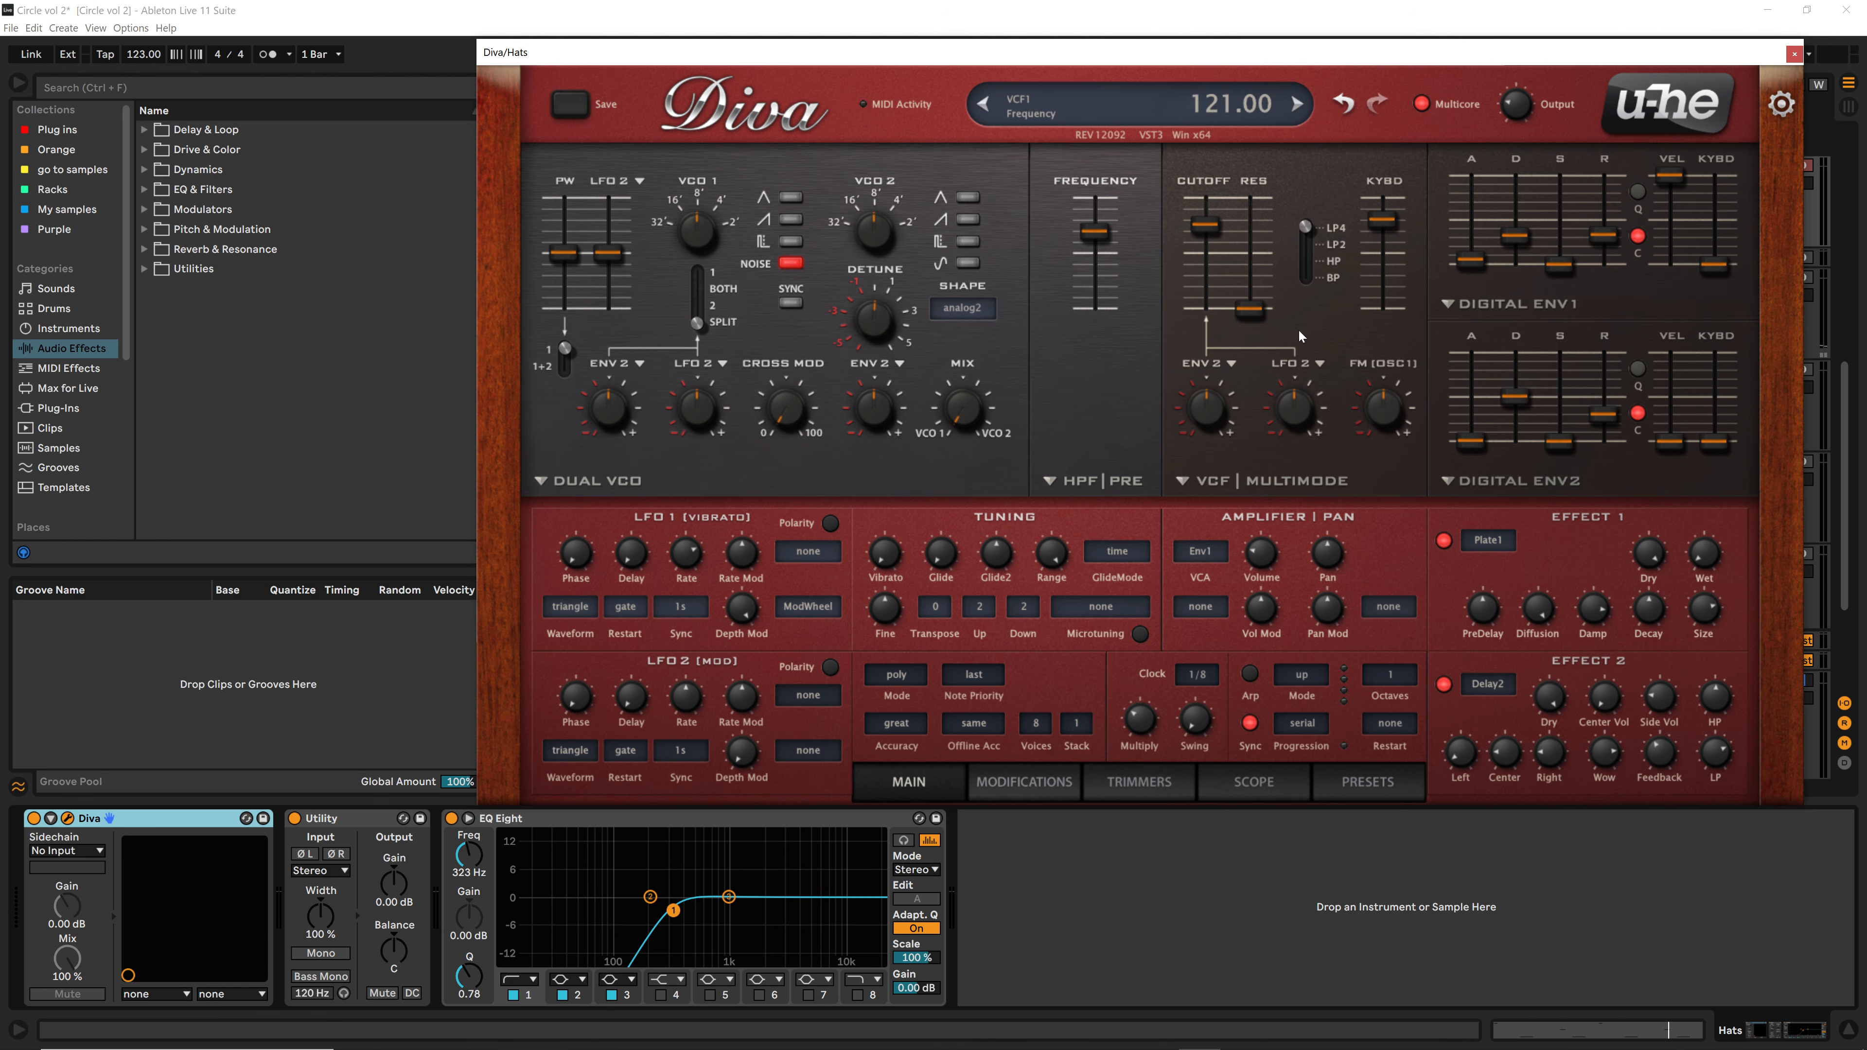
# Step: Raise the multimode filter's resonance, settle Digital Env1's decay at 35, and close the Diva editor
pyautogui.moveTo(1253, 297); pyautogui.dragTo(1211, 230)
pyautogui.moveTo(1513, 242); pyautogui.dragTo(1473, 272)
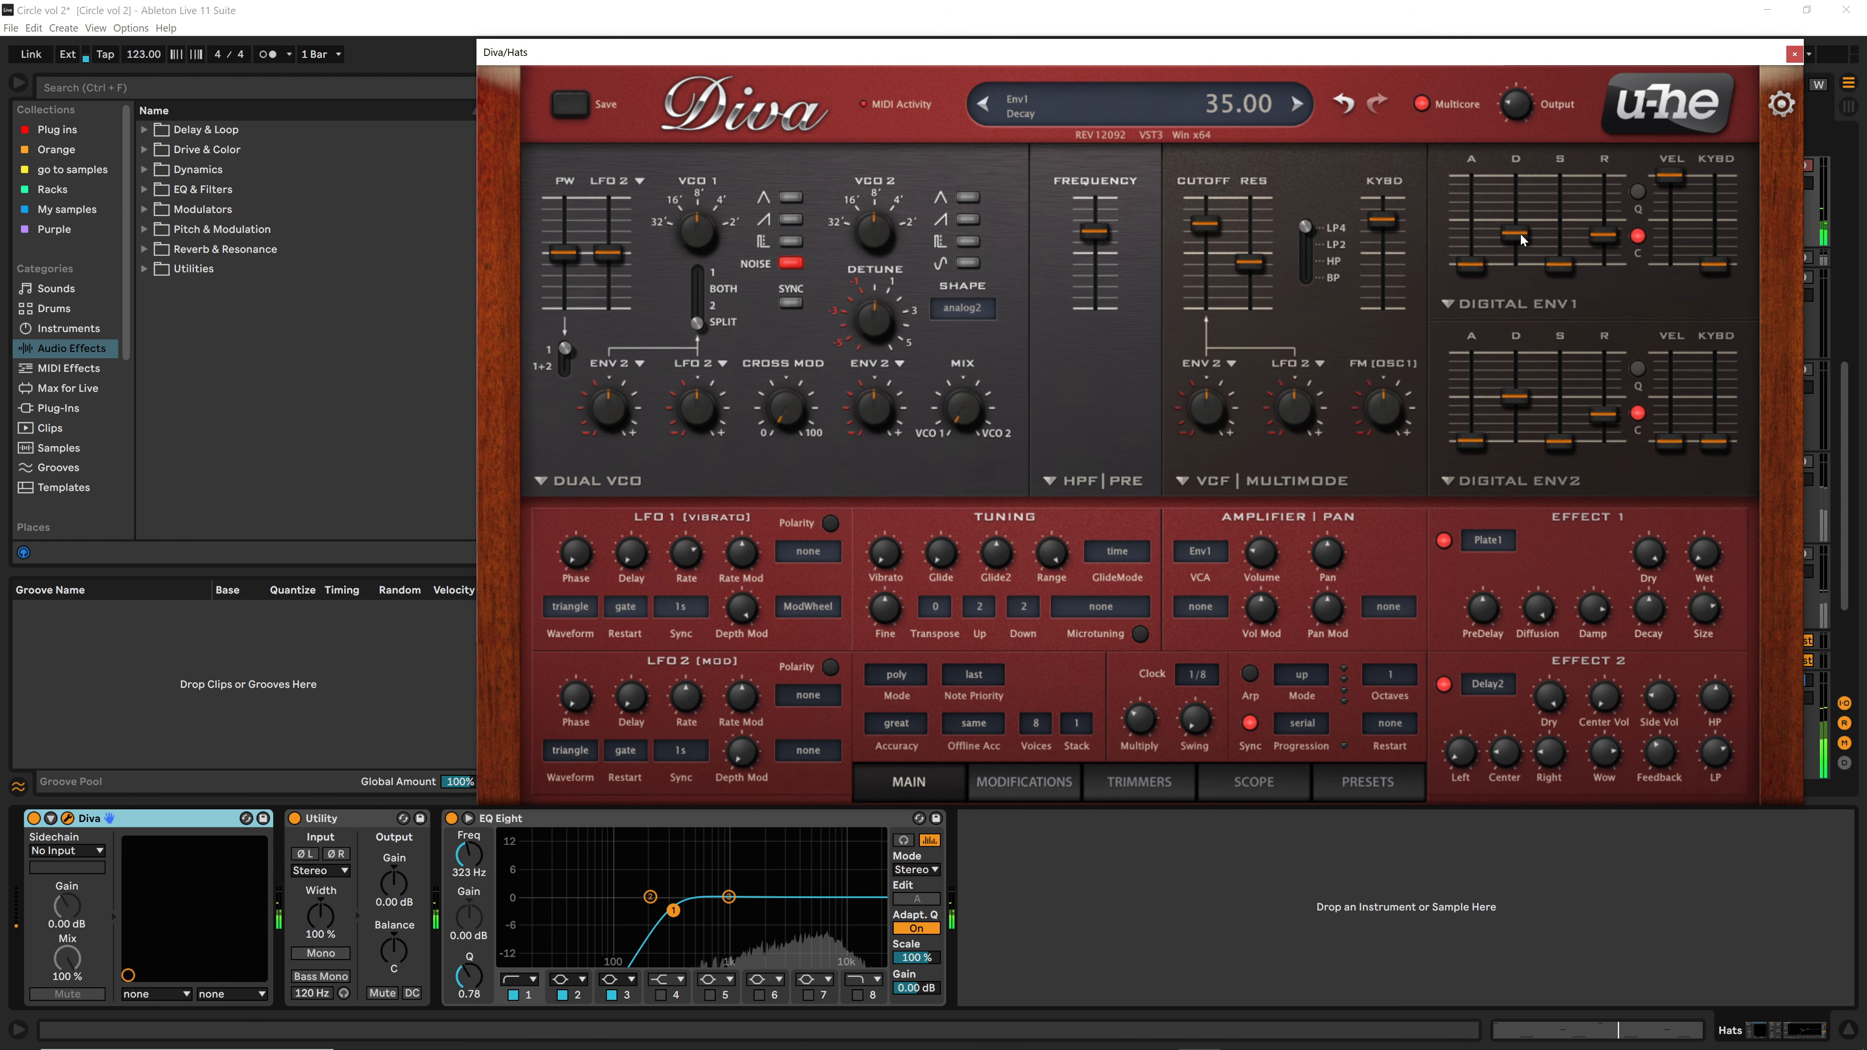
pyautogui.scroll(-2, 1521, 239)
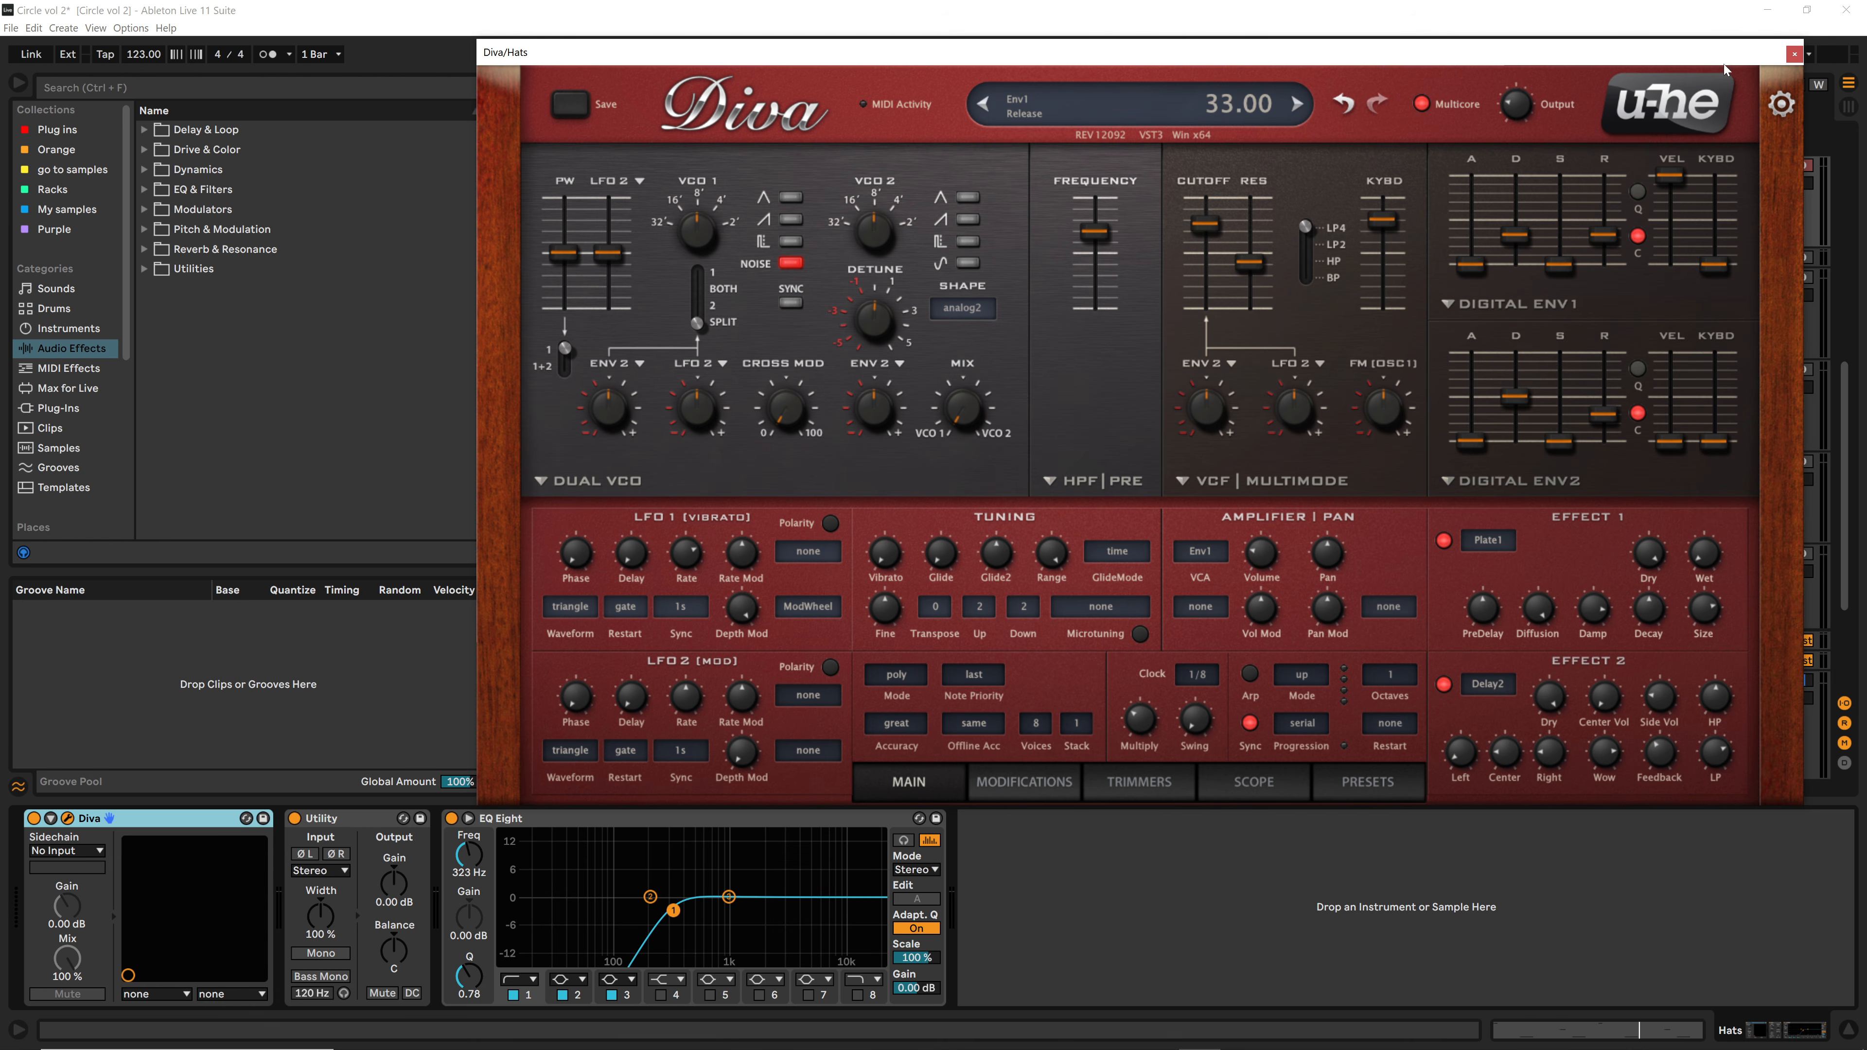
pyautogui.click(1792, 56)
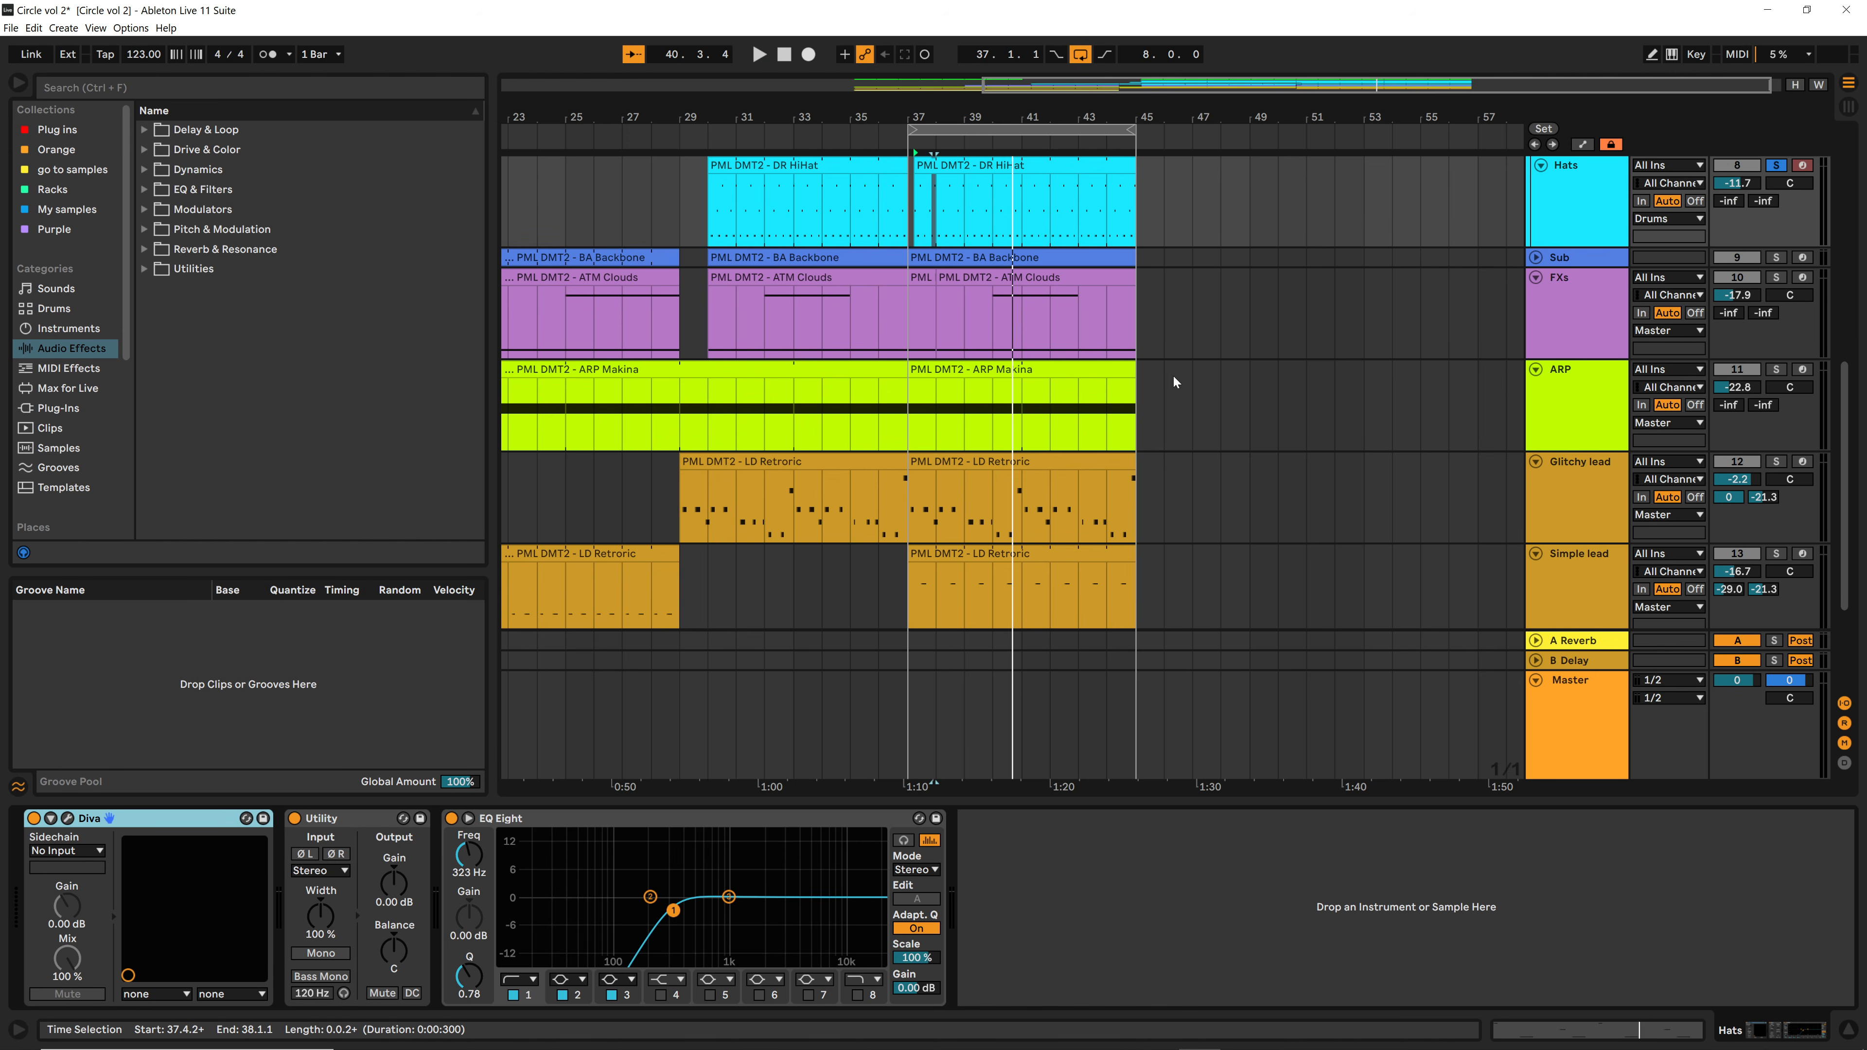
# Step: Select the Shaker track, close its Diva editor and open the DR Shaking MIDI clip
pyautogui.scroll(6, 1194, 437)
pyautogui.click(1579, 467)
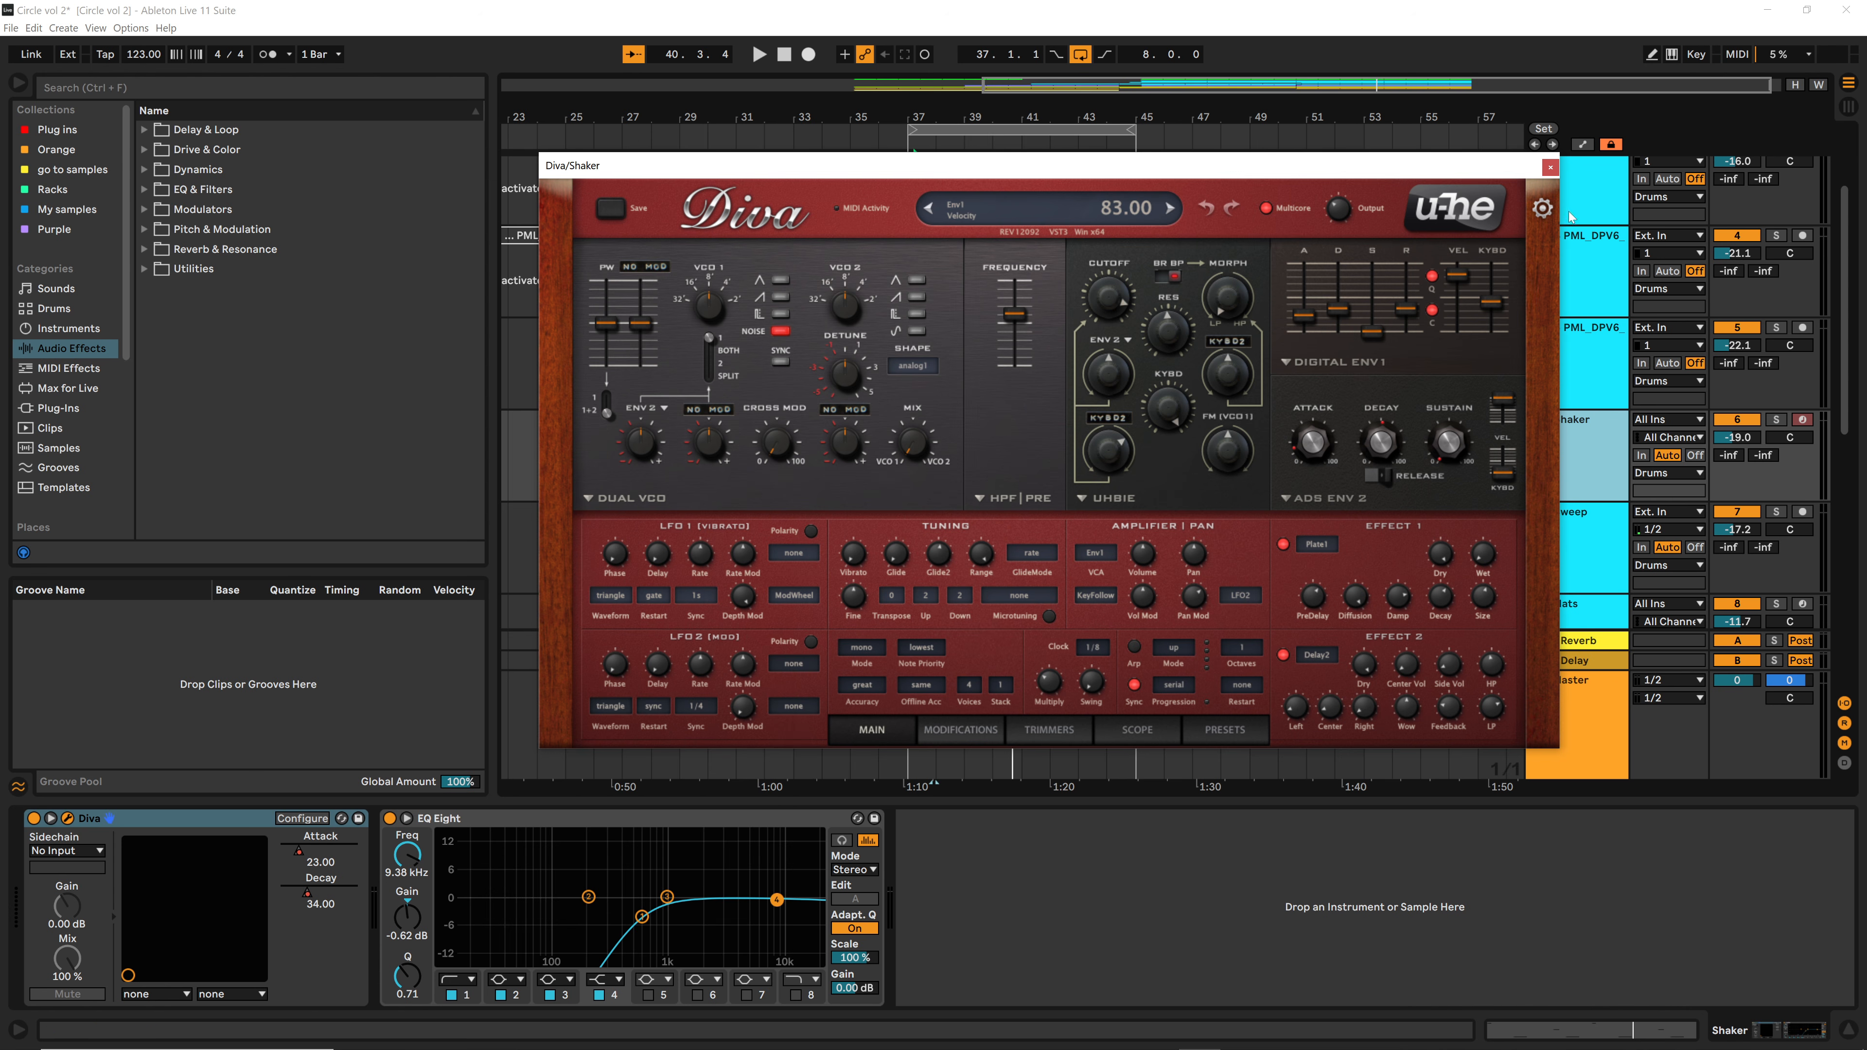
pyautogui.click(1550, 167)
pyautogui.doubleClick(1022, 456)
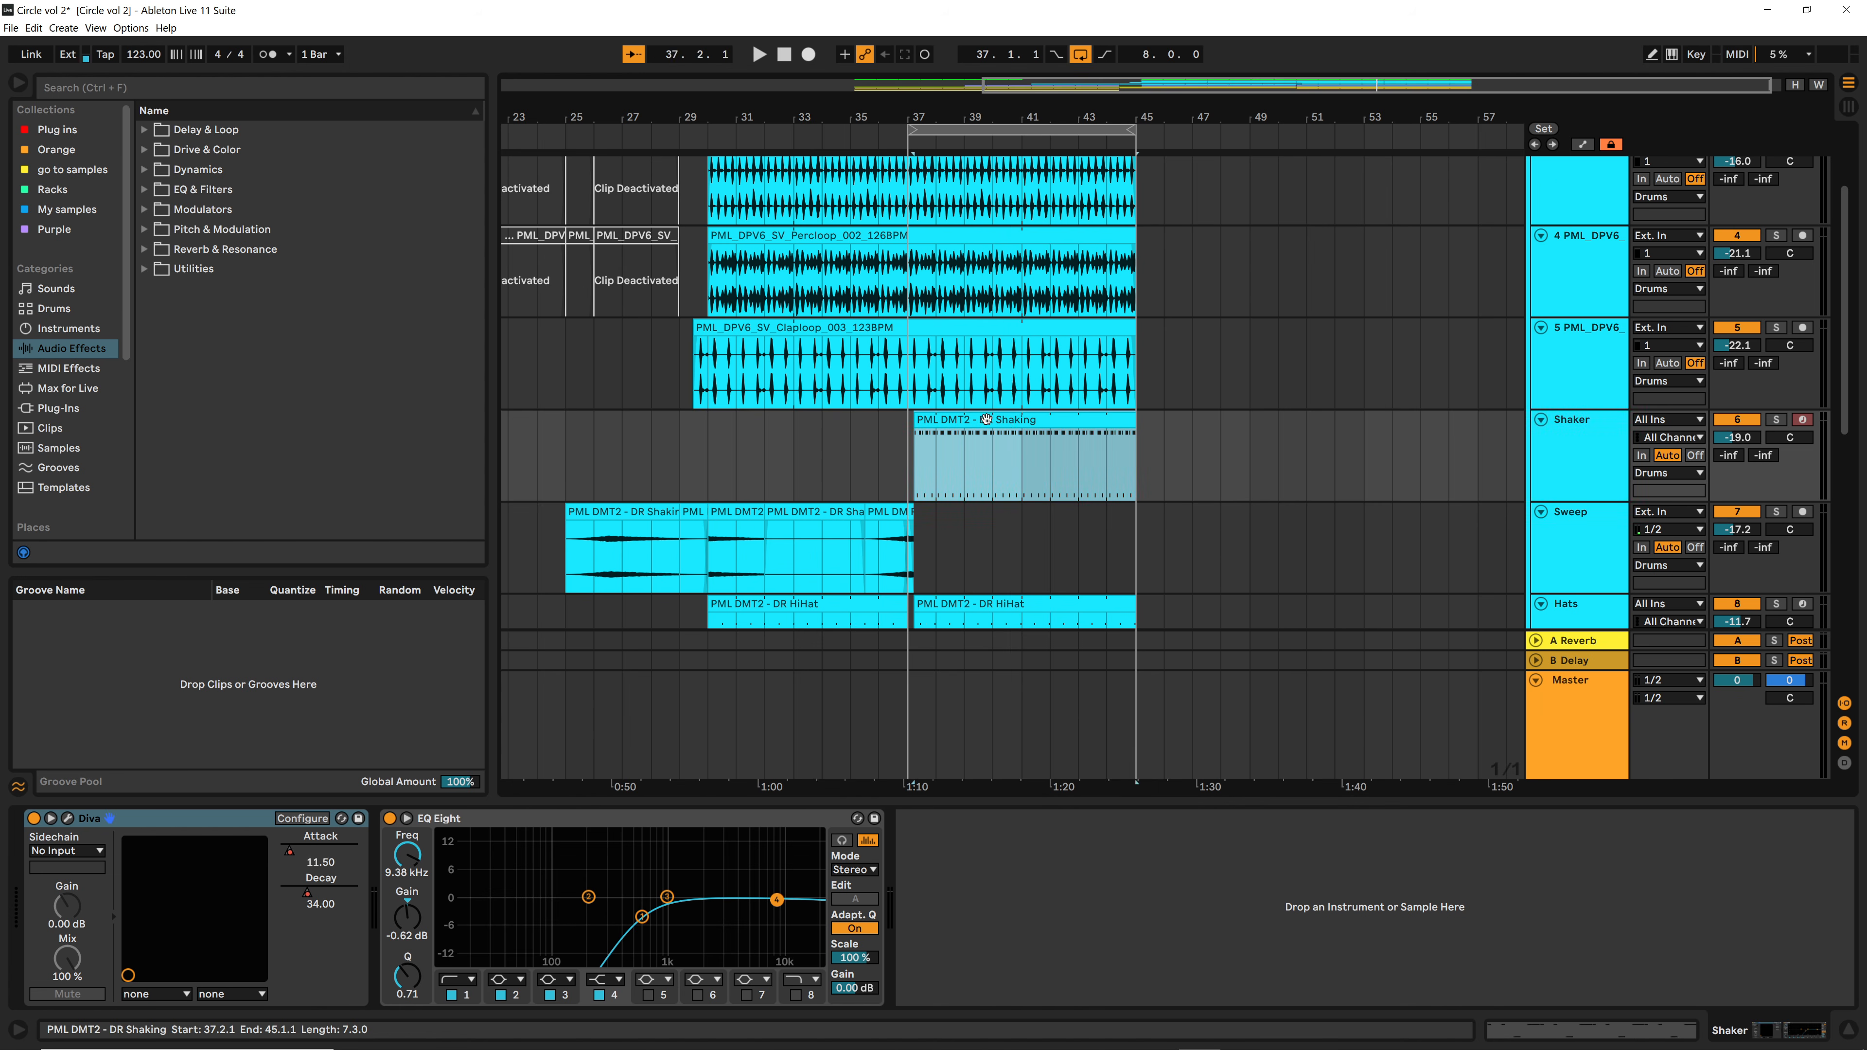
# Step: Unfold the note rows in the DR Shaking clip and play the Shaker track soloed
pyautogui.click(560, 538)
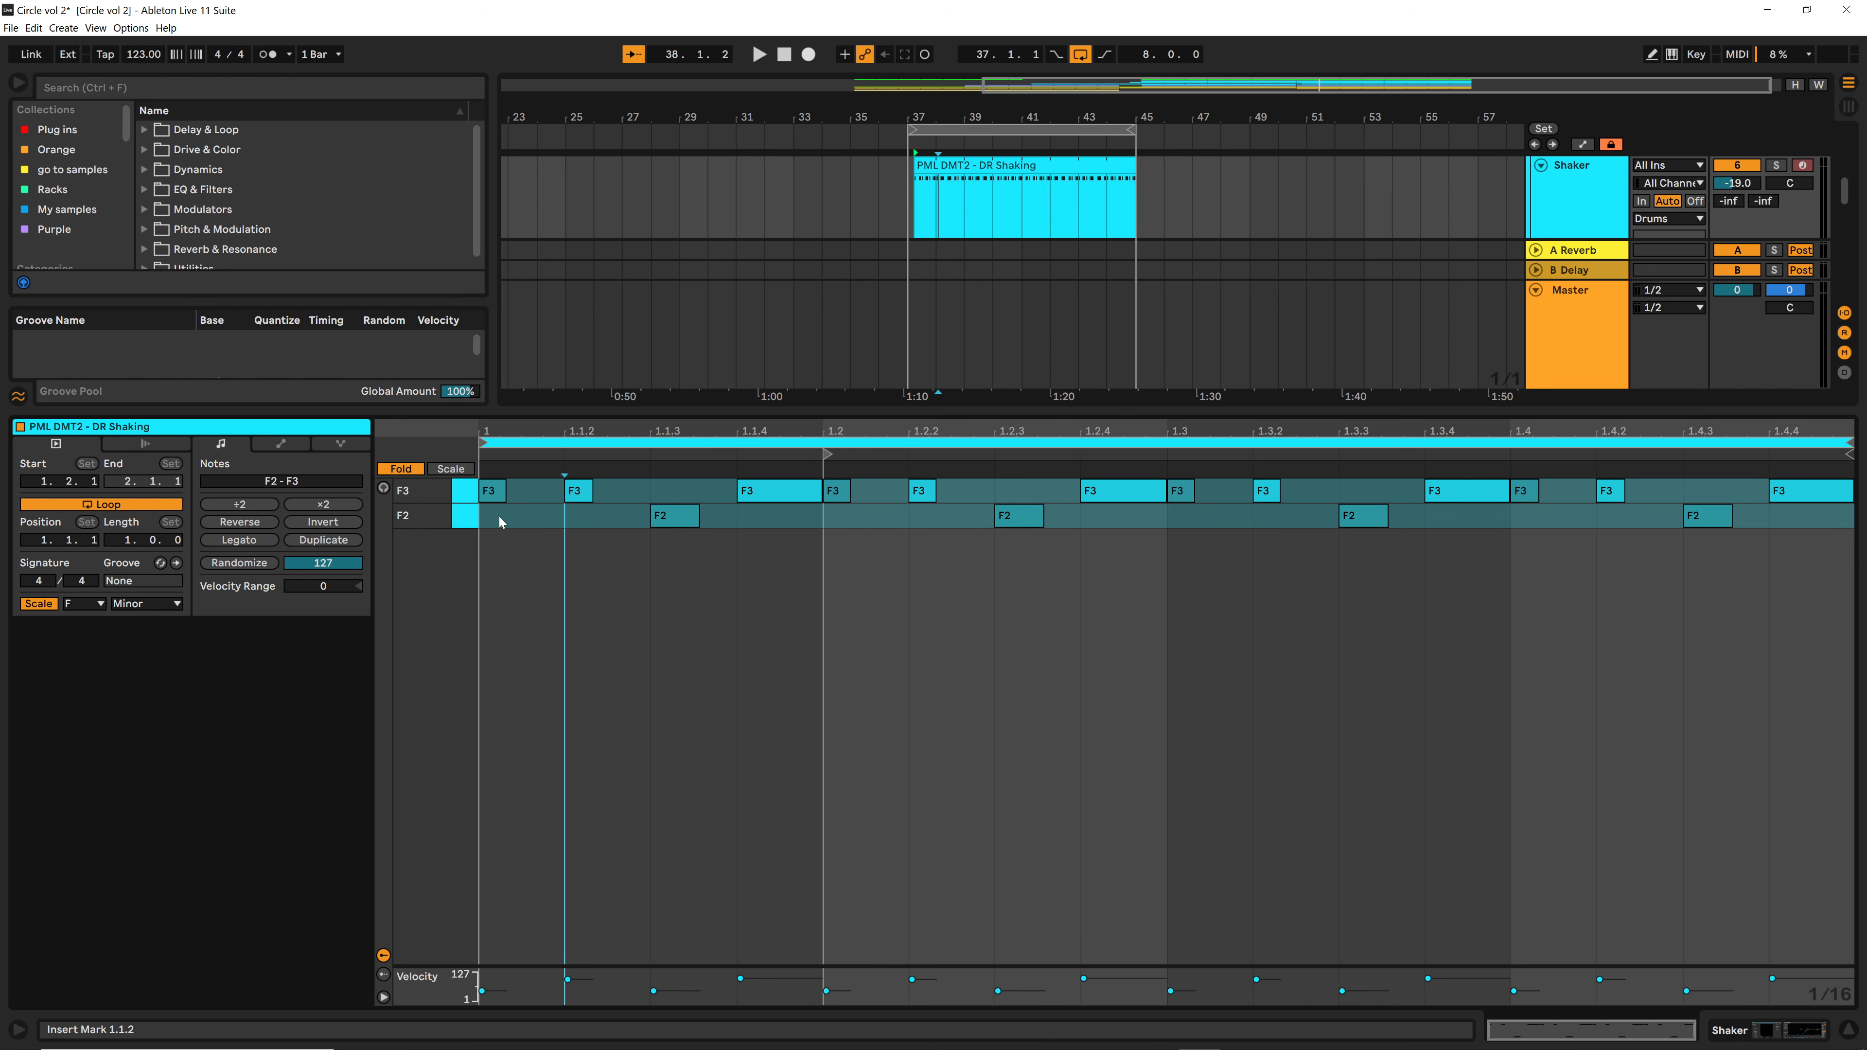
pyautogui.press('f')
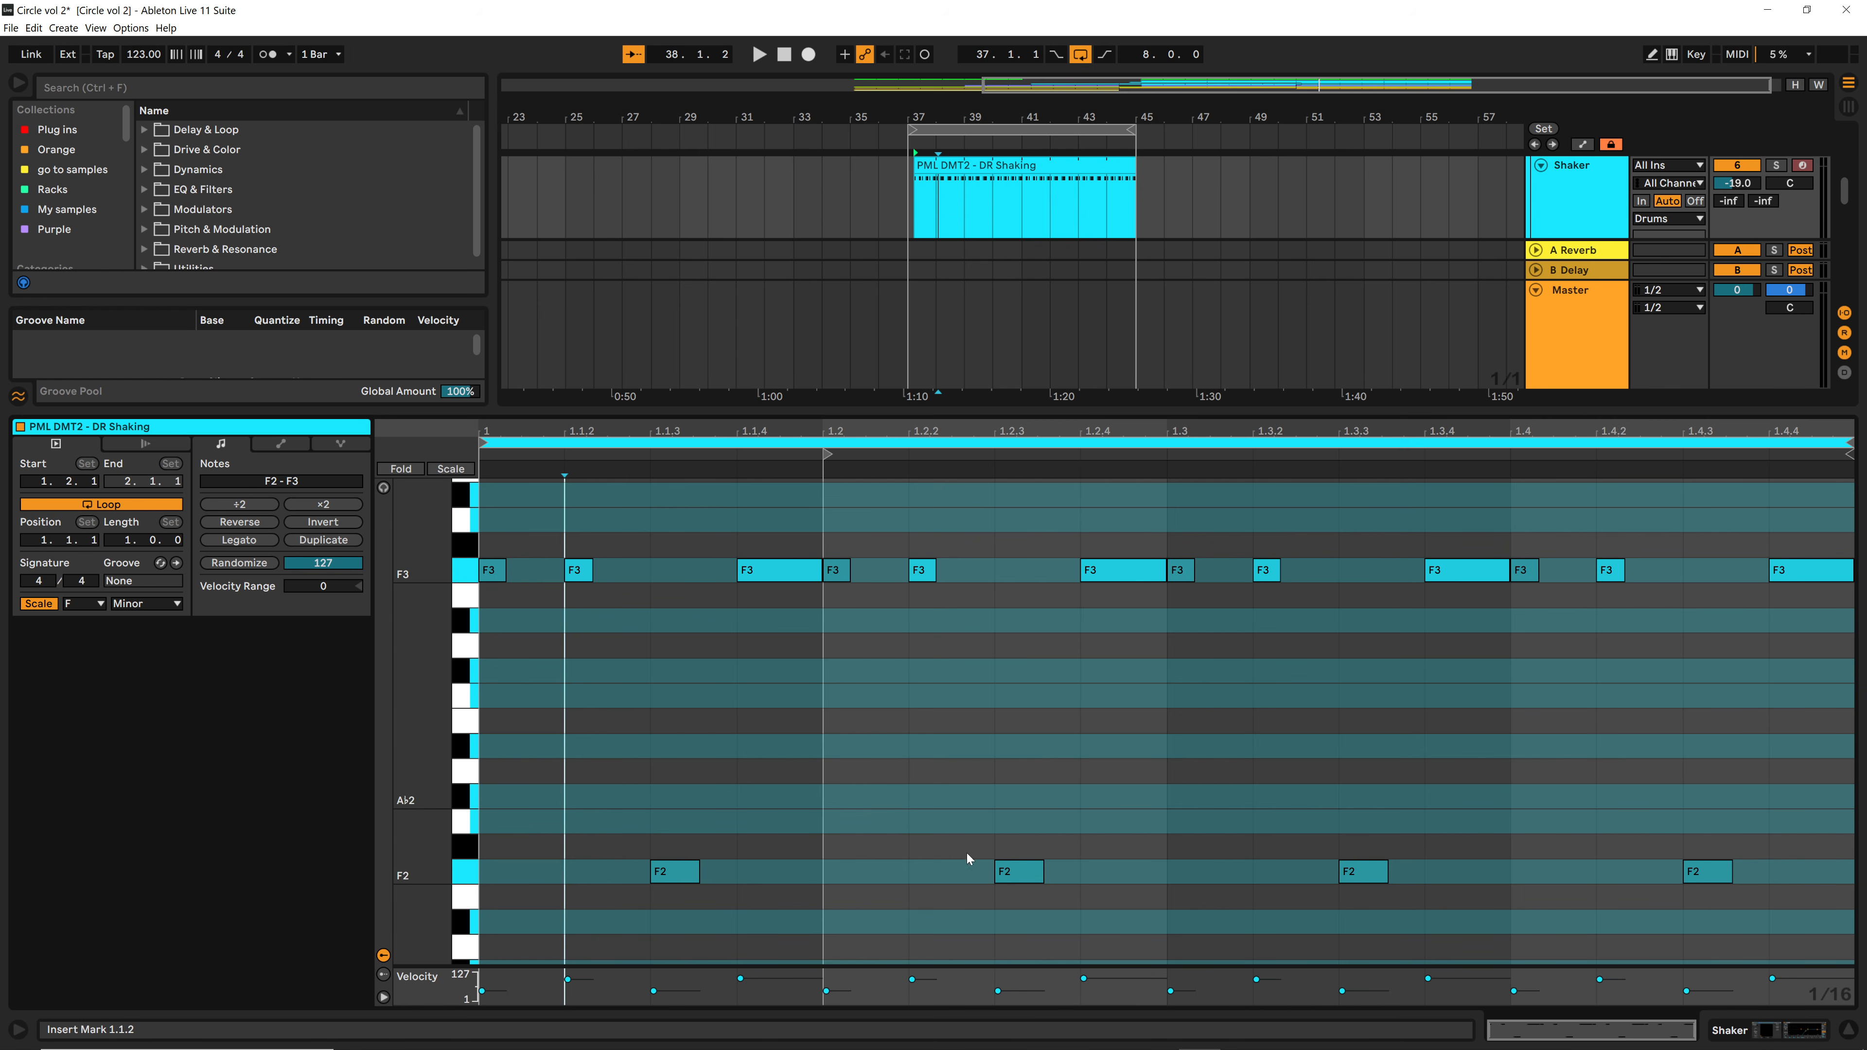
pyautogui.click(642, 620)
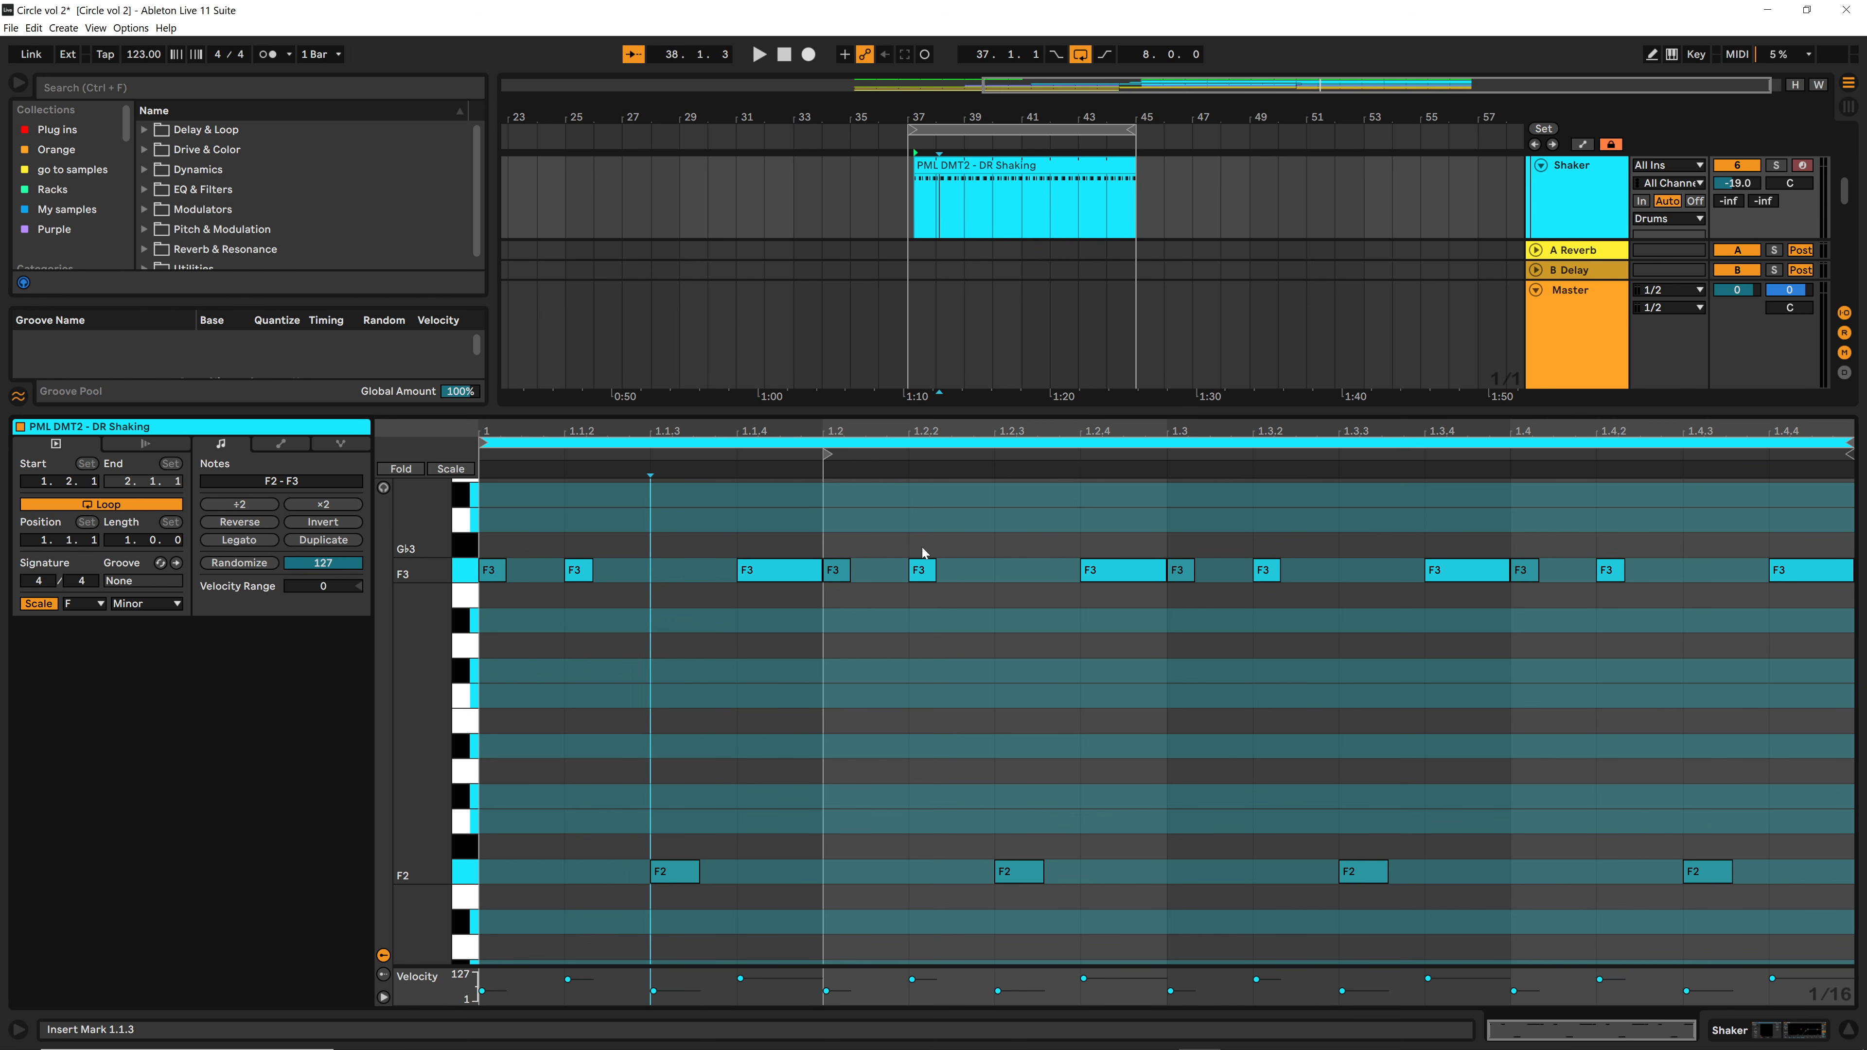
pyautogui.press('space')
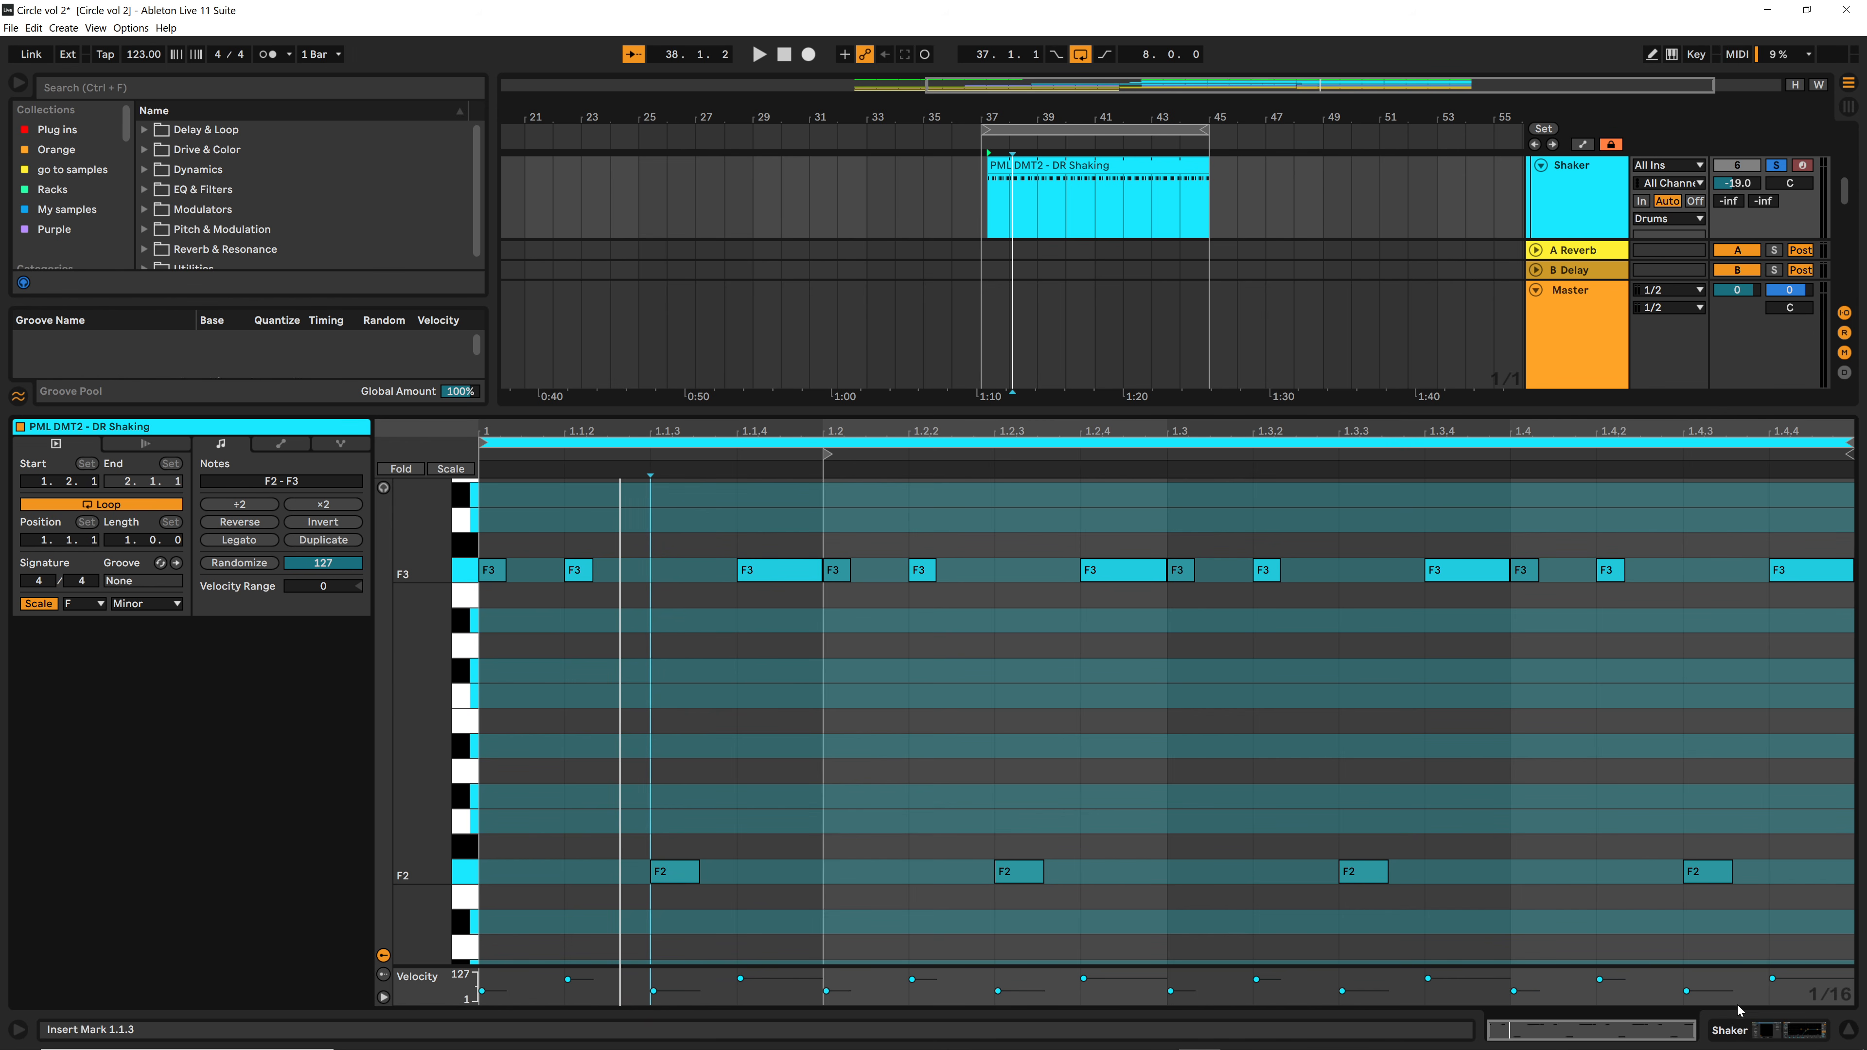
# Step: Open the Shaker track's Diva editor and try a lower Digital Env1 attack while auditioning the loop
pyautogui.hotkey('shift', 'Tab')
pyautogui.click(67, 817)
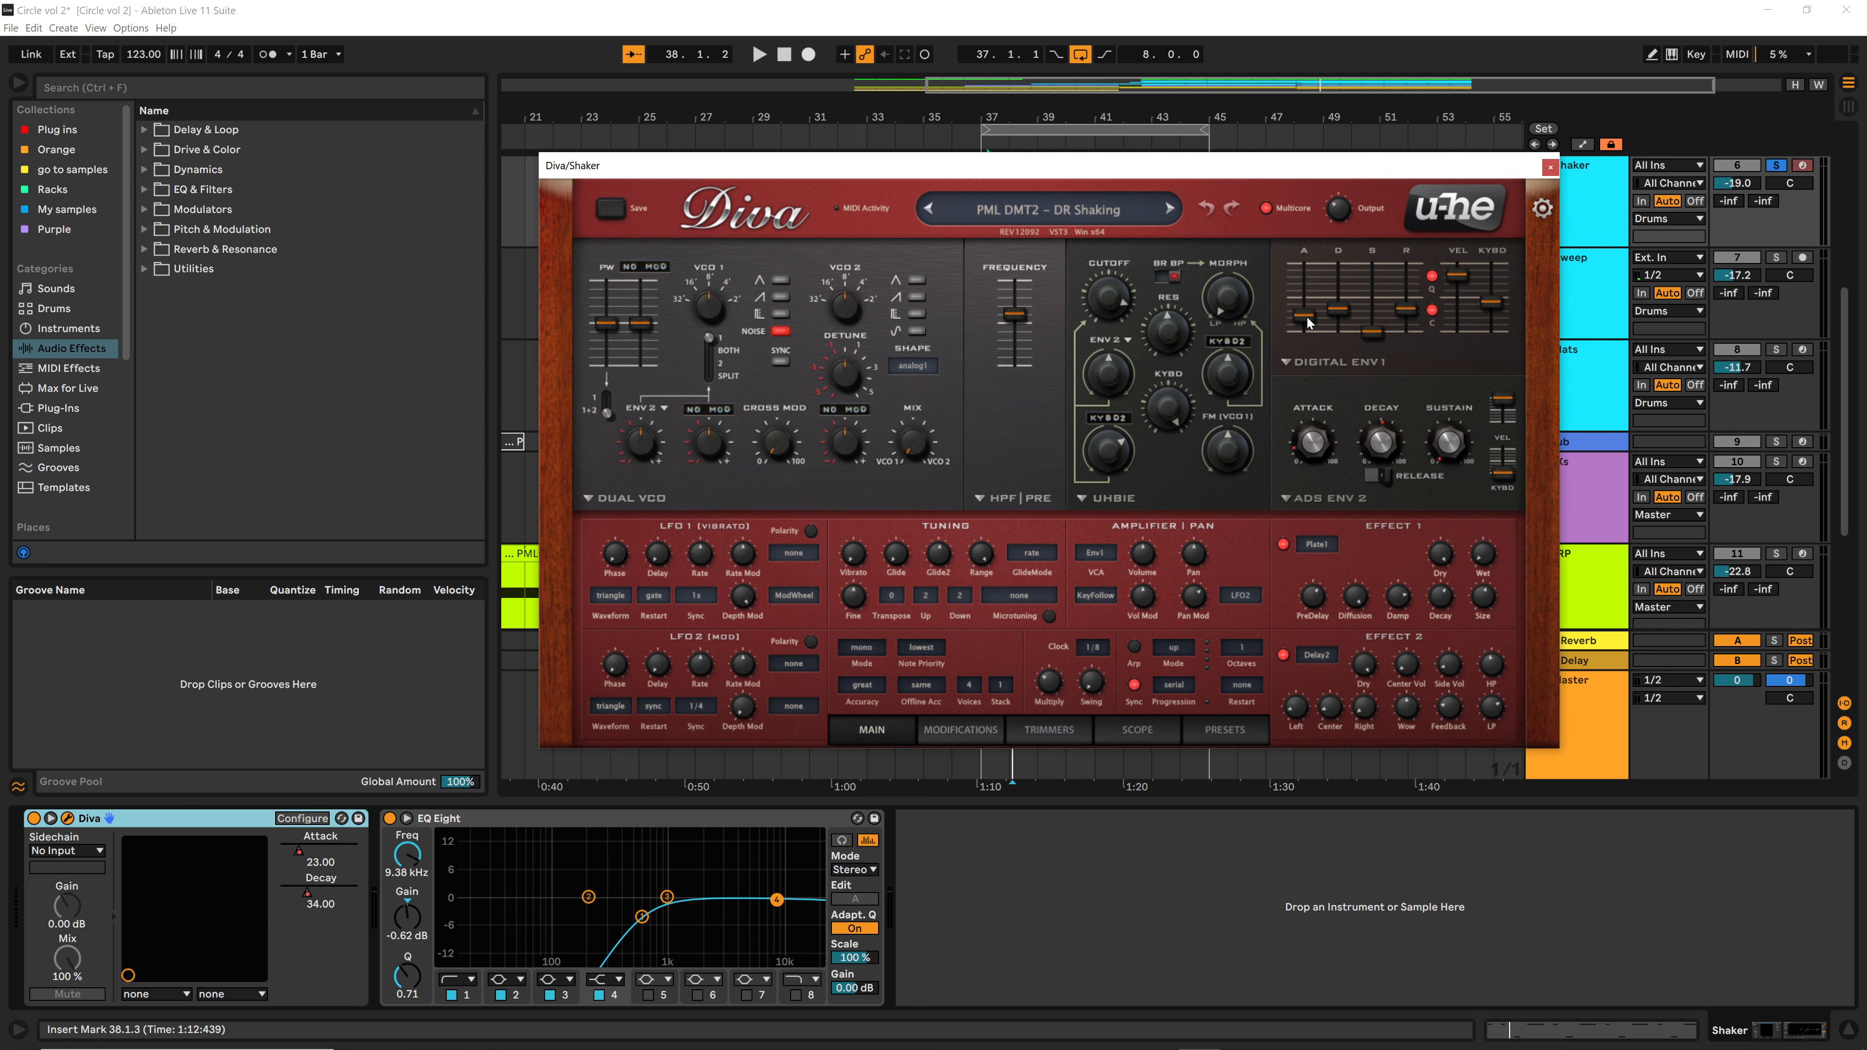
pyautogui.moveTo(1297, 318); pyautogui.dragTo(1317, 326)
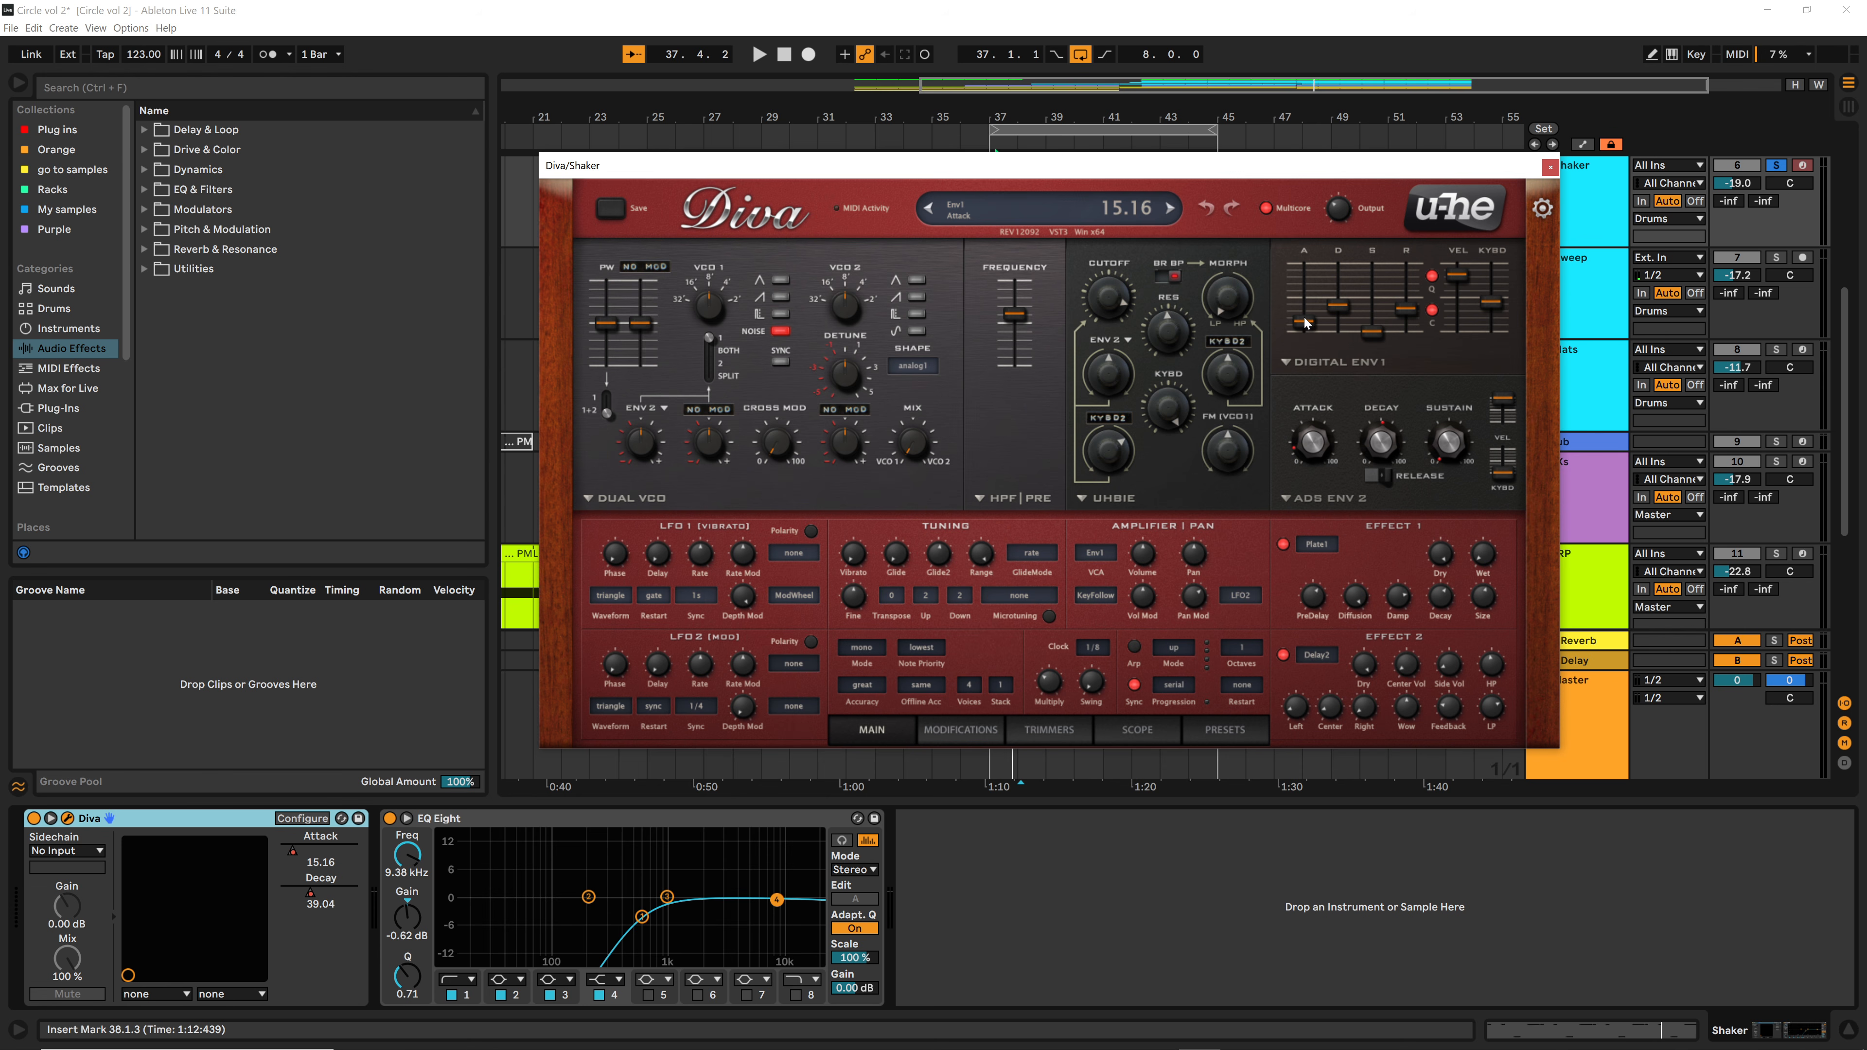
pyautogui.press('space')
pyautogui.press('space')
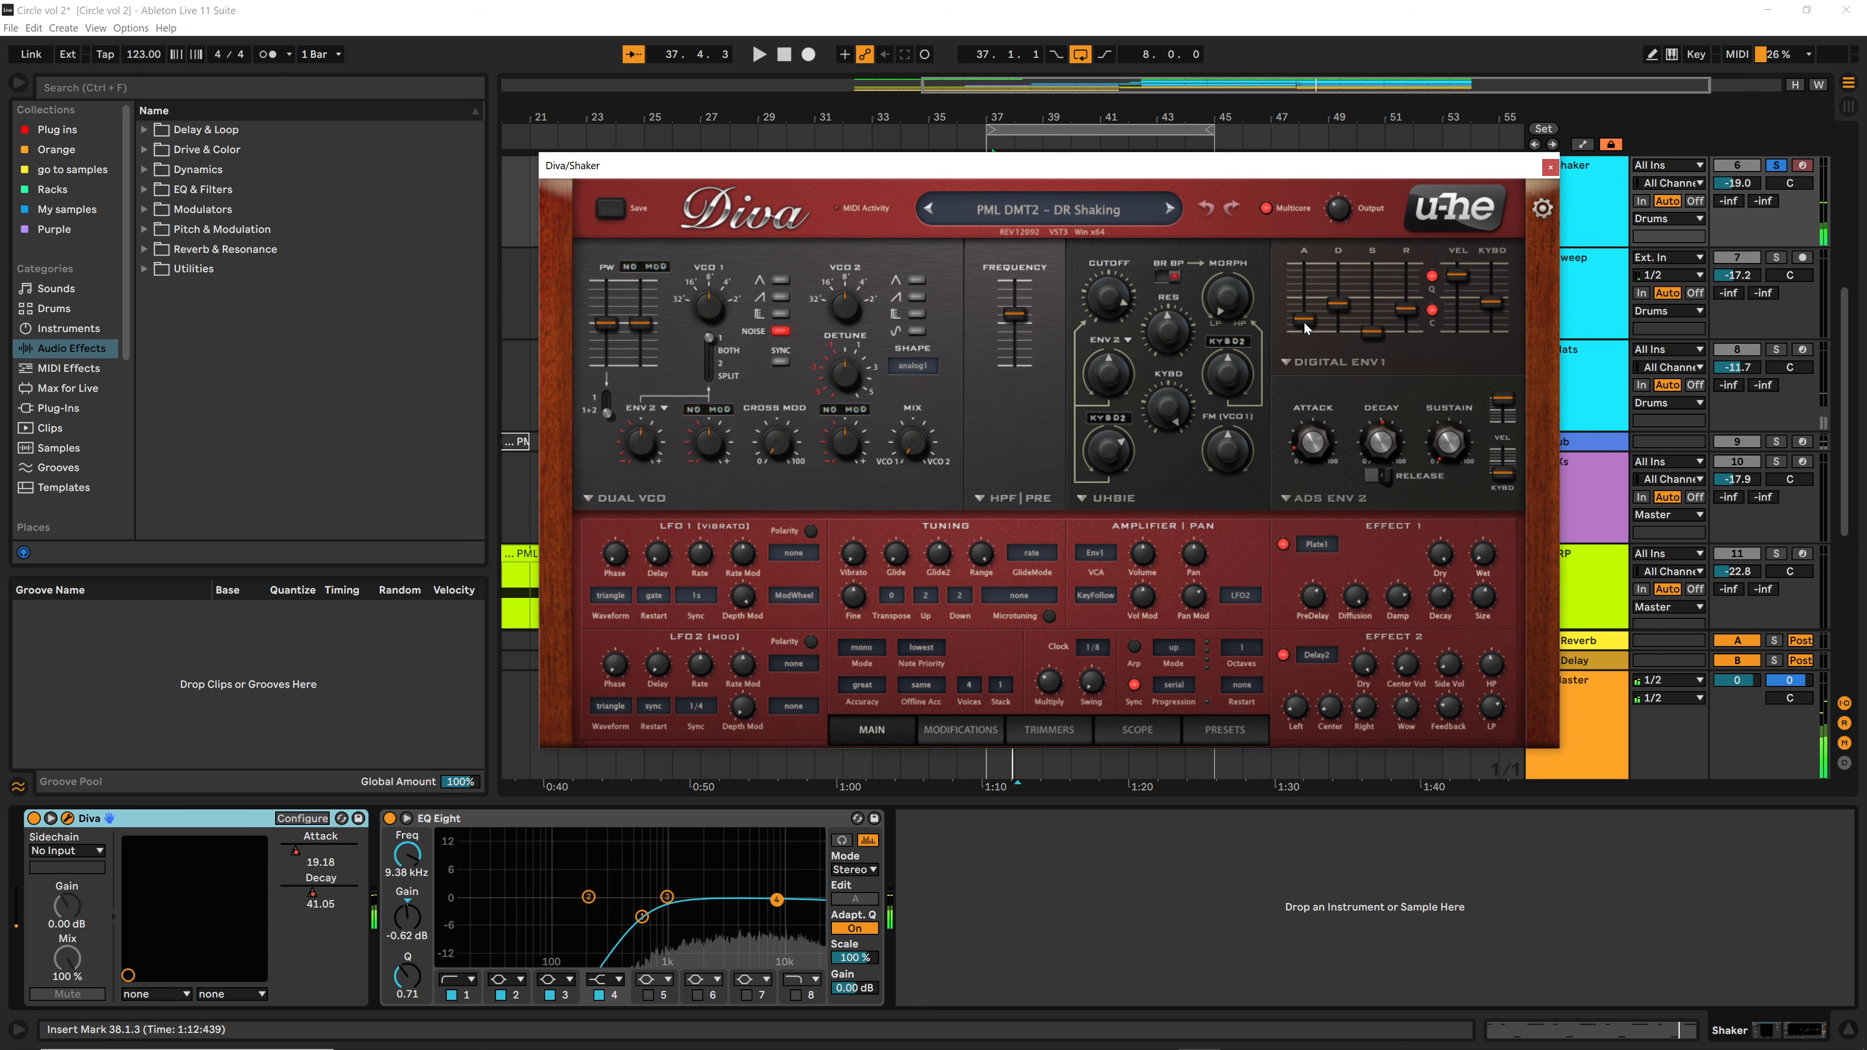
# Step: Vary Digital Env1's attack down to 0 during playback and re-enable the overridden automation
pyautogui.moveTo(1304, 321); pyautogui.dragTo(1307, 363)
pyautogui.press('space')
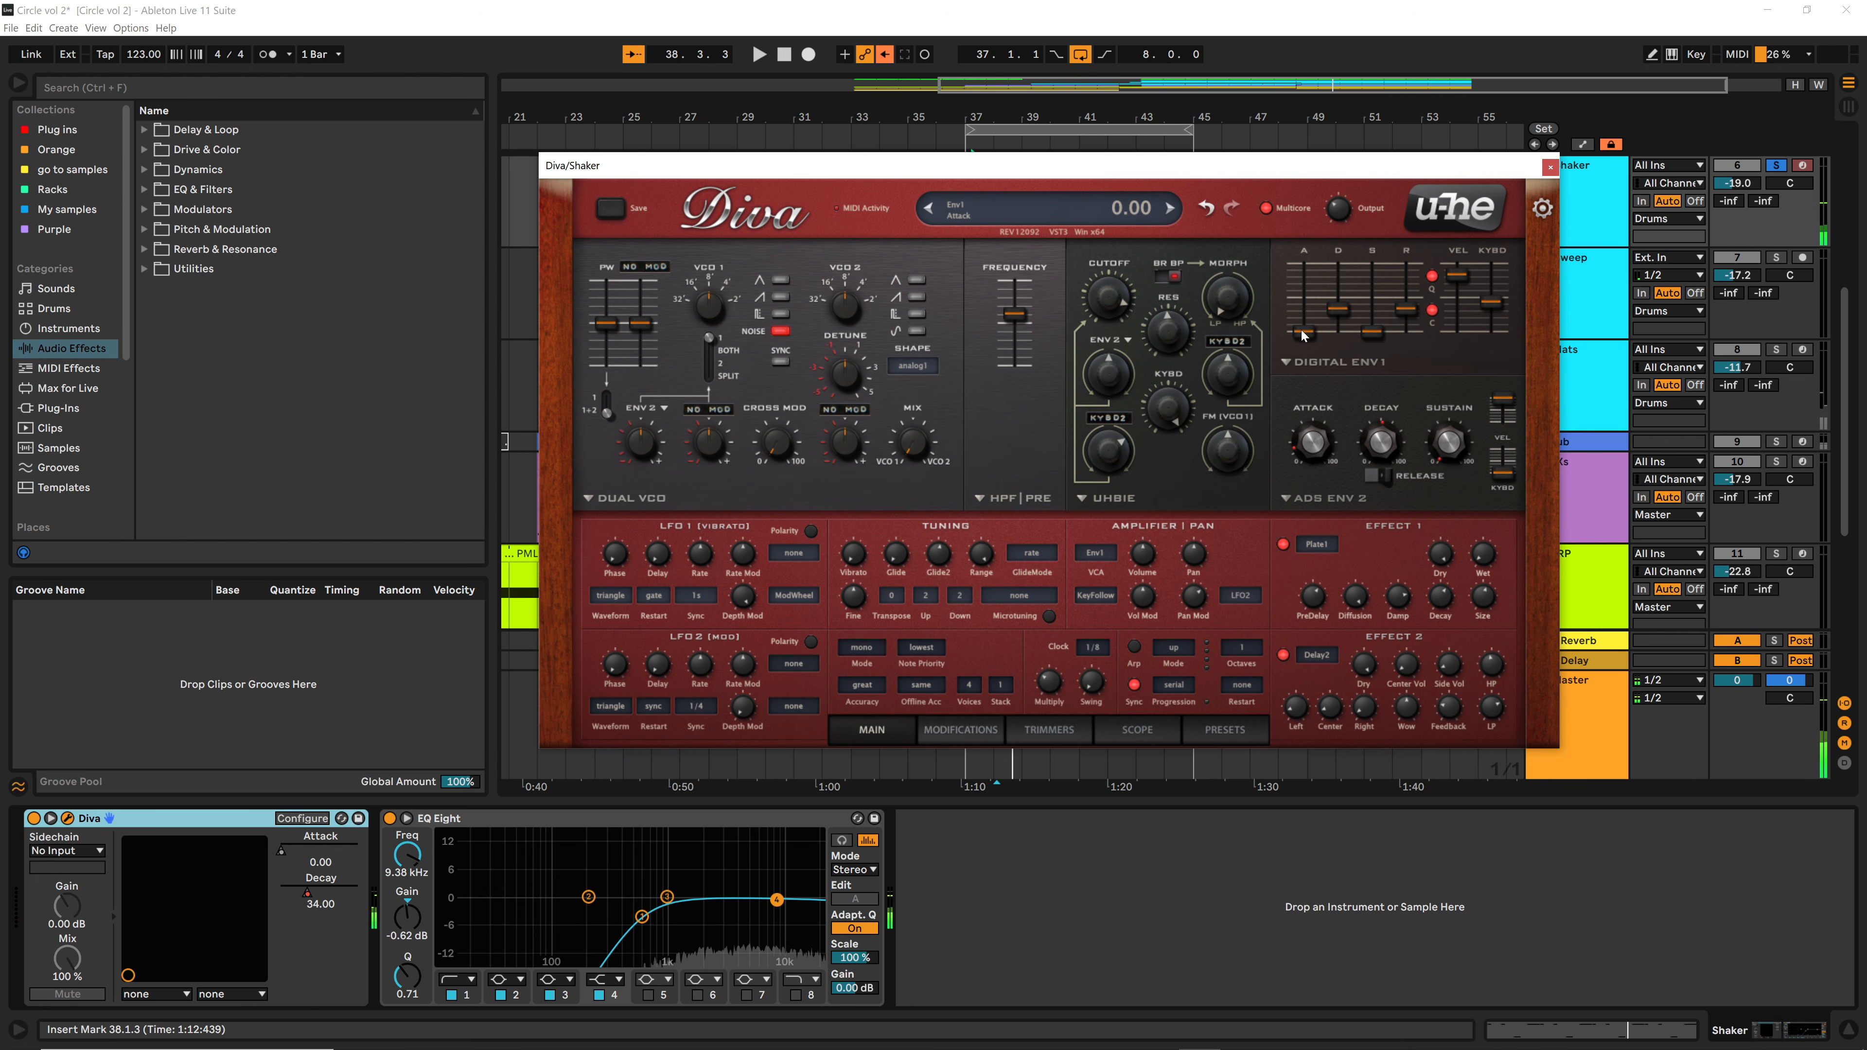
pyautogui.moveTo(1303, 335); pyautogui.dragTo(1302, 333)
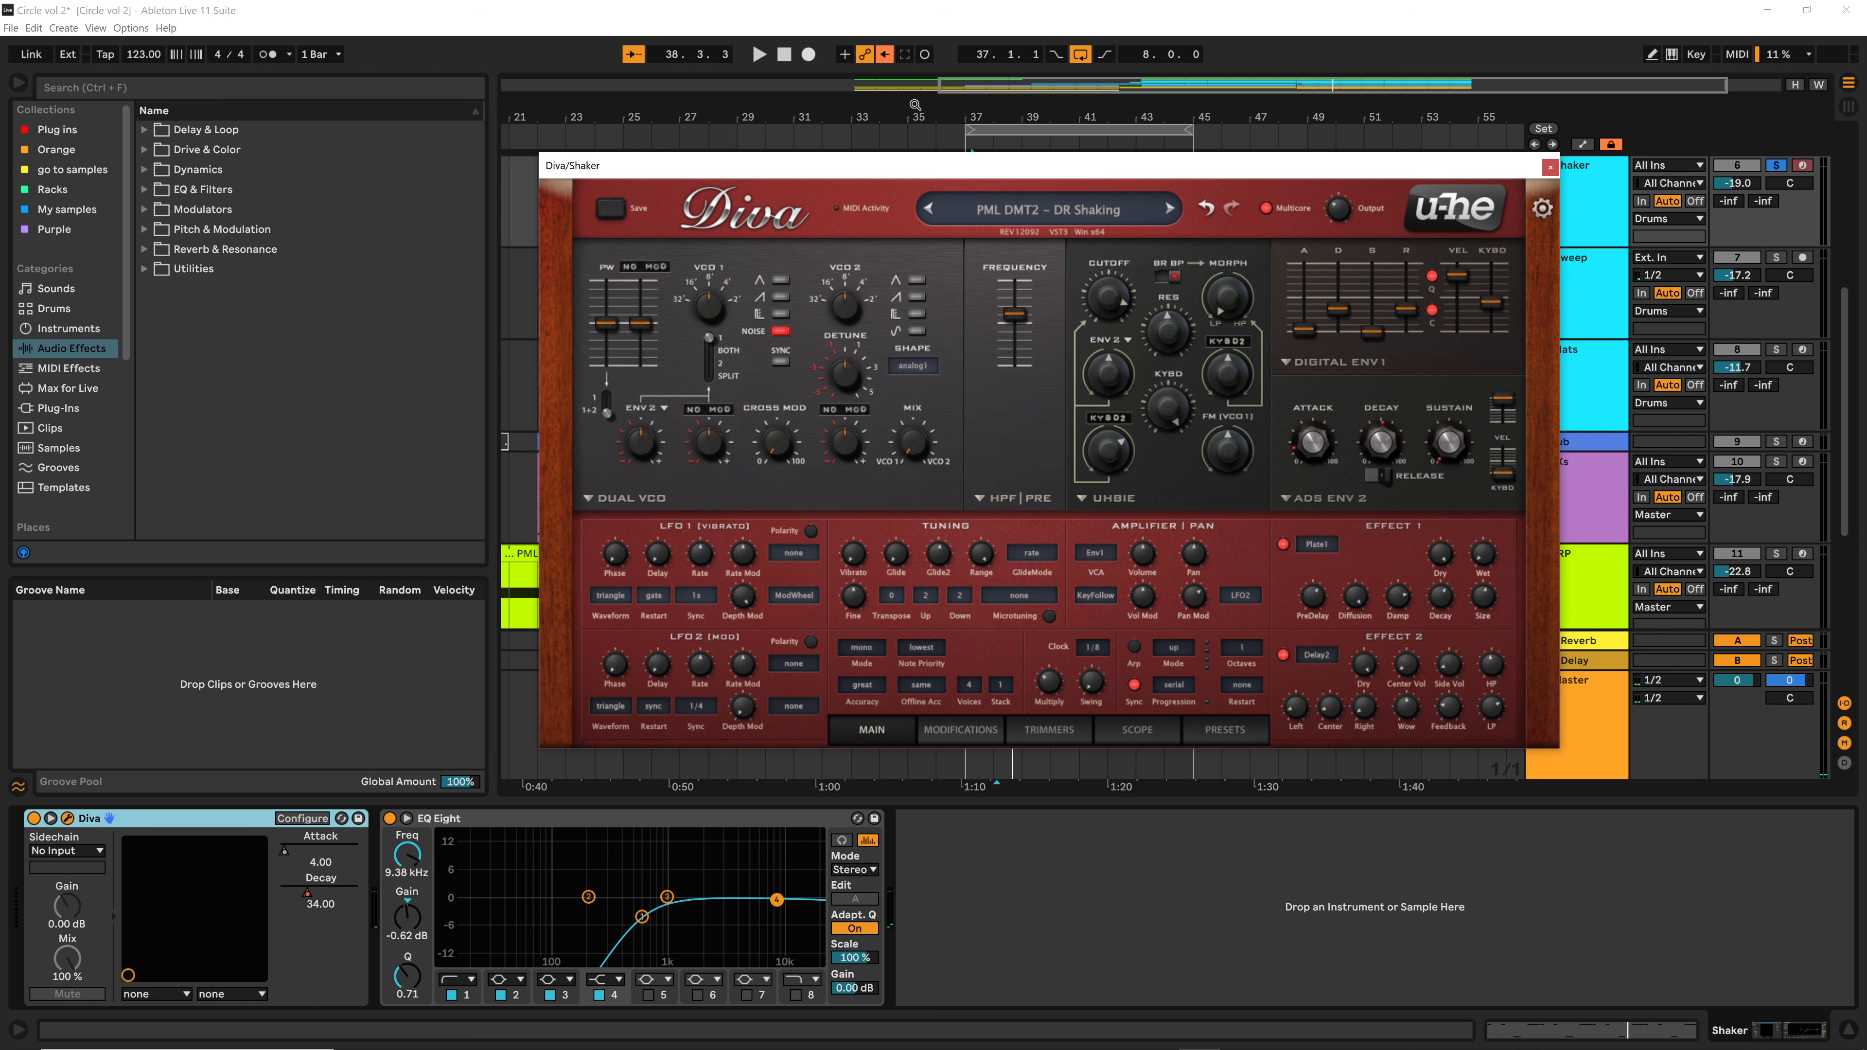
pyautogui.click(885, 55)
pyautogui.press('space')
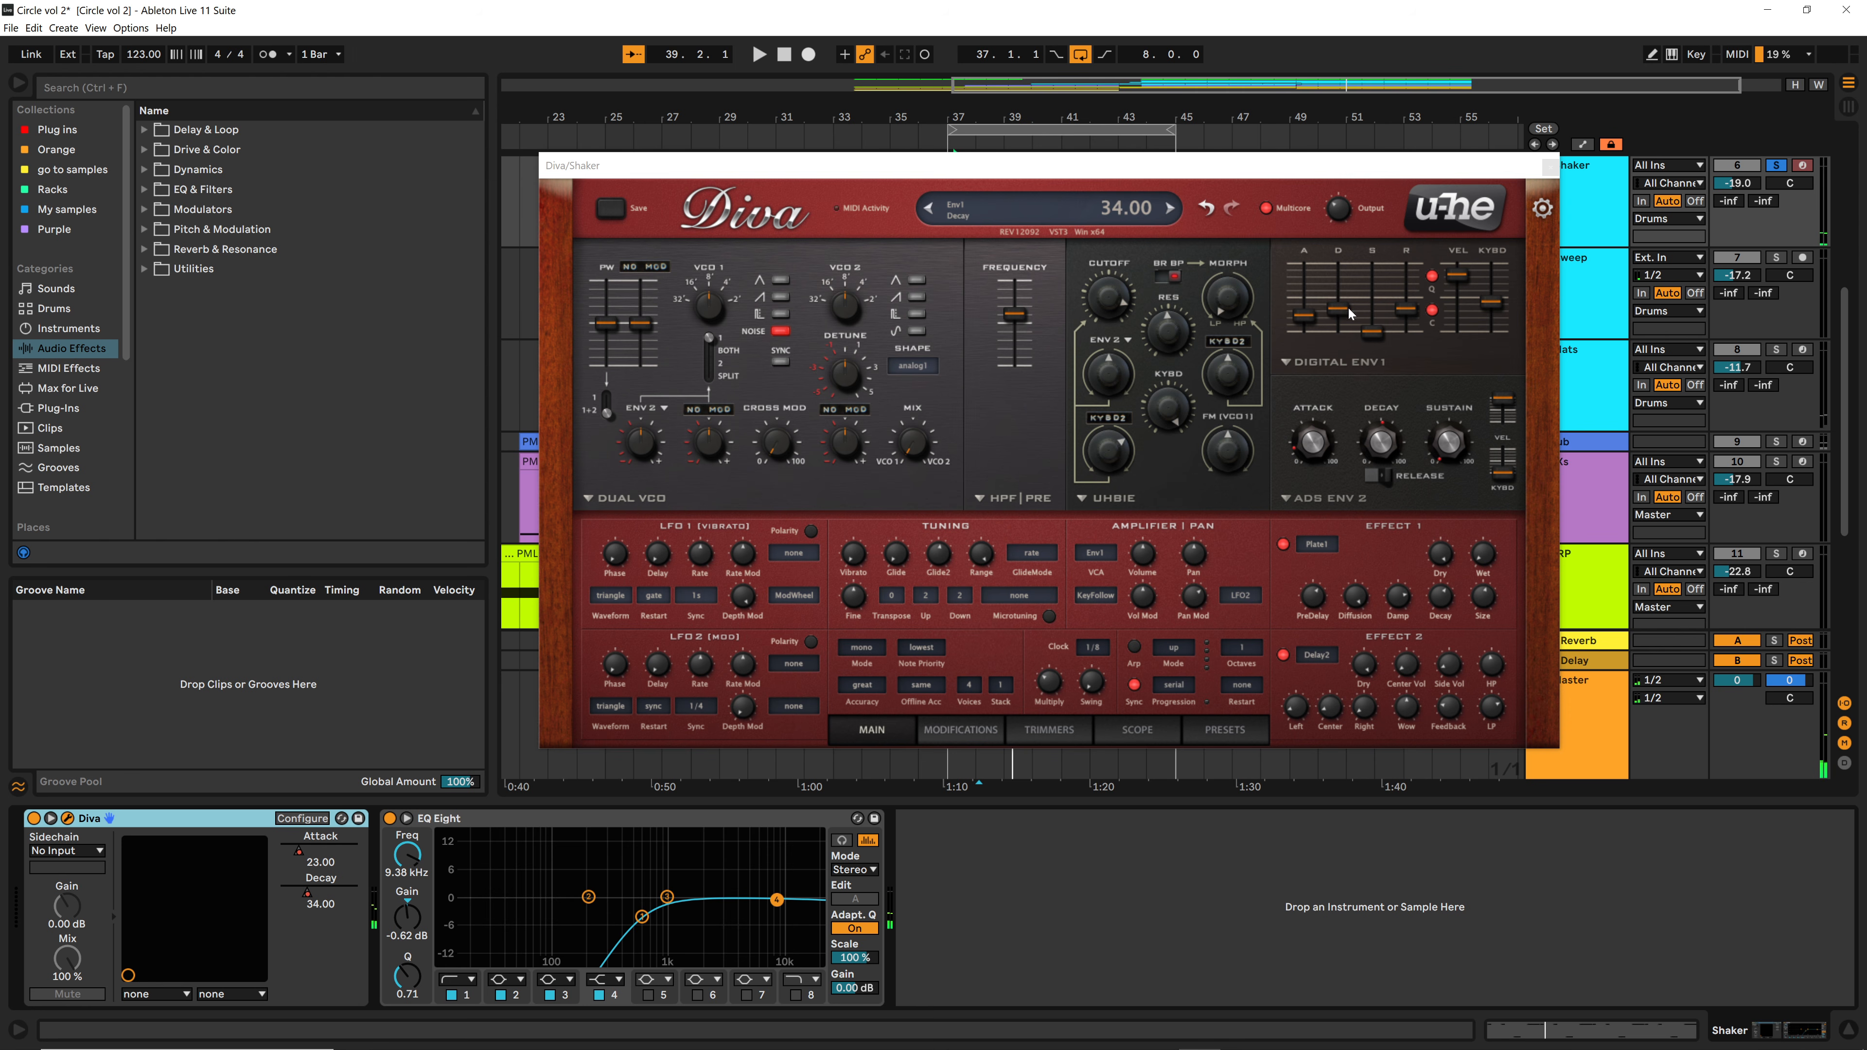
# Step: Close the Shaker's Diva editor and restore the overridden automation
pyautogui.click(1549, 165)
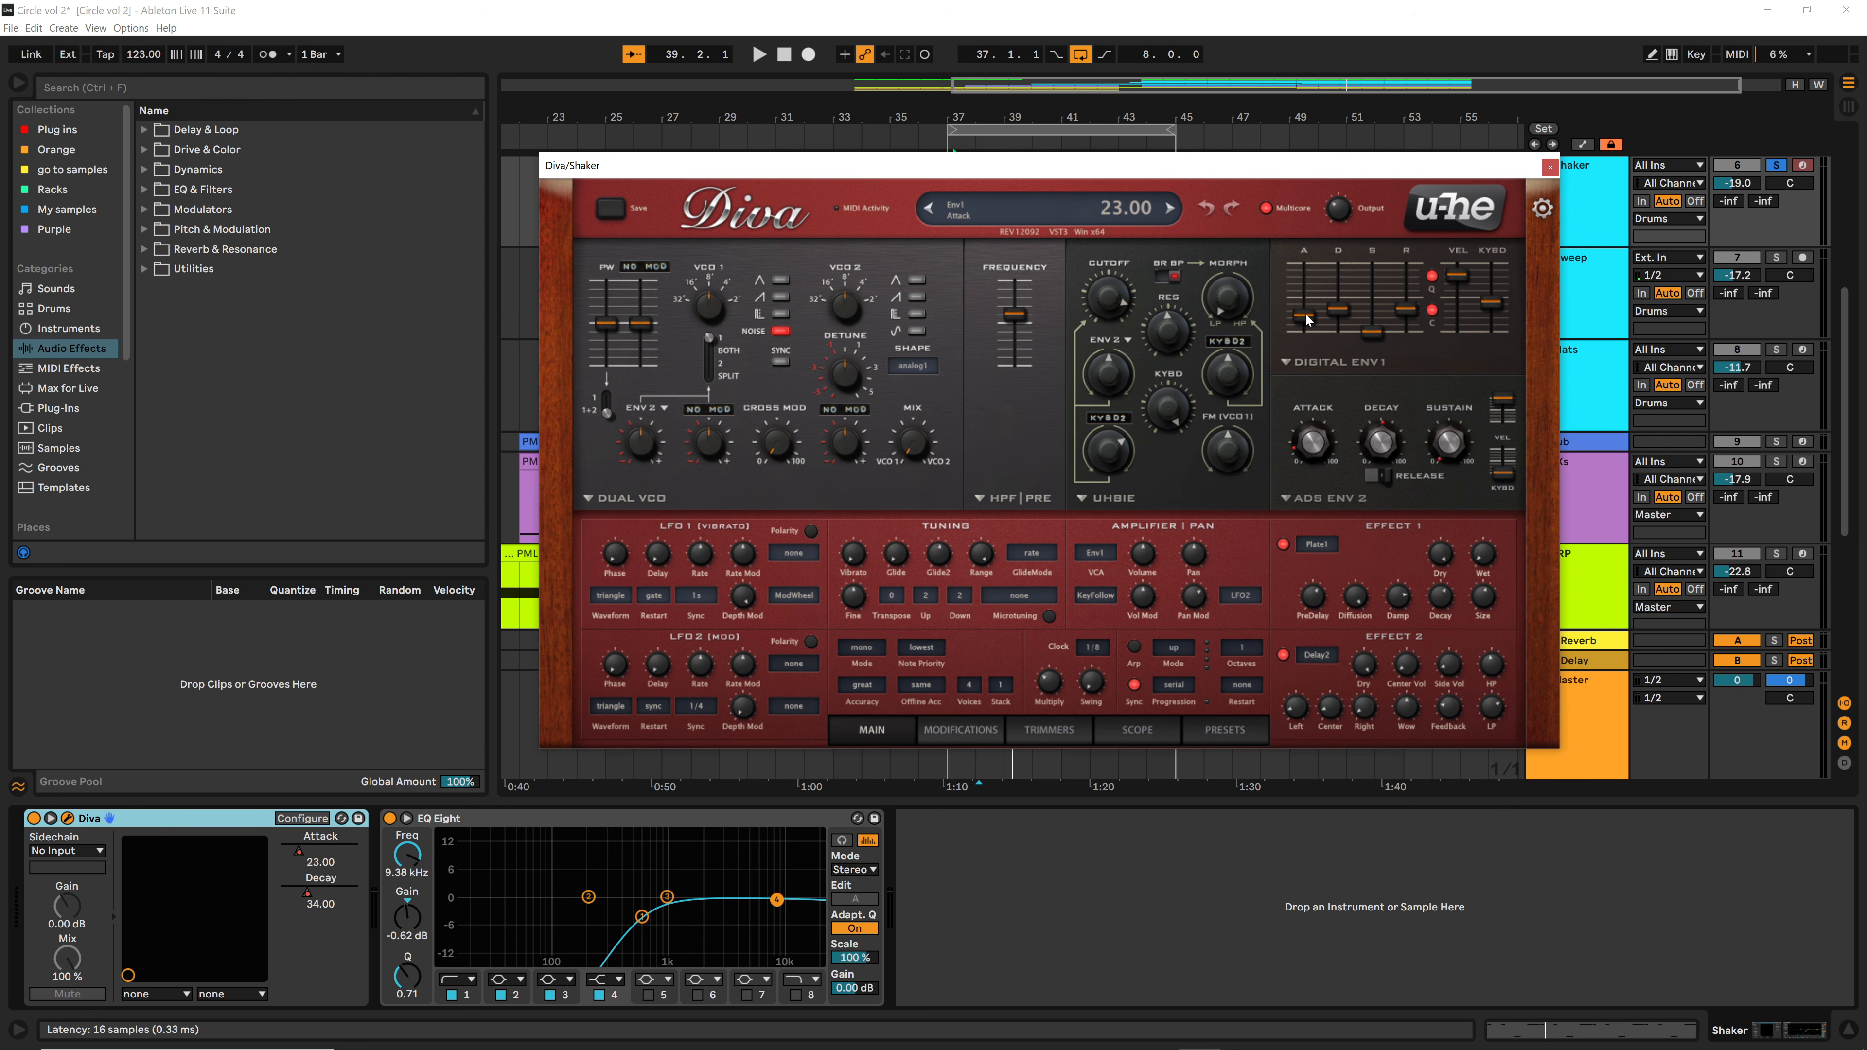
pyautogui.click(1308, 318)
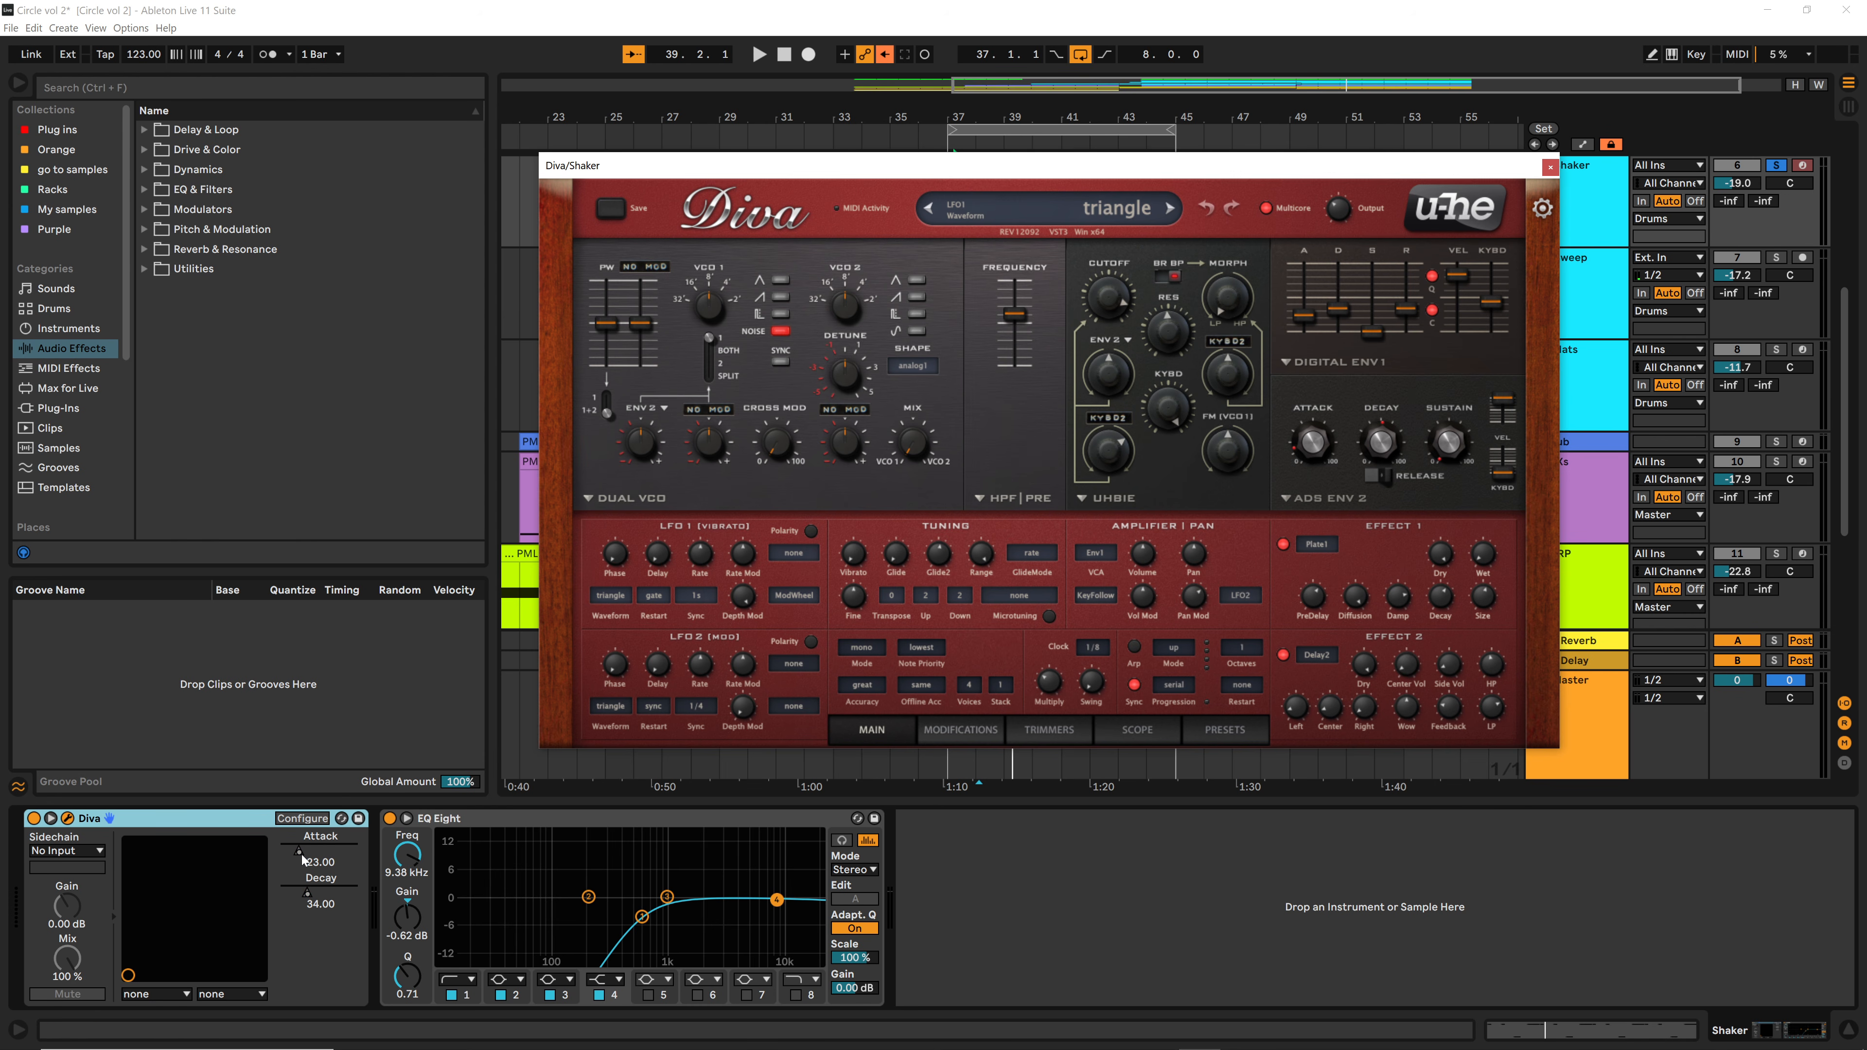
pyautogui.click(1547, 168)
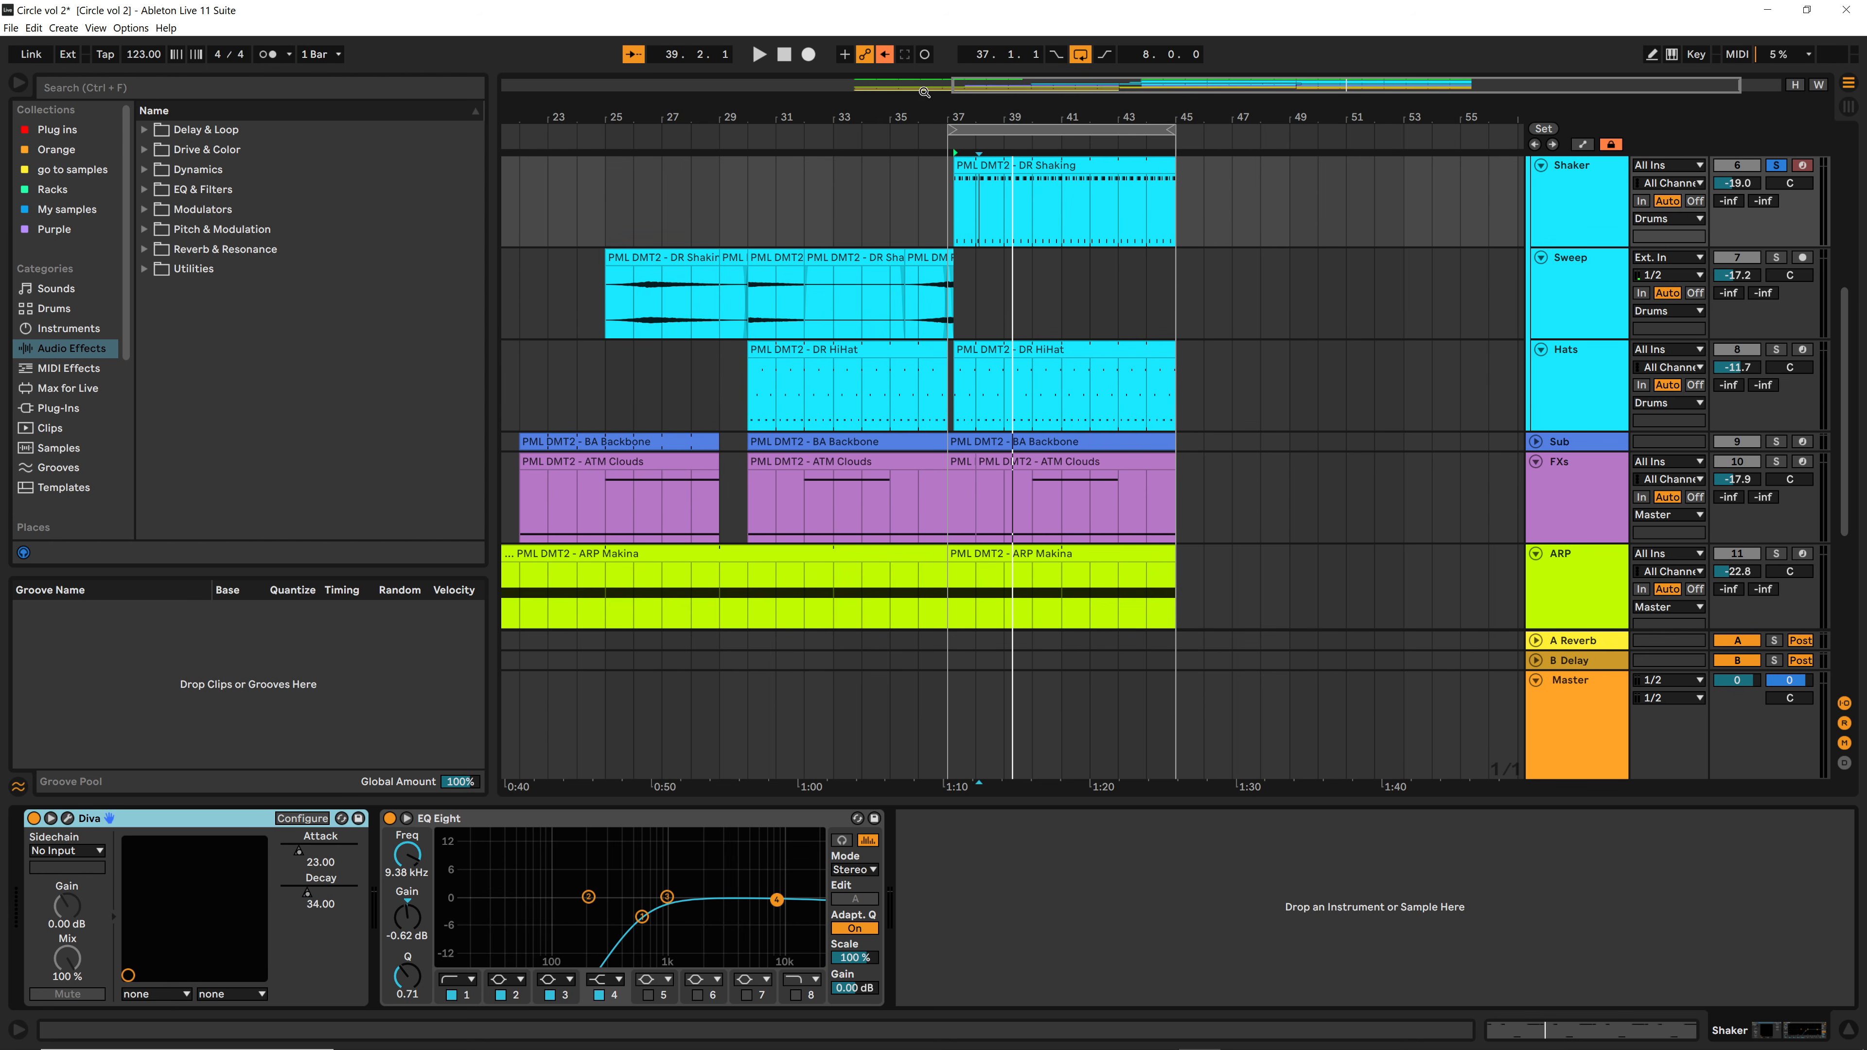
pyautogui.click(884, 54)
# Step: Show the automation lanes and display Diva's Attack envelope on the Shaker track
pyautogui.press('a')
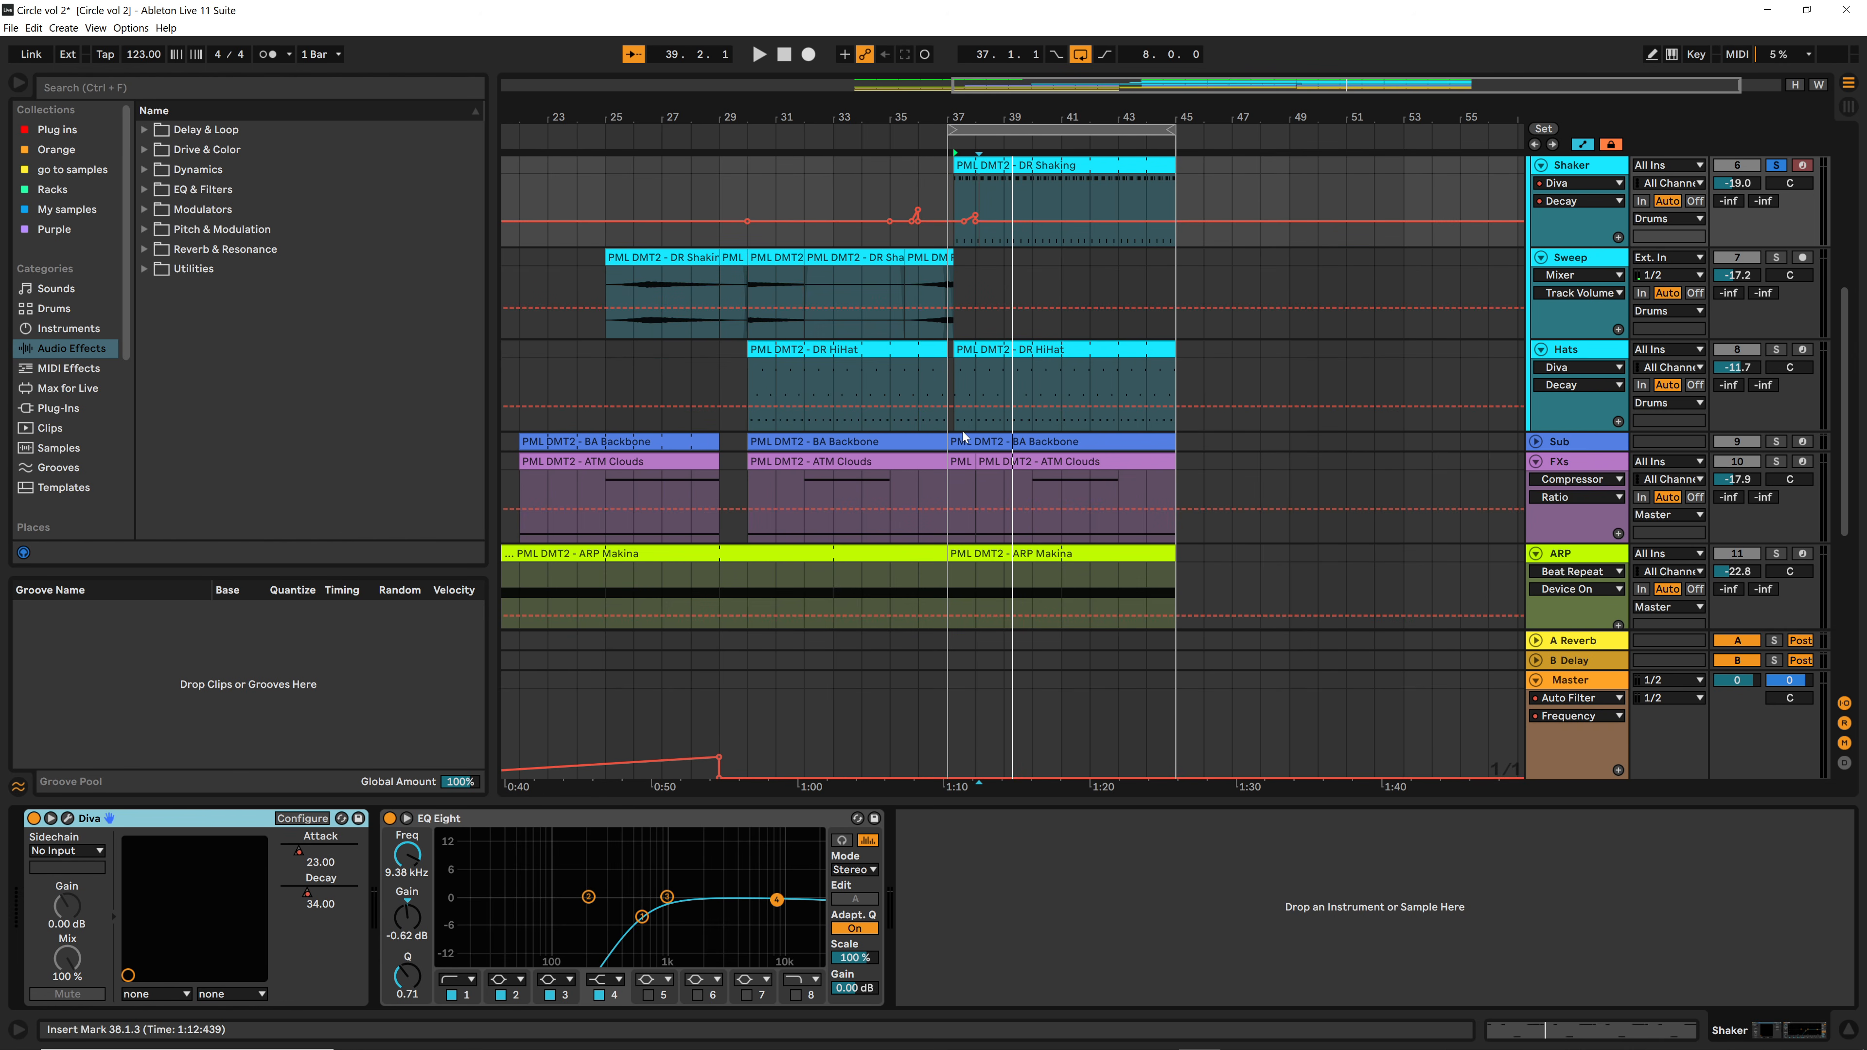
pyautogui.moveTo(985, 119); pyautogui.dragTo(950, 183)
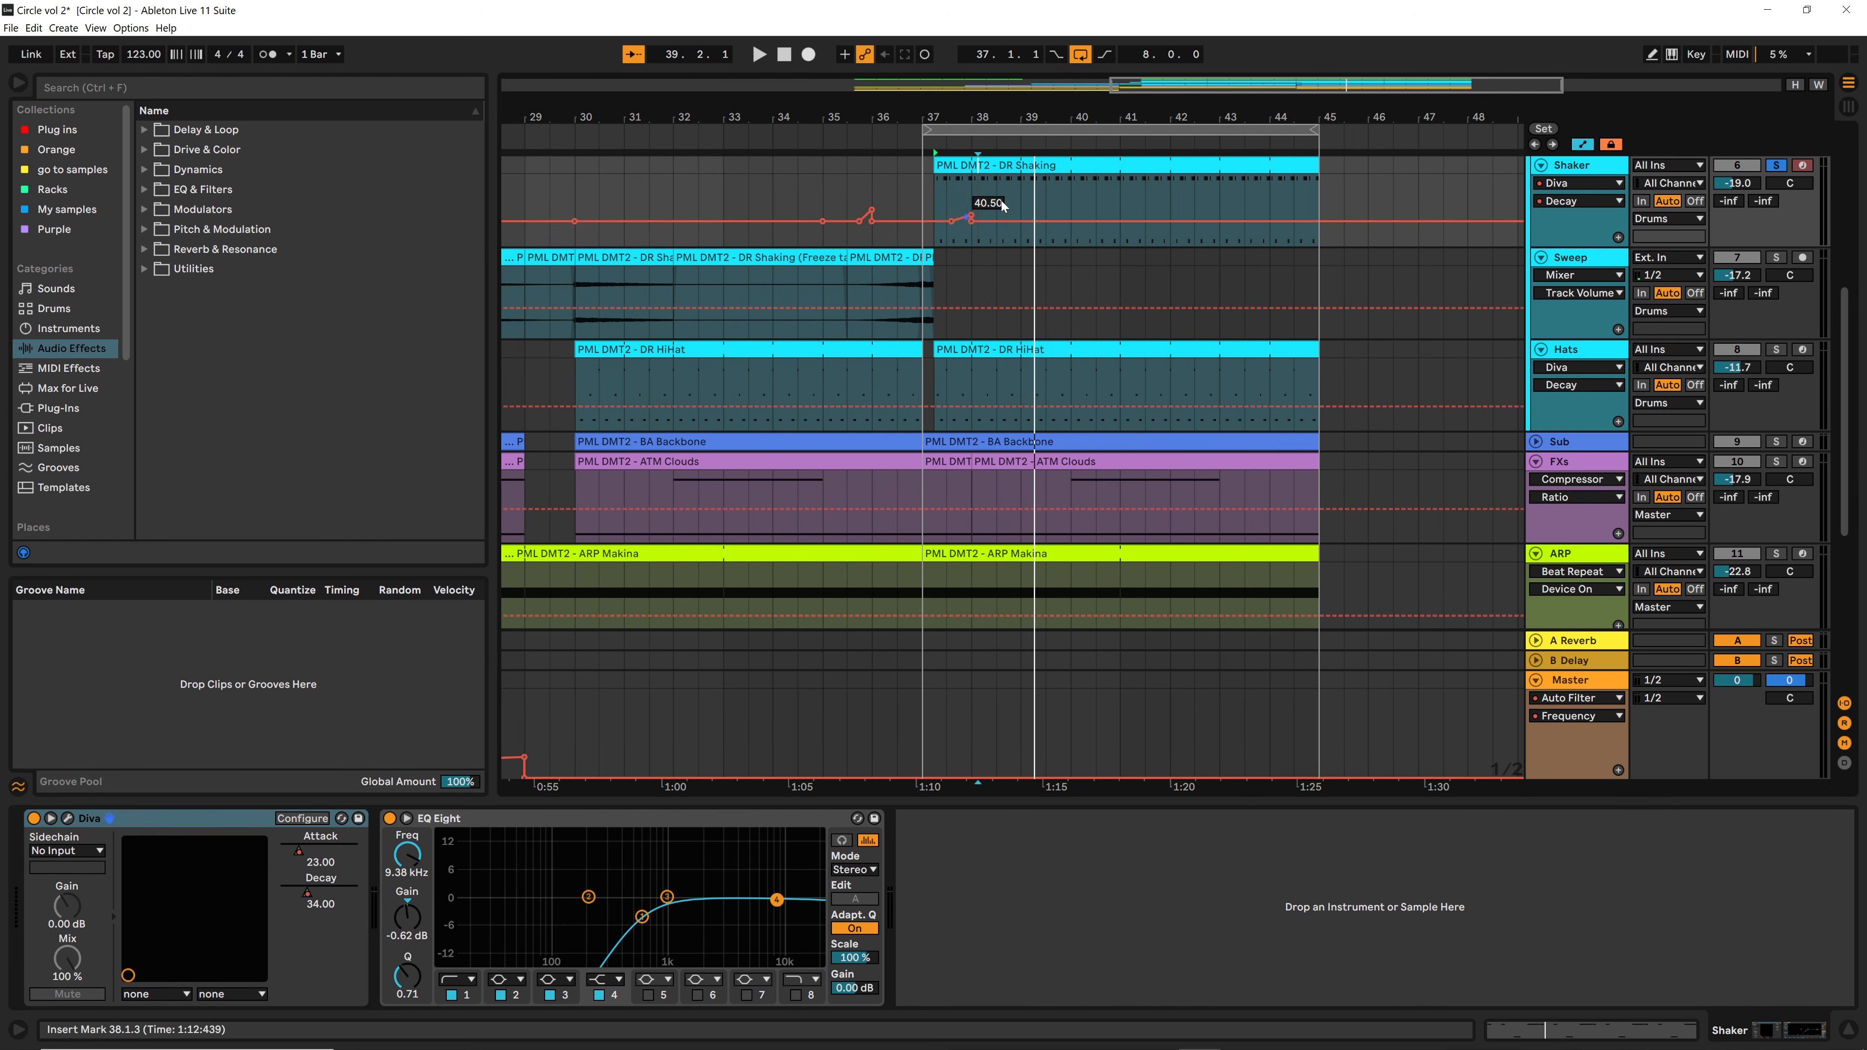
pyautogui.click(1577, 201)
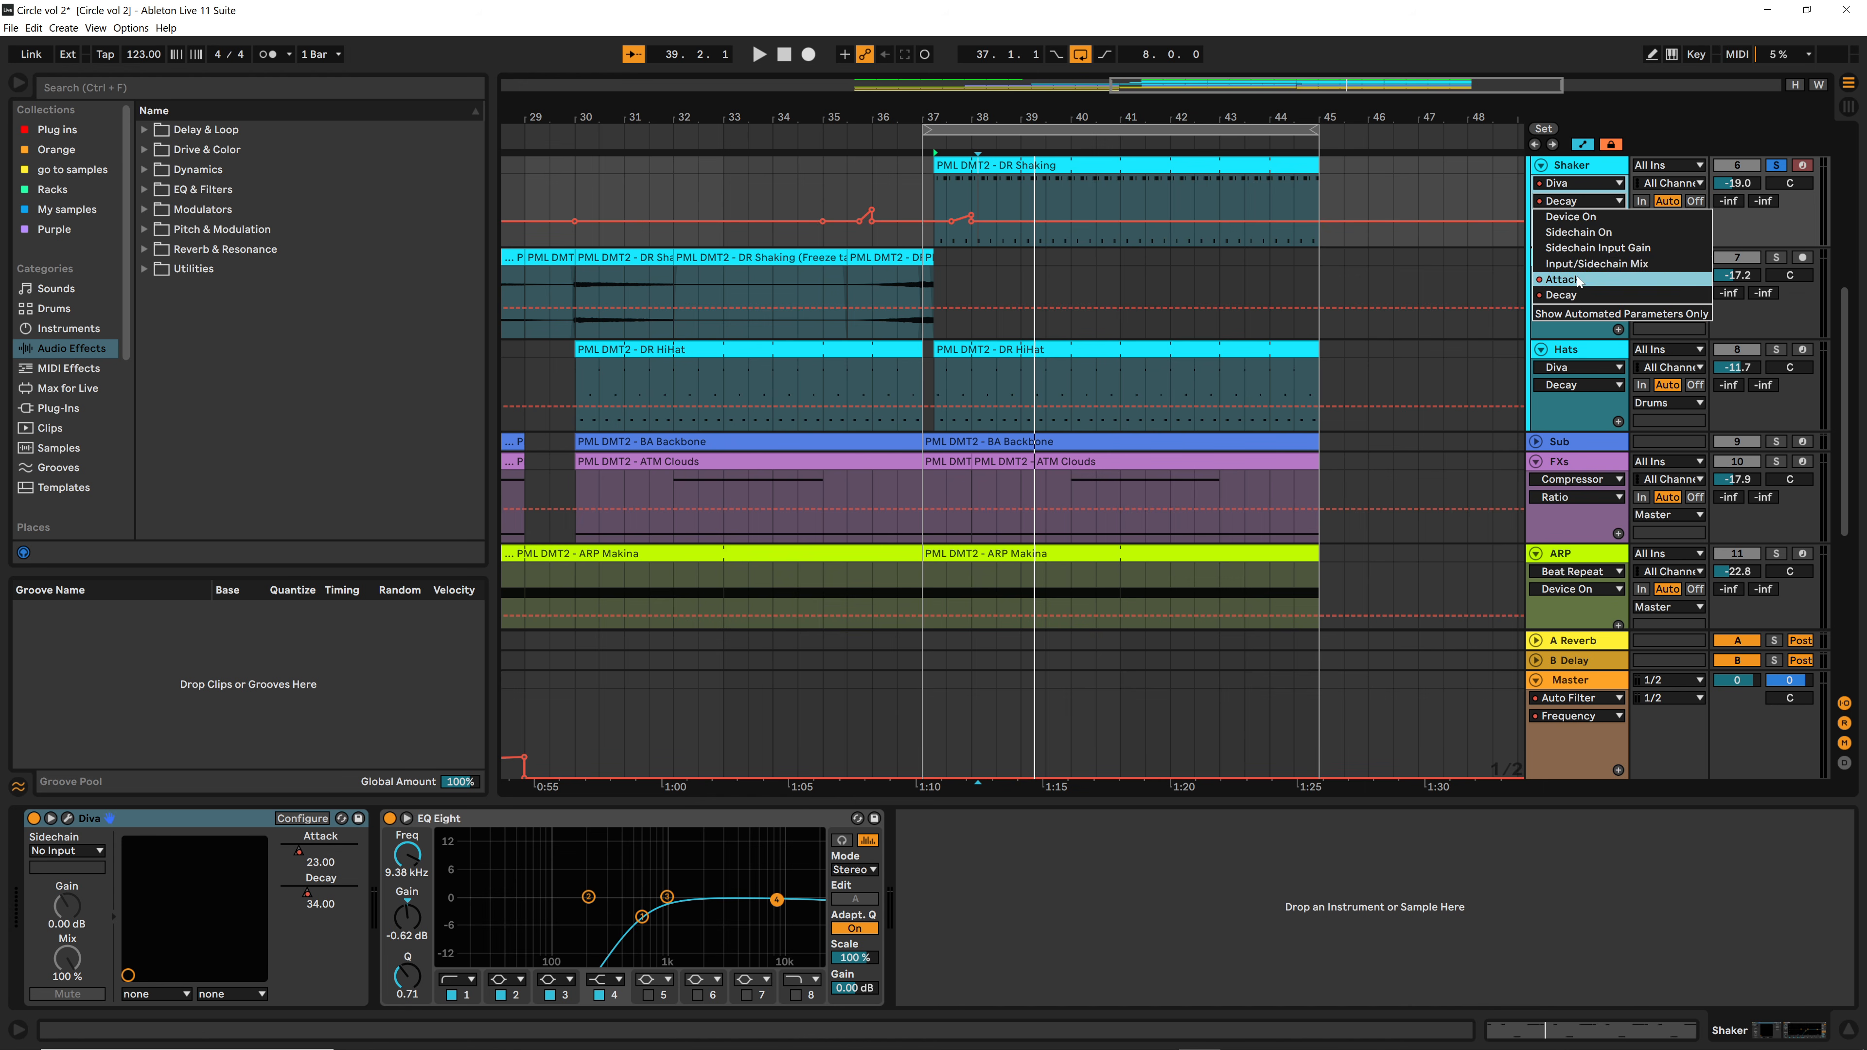
pyautogui.click(1573, 220)
# Step: Draw a downward ramp ending at bar 40 in the Shaker's Diva attack automation and play it back
pyautogui.click(1076, 230)
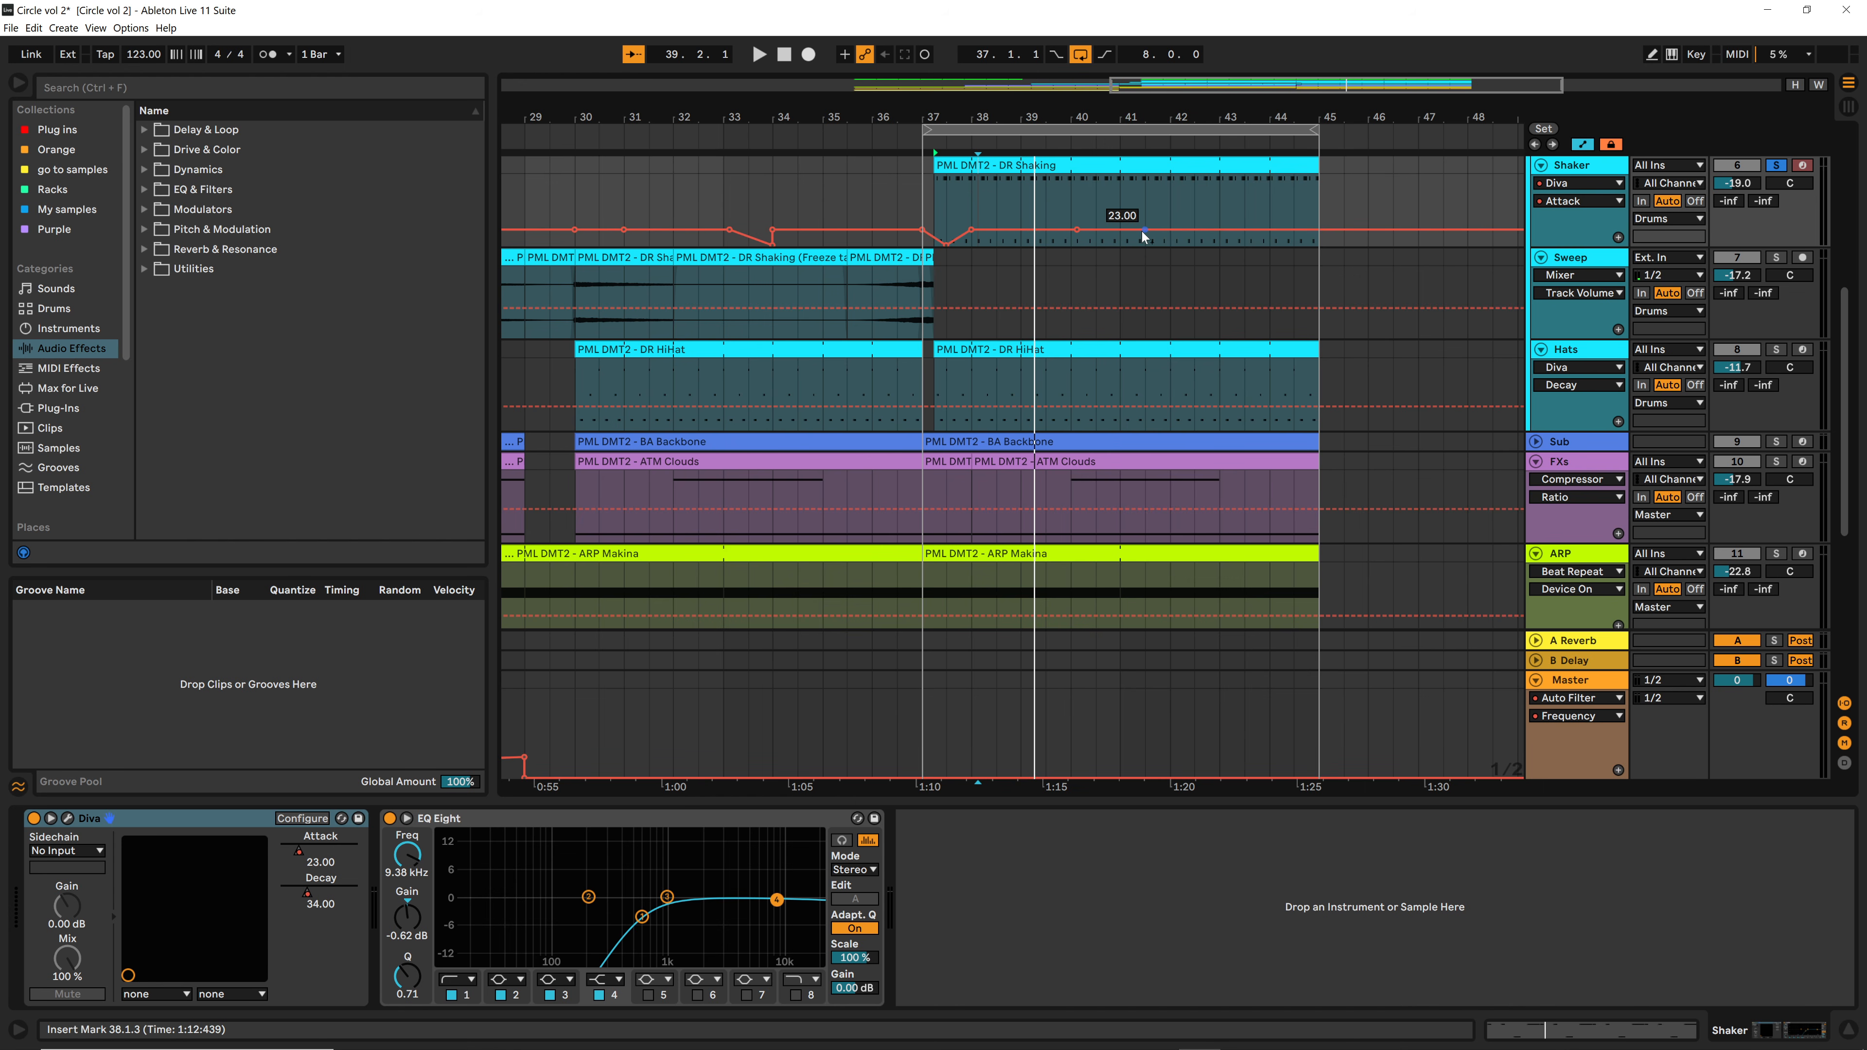
pyautogui.click(1145, 230)
pyautogui.click(1004, 230)
pyautogui.moveTo(1056, 231); pyautogui.dragTo(1077, 246)
pyautogui.click(1025, 212)
pyautogui.press('space')
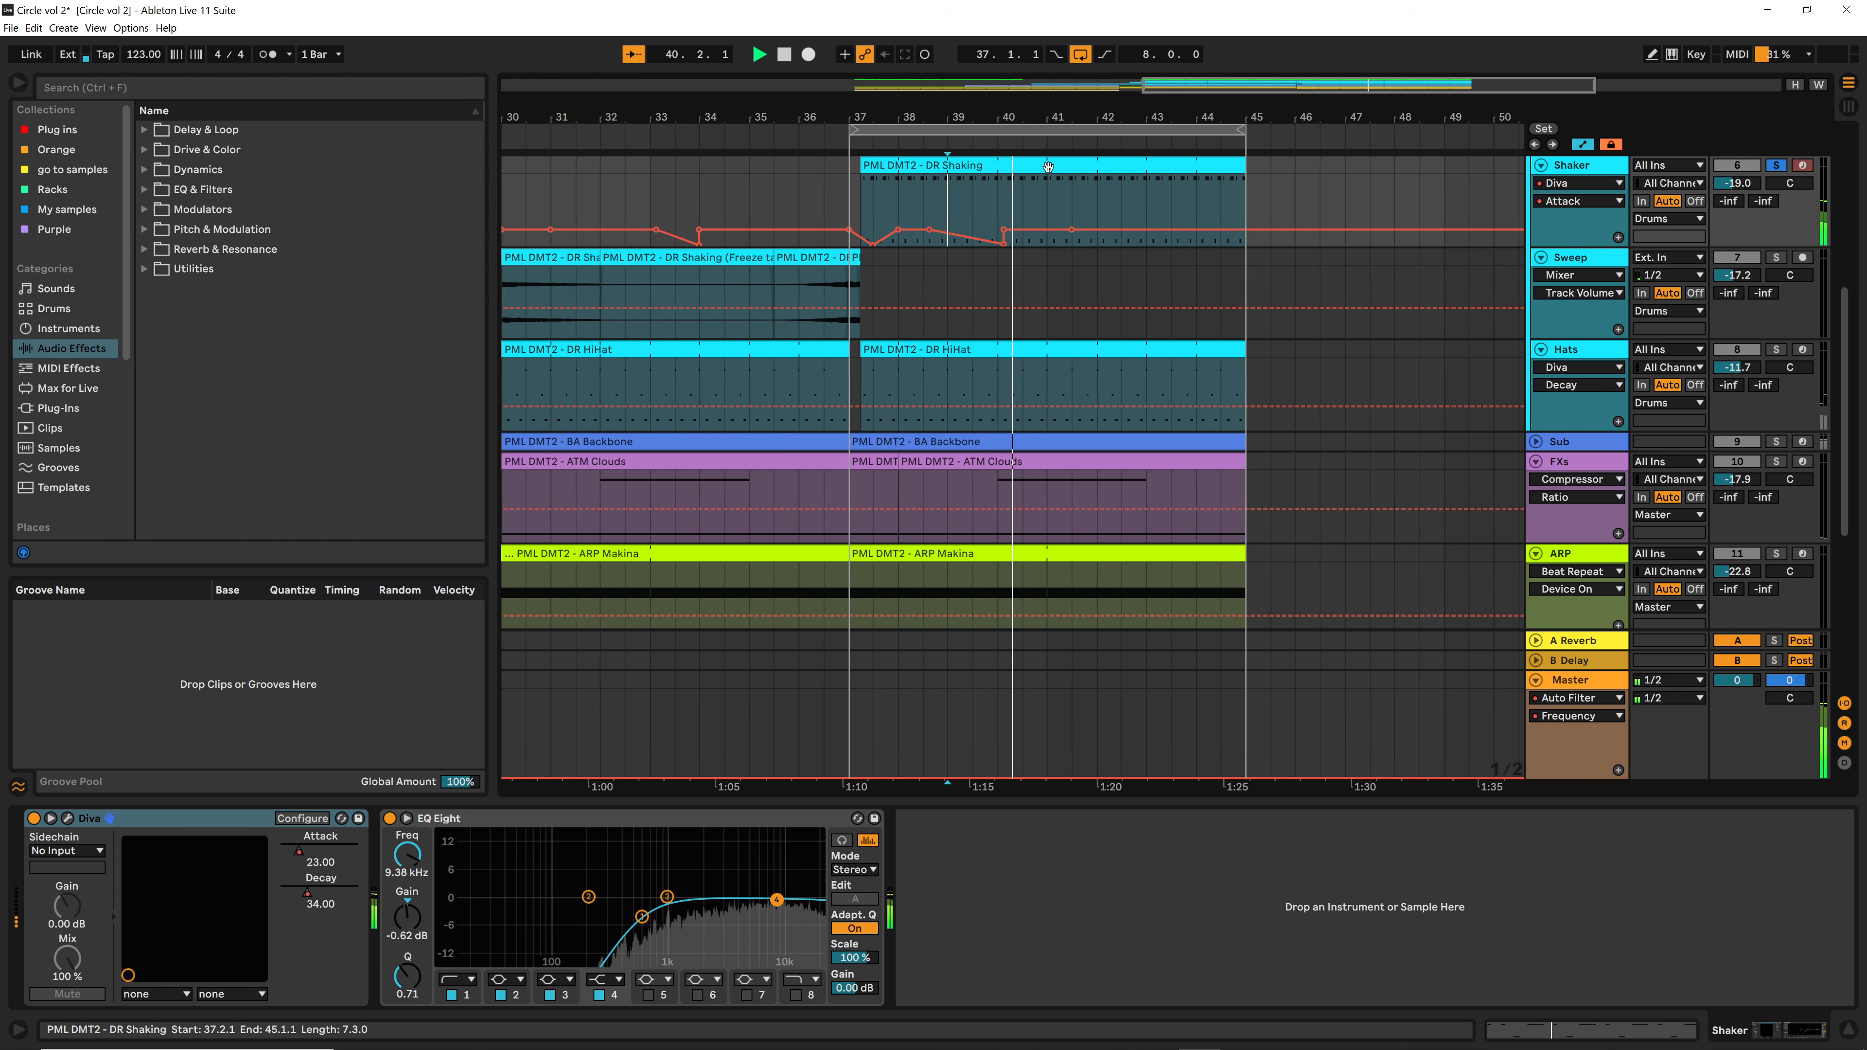
pyautogui.press('space')
pyautogui.moveTo(990, 243); pyautogui.dragTo(984, 230)
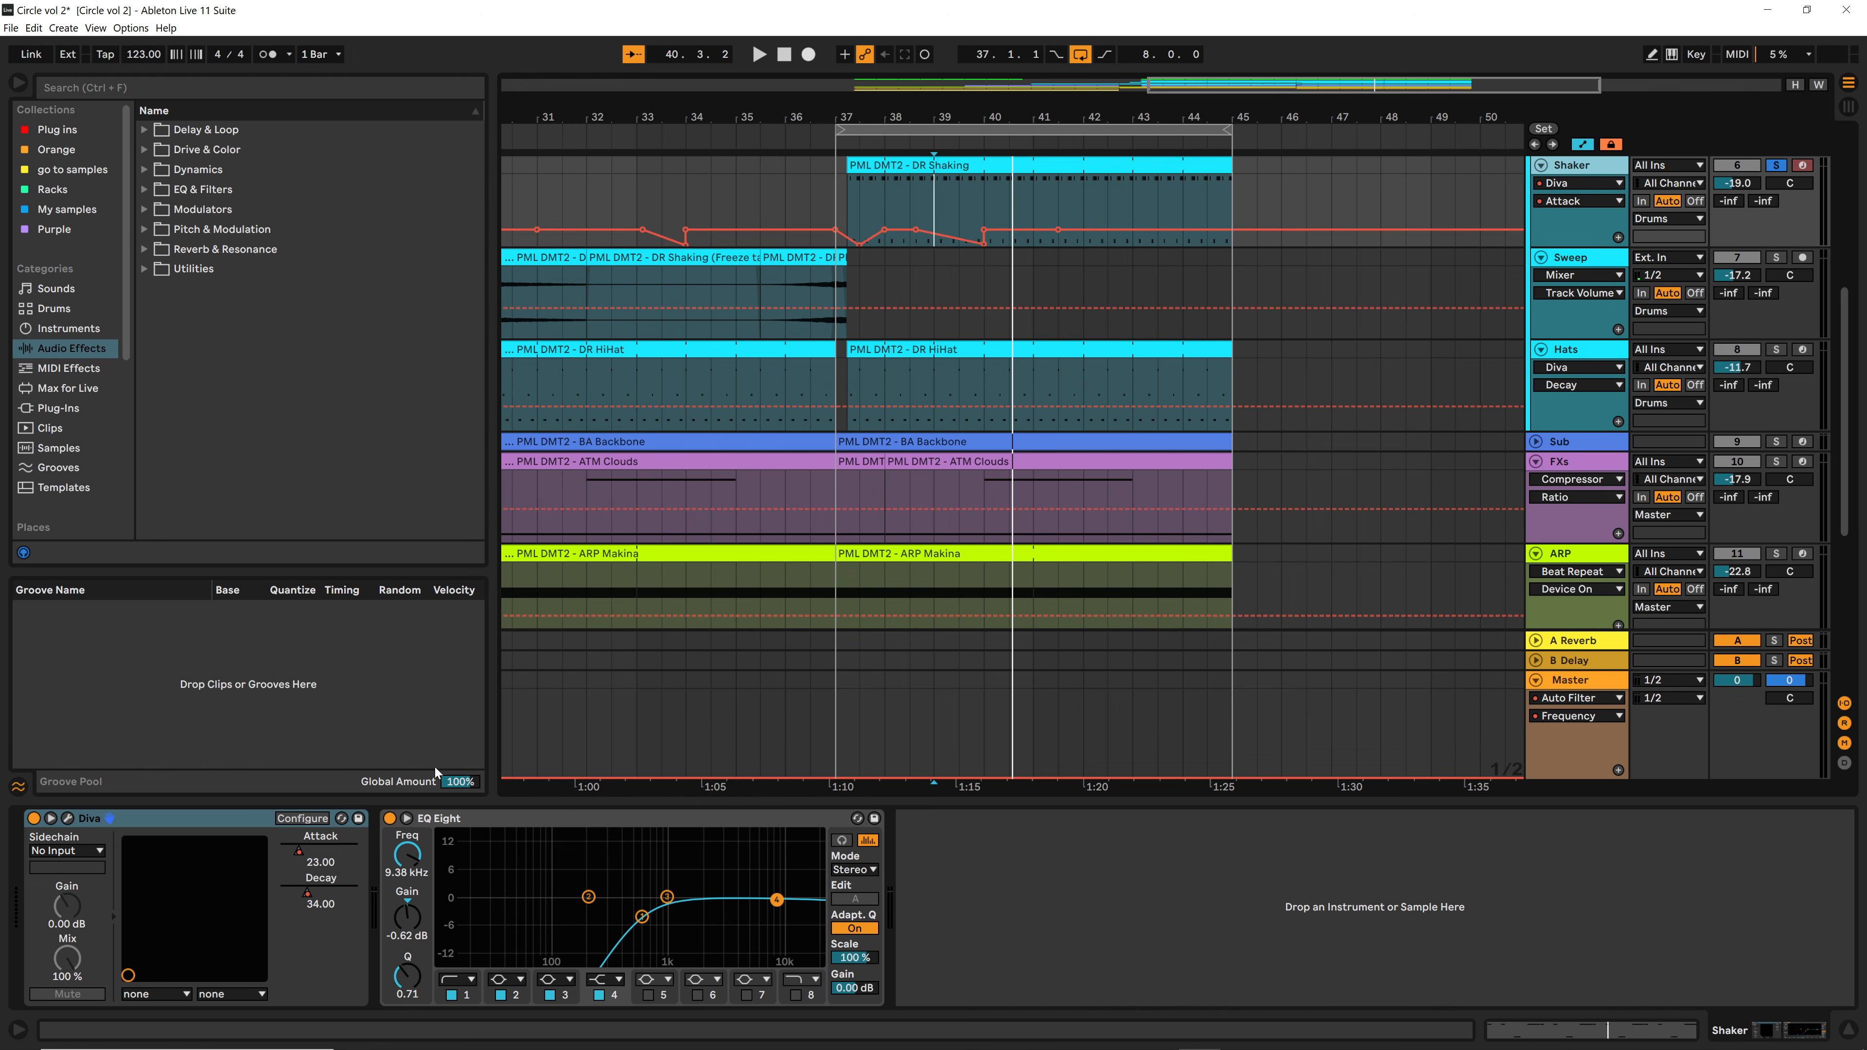
# Step: Check the Delay2 settings in the Shaker's Diva, and return to the unsoloed arrangement with automation lanes hidden
pyautogui.click(67, 818)
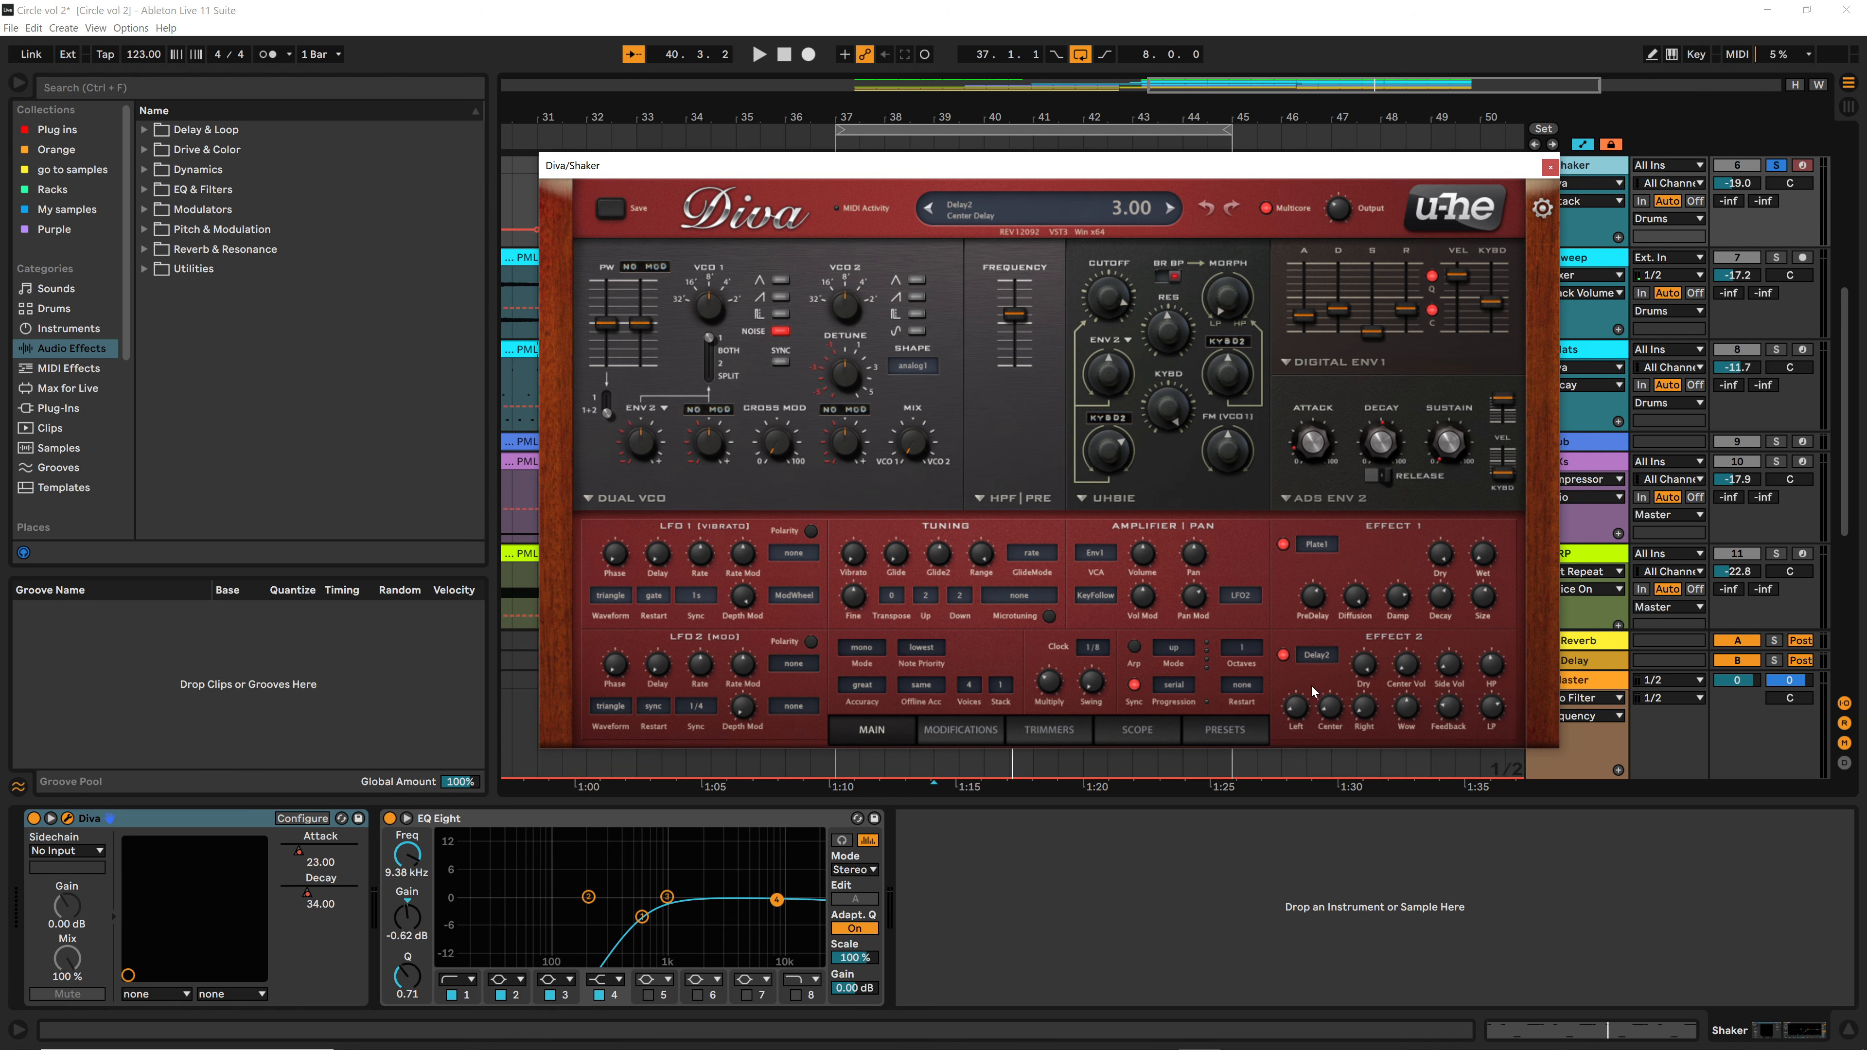
pyautogui.click(1548, 168)
pyautogui.press('s')
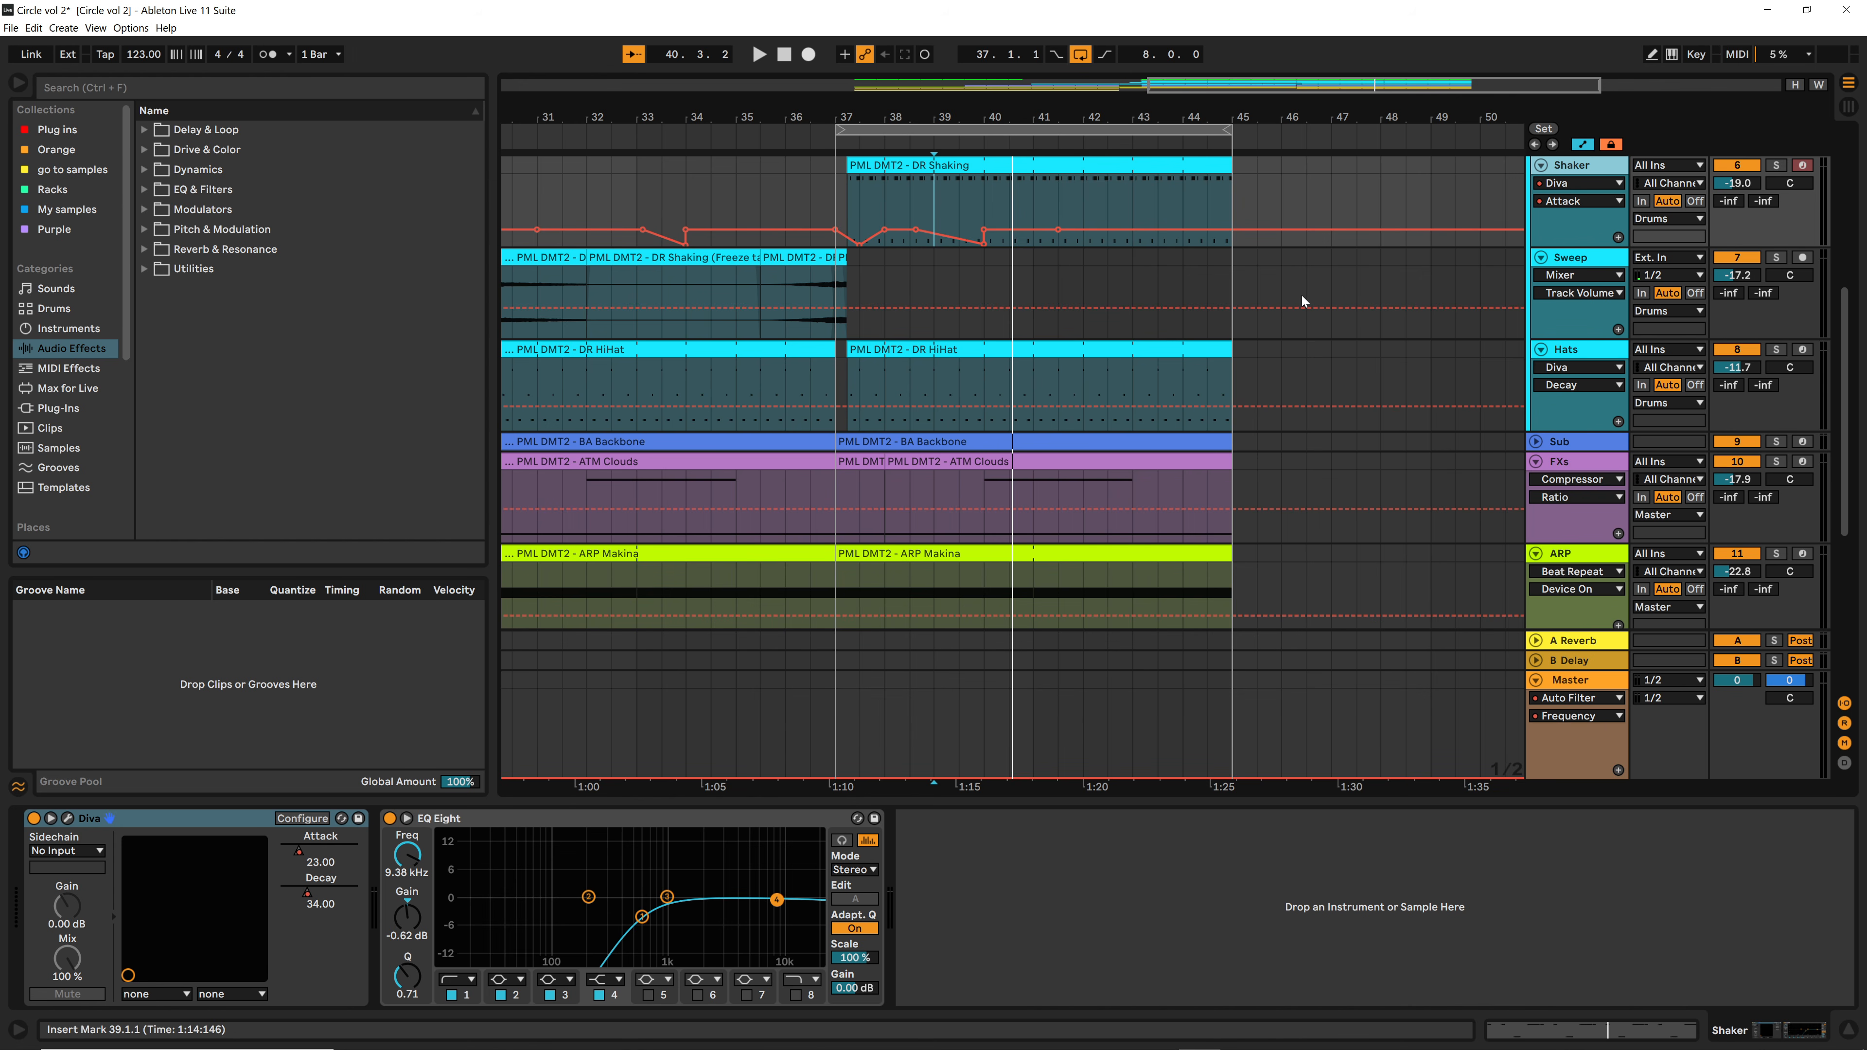
pyautogui.press('a')
pyautogui.moveTo(961, 113); pyautogui.dragTo(1054, 98)
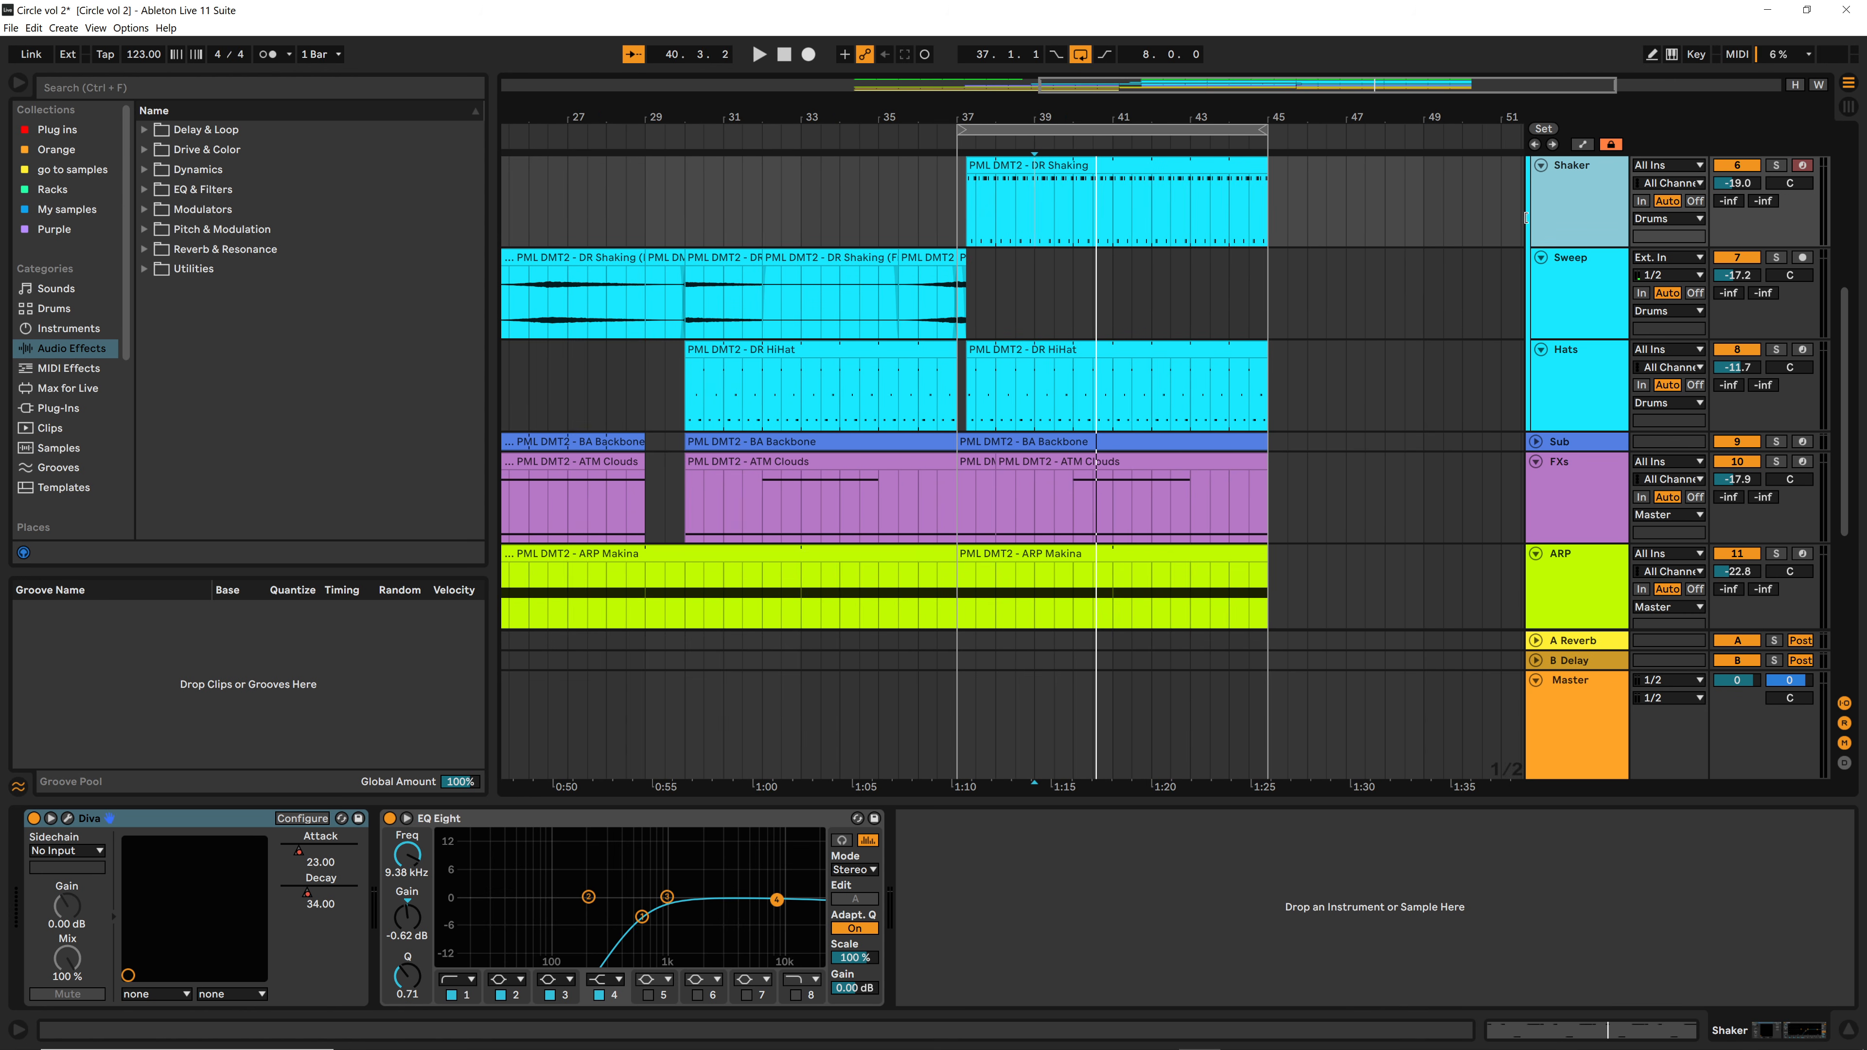
# Step: Duplicate the Shaker track and delete the DR Shaking clip from the copy
pyautogui.scroll(1, 1591, 226)
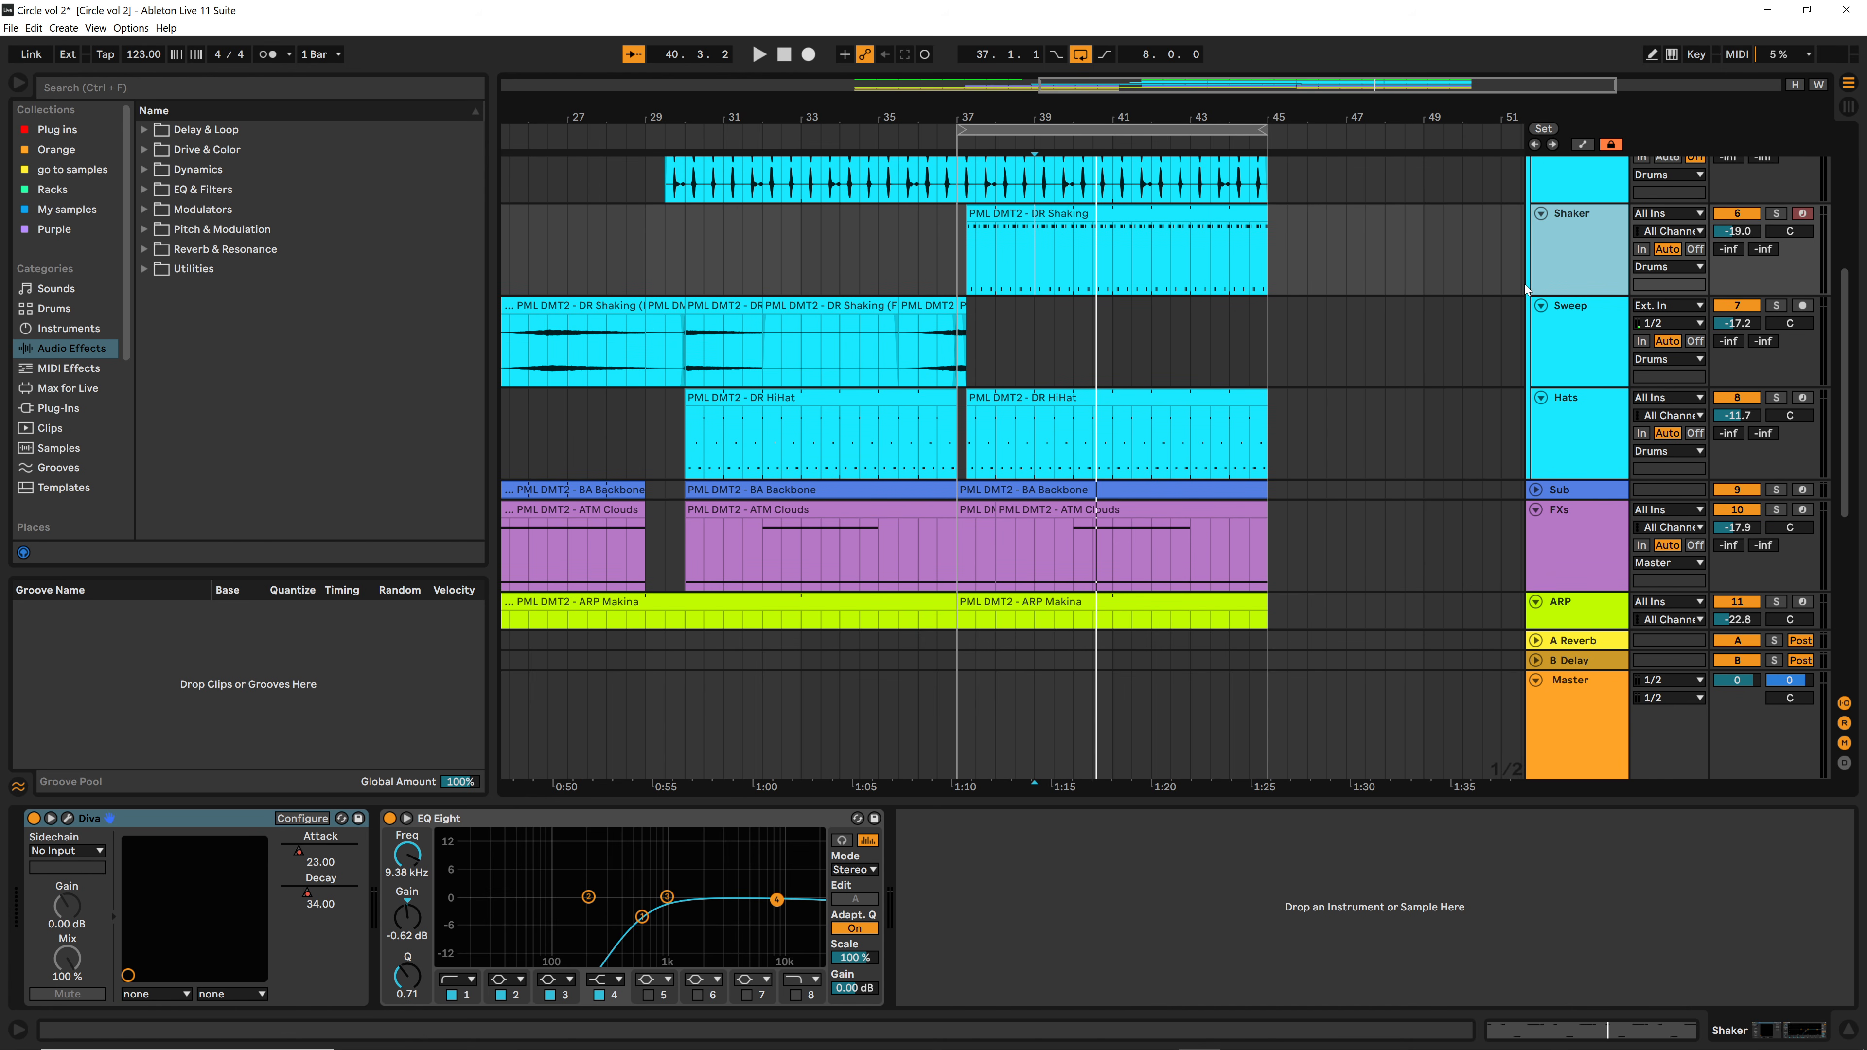
pyautogui.hotkey('ctrl', 'd')
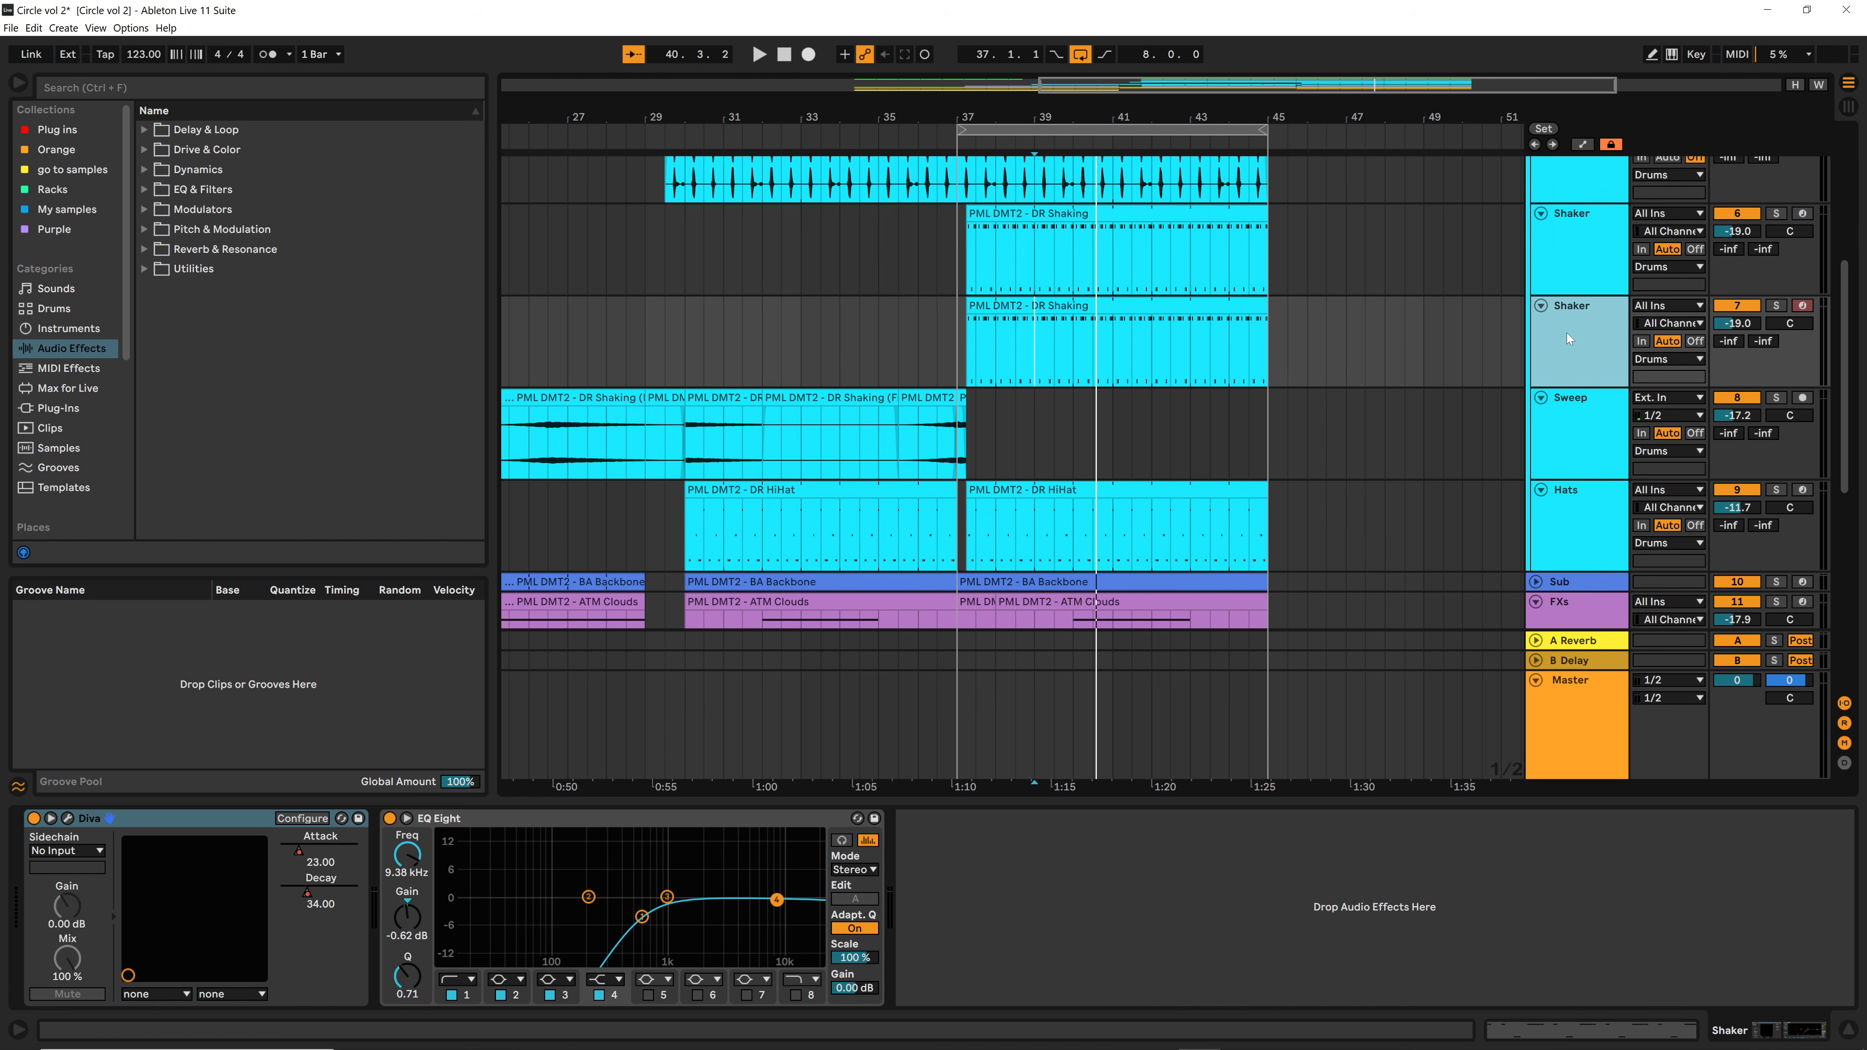
pyautogui.click(1050, 302)
pyautogui.press('Delete')
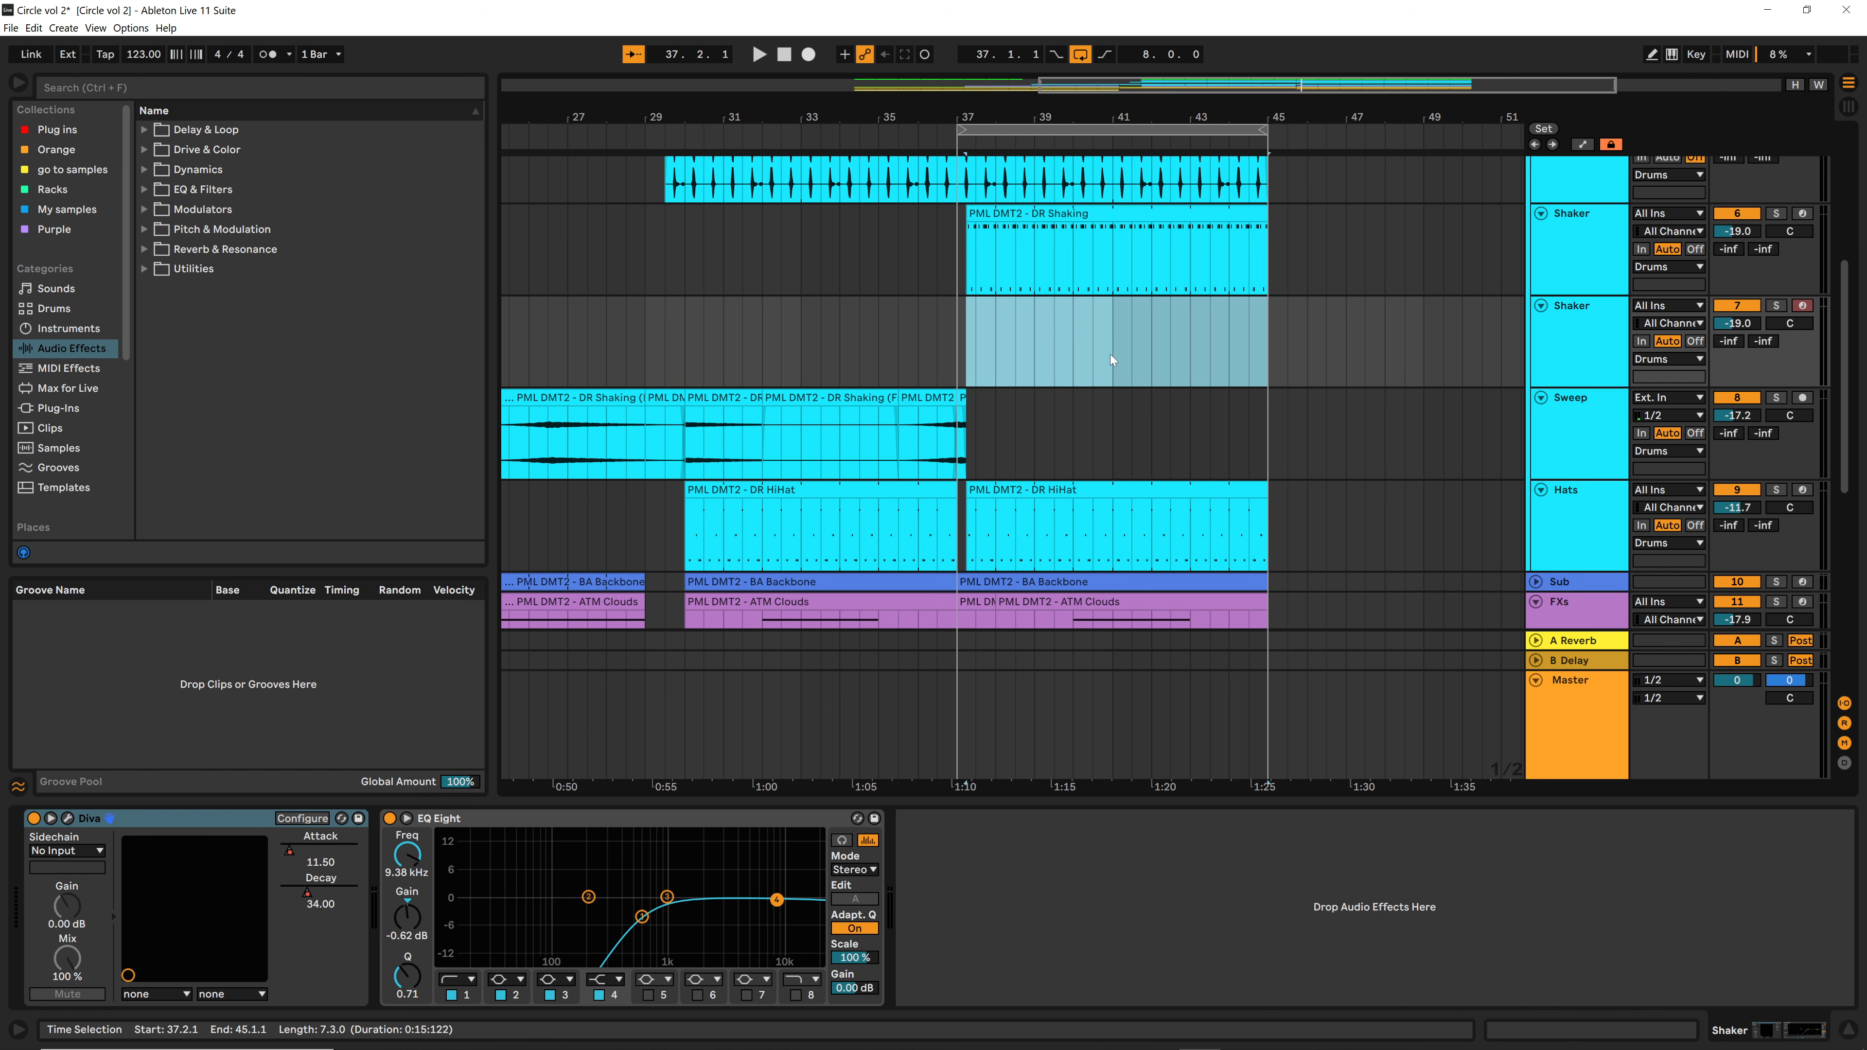
# Step: Create a one-bar MIDI clip at bar 41 on the duplicated track and fill it with a C3 note
pyautogui.moveTo(1110, 355); pyautogui.dragTo(1162, 349)
pyautogui.hotkey('ctrl', 'shift', 'm')
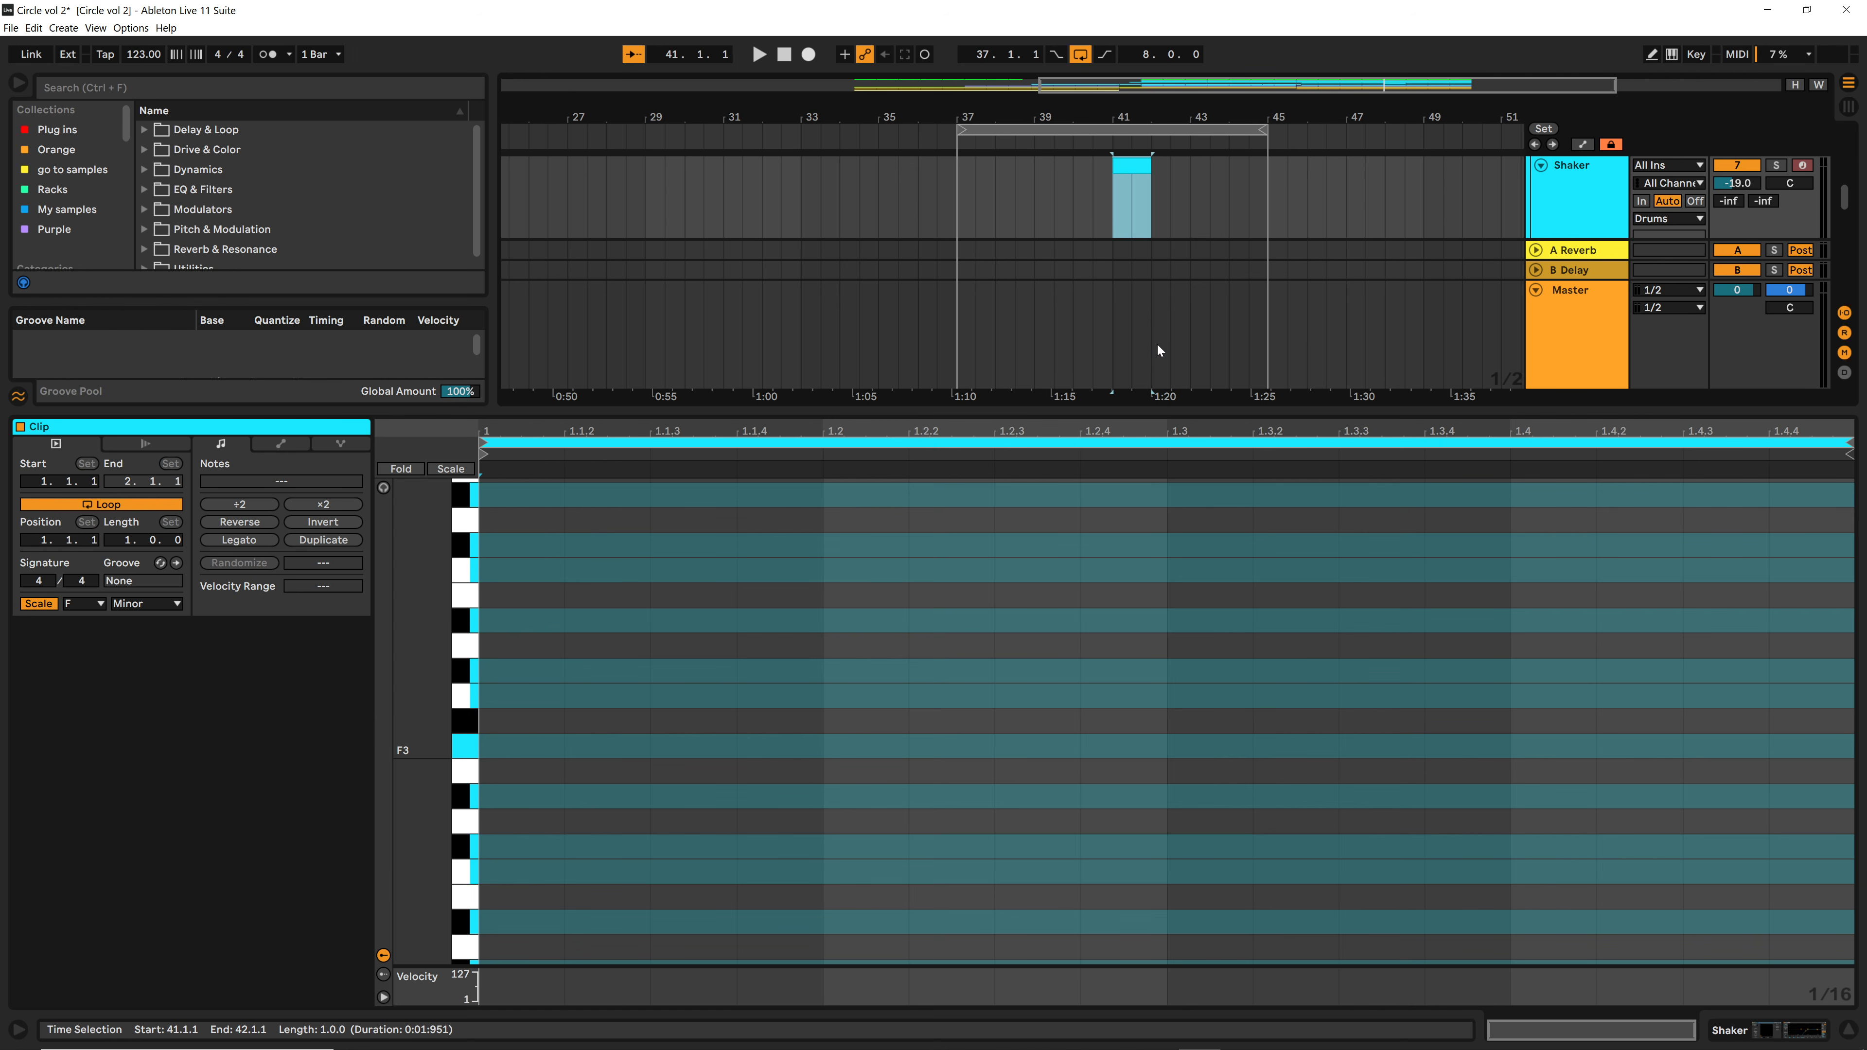
pyautogui.doubleClick(484, 870)
pyautogui.click(216, 542)
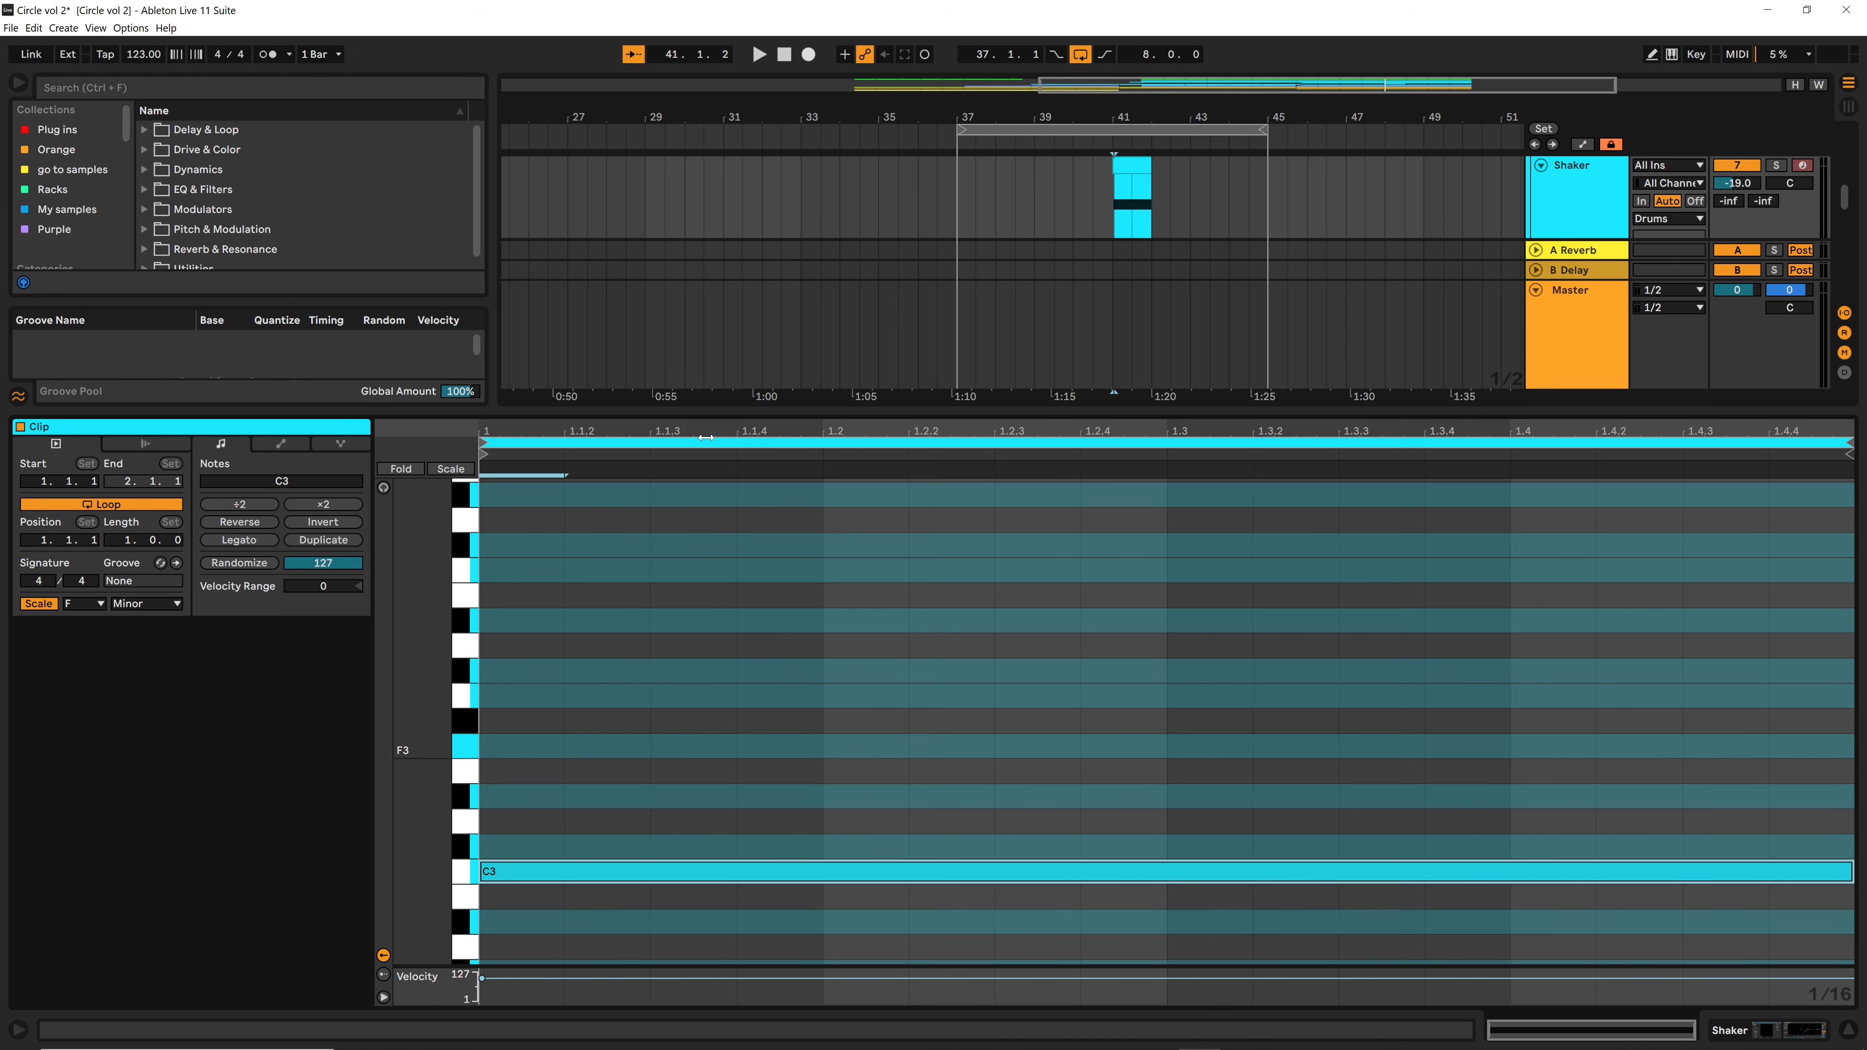
# Step: Extend the new clip to two bars and stretch its C3 note across the full length
pyautogui.moveTo(1143, 167); pyautogui.dragTo(1190, 166)
pyautogui.click(318, 548)
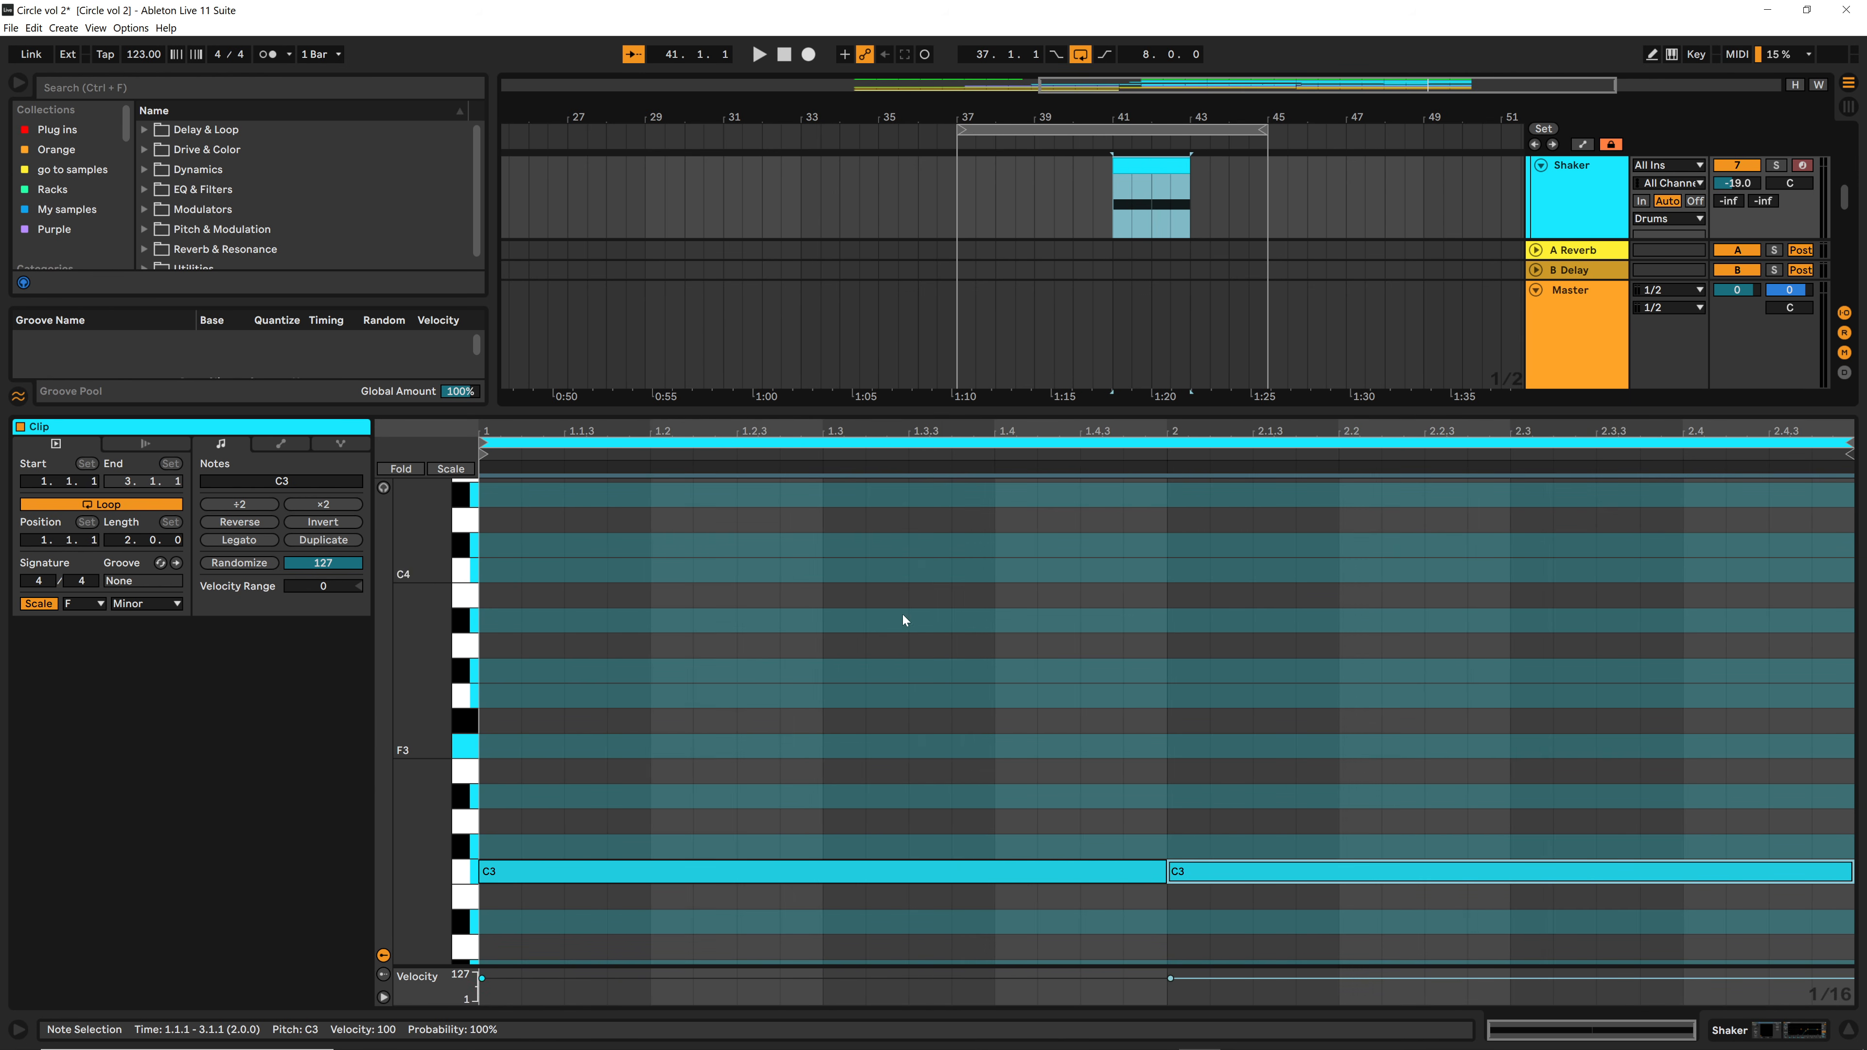
pyautogui.click(1157, 876)
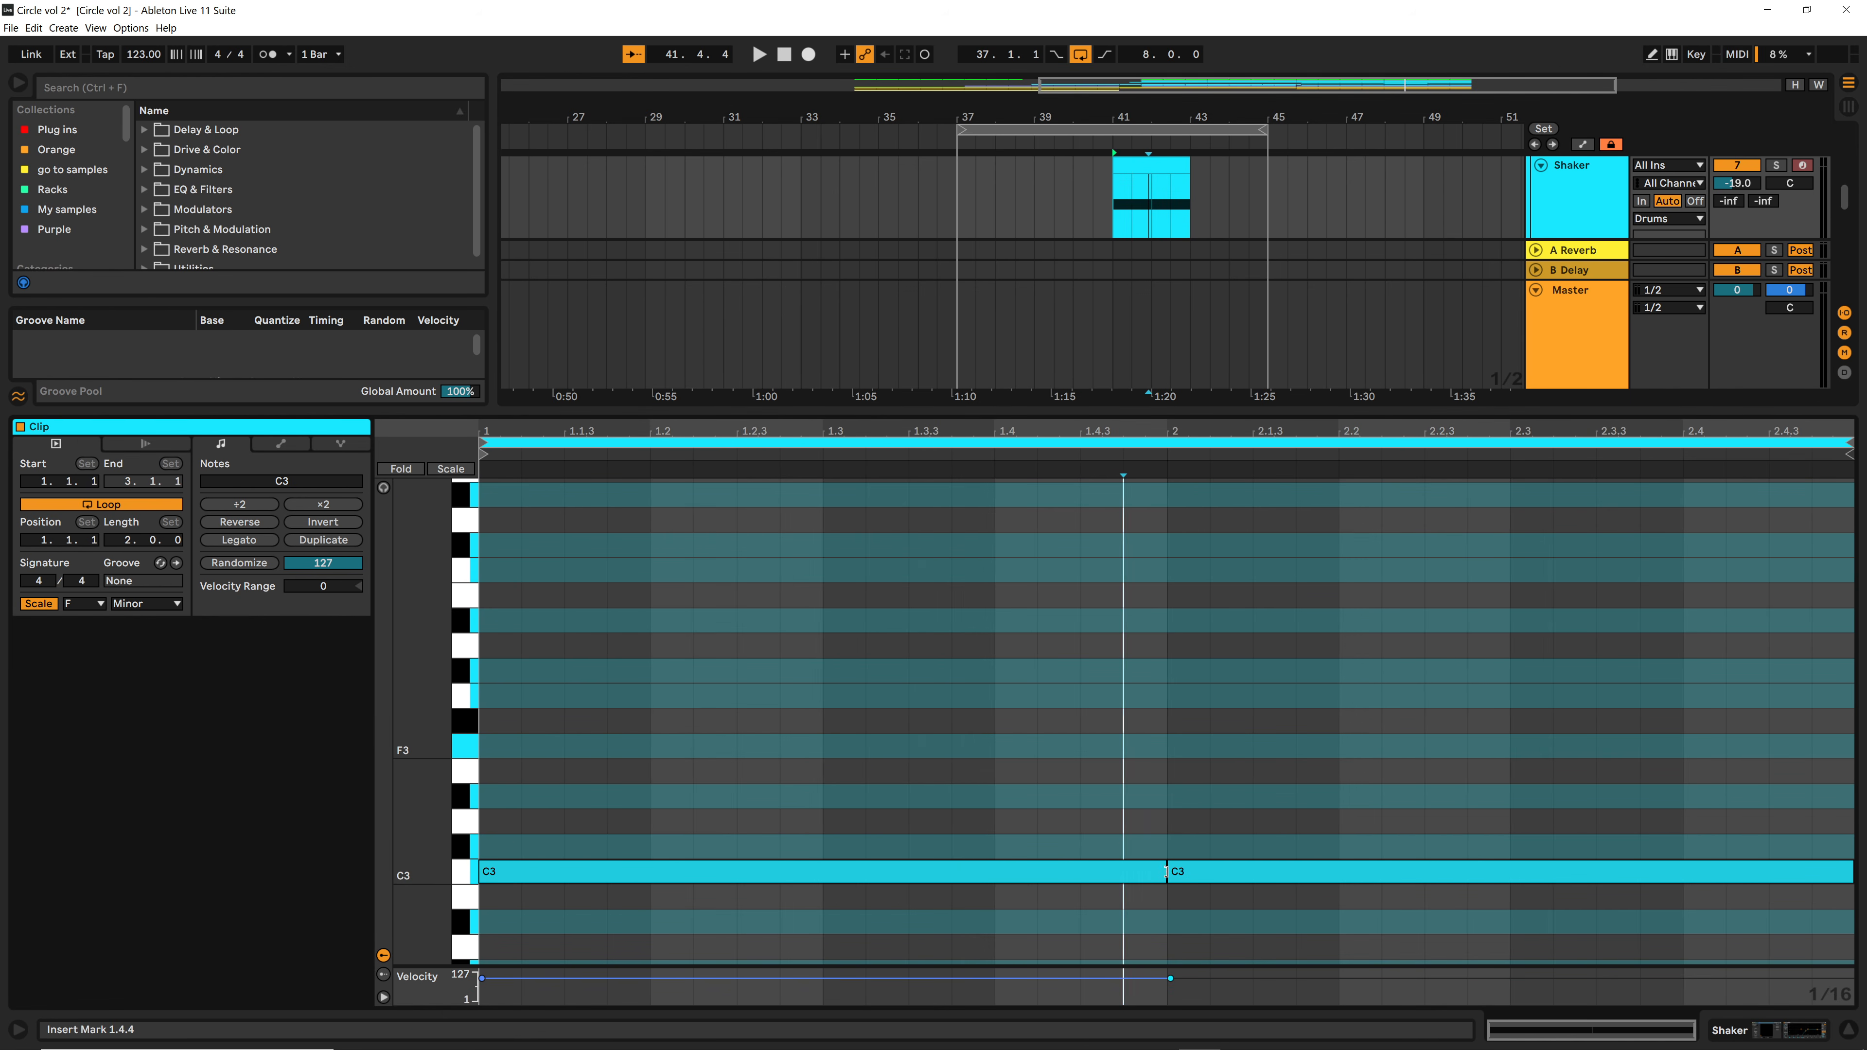
pyautogui.moveTo(1164, 880); pyautogui.dragTo(1859, 893)
# Step: Delete the copied Diva attack automation on the duplicated Shaker track and lower the filter cutoff to 94.50
pyautogui.click(1787, 1033)
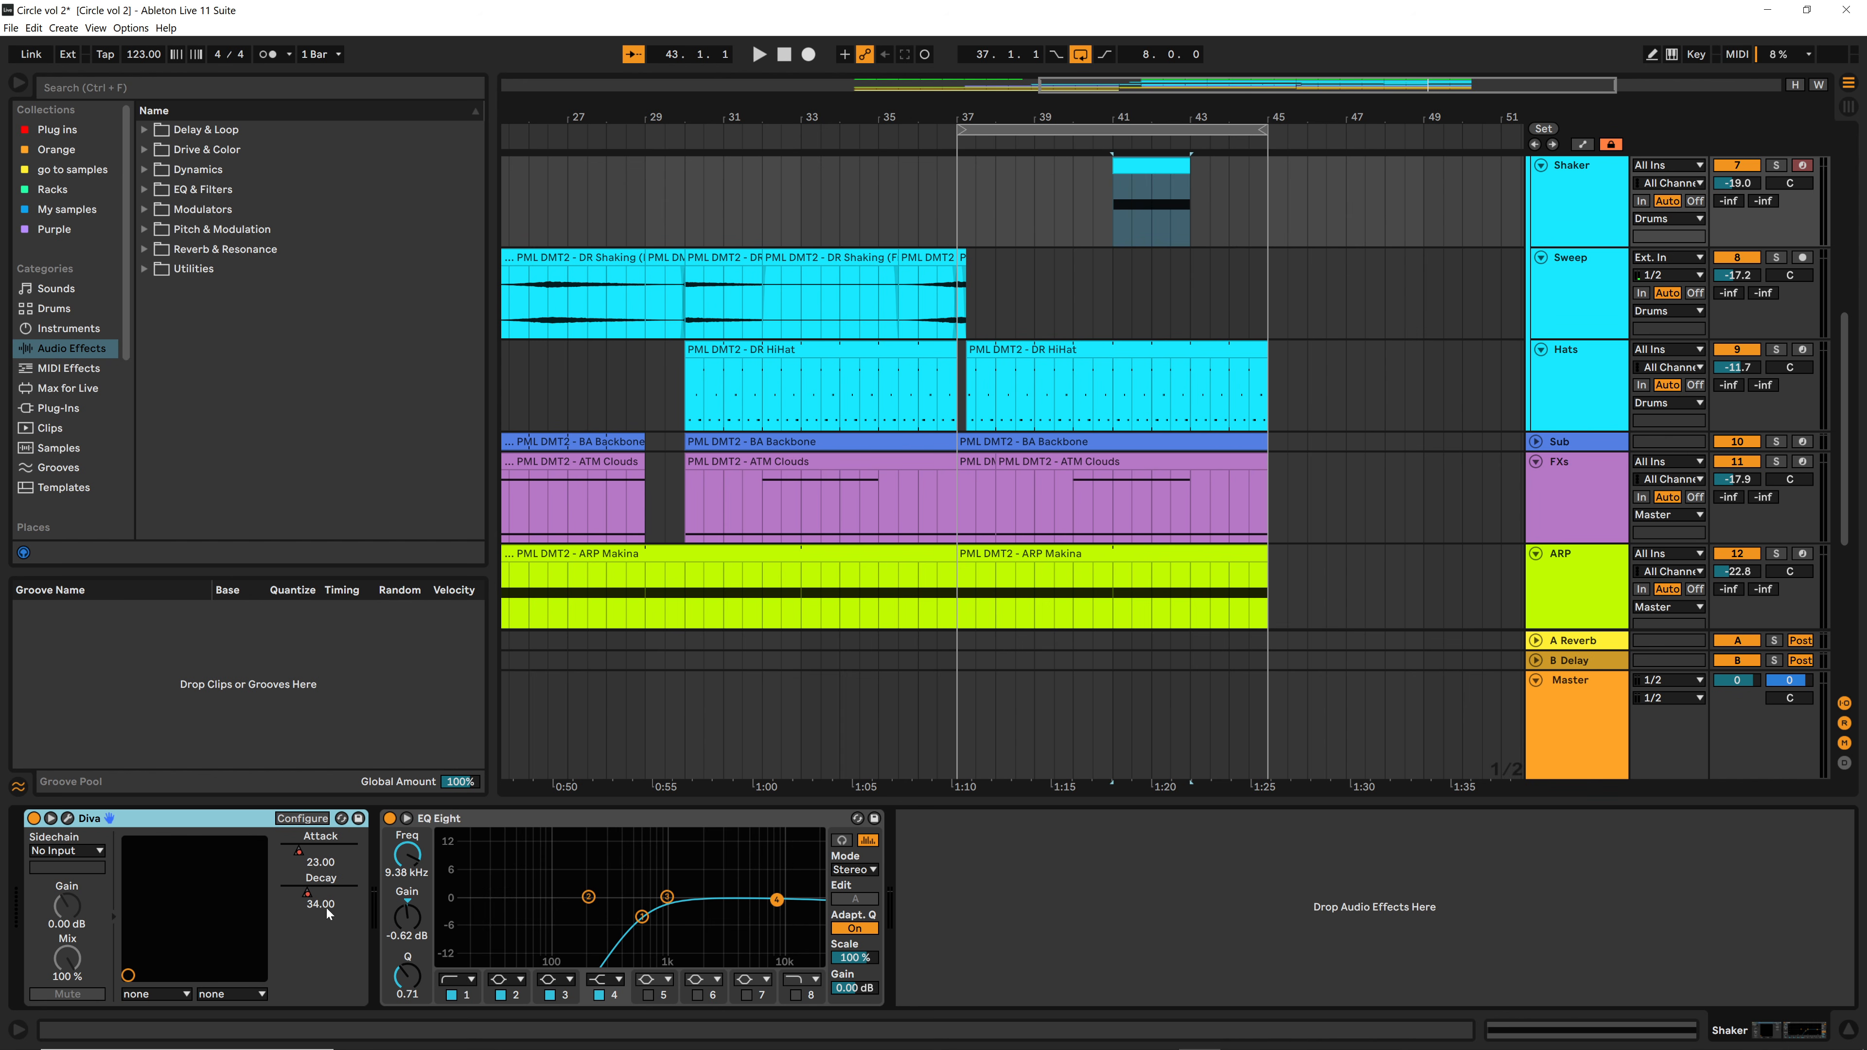
pyautogui.click(67, 818)
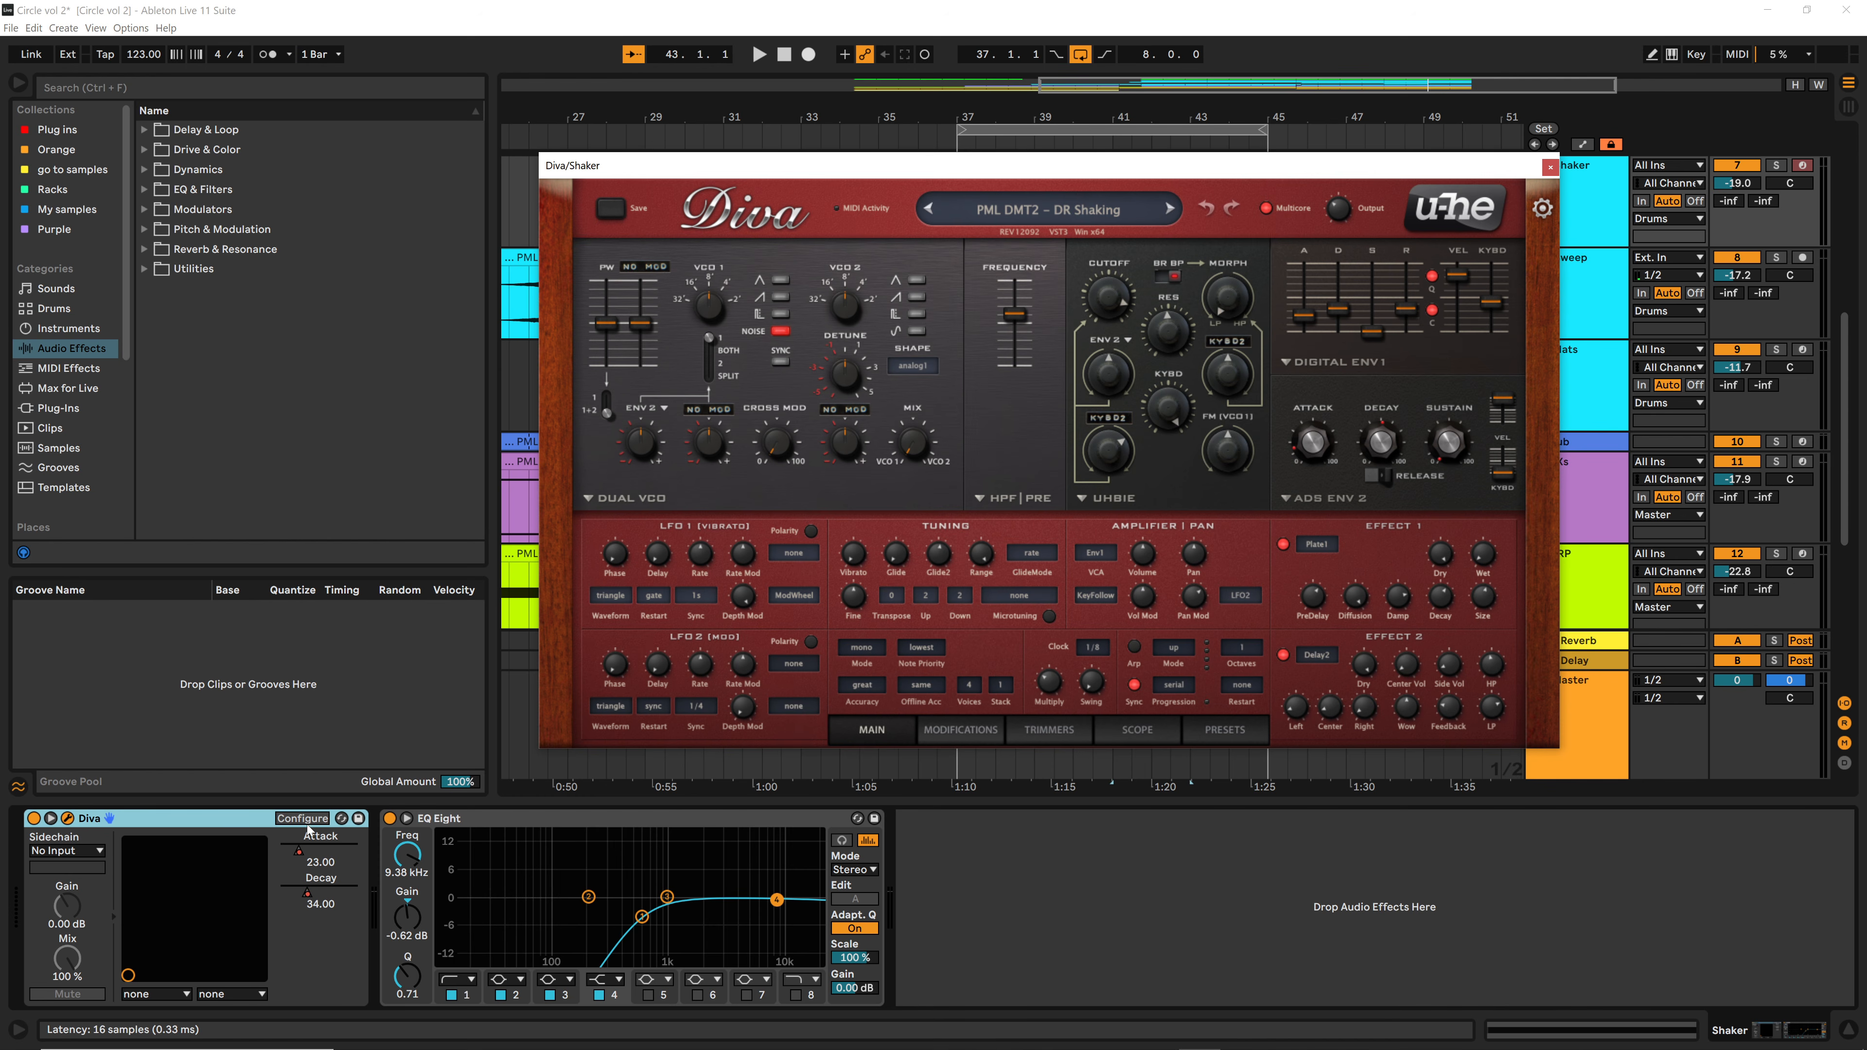
pyautogui.rightClick(297, 852)
pyautogui.click(335, 923)
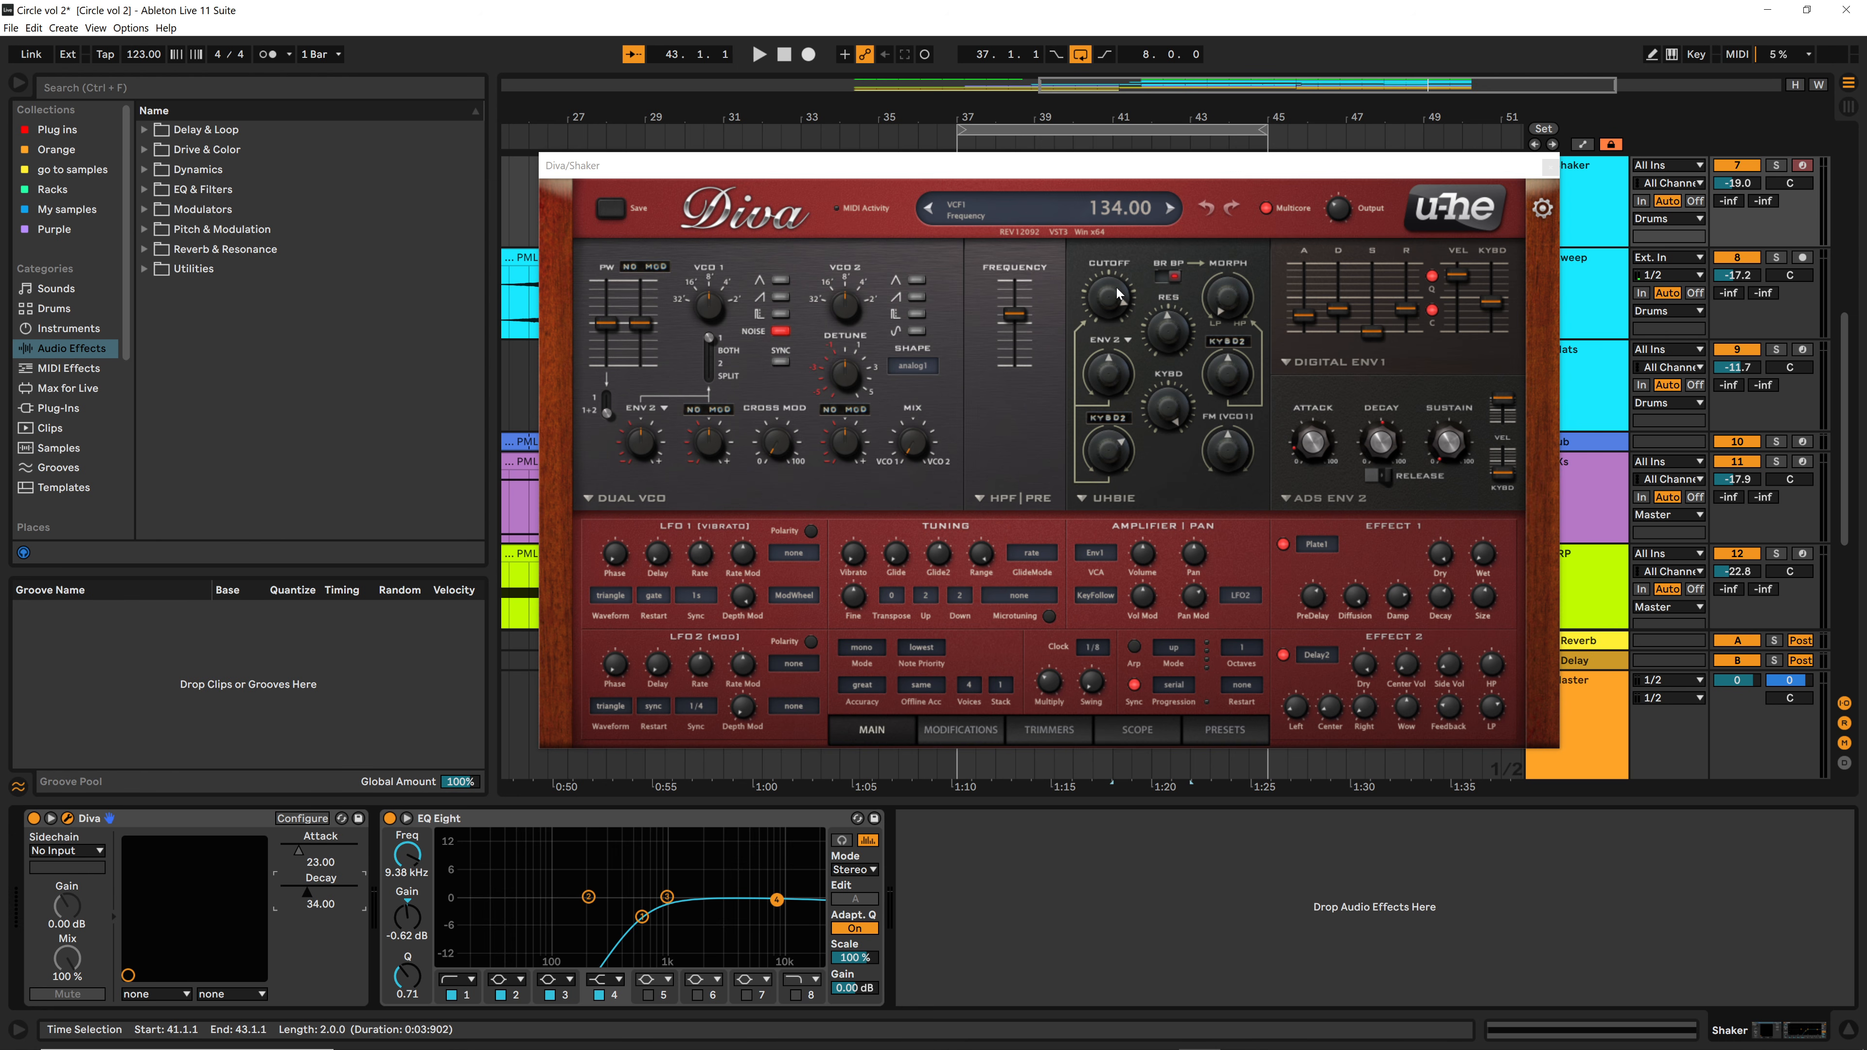
pyautogui.moveTo(1117, 295); pyautogui.dragTo(1110, 438)
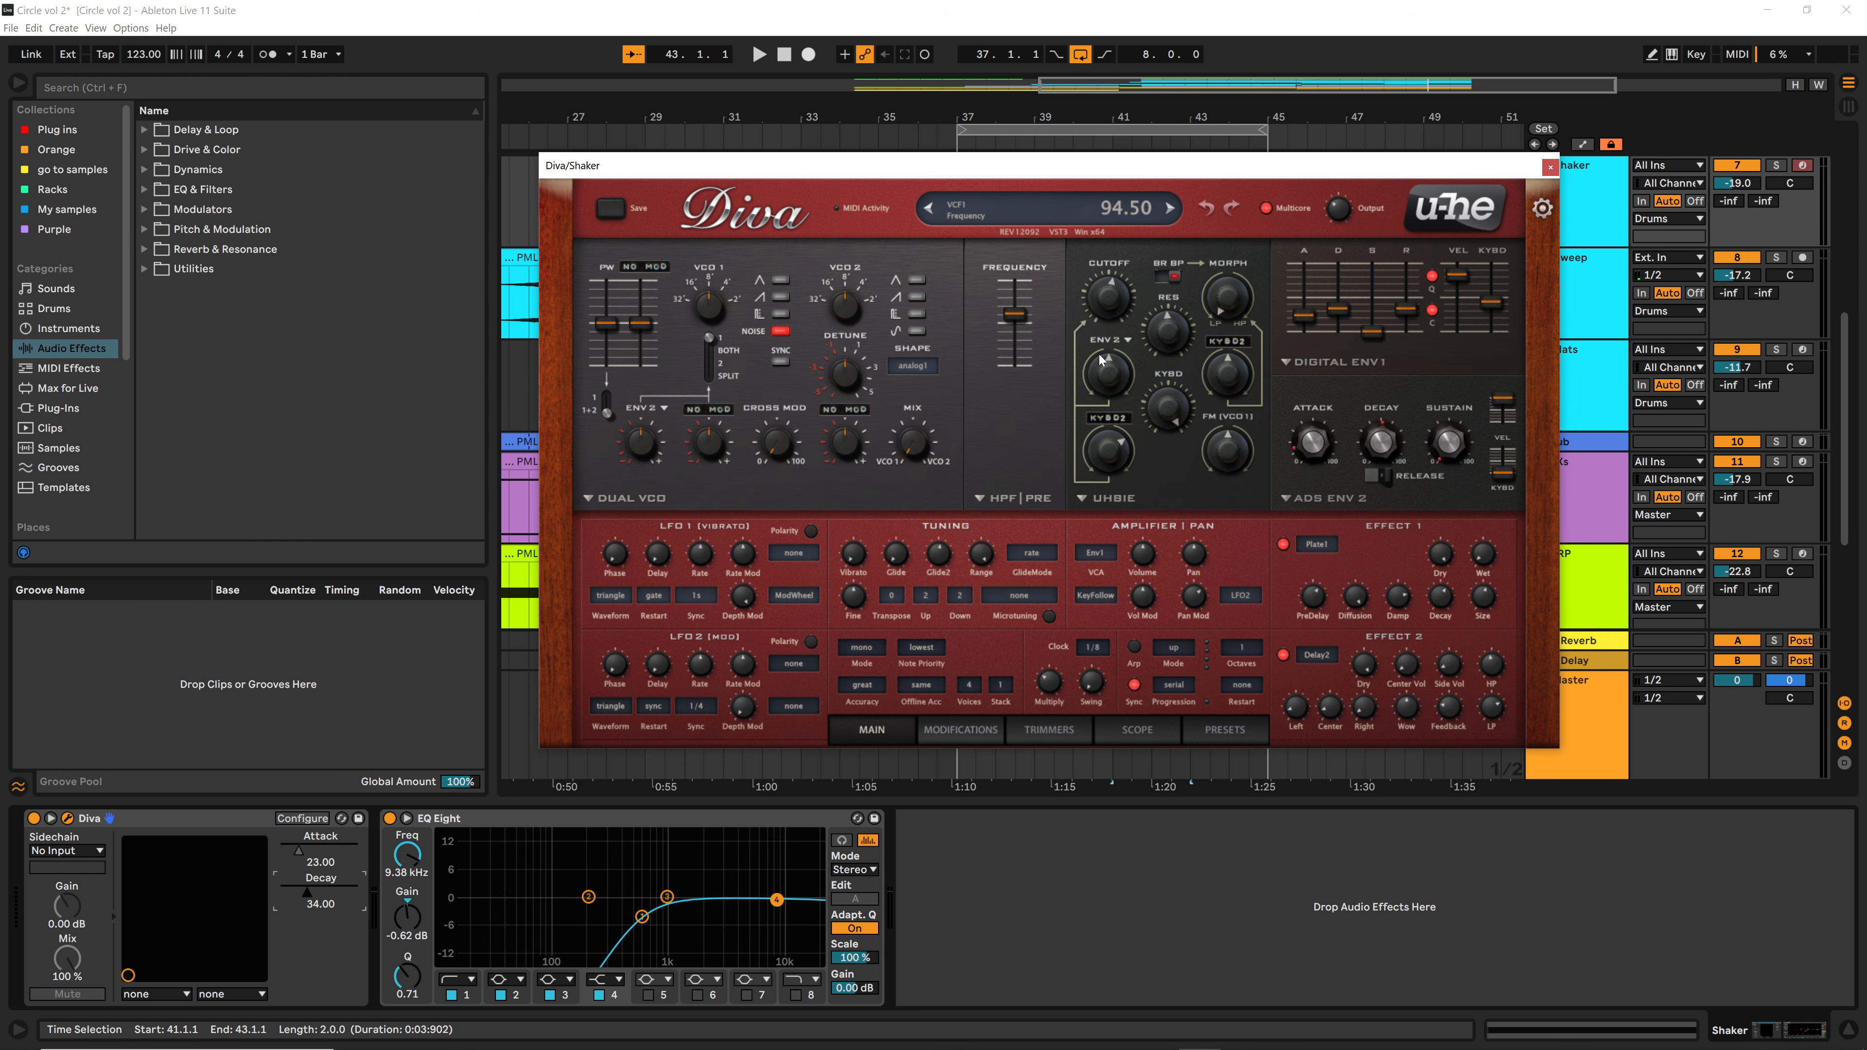
# Step: Lower the filter cutoff and shape envelope 1 with attack 70, decay 76 and a raised sustain
pyautogui.moveTo(1110, 316); pyautogui.dragTo(1086, 436)
pyautogui.moveTo(1343, 302); pyautogui.dragTo(1337, 272)
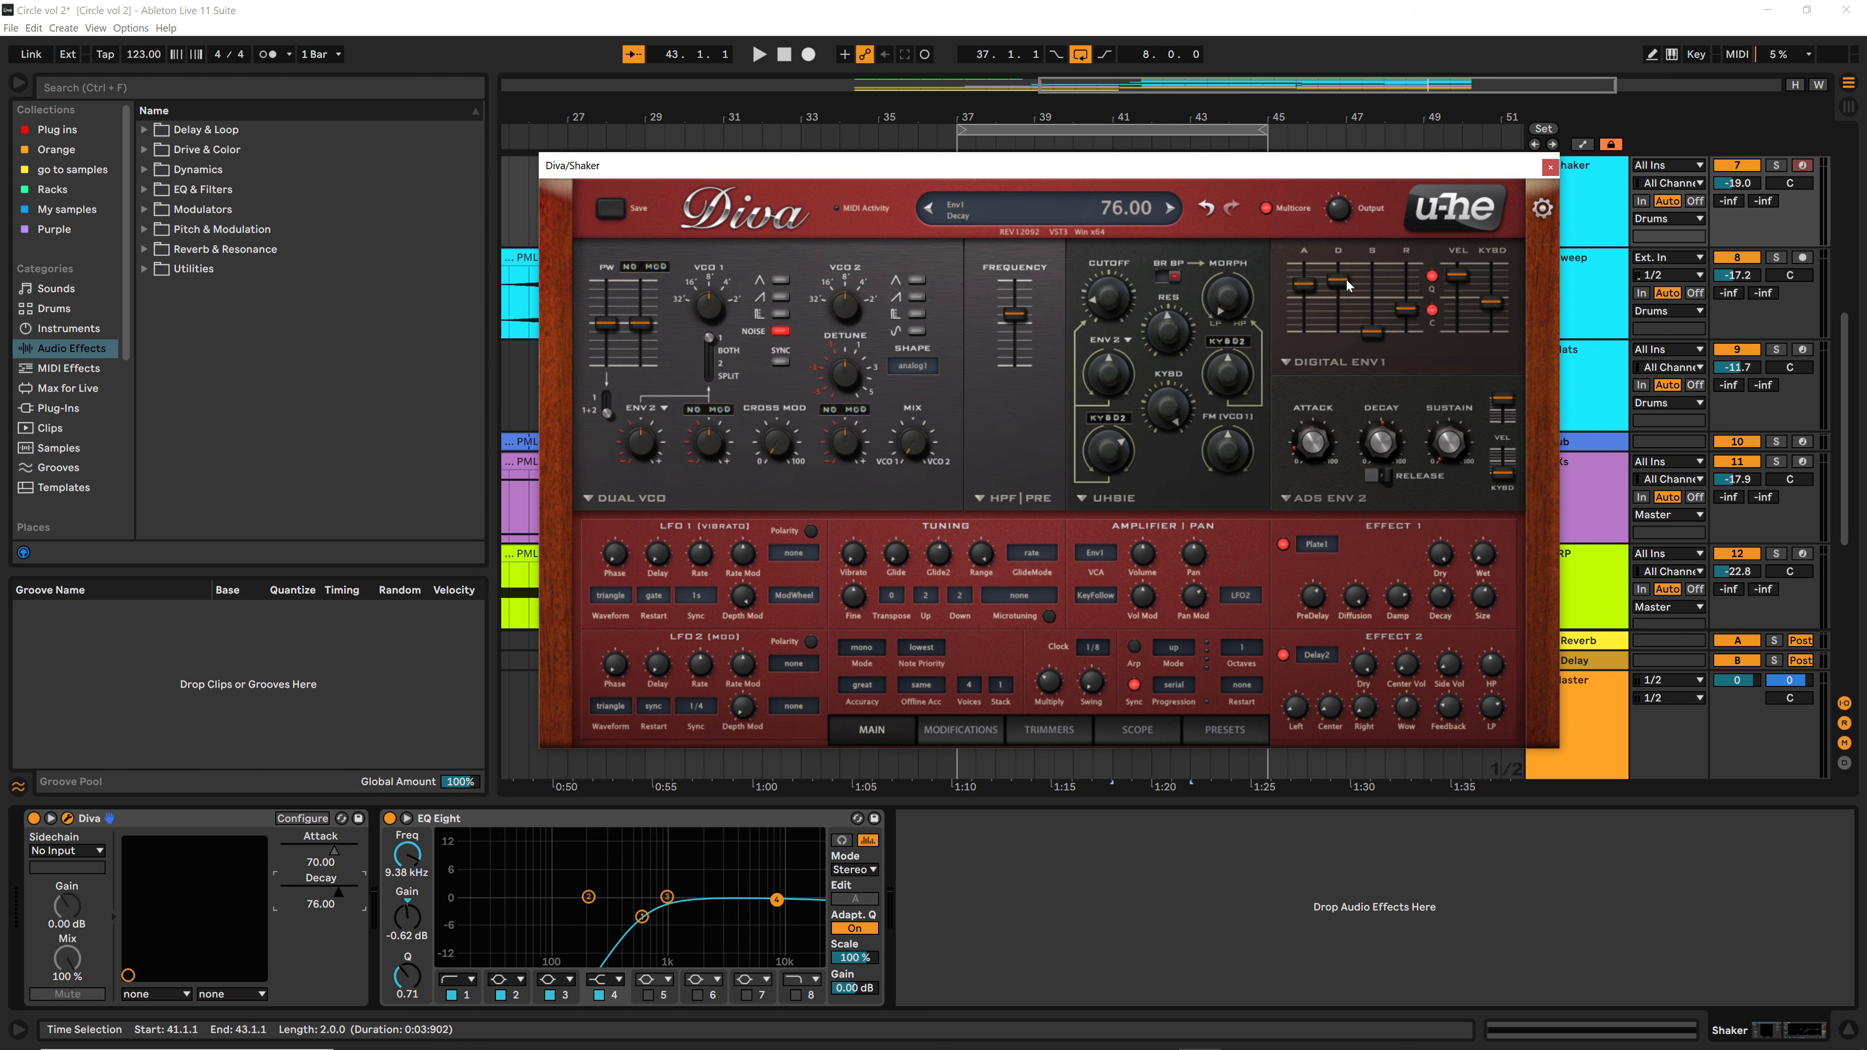
pyautogui.moveTo(1376, 336); pyautogui.dragTo(1411, 292)
# Step: Solo the duplicated Shaker track and play its two-bar clip from bar 41
pyautogui.press('space')
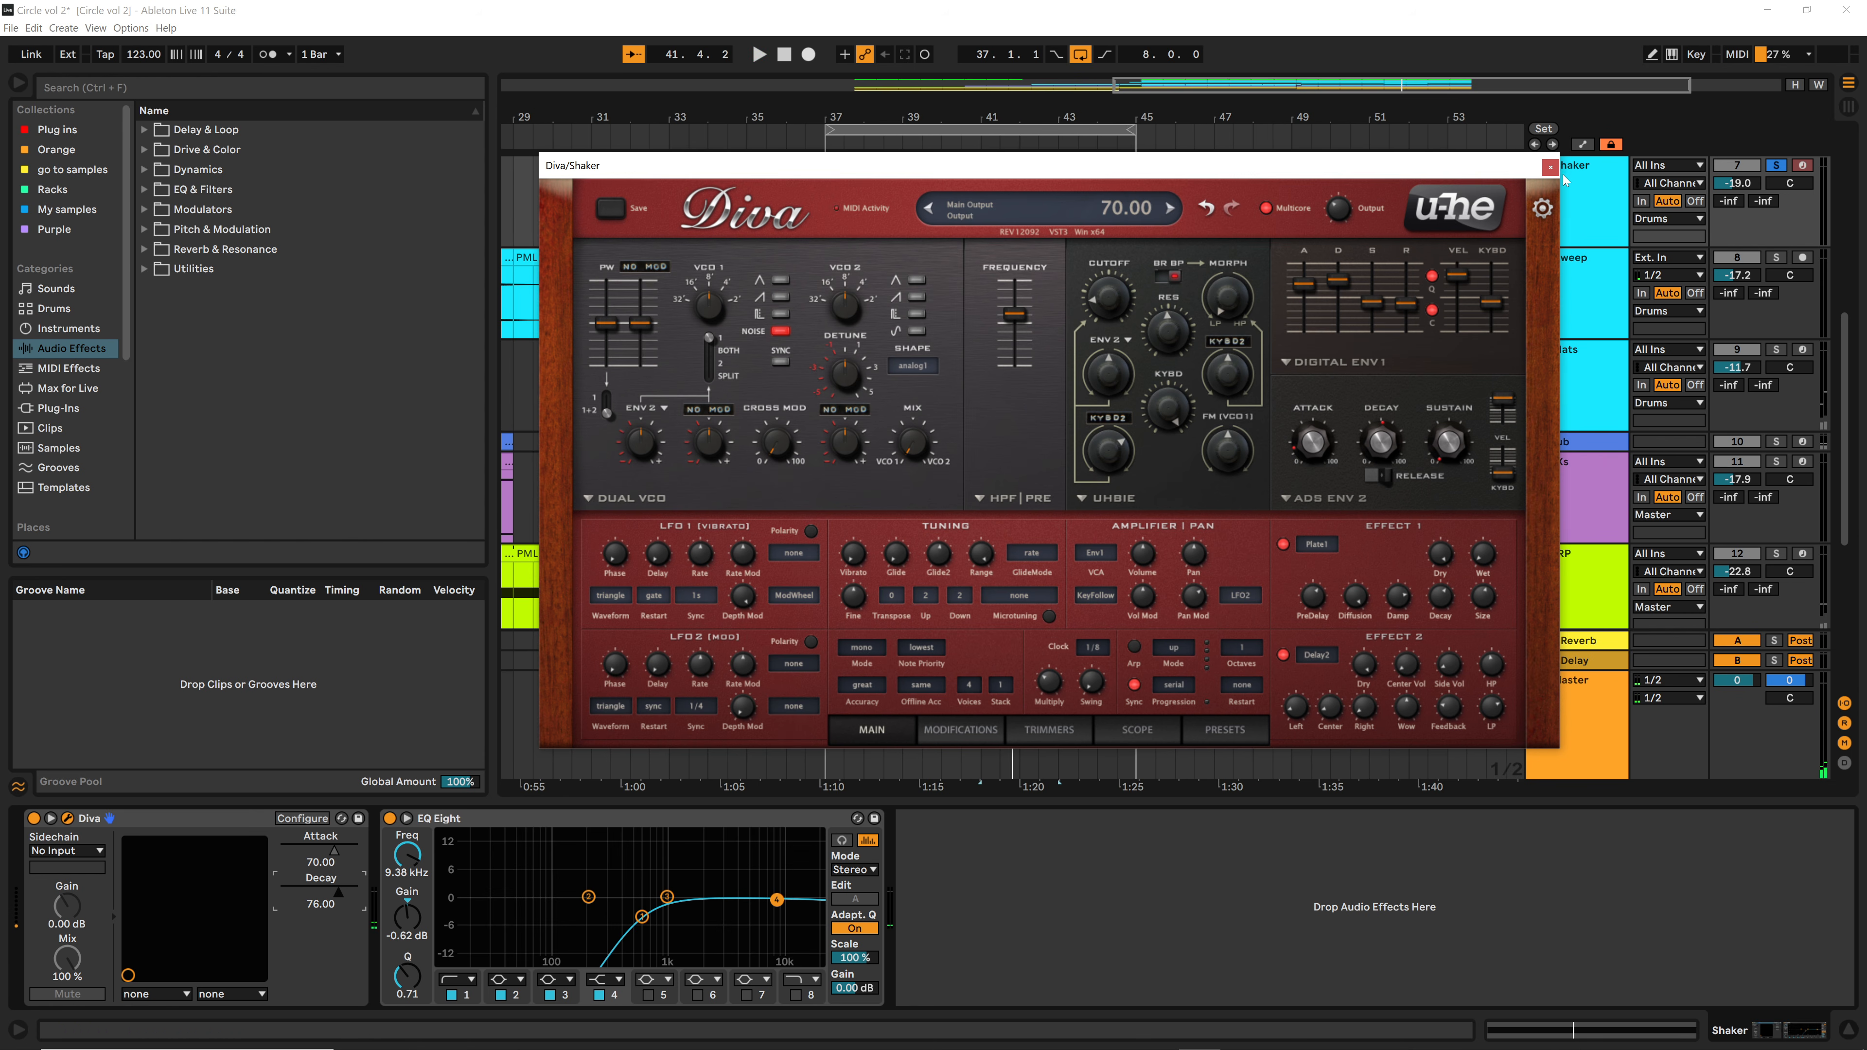
pyautogui.click(1549, 167)
pyautogui.click(988, 222)
pyautogui.press('space')
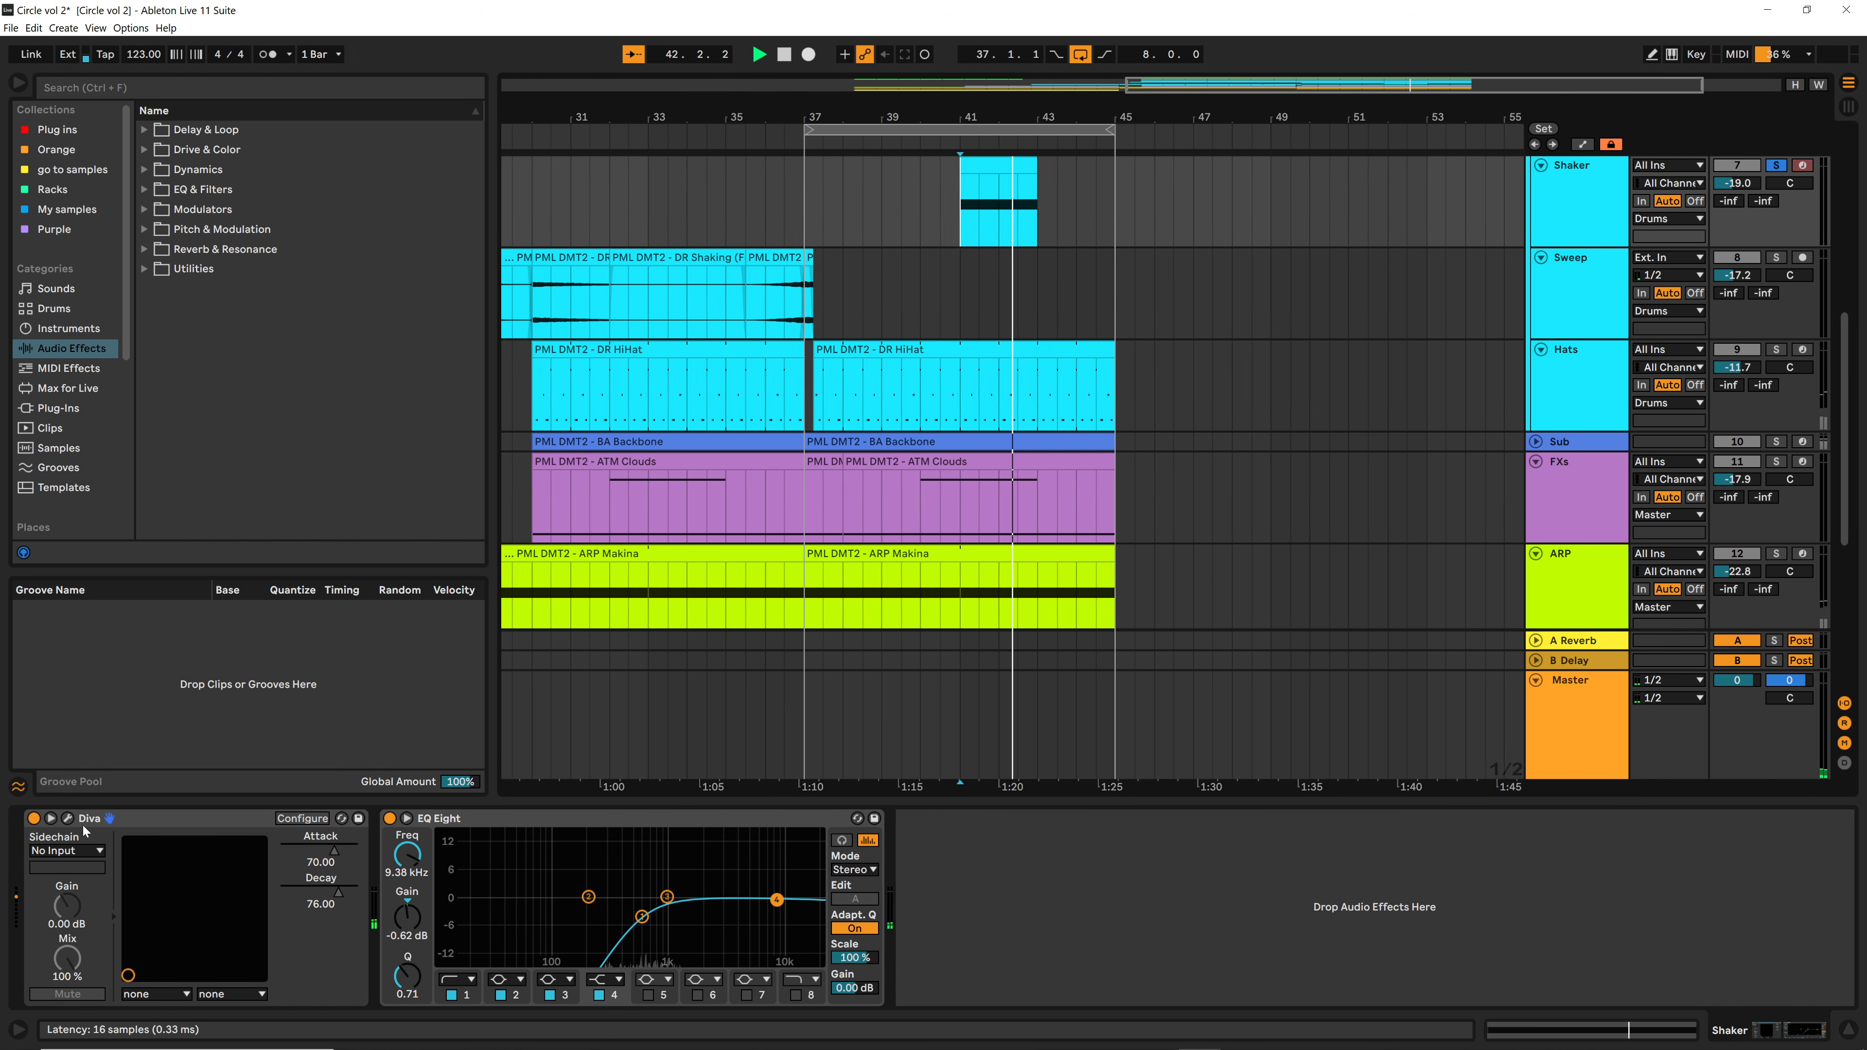
# Step: Set envelope 1's decay to 98, bring its velocity and keyboard amounts to minimum, and audition the sound
pyautogui.click(67, 818)
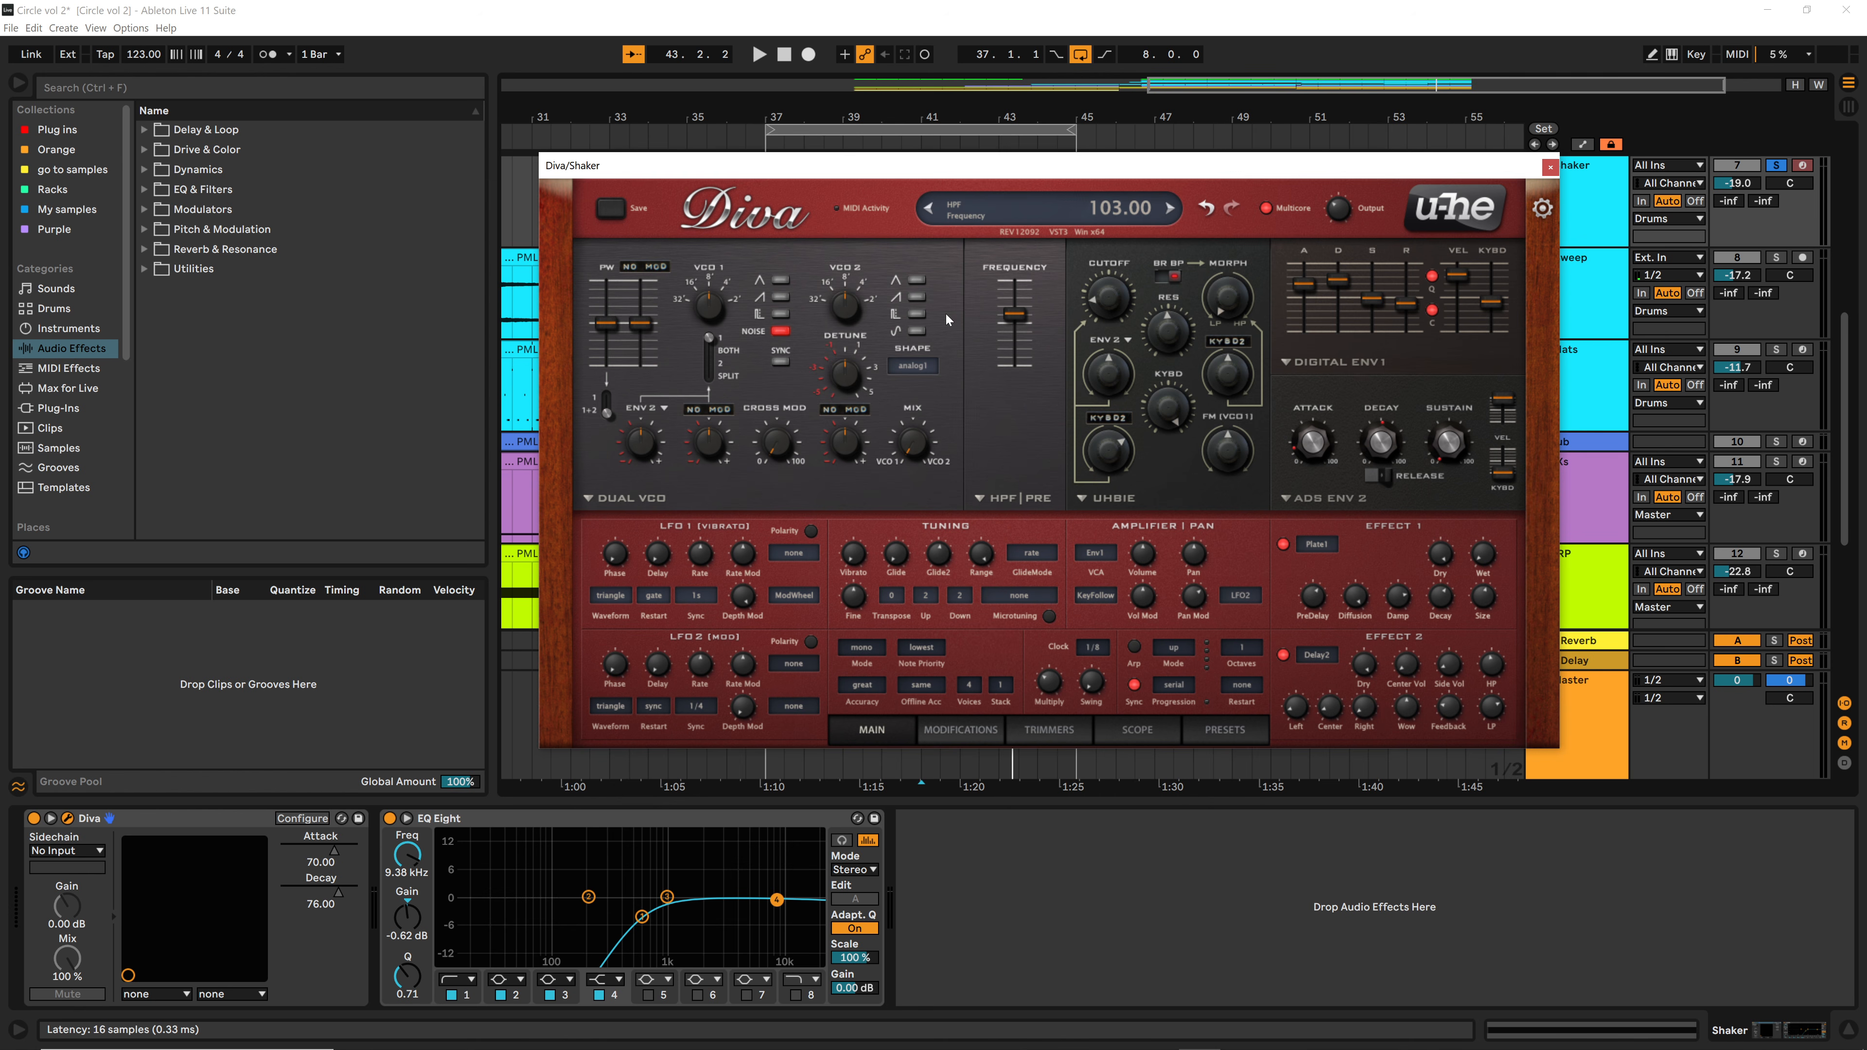
pyautogui.scroll(5, 1106, 304)
pyautogui.press('space')
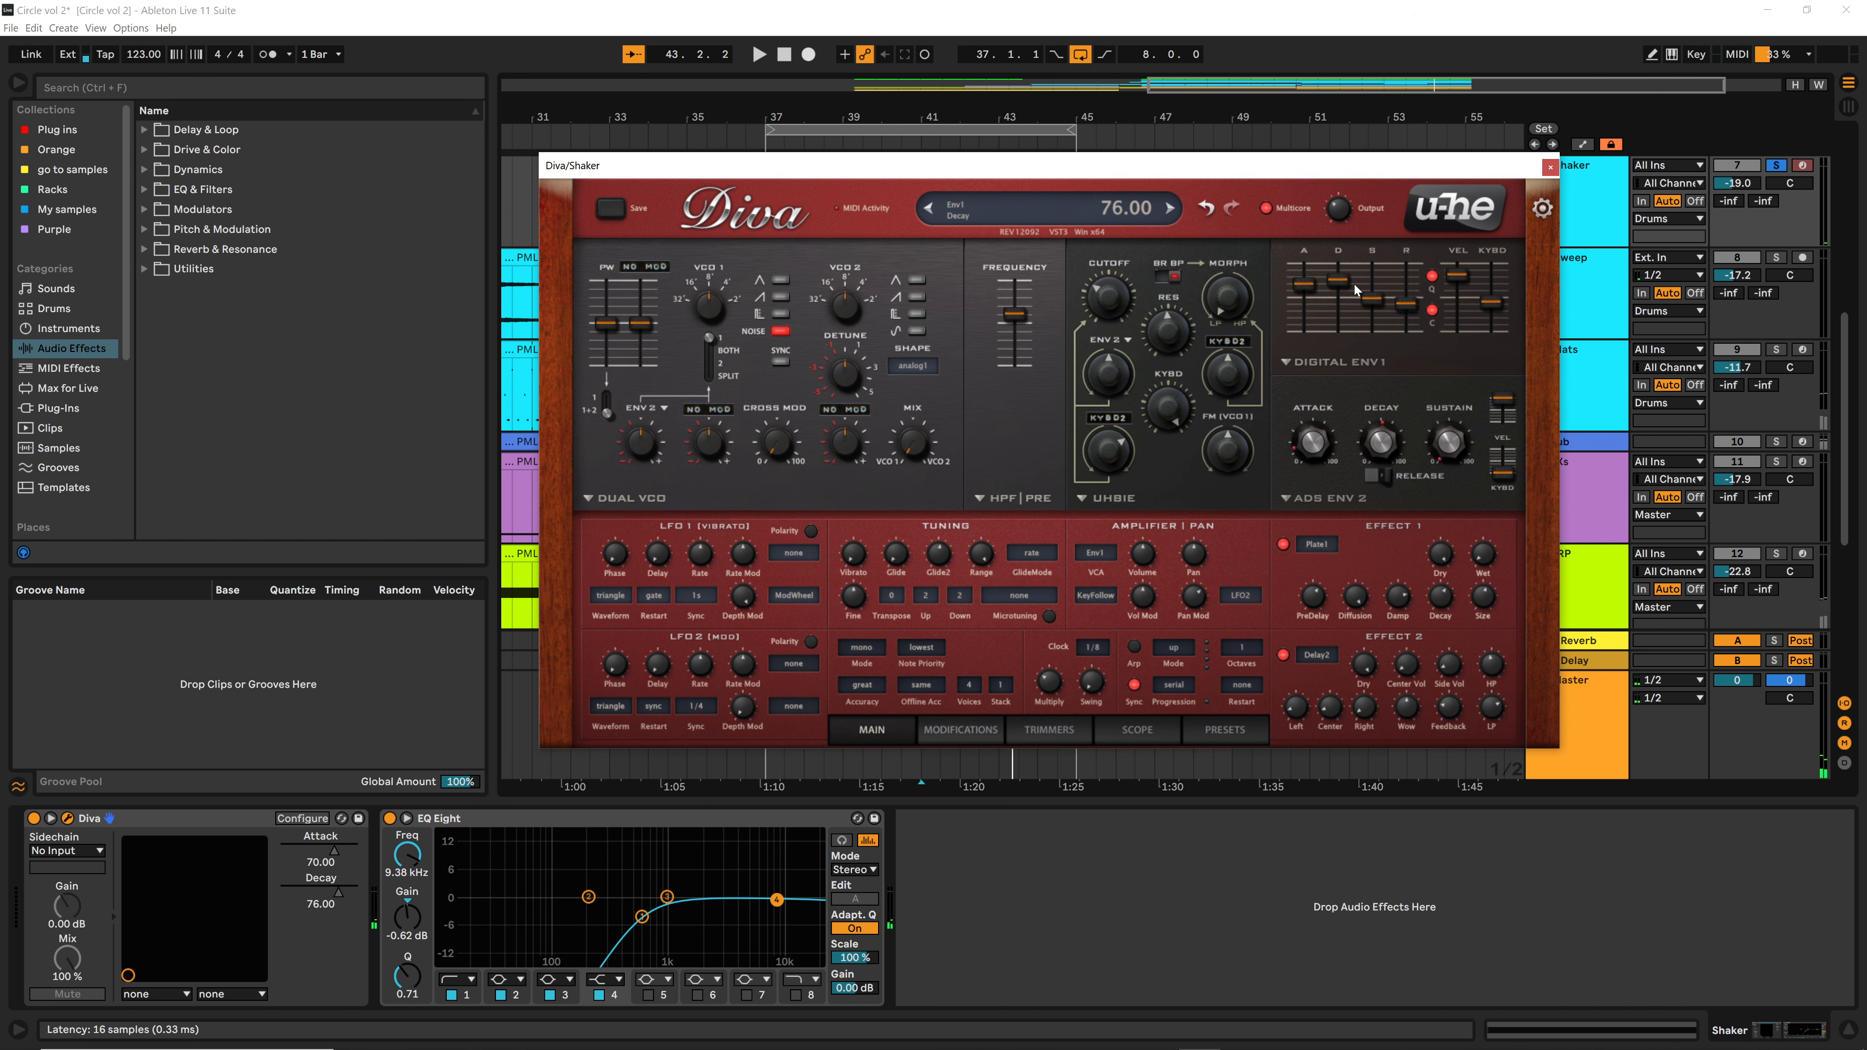
pyautogui.moveTo(1337, 280); pyautogui.dragTo(1492, 342)
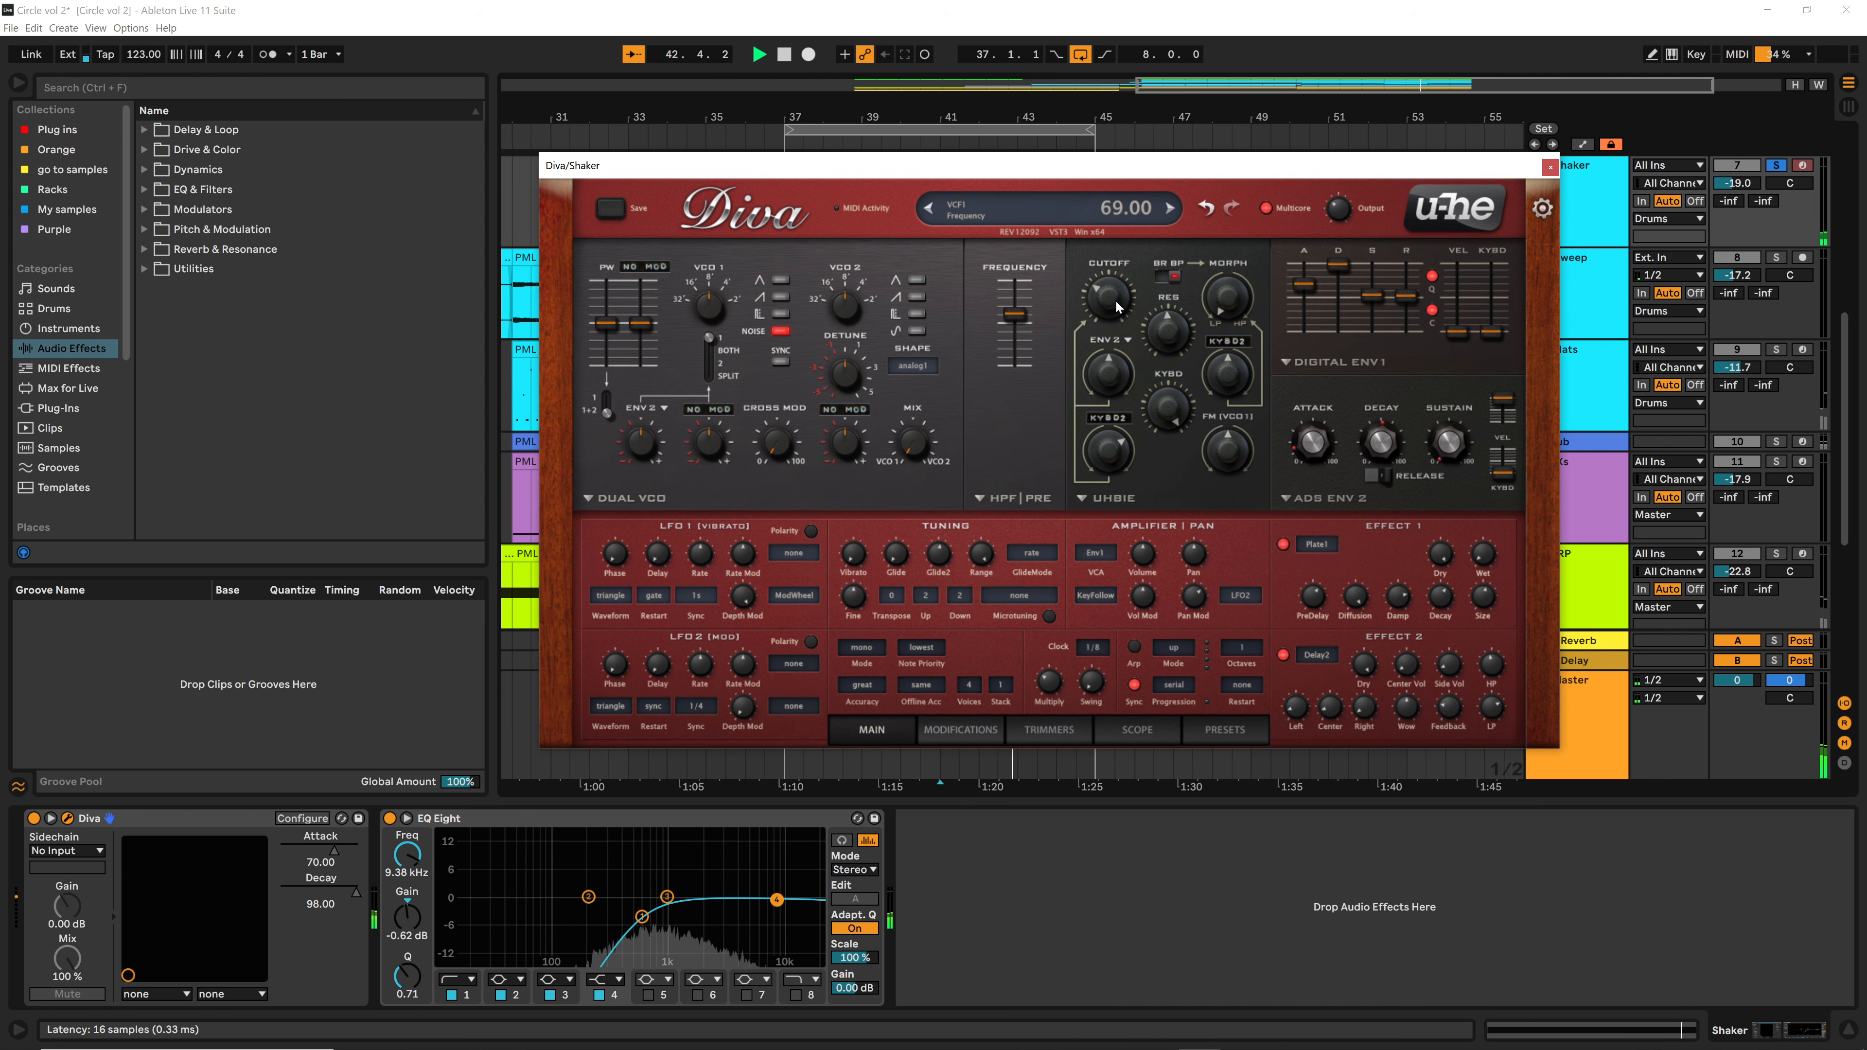
pyautogui.press('space')
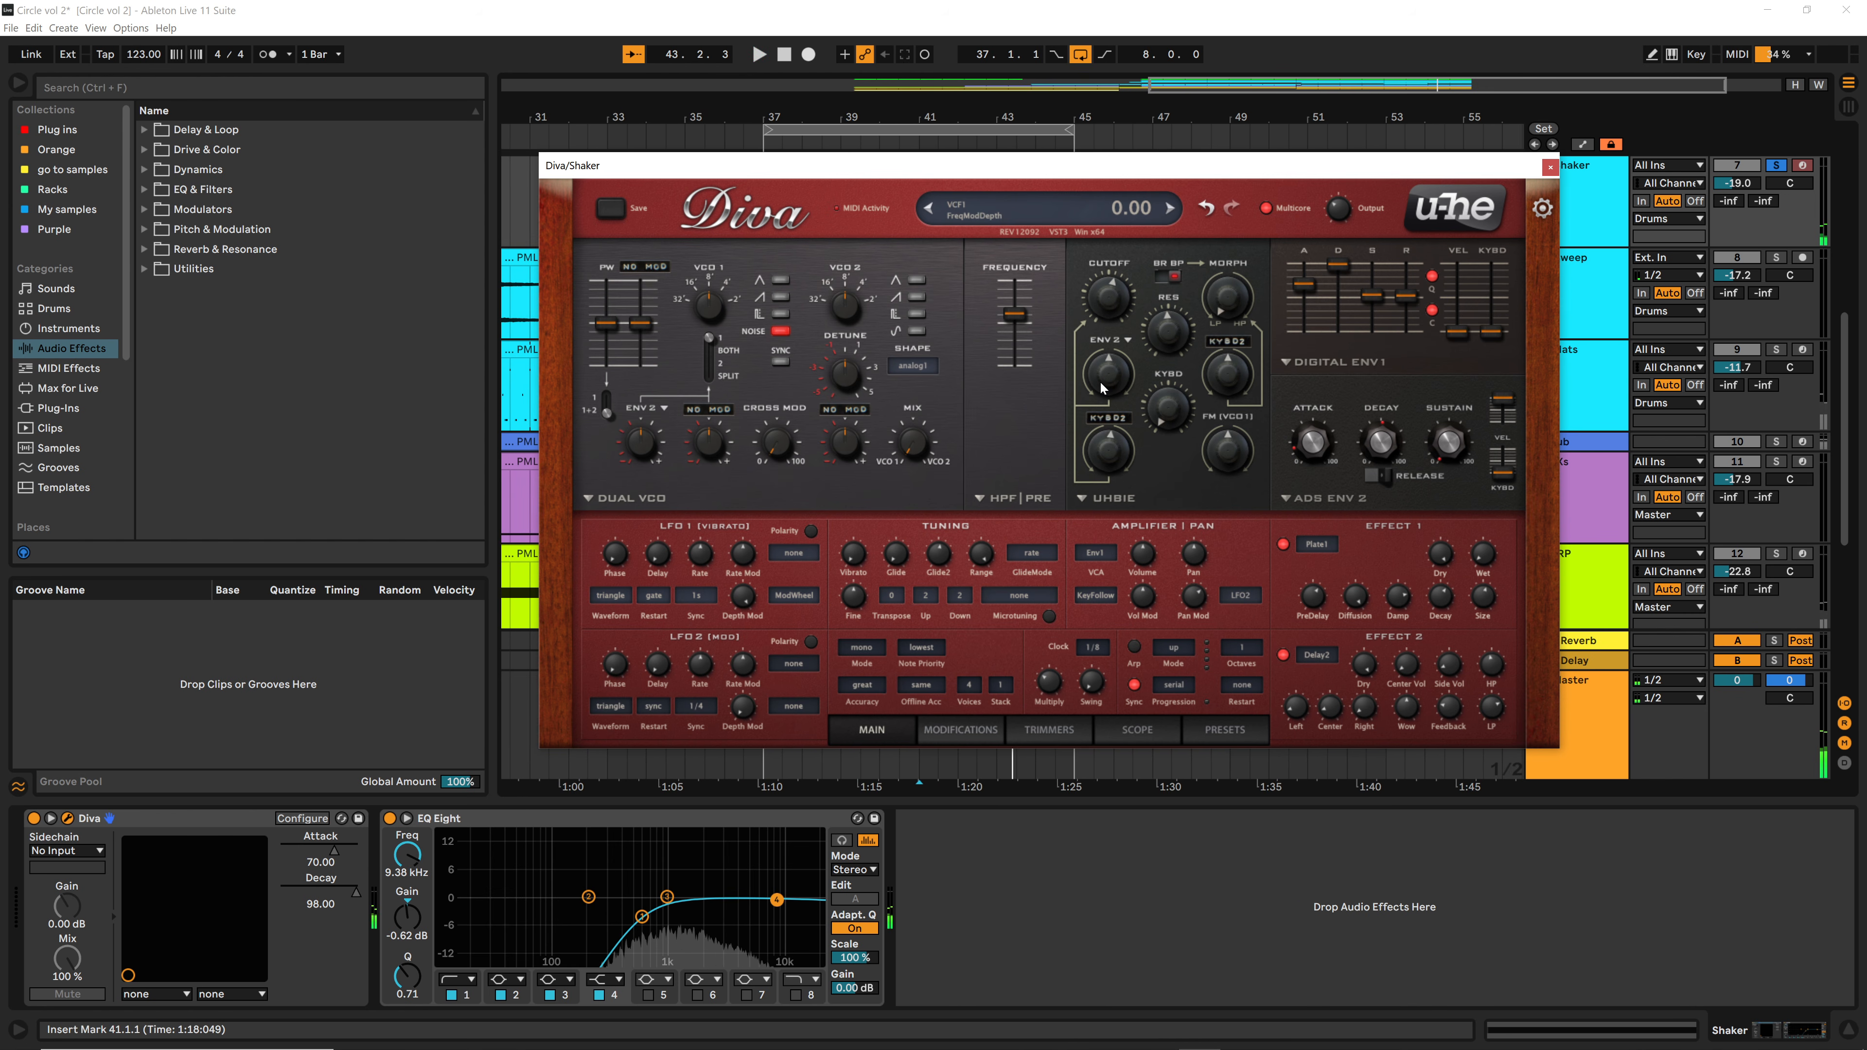
# Step: Modulate the filter cutoff with envelope 2, adjust that envelope's attack, and set the cutoff to 96 while auditioning the sweep
pyautogui.moveTo(1110, 381); pyautogui.dragTo(1112, 361)
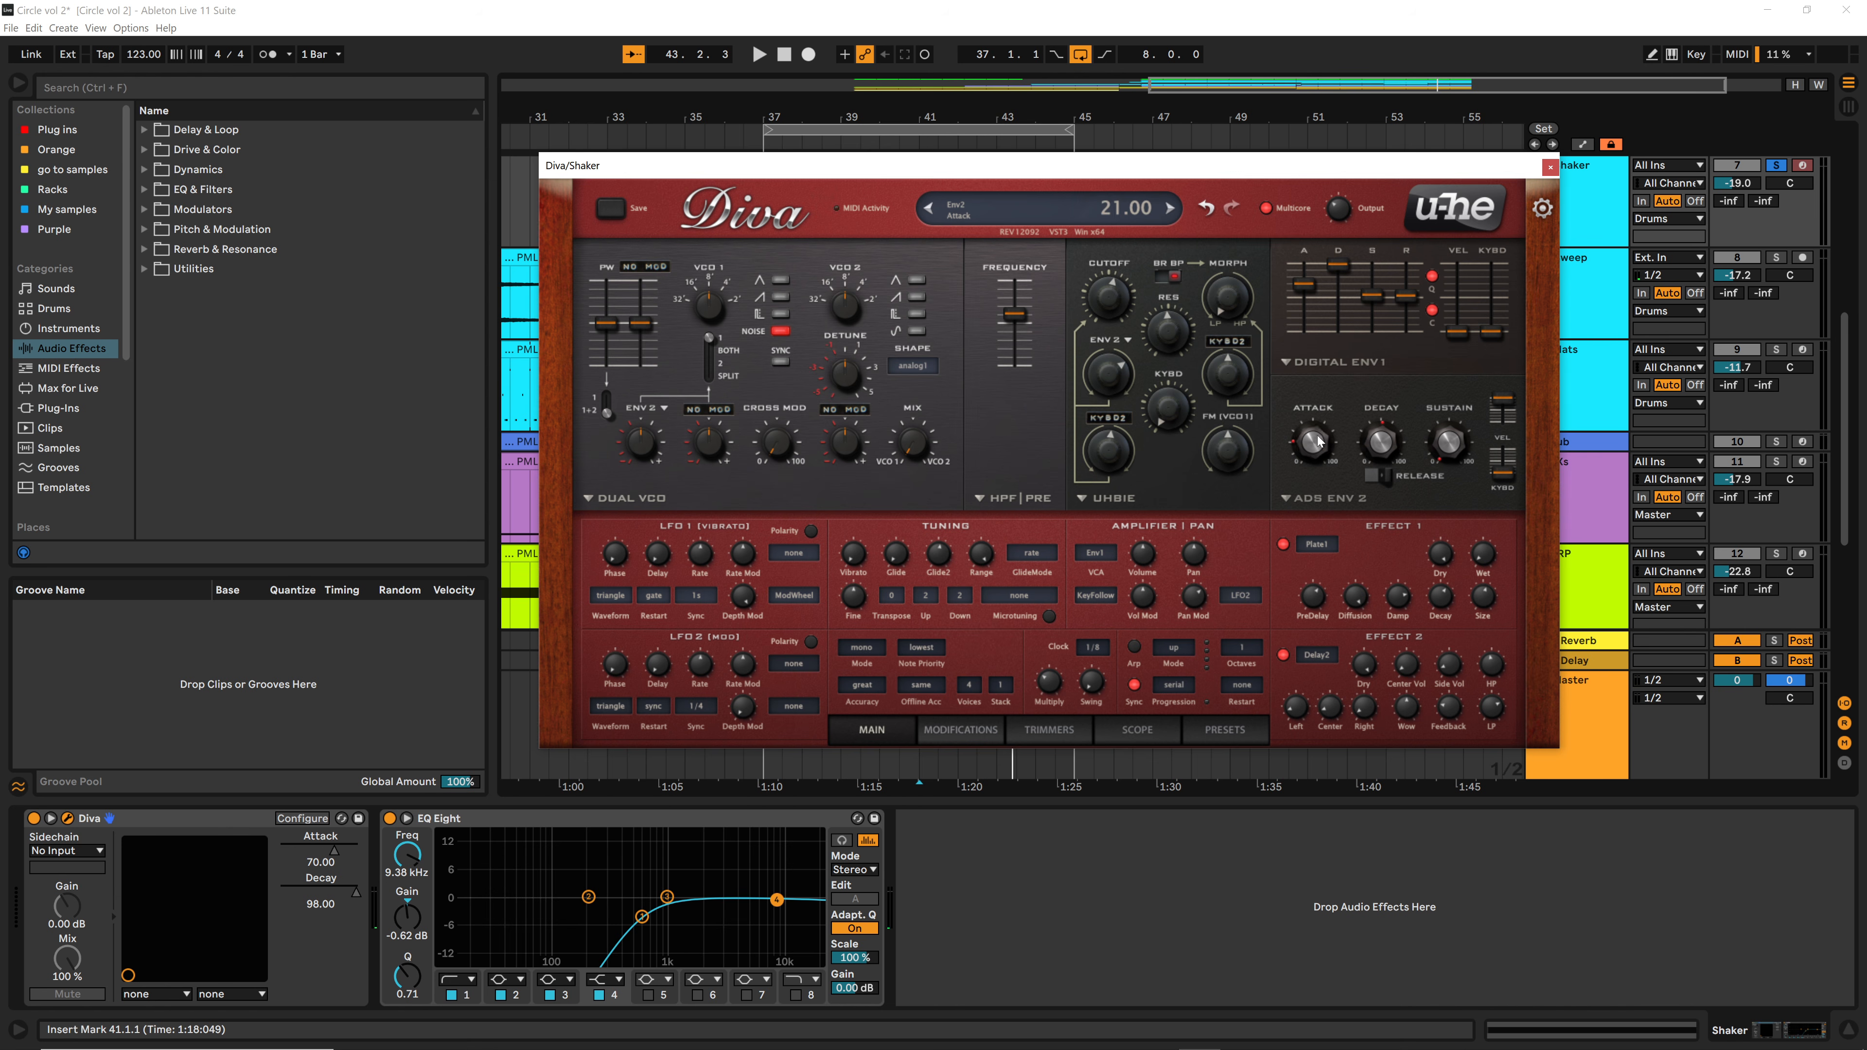
pyautogui.press('space')
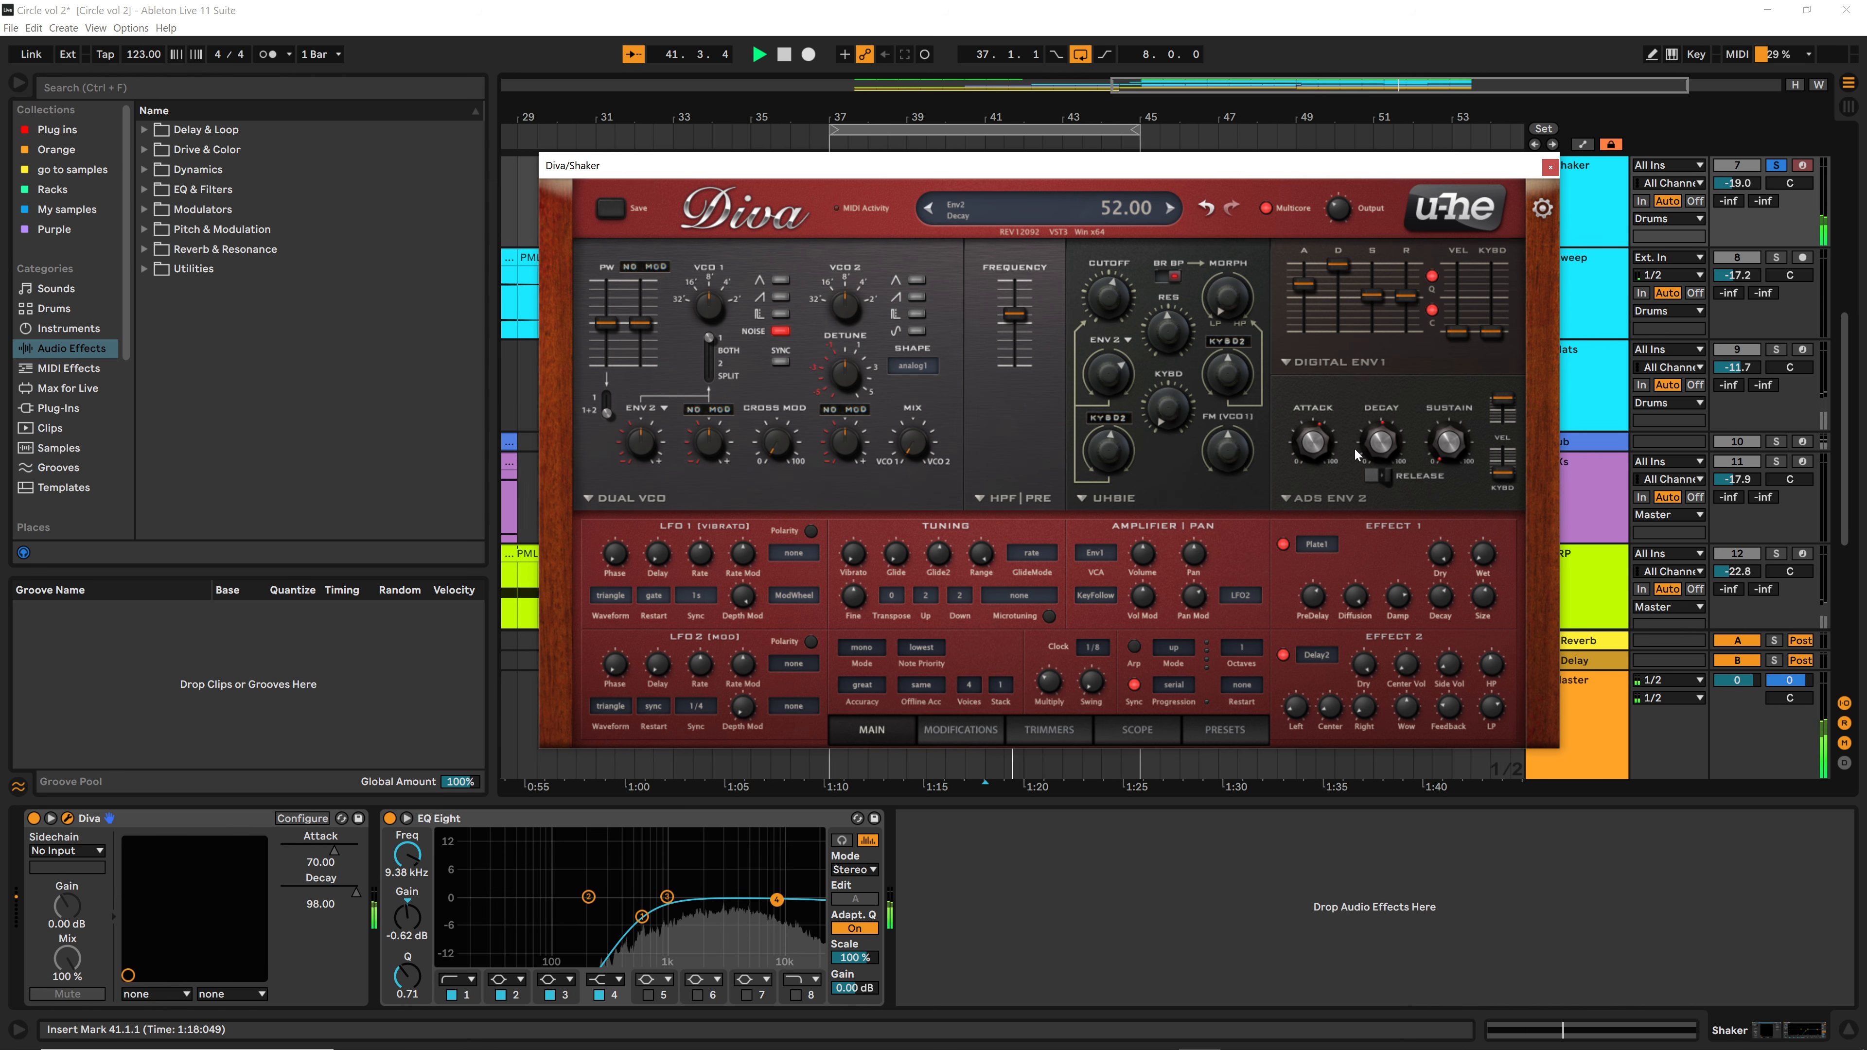
pyautogui.moveTo(1316, 443); pyautogui.dragTo(1381, 386)
pyautogui.press('space')
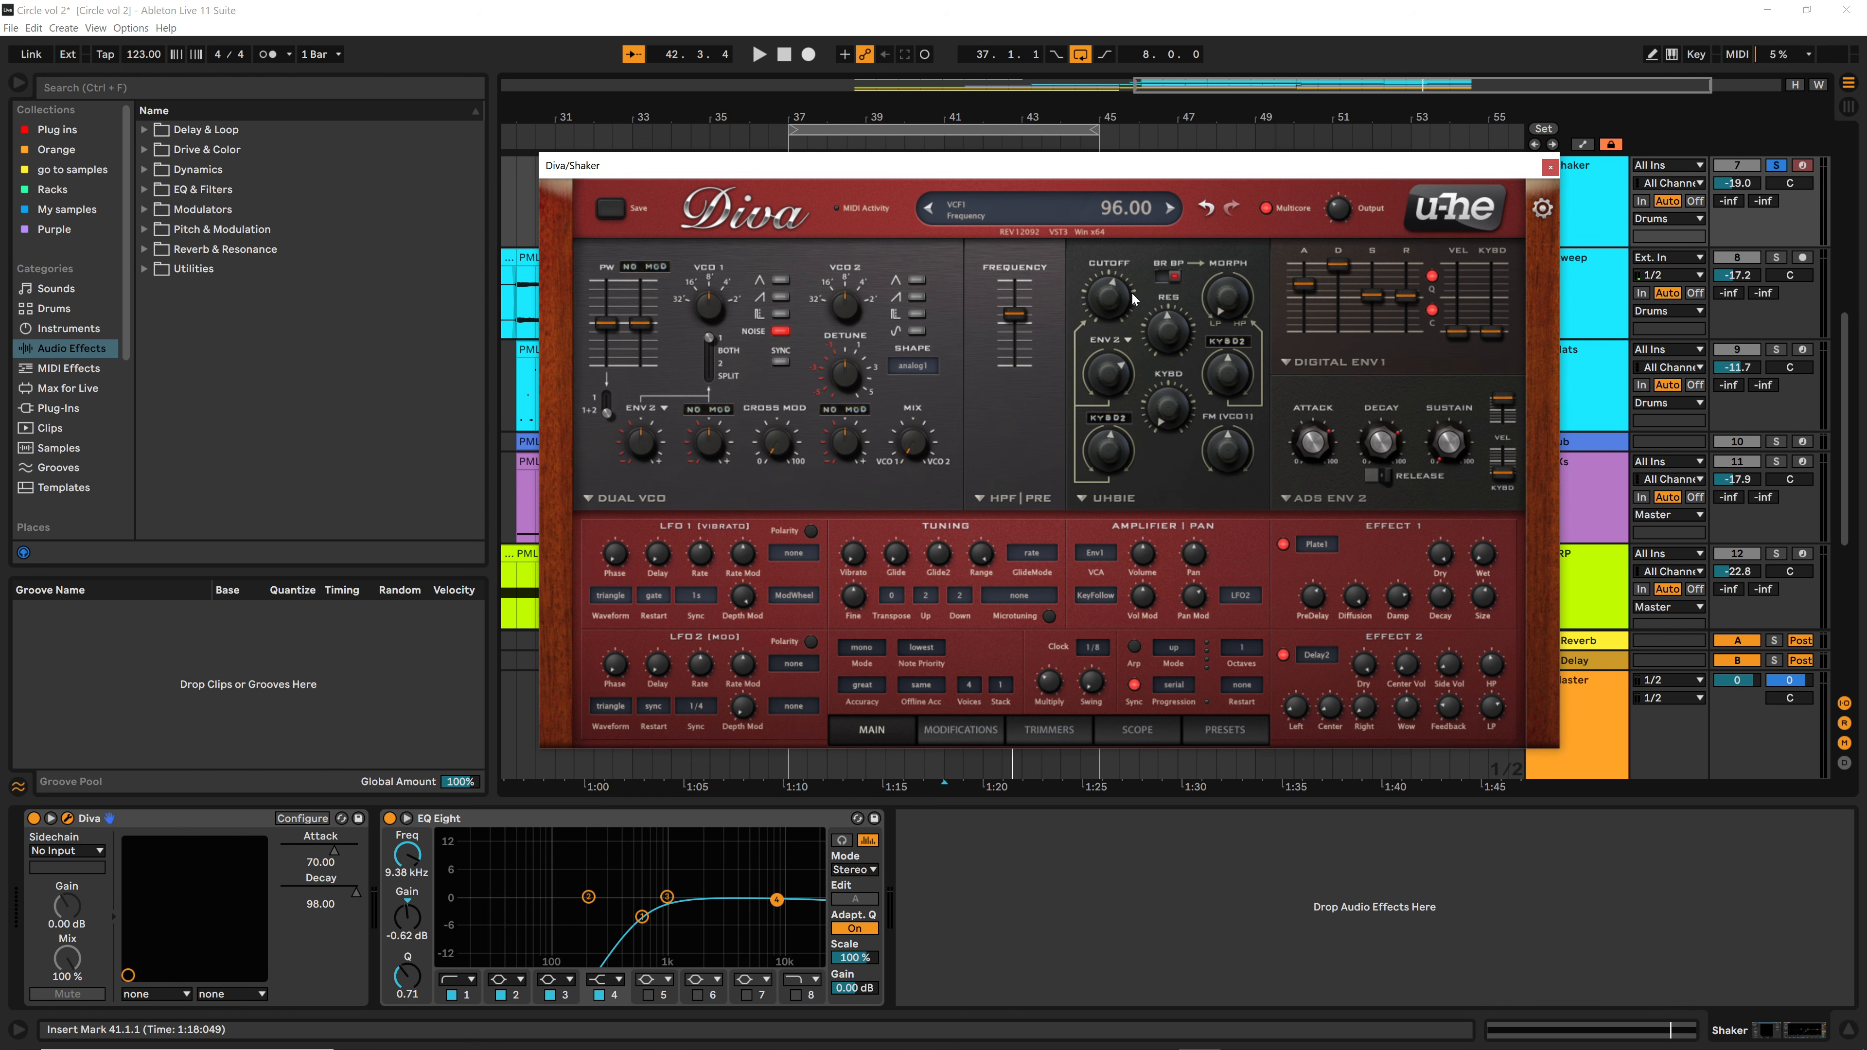
pyautogui.press('space')
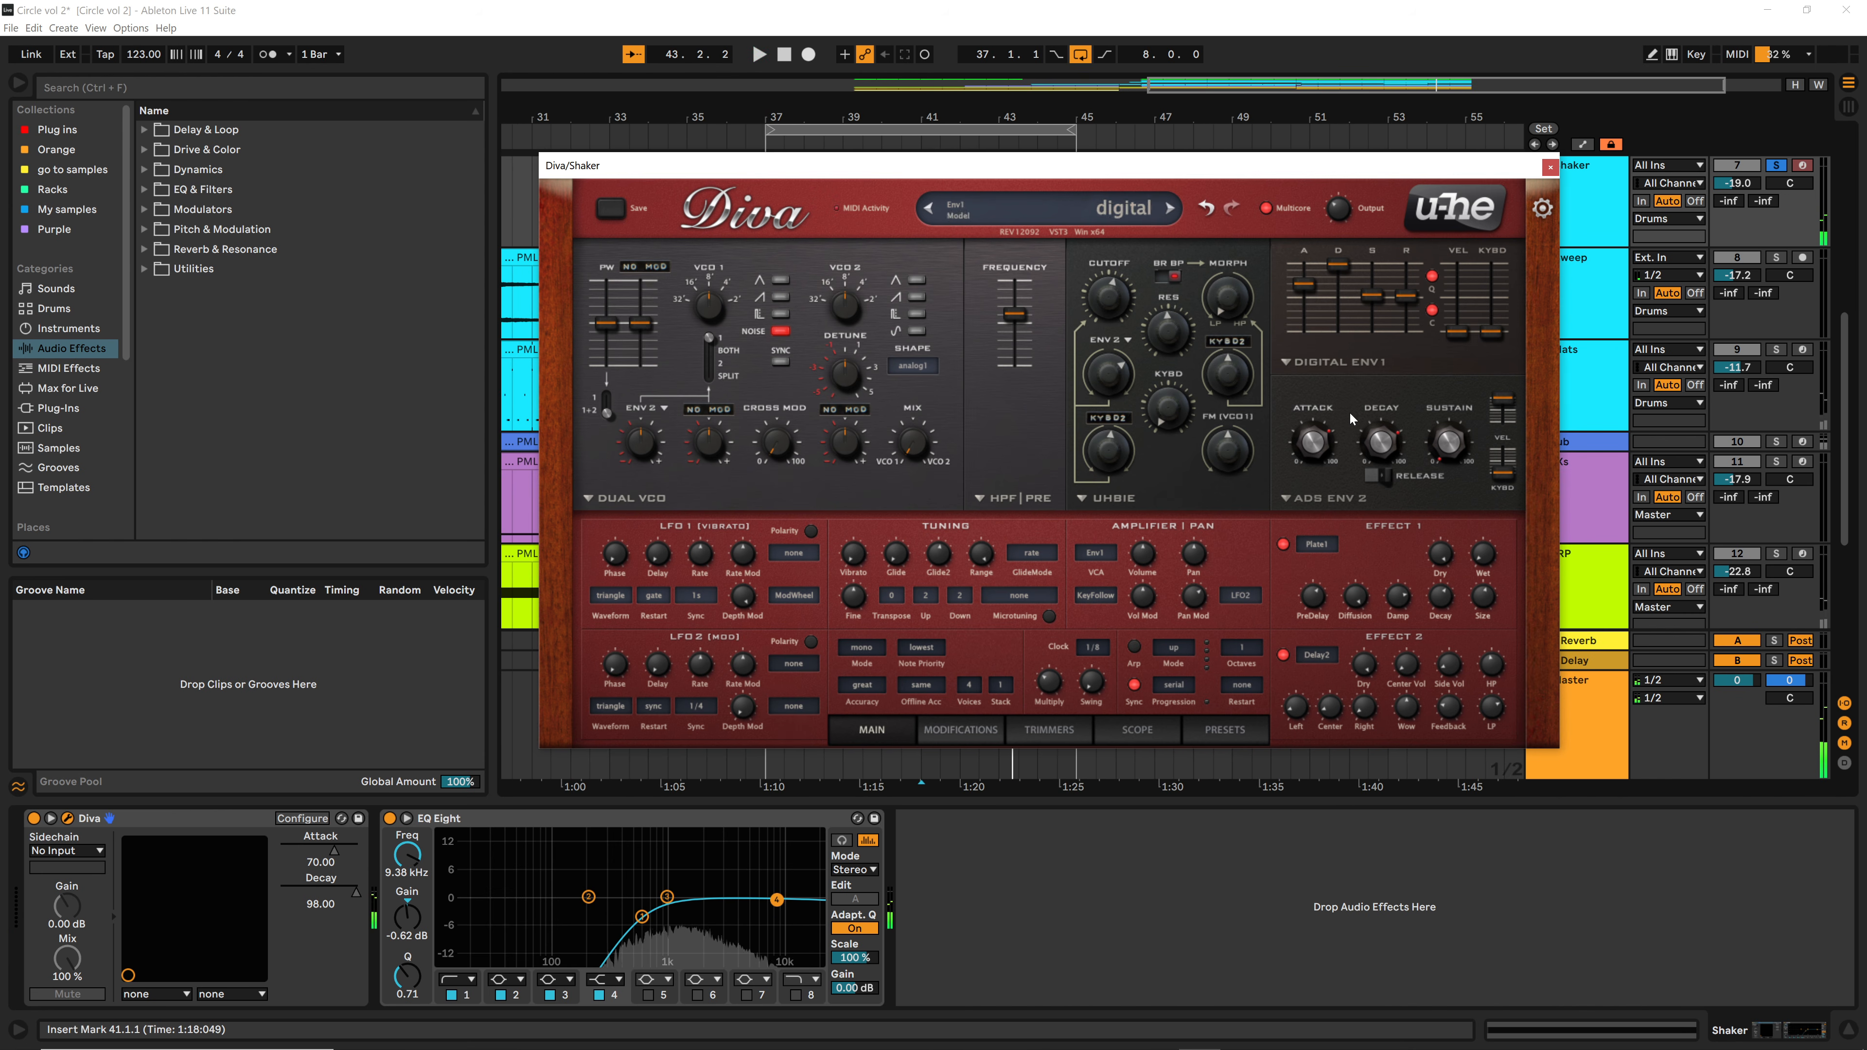
# Step: Switch envelope 1 to the ADS model, toggle its release option, audition the sweep and close Diva
pyautogui.click(1315, 363)
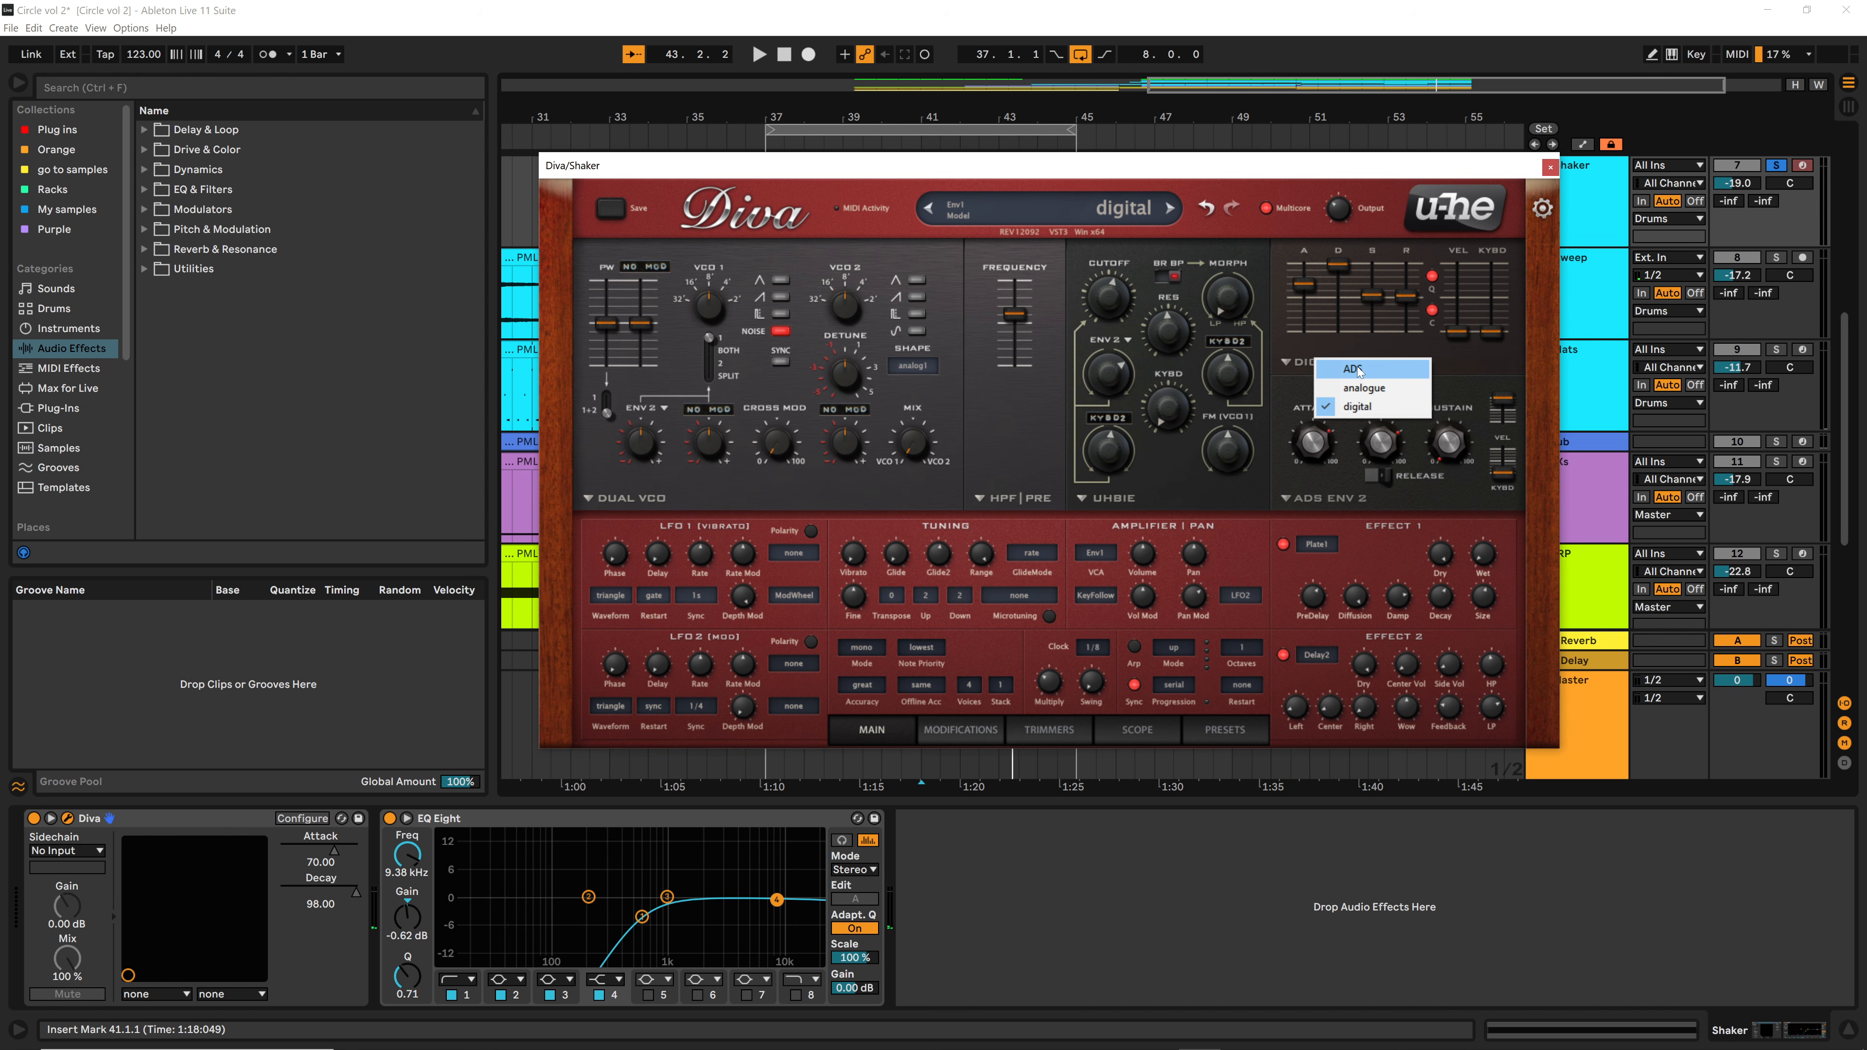
pyautogui.click(1337, 408)
pyautogui.press('space')
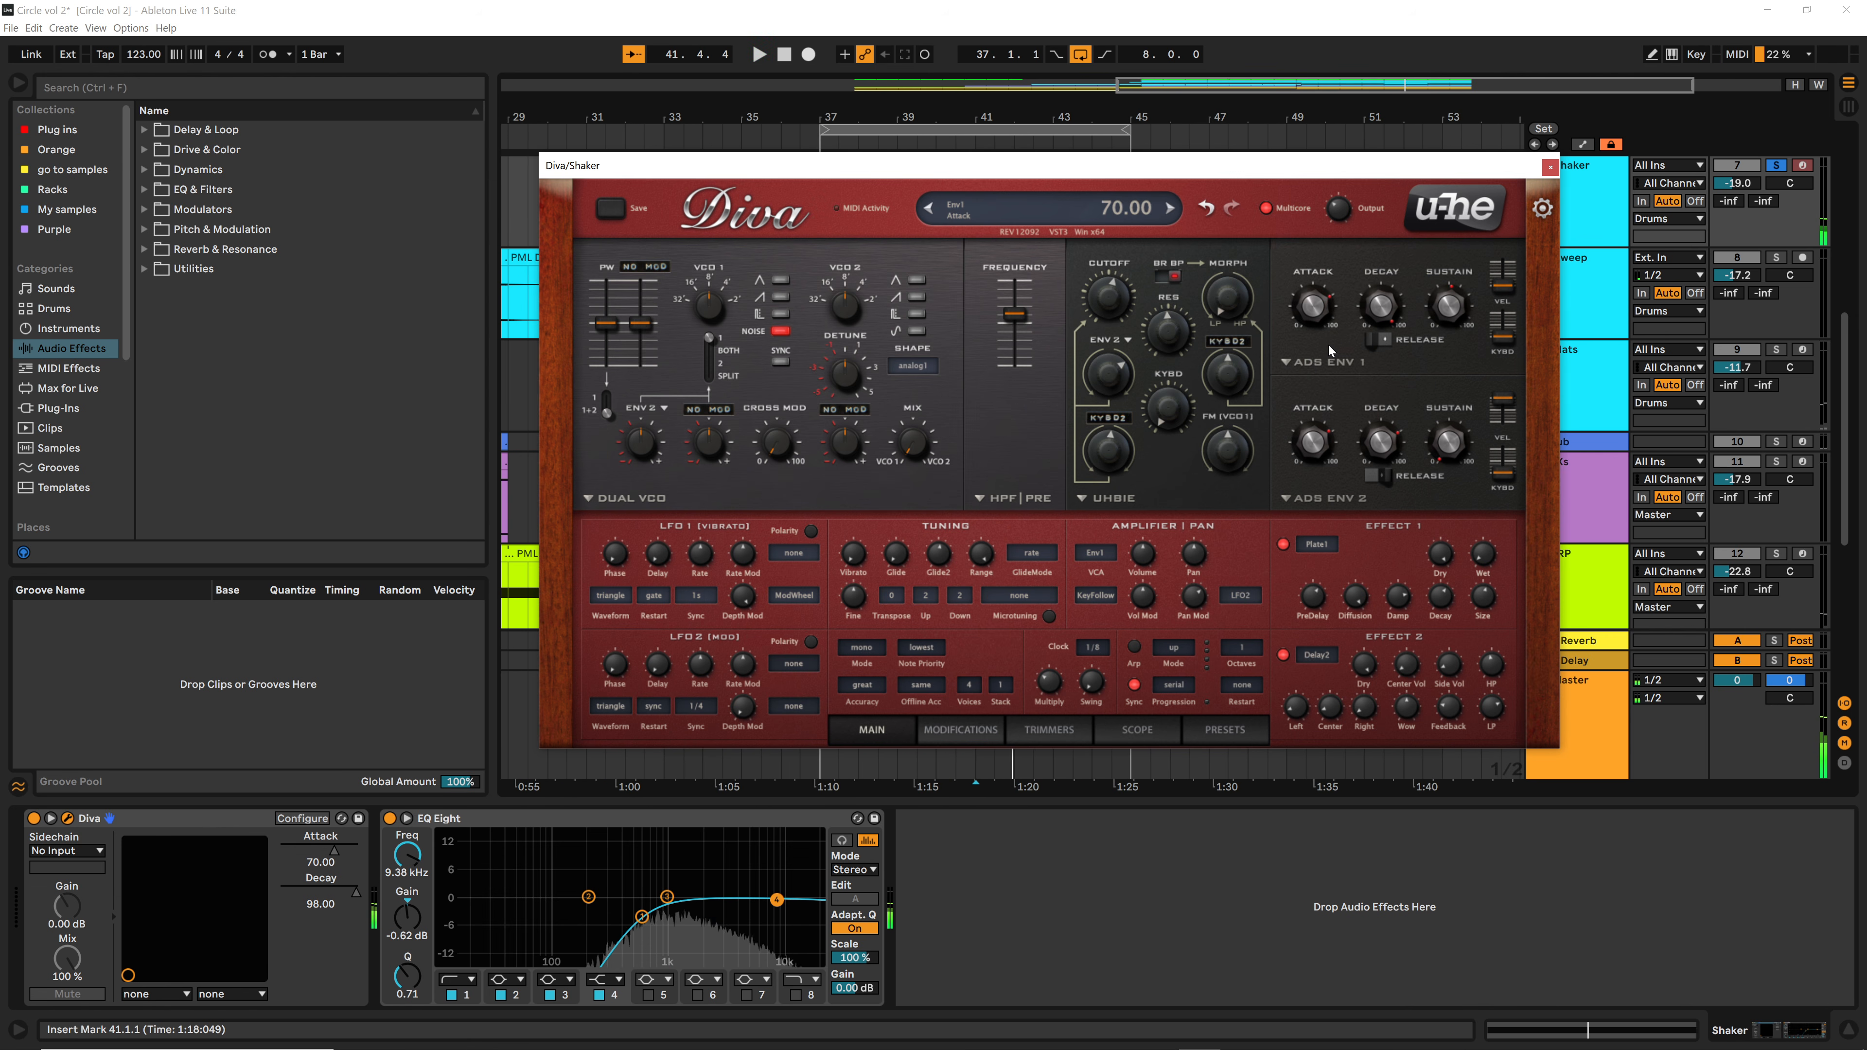
pyautogui.click(1379, 341)
pyautogui.press('space')
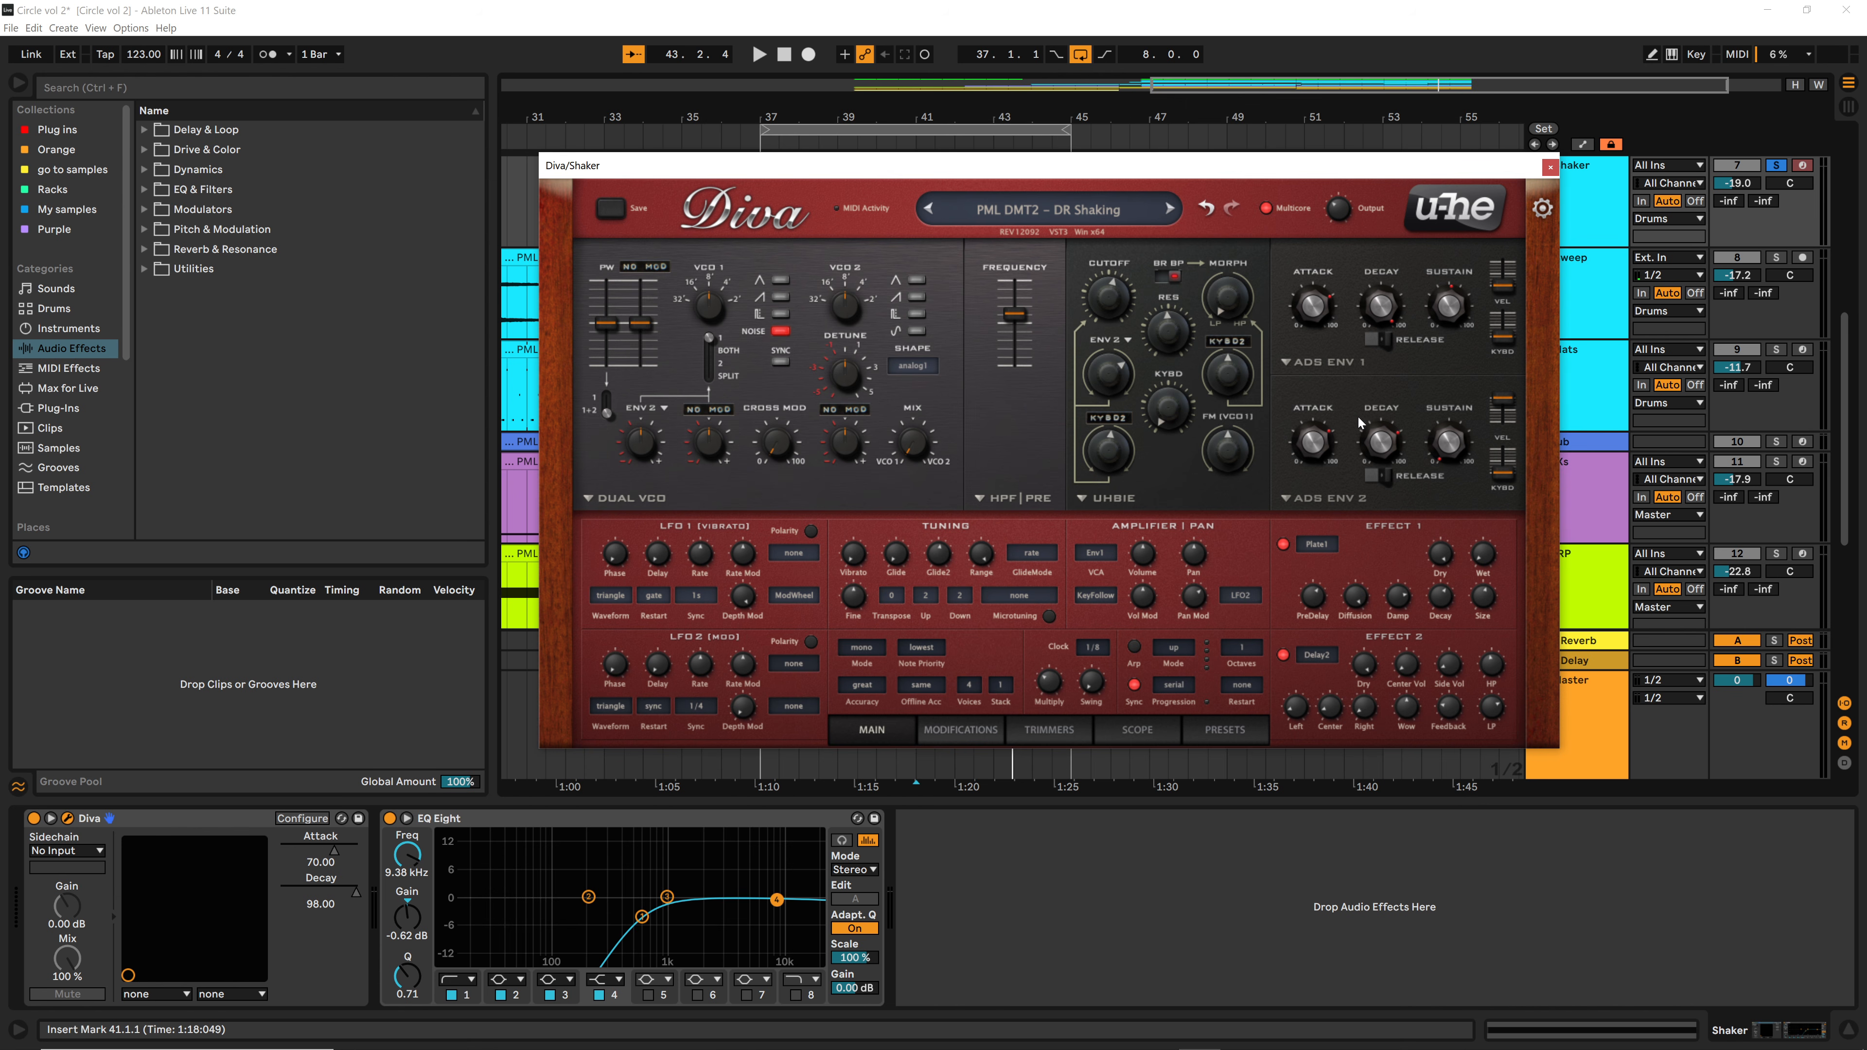
pyautogui.moveTo(1445, 456)
pyautogui.press('space')
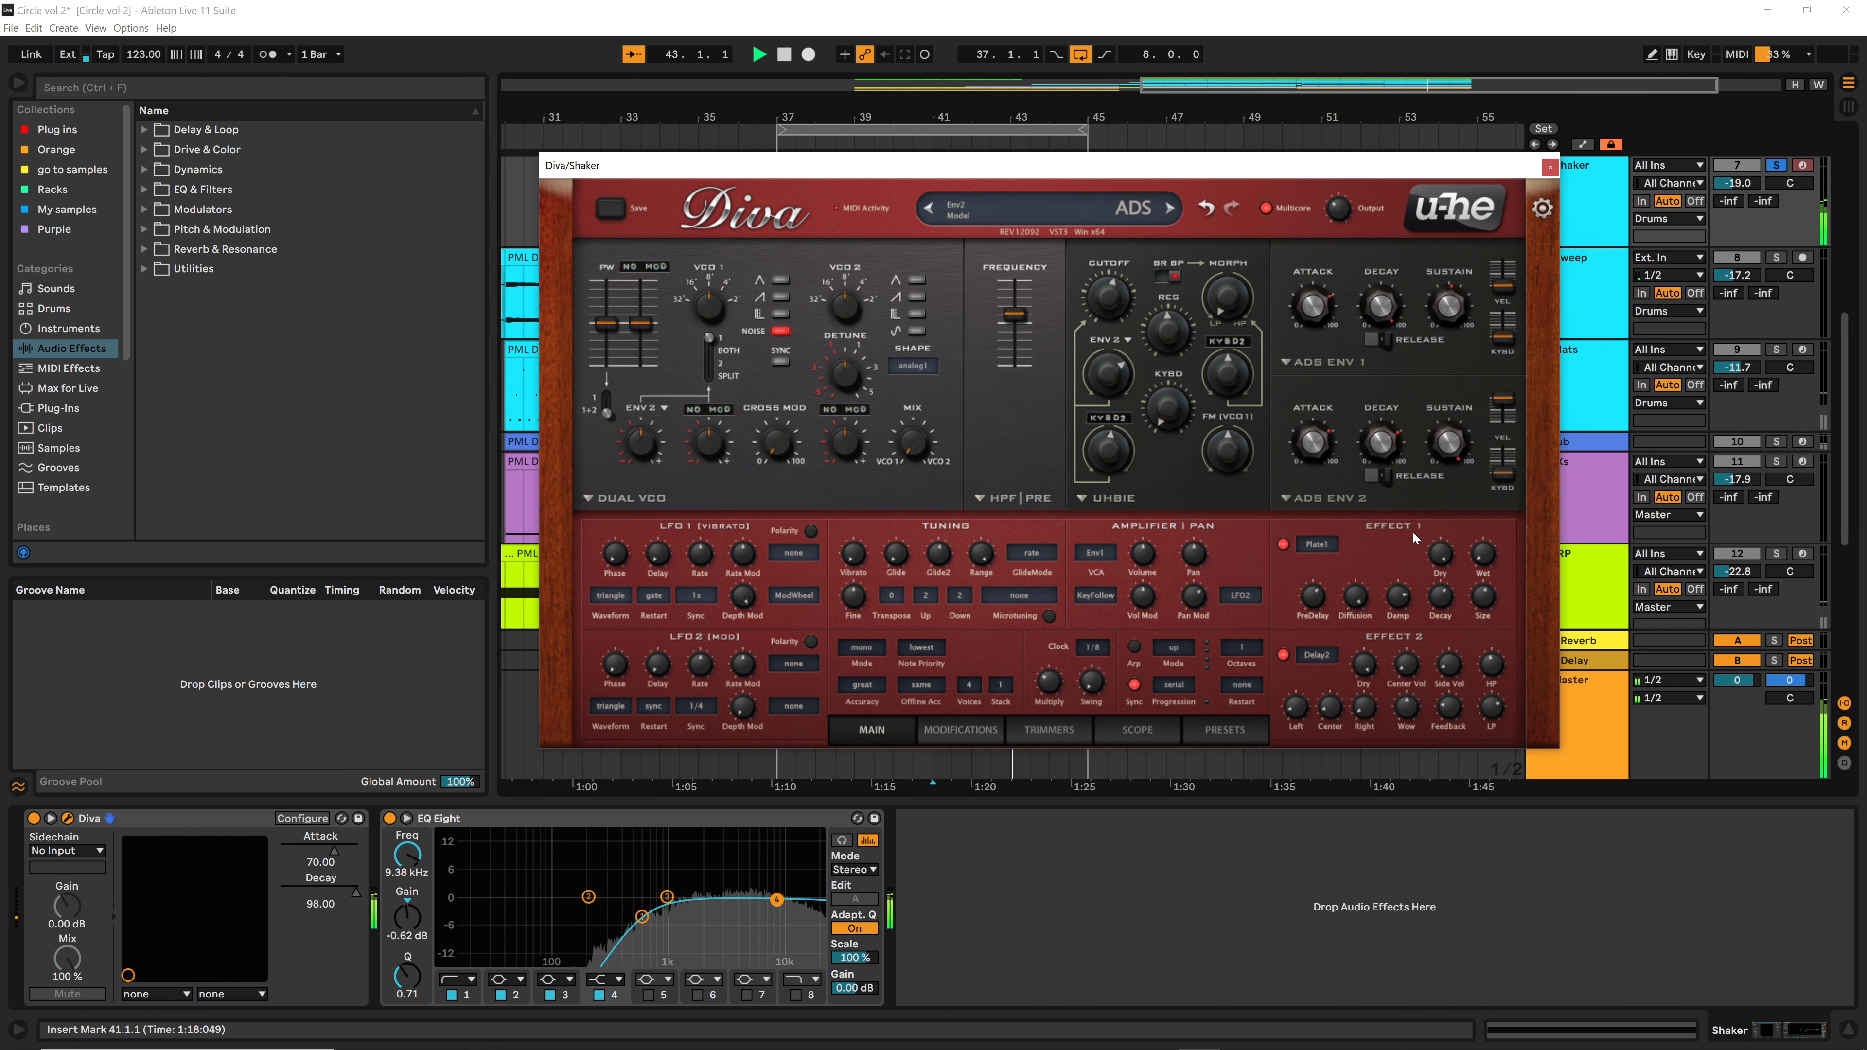
pyautogui.press('space')
pyautogui.click(1549, 168)
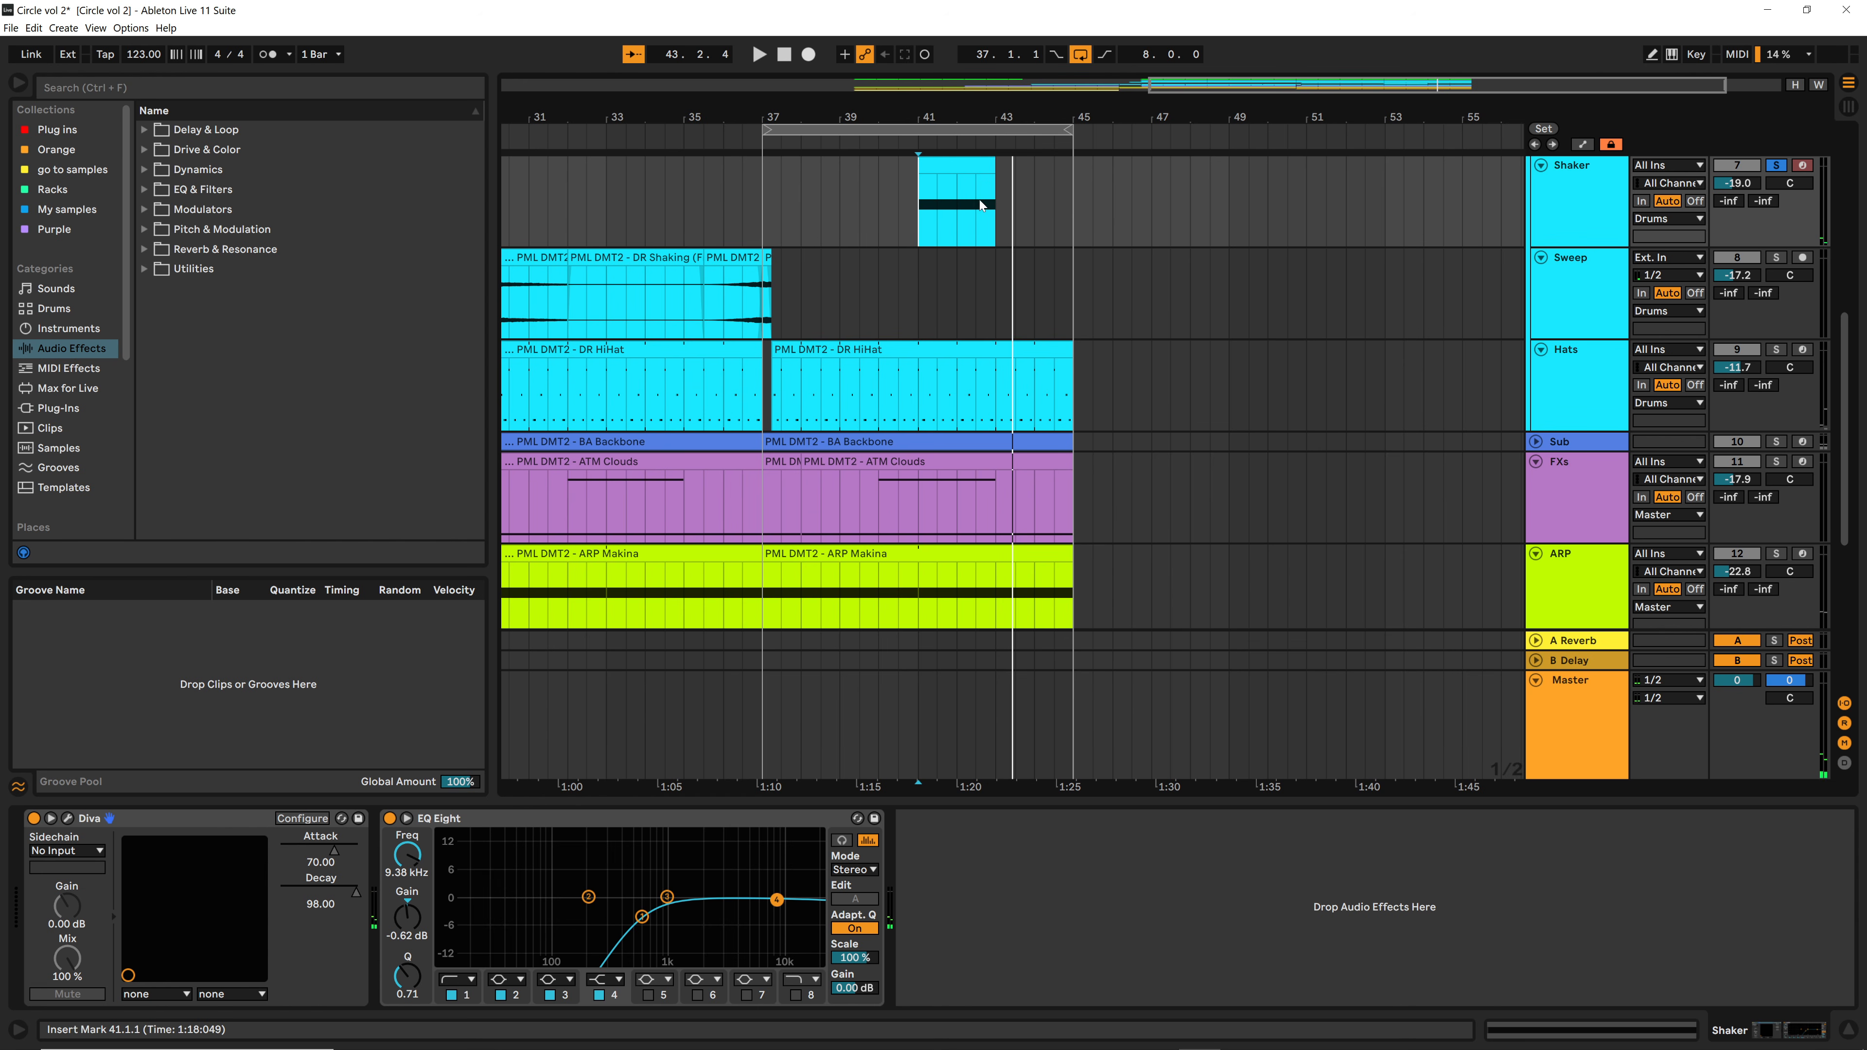
# Step: Freeze the duplicated Shaker track and flatten it to audio
pyautogui.moveTo(956, 117); pyautogui.dragTo(994, 112)
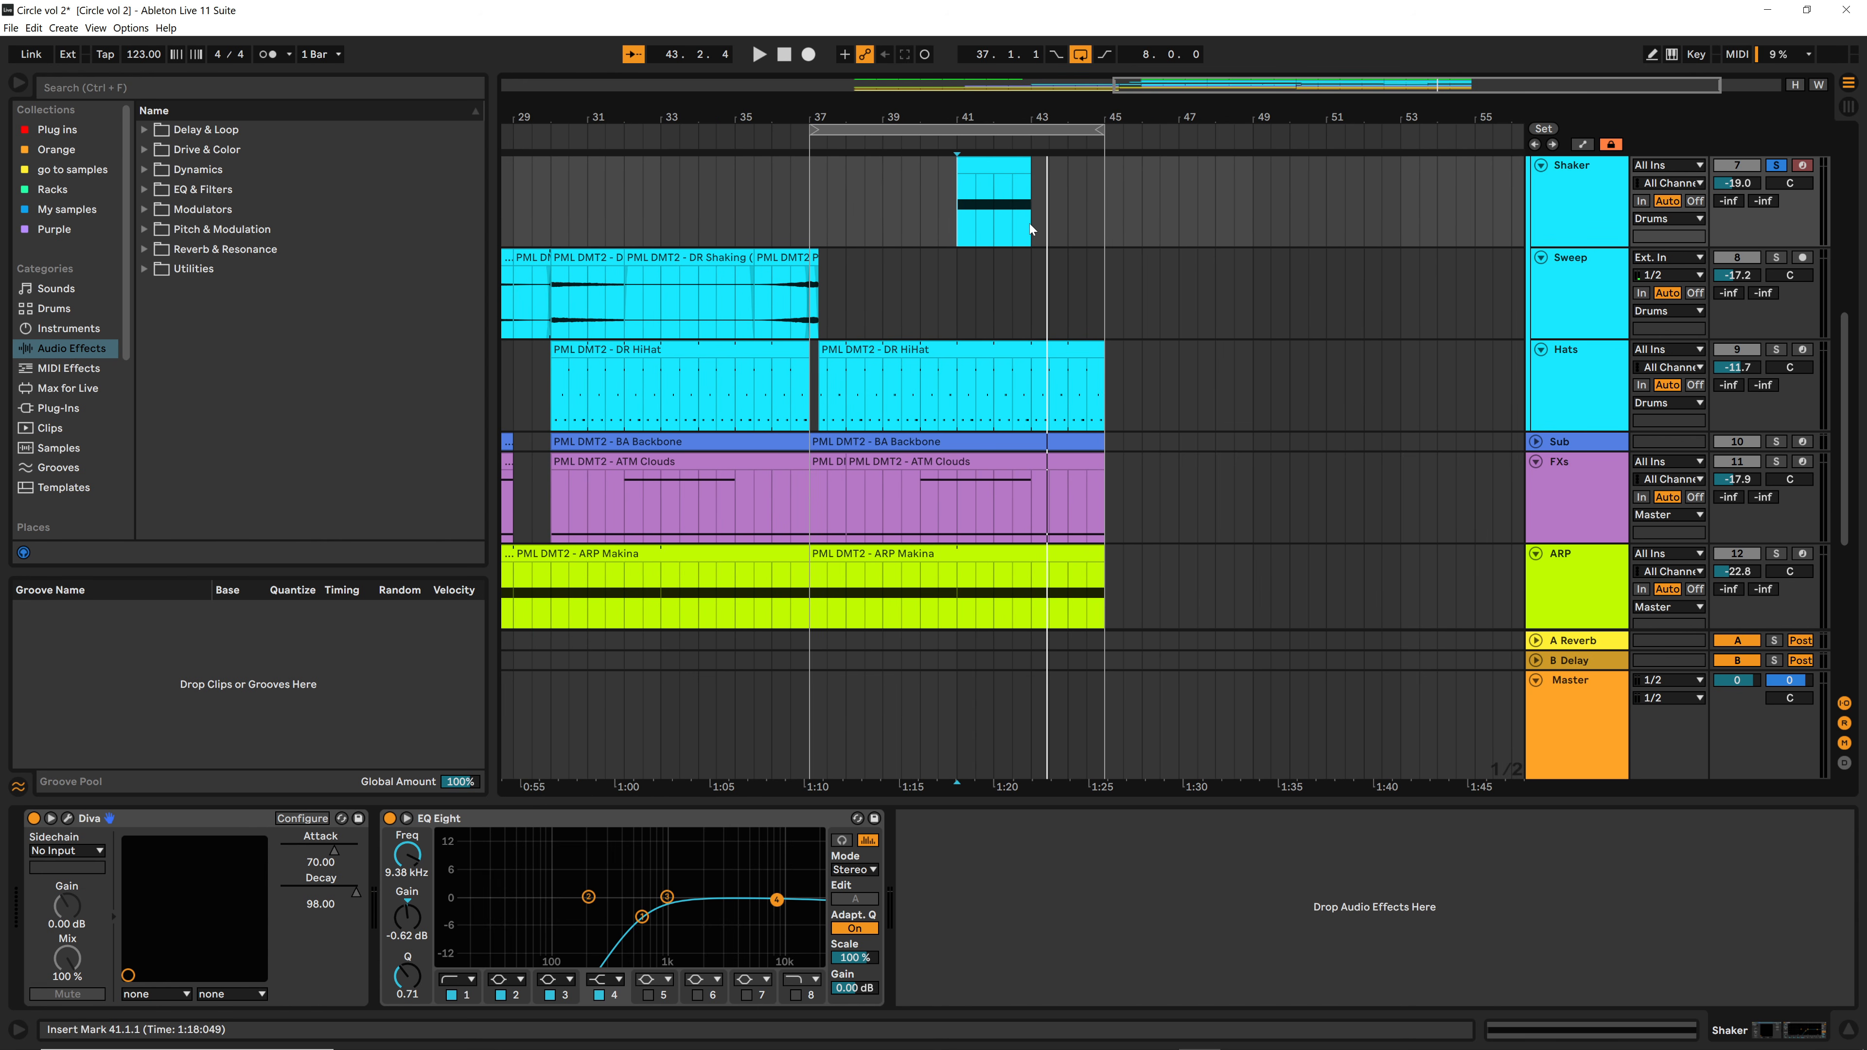
pyautogui.scroll(3, 1079, 261)
pyautogui.scroll(2, 1079, 261)
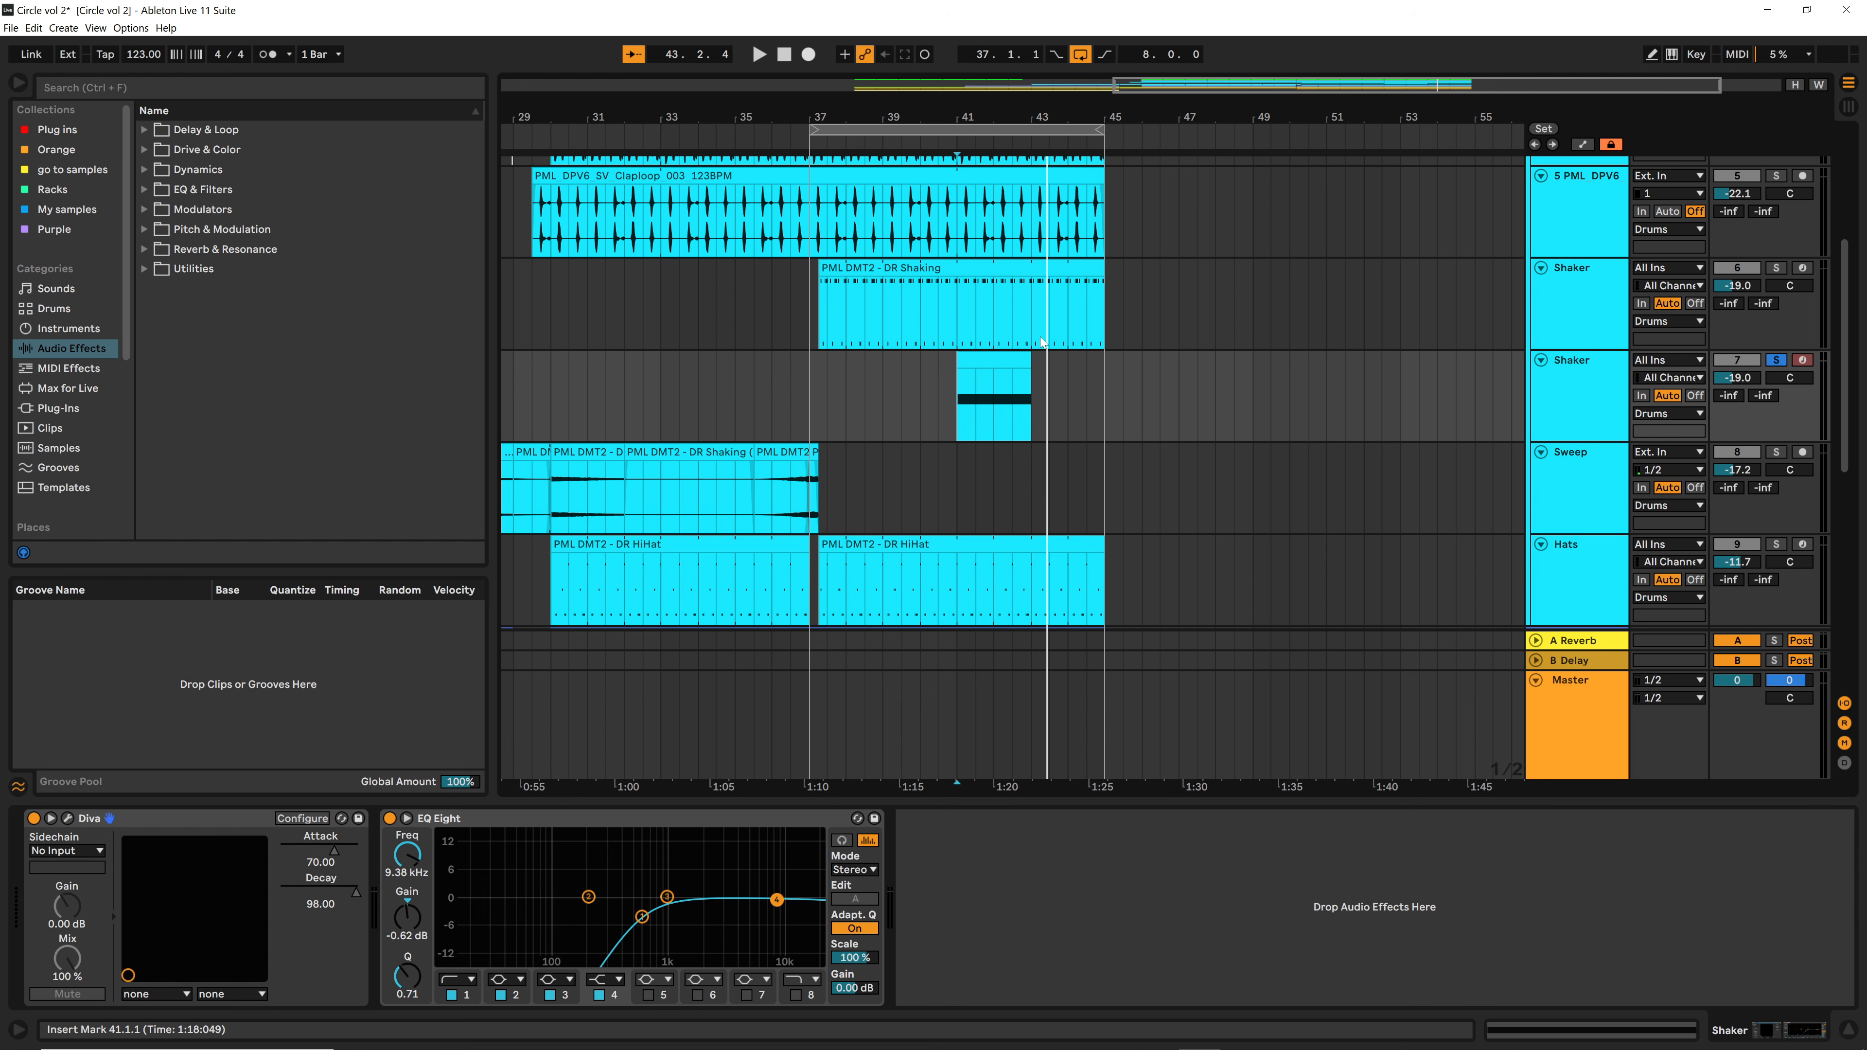
pyautogui.rightClick(1572, 391)
pyautogui.click(1588, 518)
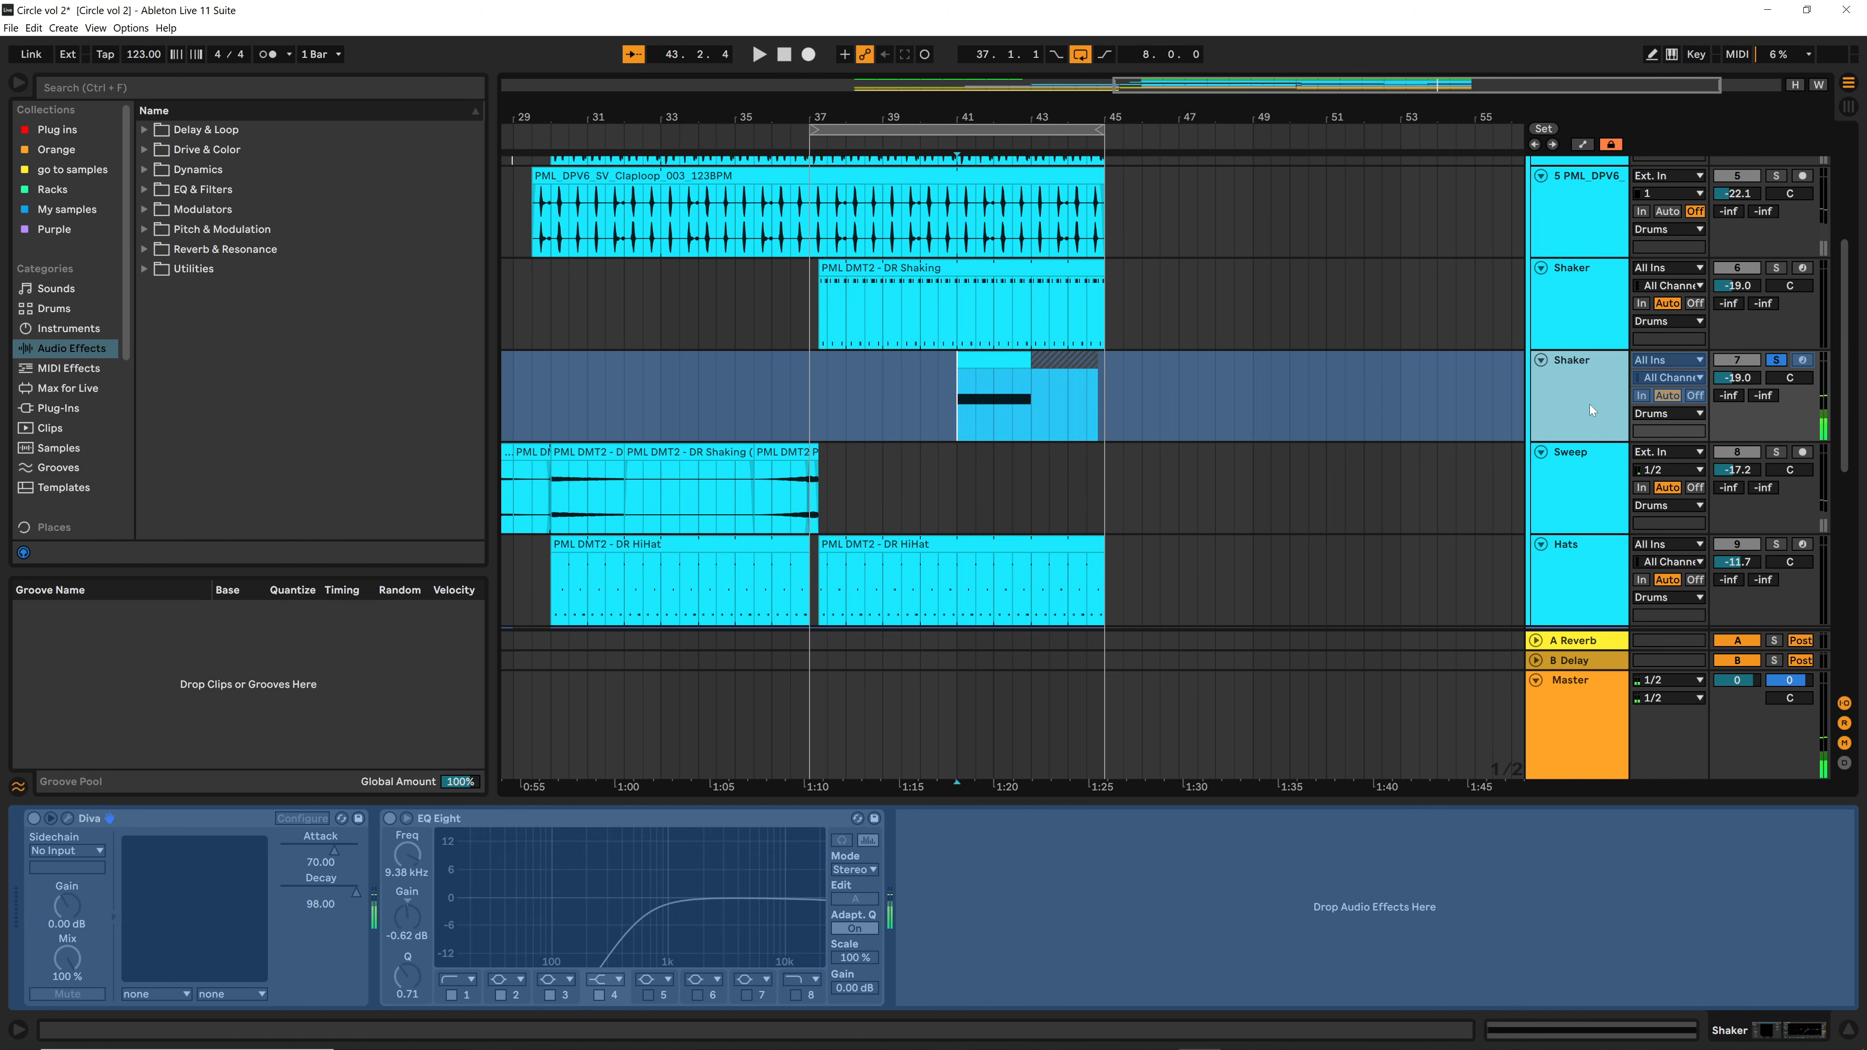
pyautogui.rightClick(1589, 404)
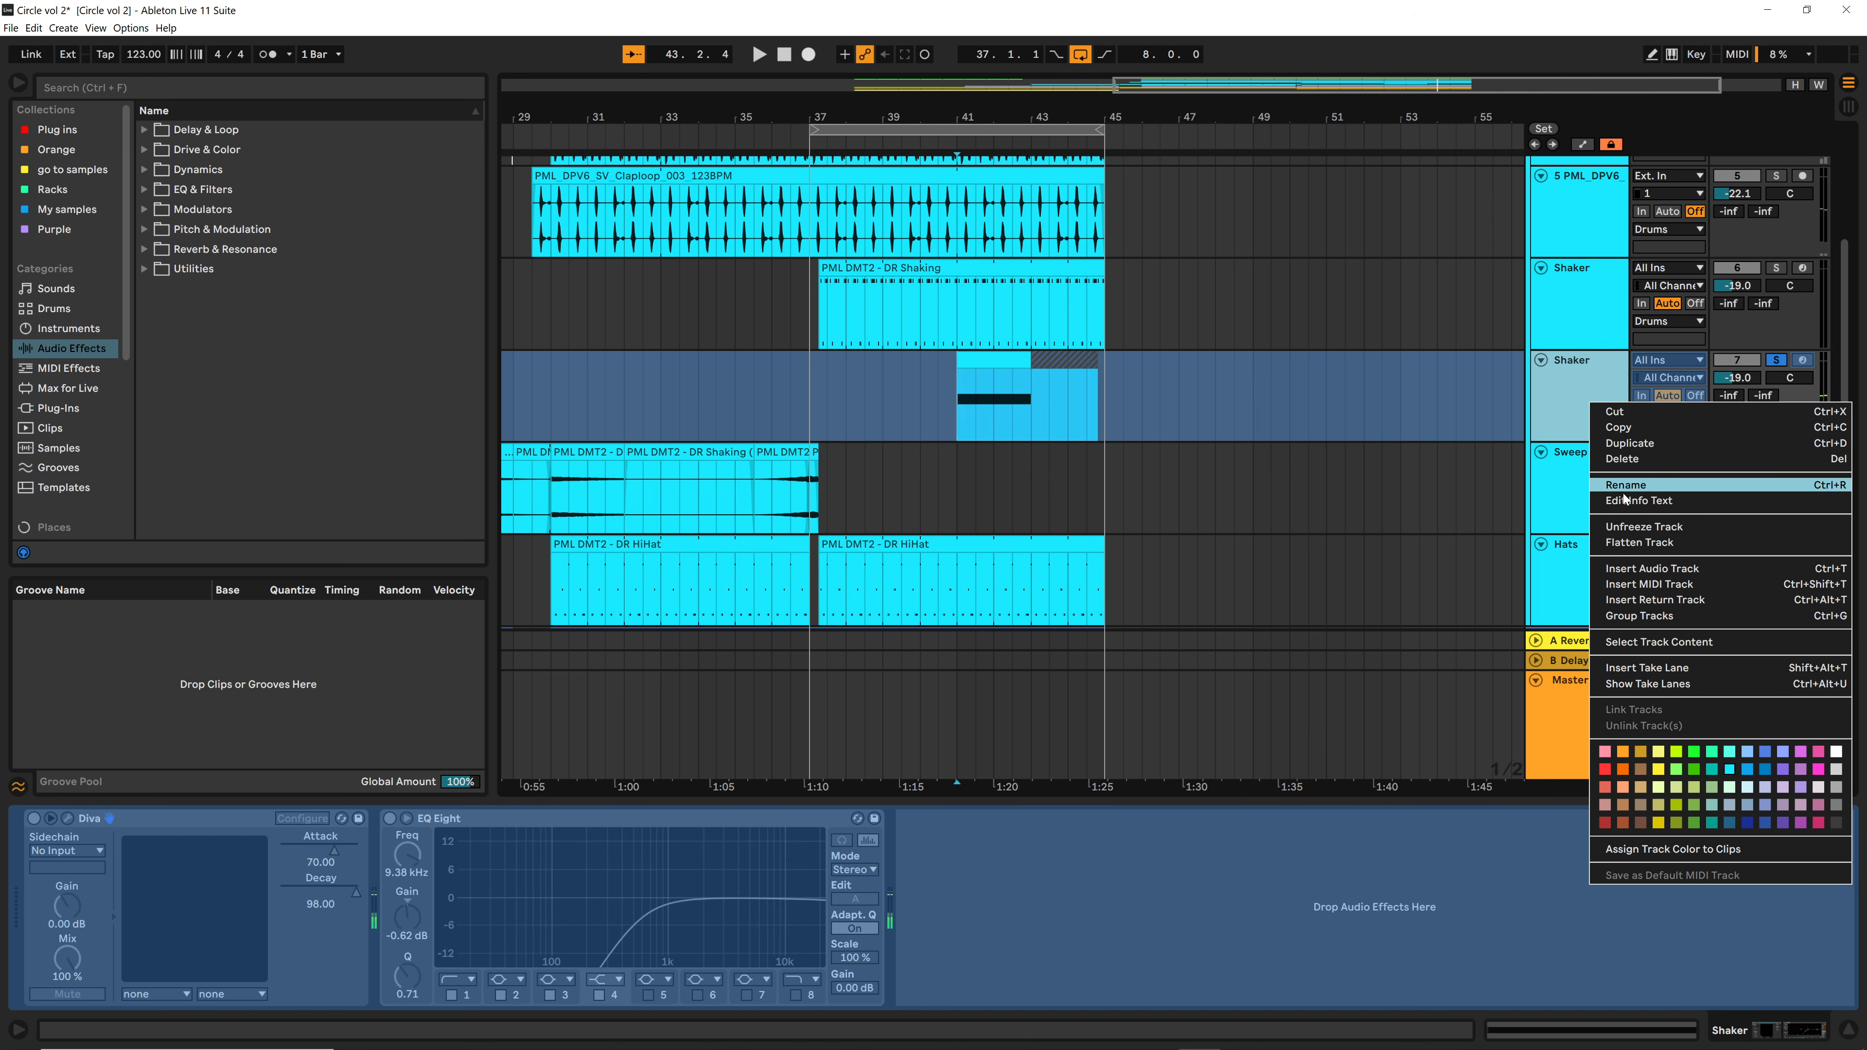
pyautogui.click(1632, 542)
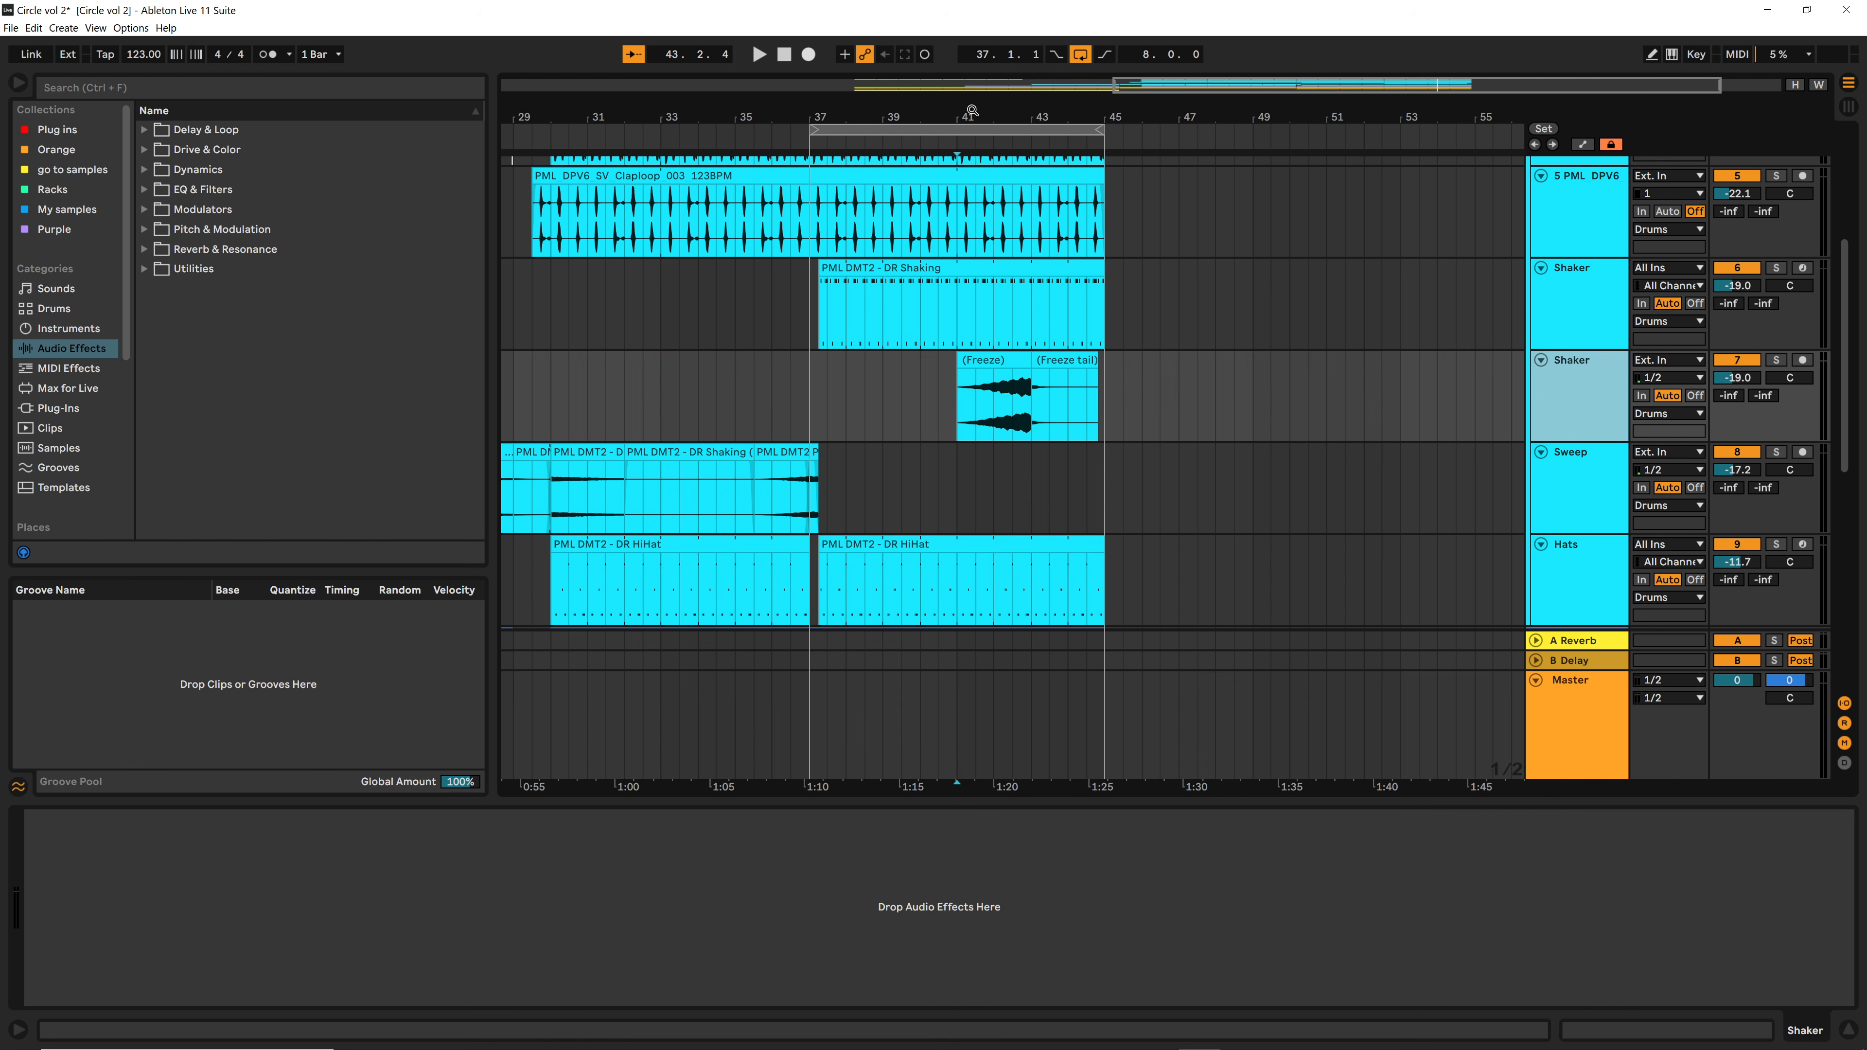
# Step: Copy the last beat of the flattened noise sweep to the first beat of bar 37 on the same track
pyautogui.moveTo(970, 111); pyautogui.dragTo(1031, 390)
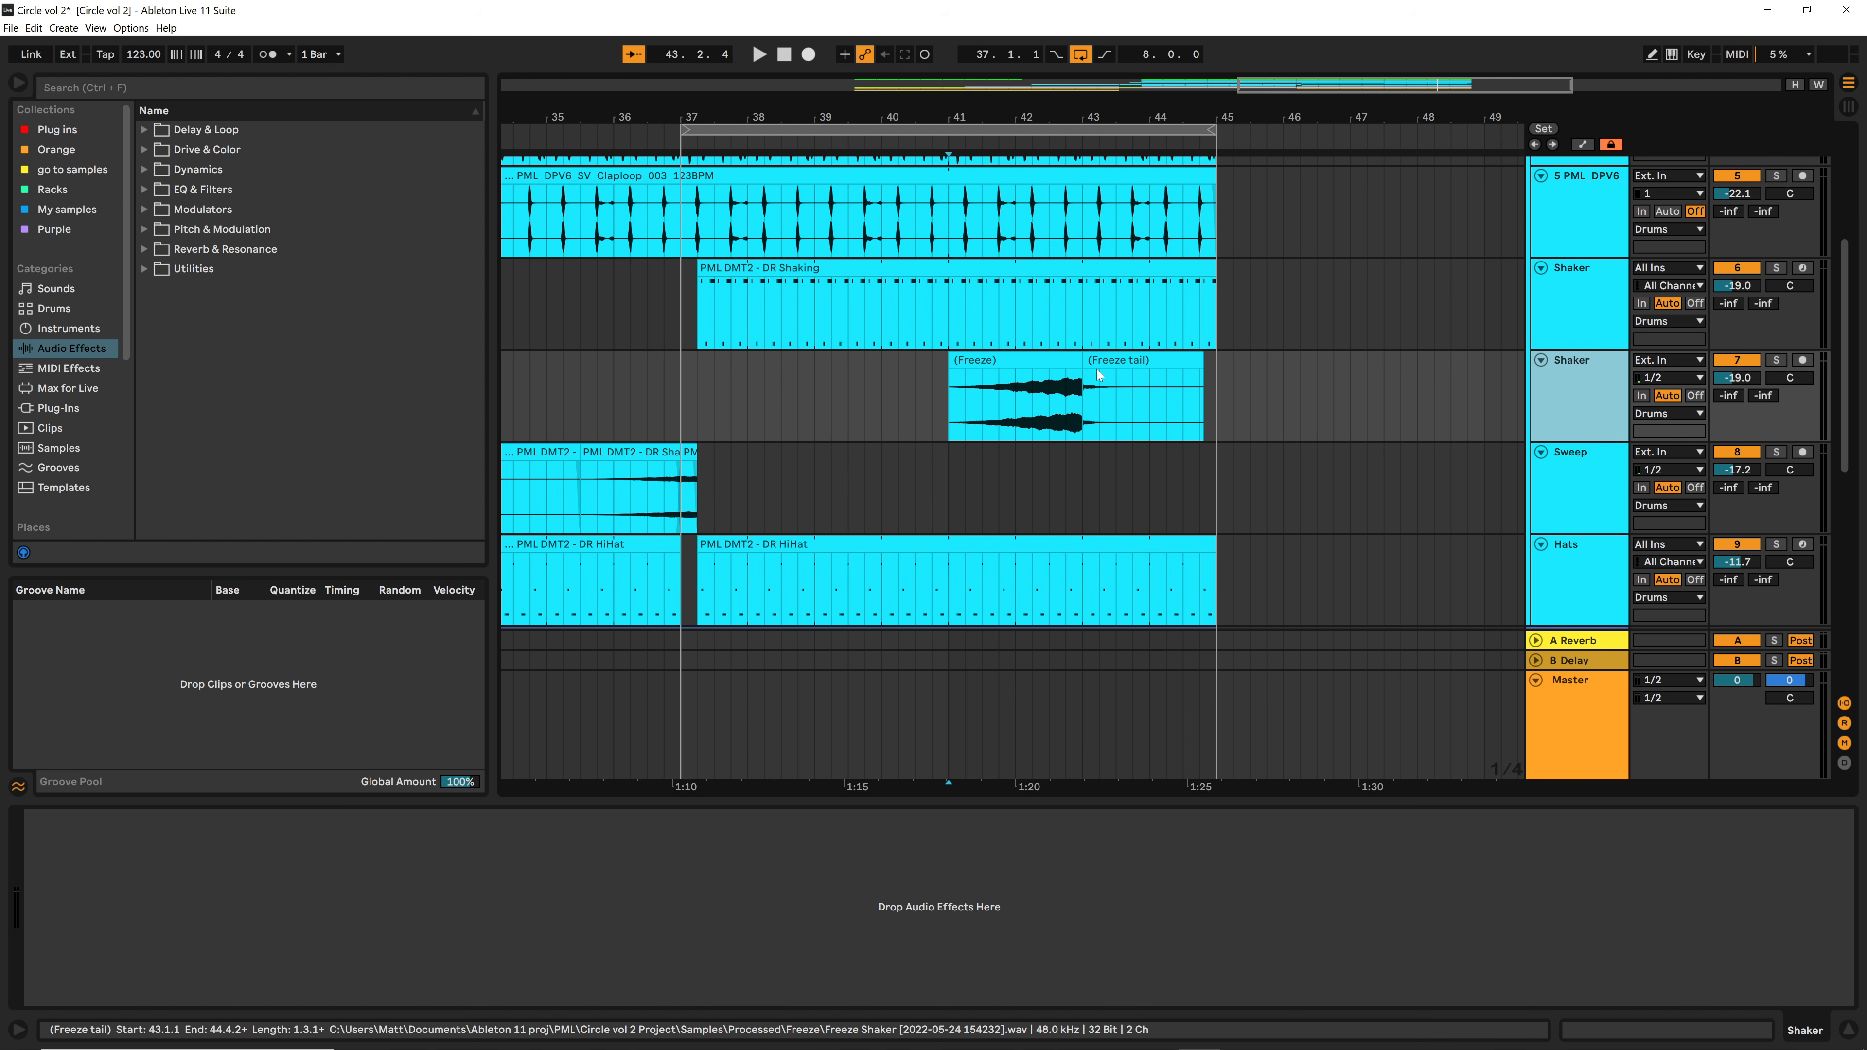
pyautogui.moveTo(948, 409); pyautogui.dragTo(690, 380)
pyautogui.moveTo(668, 123); pyautogui.dragTo(667, 190)
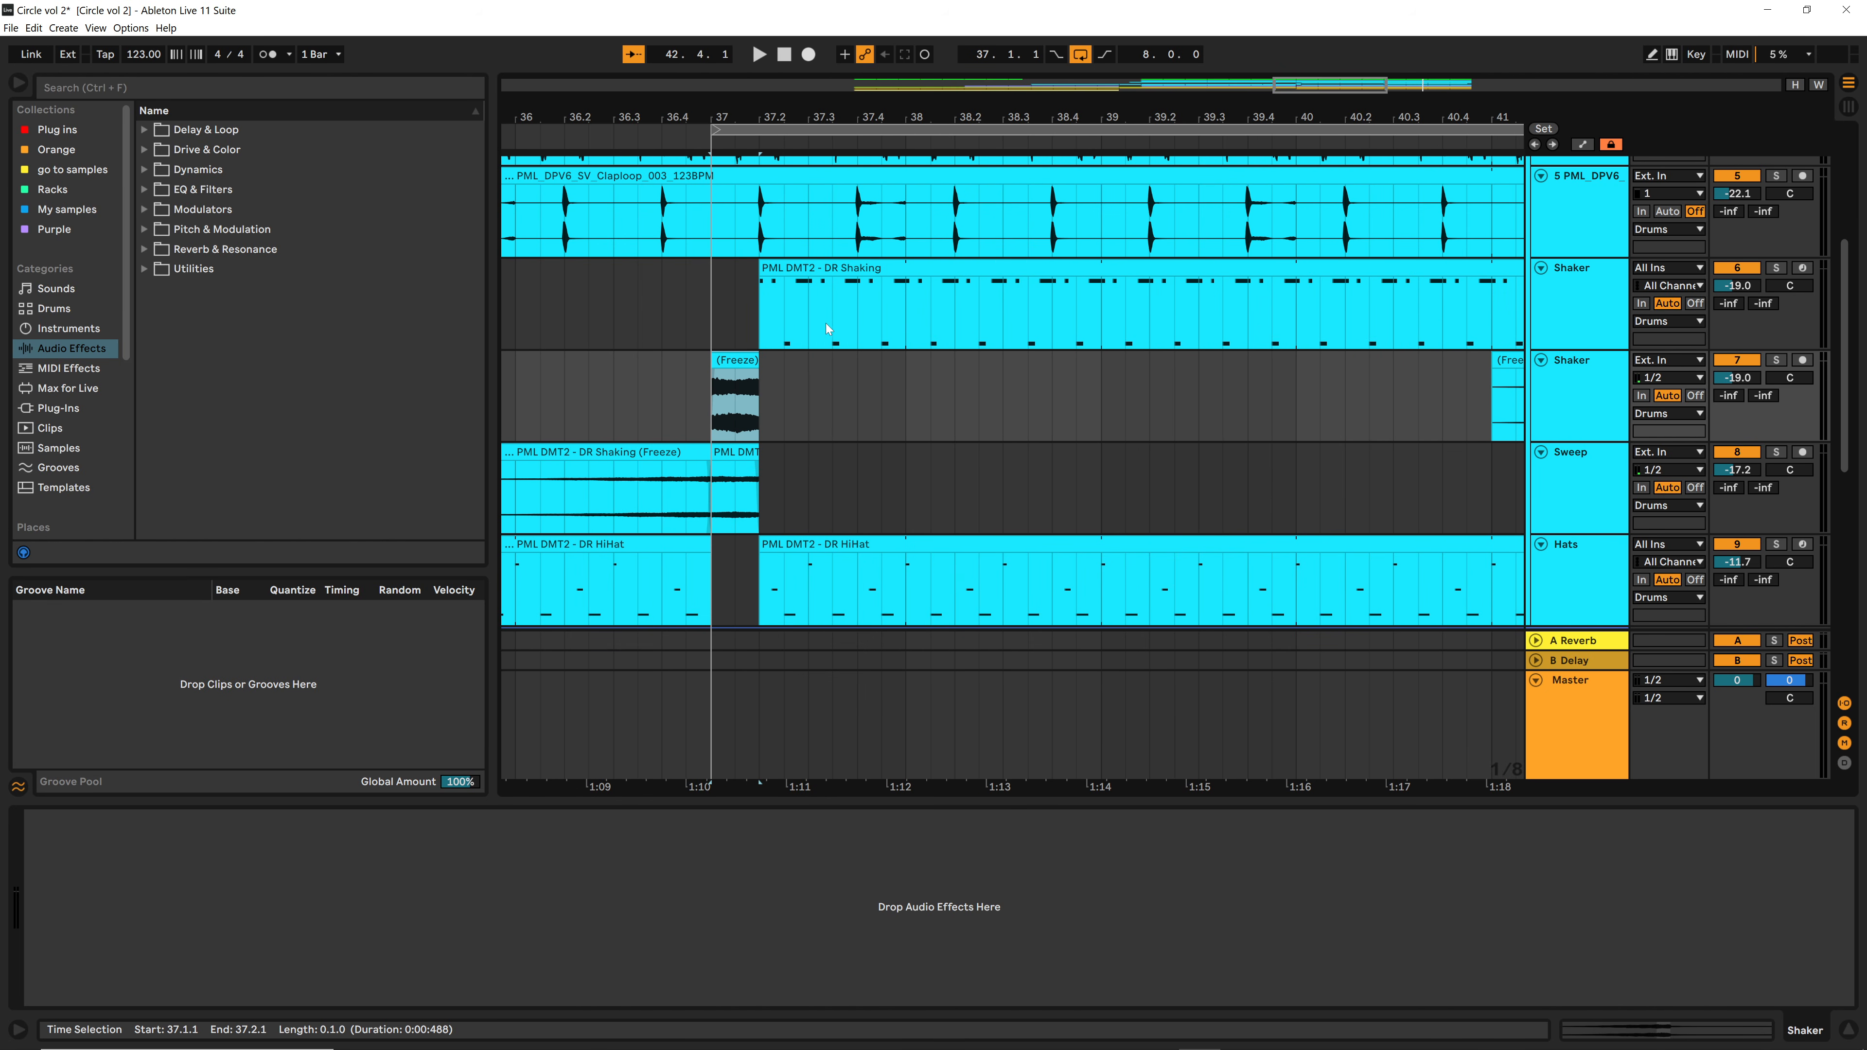
# Step: Lower the gain of the one-beat noise clip at bar 37 to -1.42 dB
pyautogui.doubleClick(736, 361)
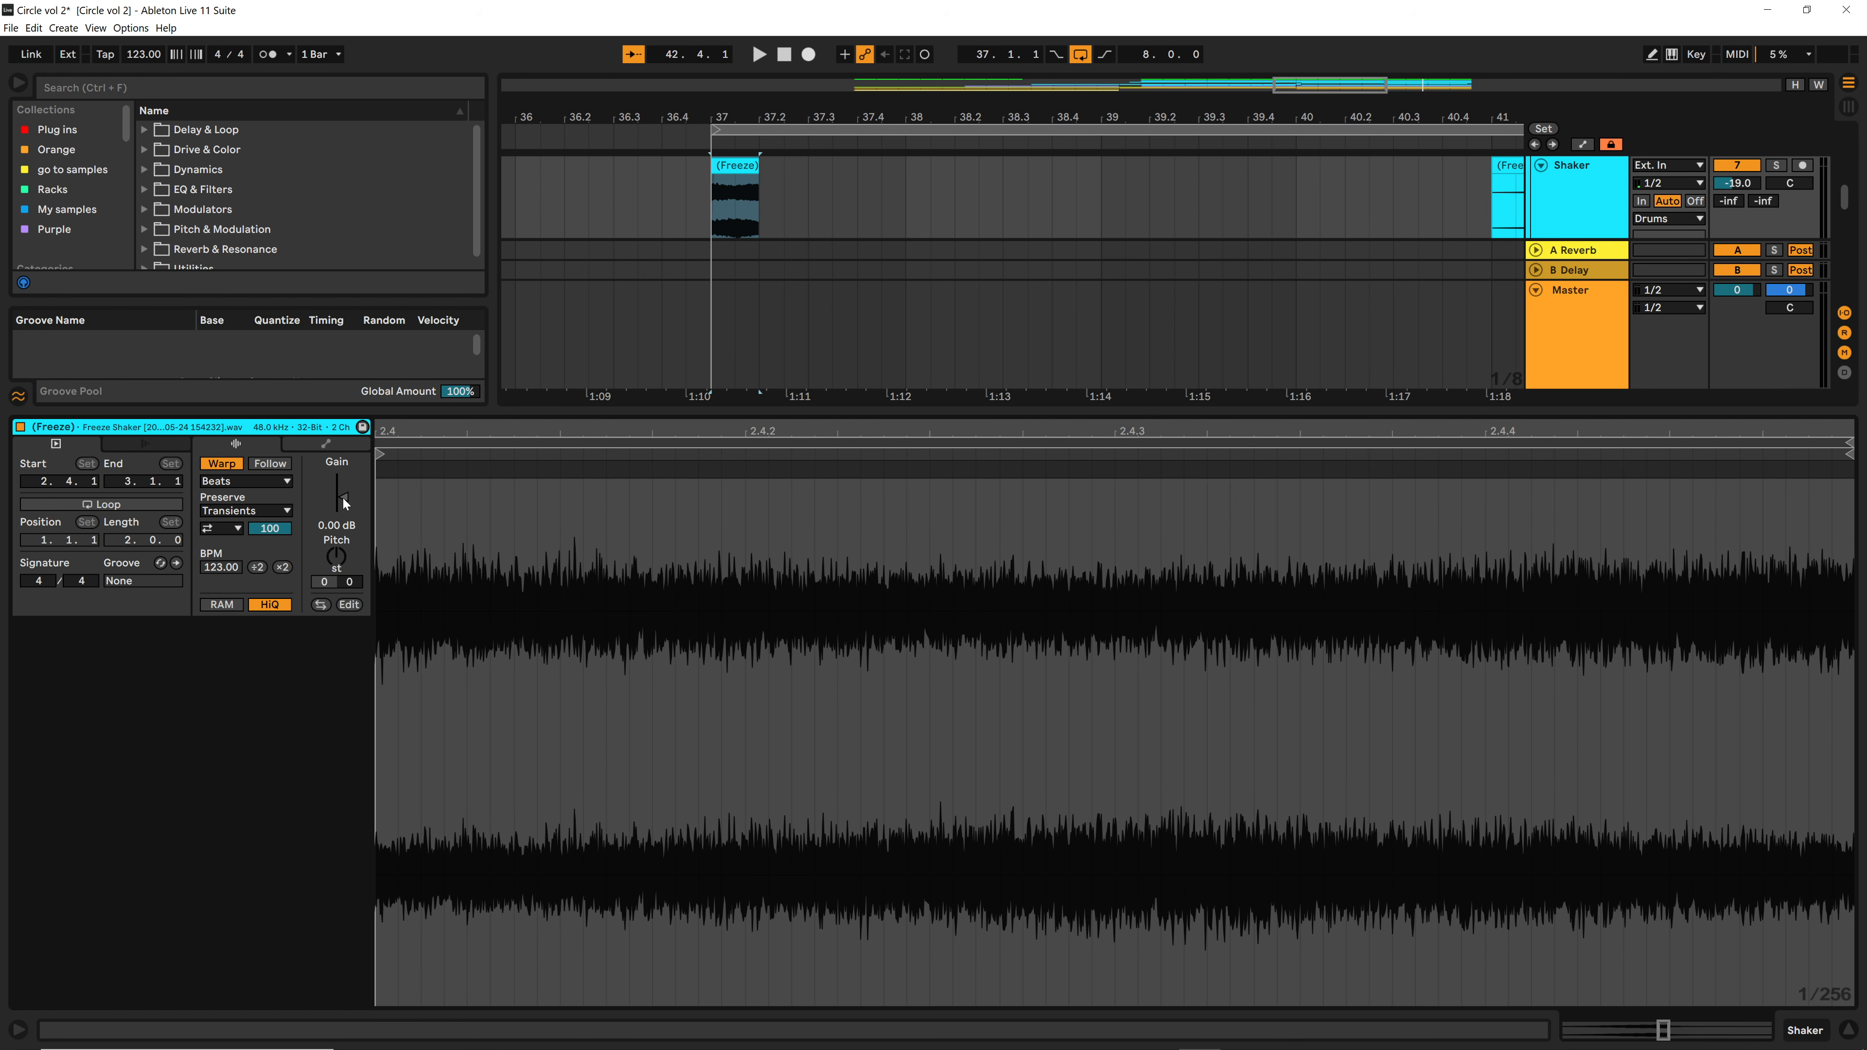
pyautogui.moveTo(345, 504); pyautogui.dragTo(345, 524)
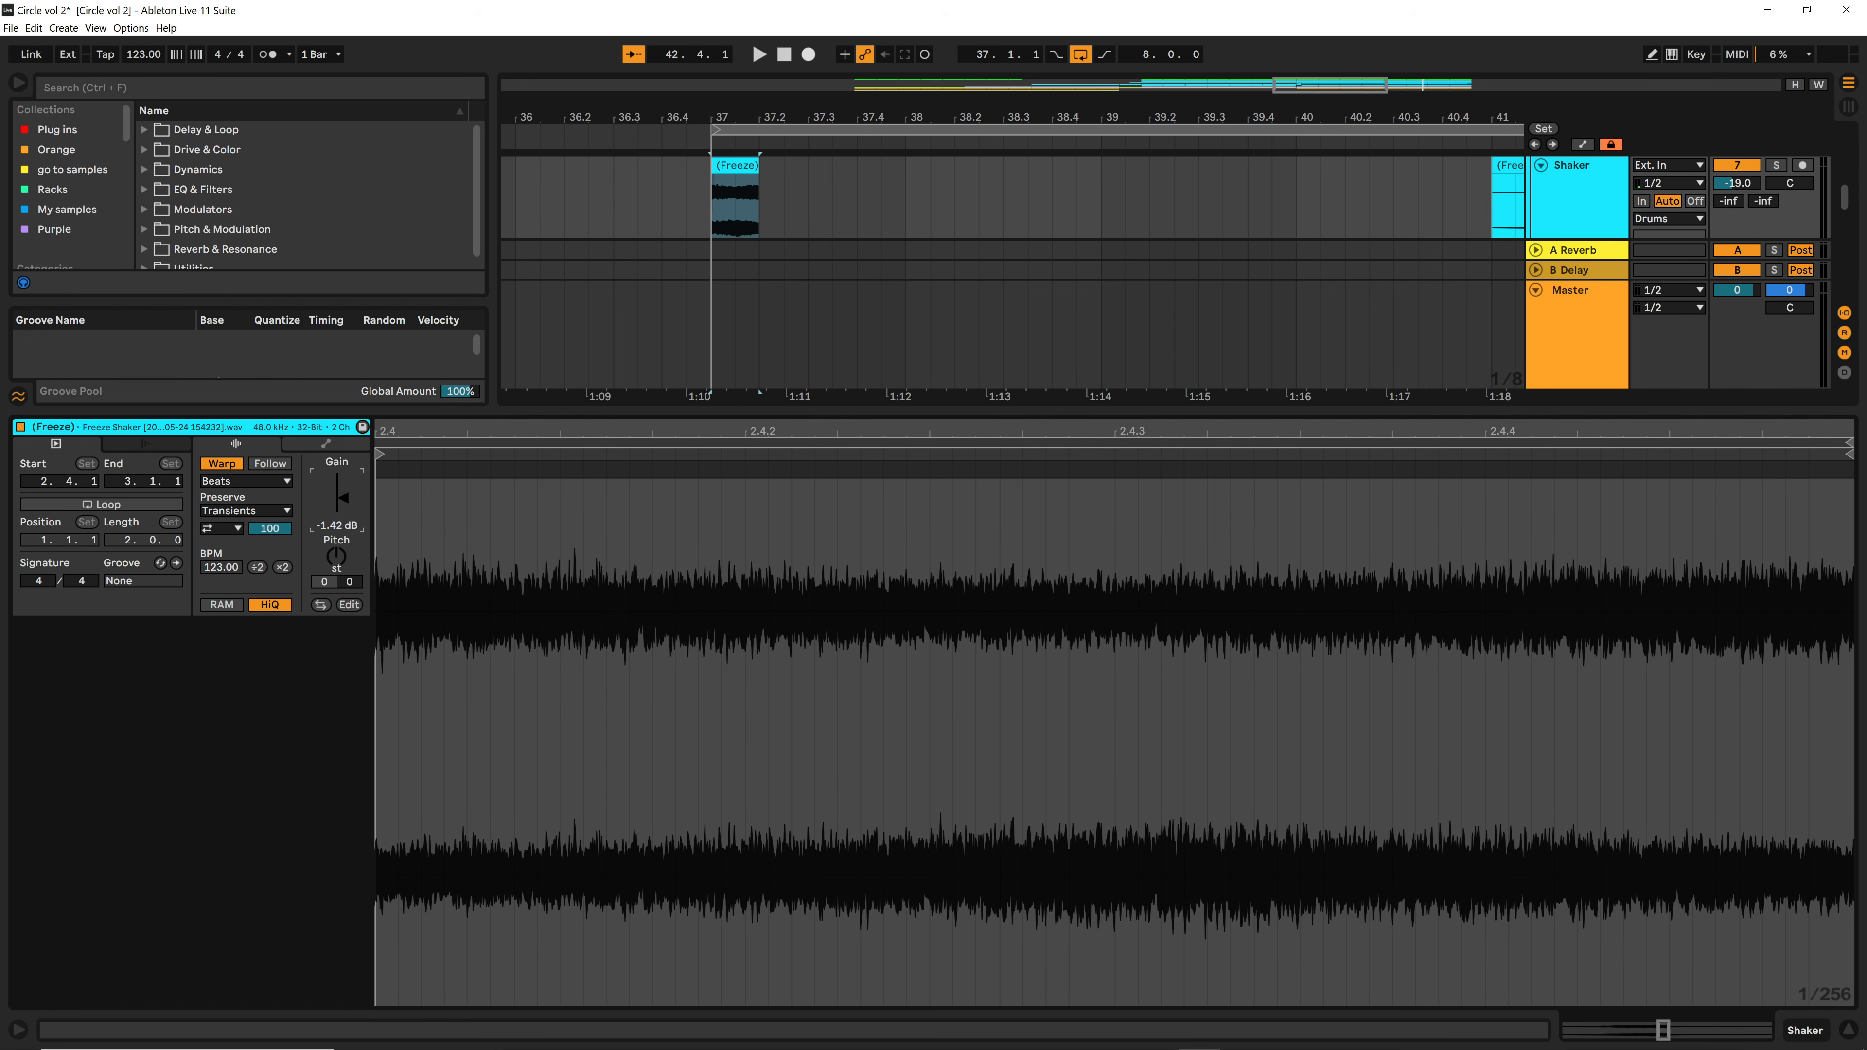
pyautogui.click(1847, 1030)
# Step: Delete the Sweep track's one-beat clip at bar 37 and audition the transition from 36.3
pyautogui.click(728, 260)
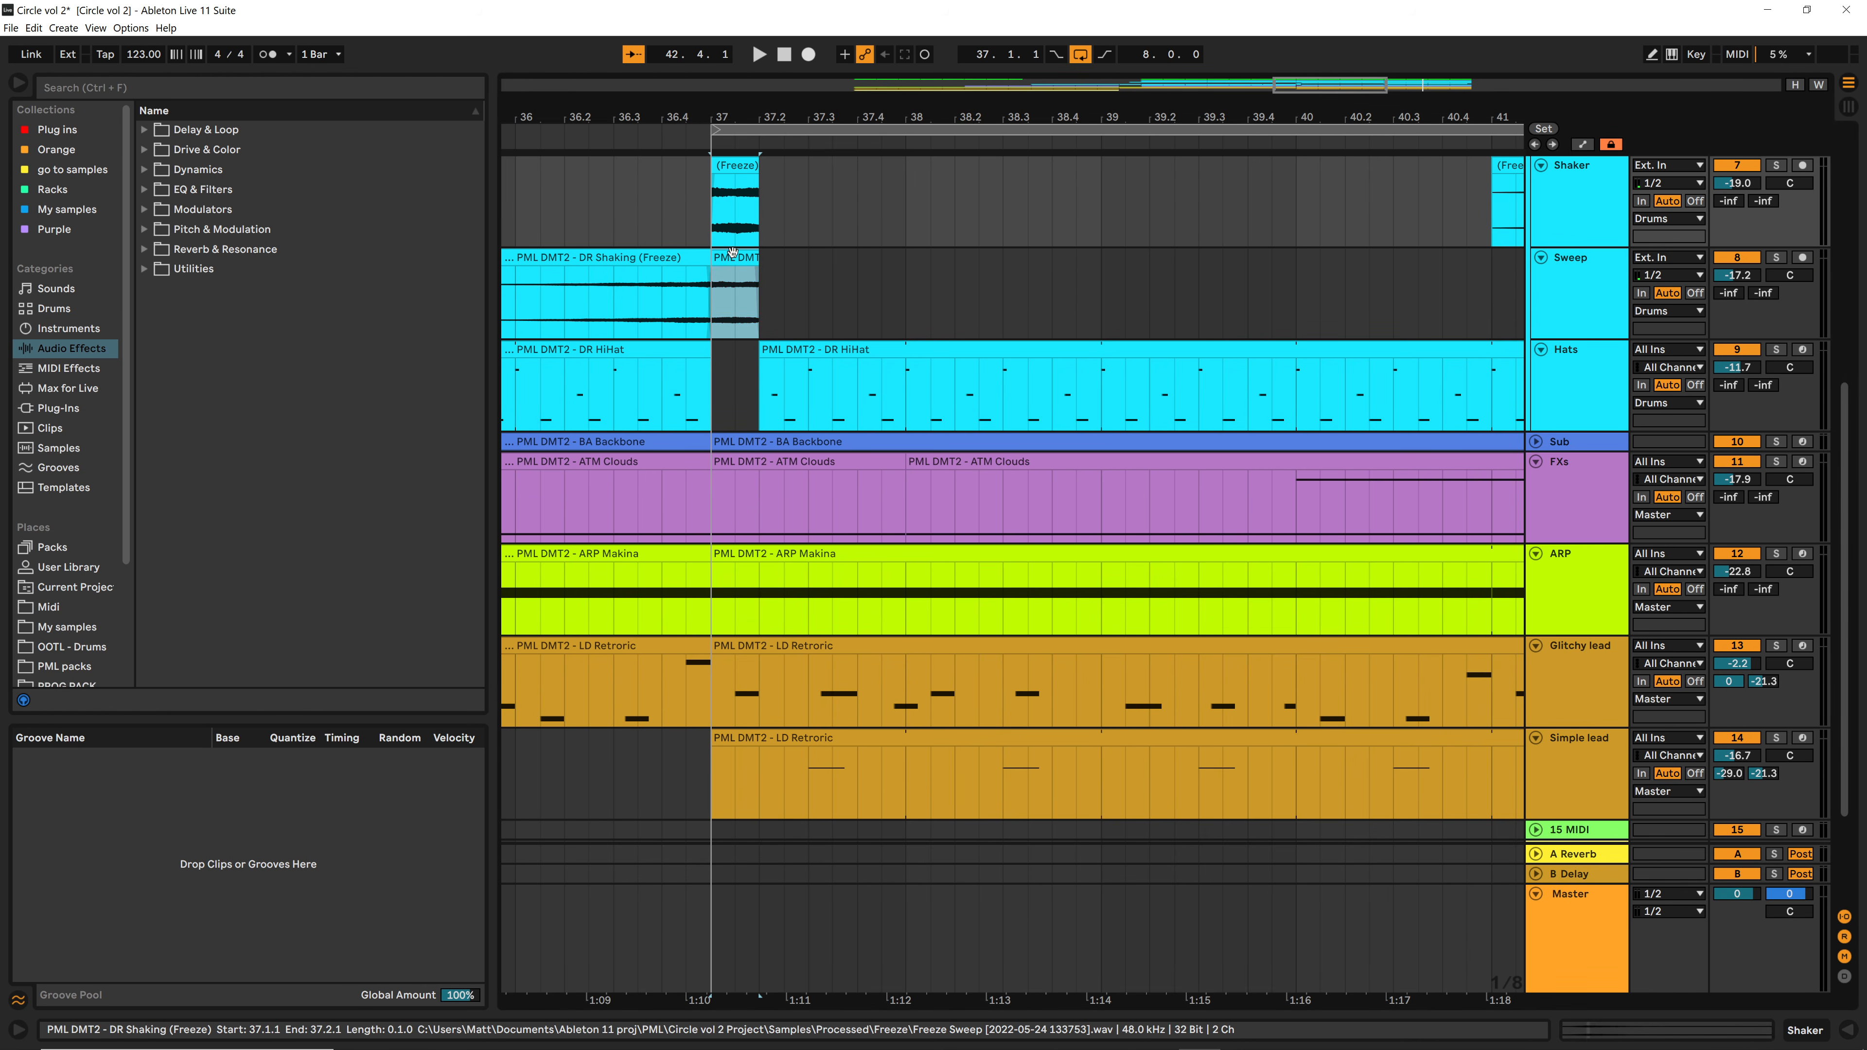
pyautogui.press('Delete')
pyautogui.click(614, 209)
pyautogui.press('space')
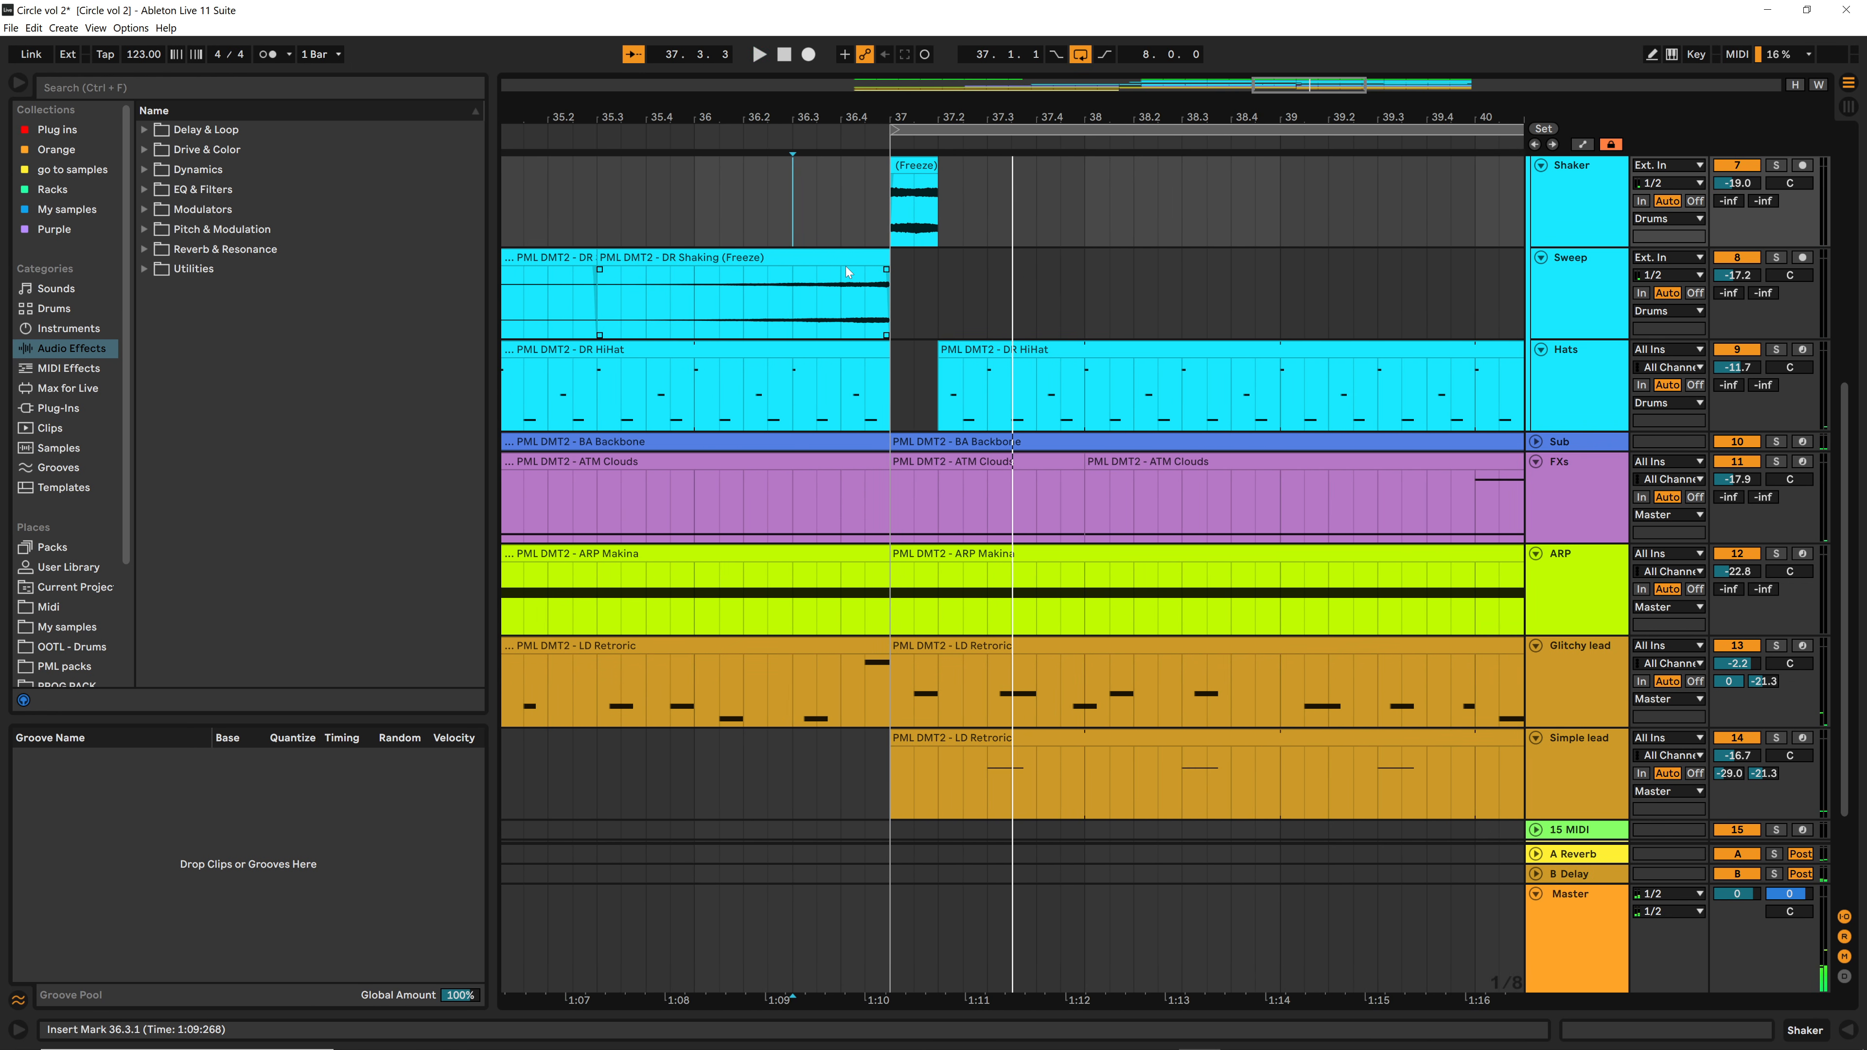
# Step: Clear the first beat of bar 37 on the Sub, FXs, ARP and lead tracks
pyautogui.scroll(5, 846, 250)
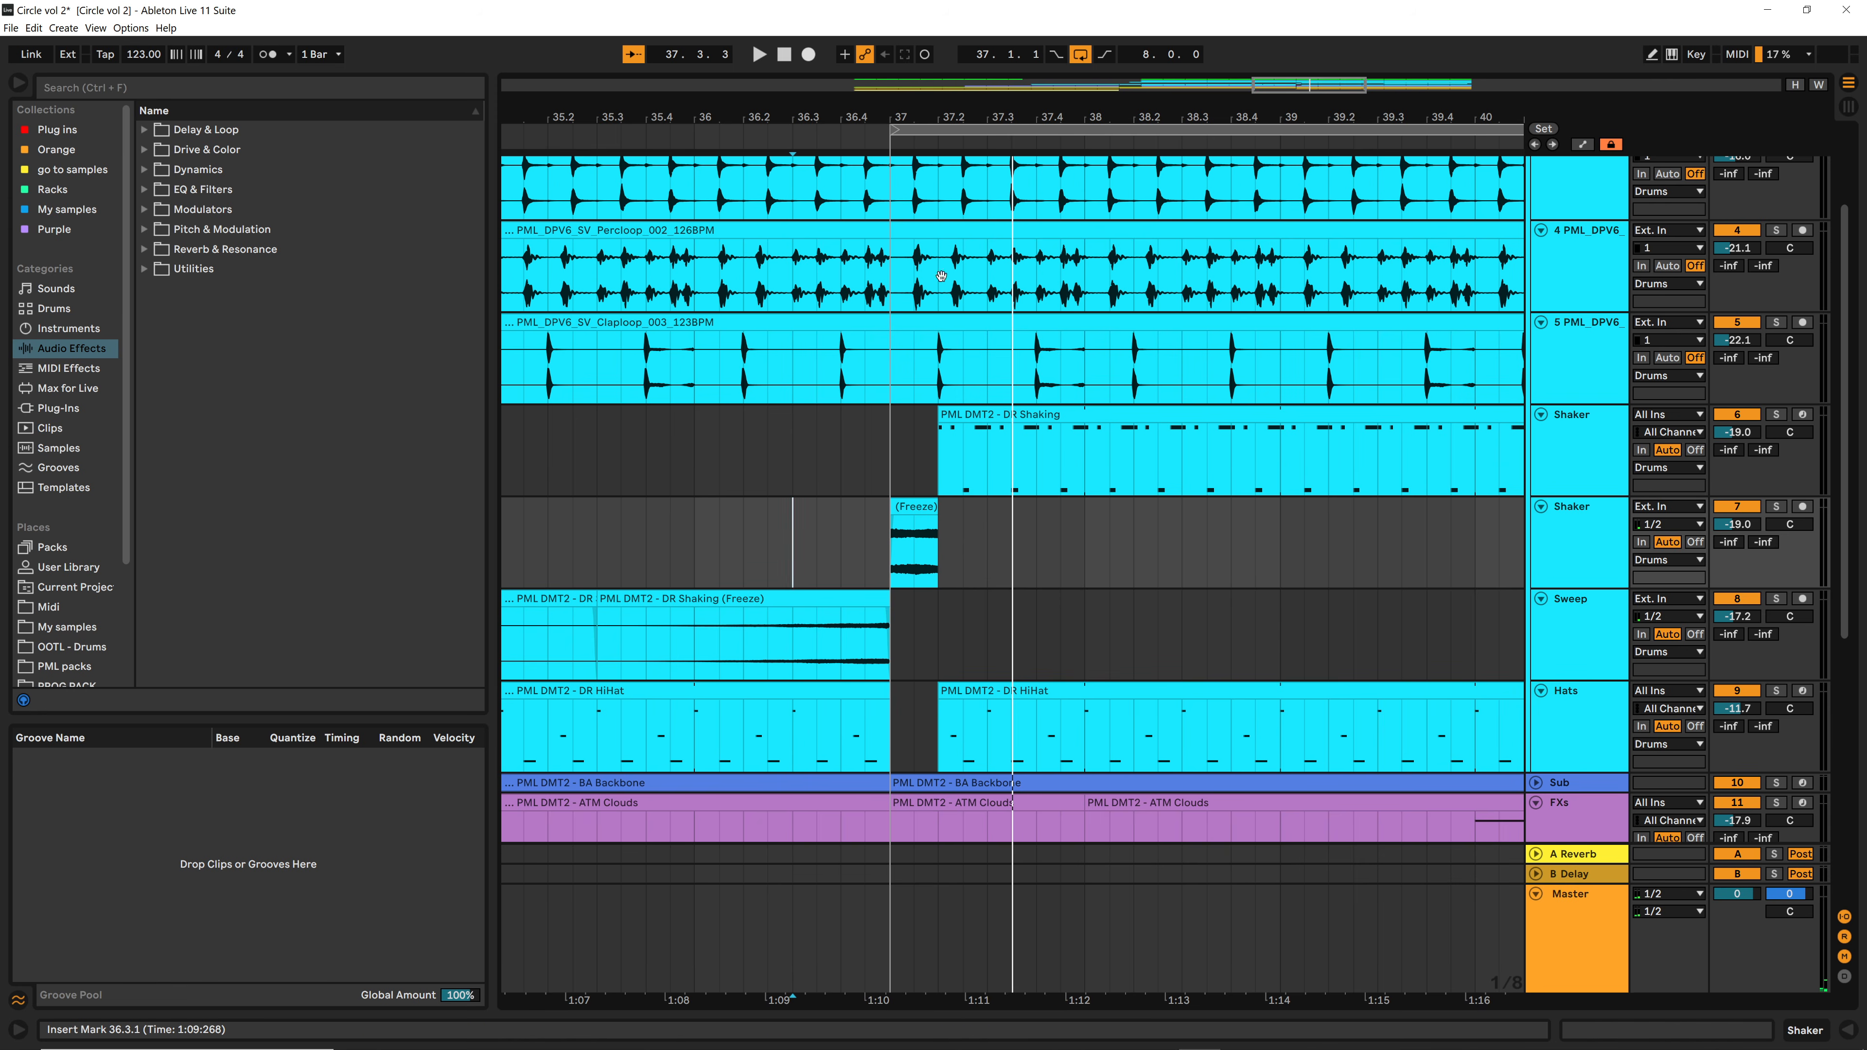
pyautogui.scroll(-1, 936, 442)
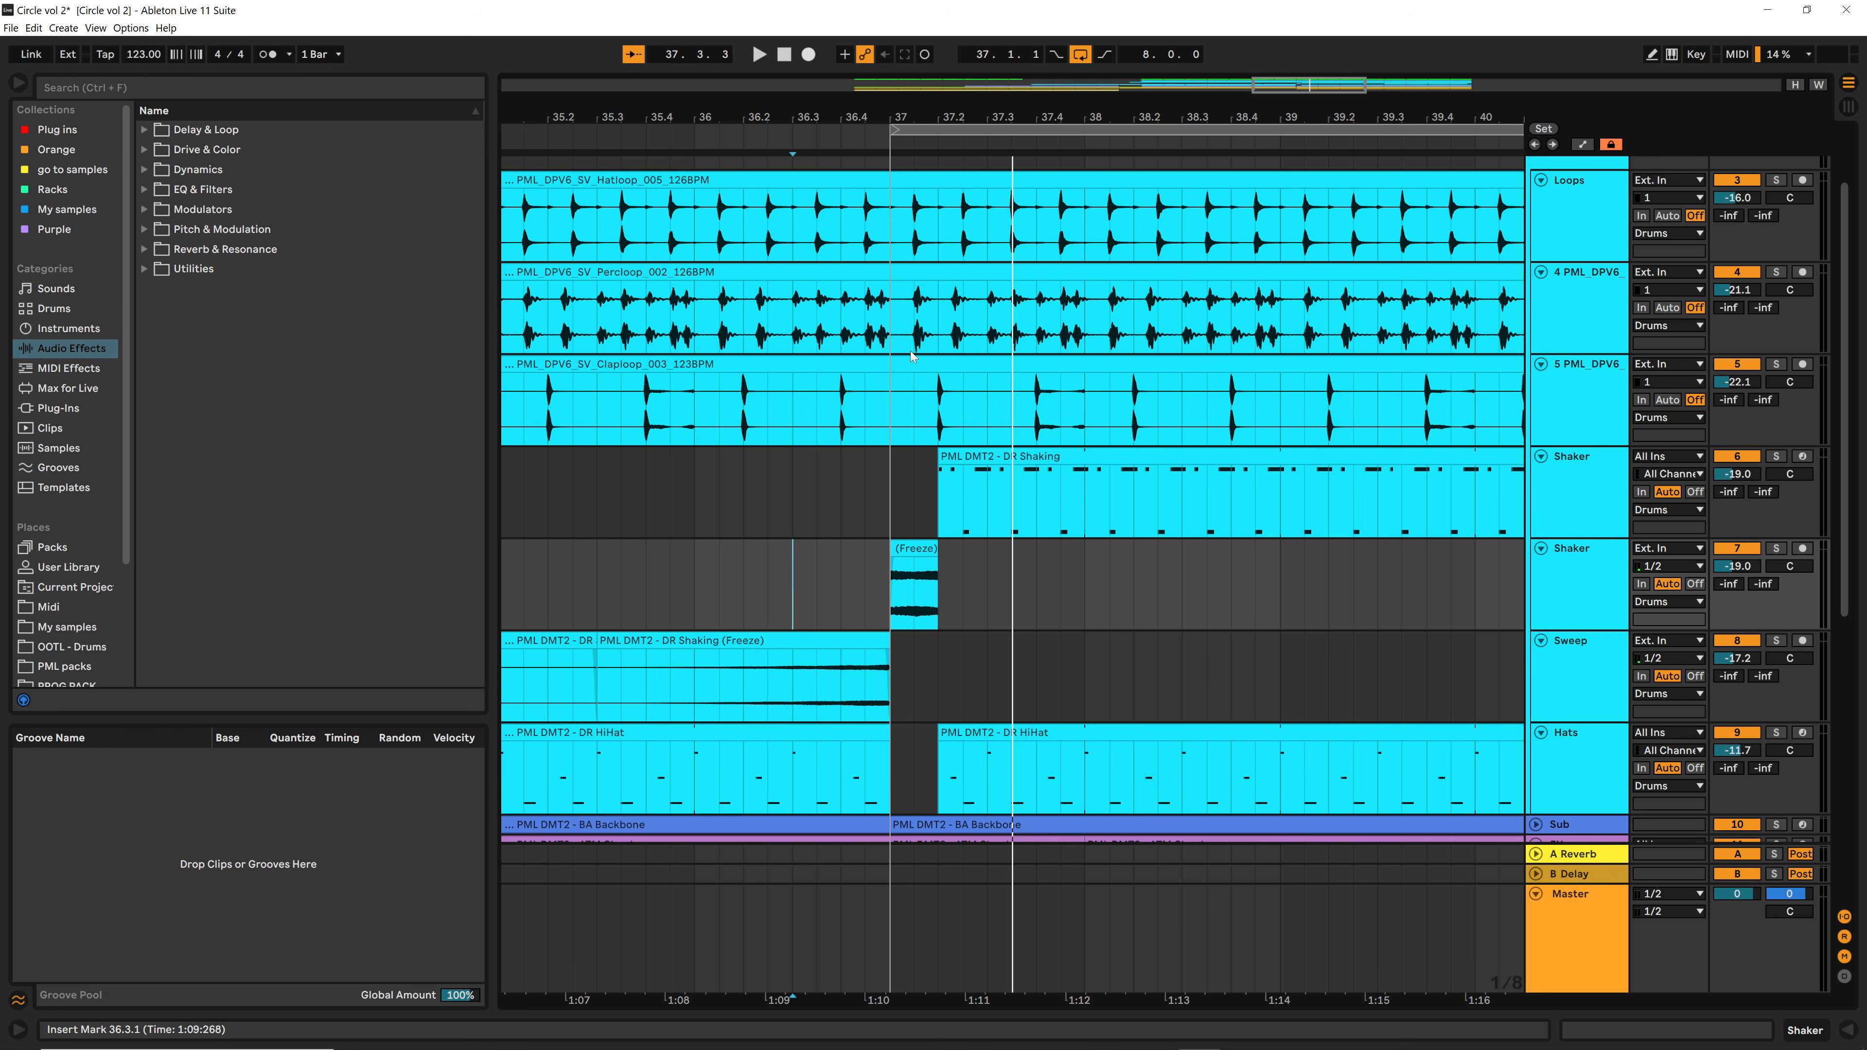
pyautogui.scroll(-9, 924, 410)
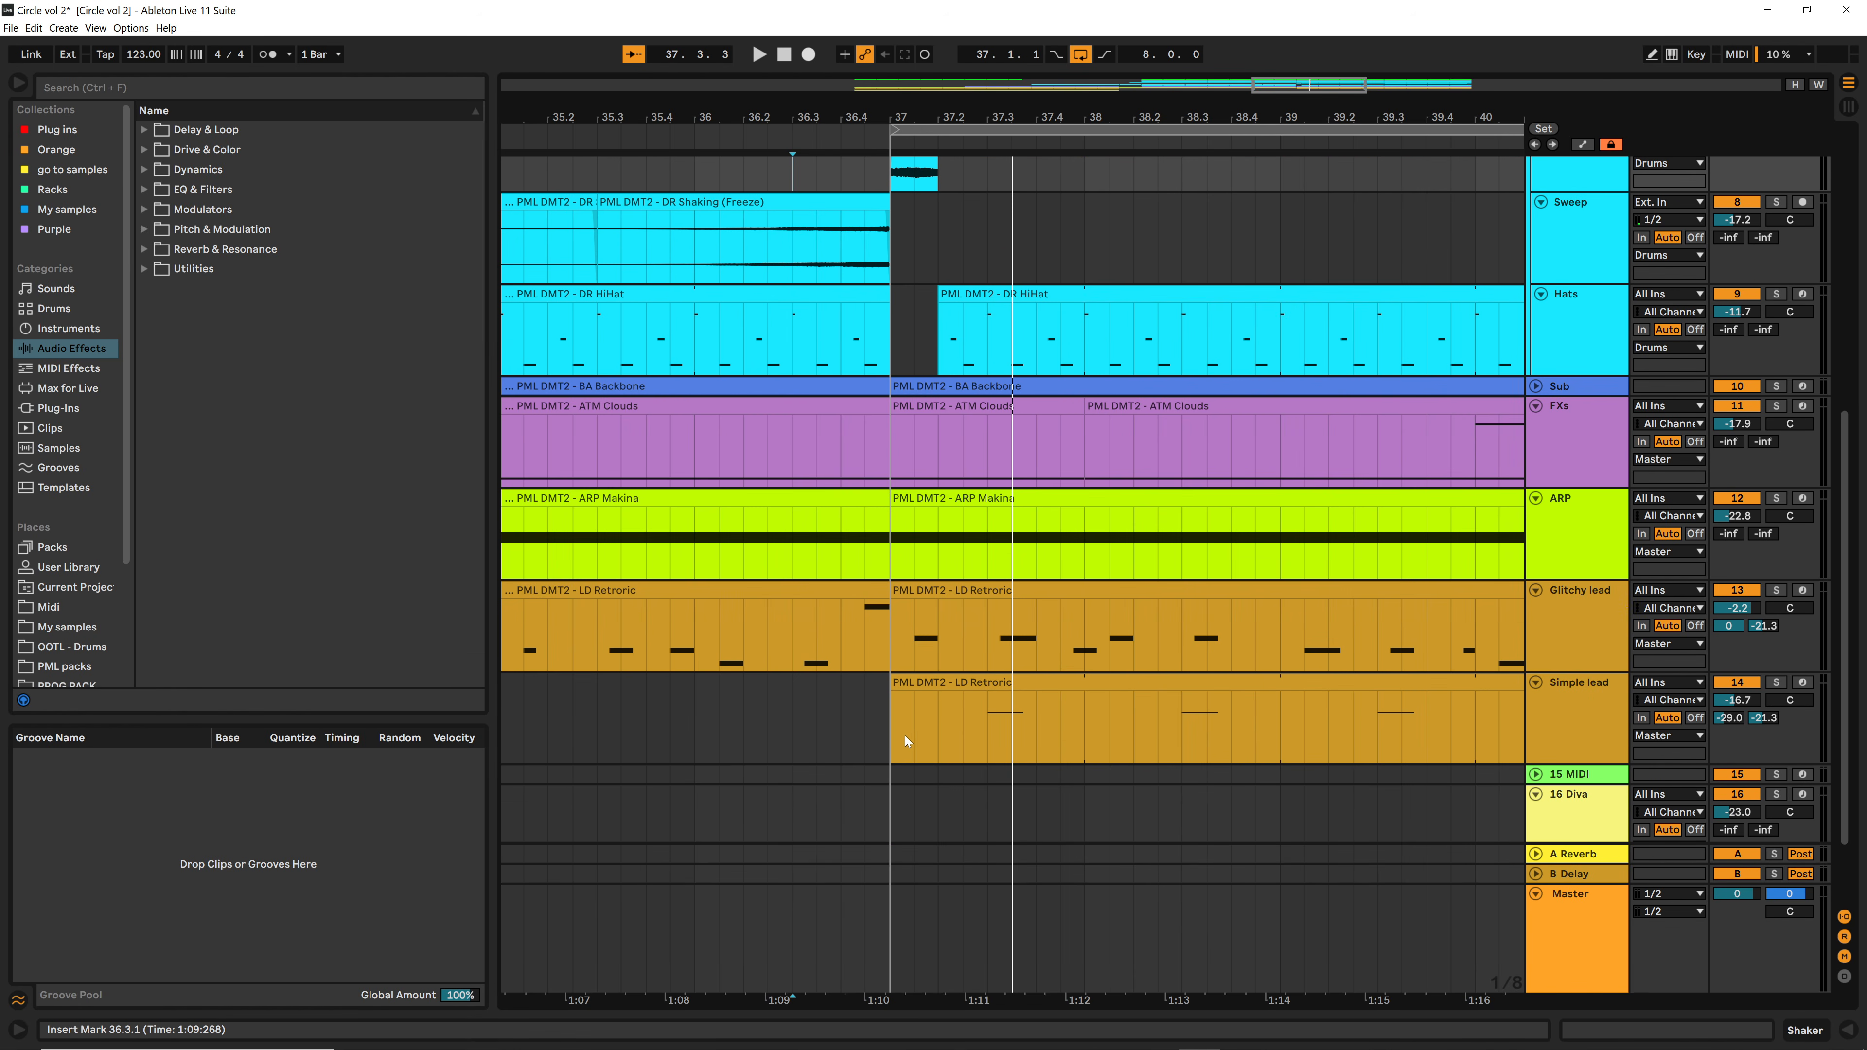
pyautogui.click(906, 739)
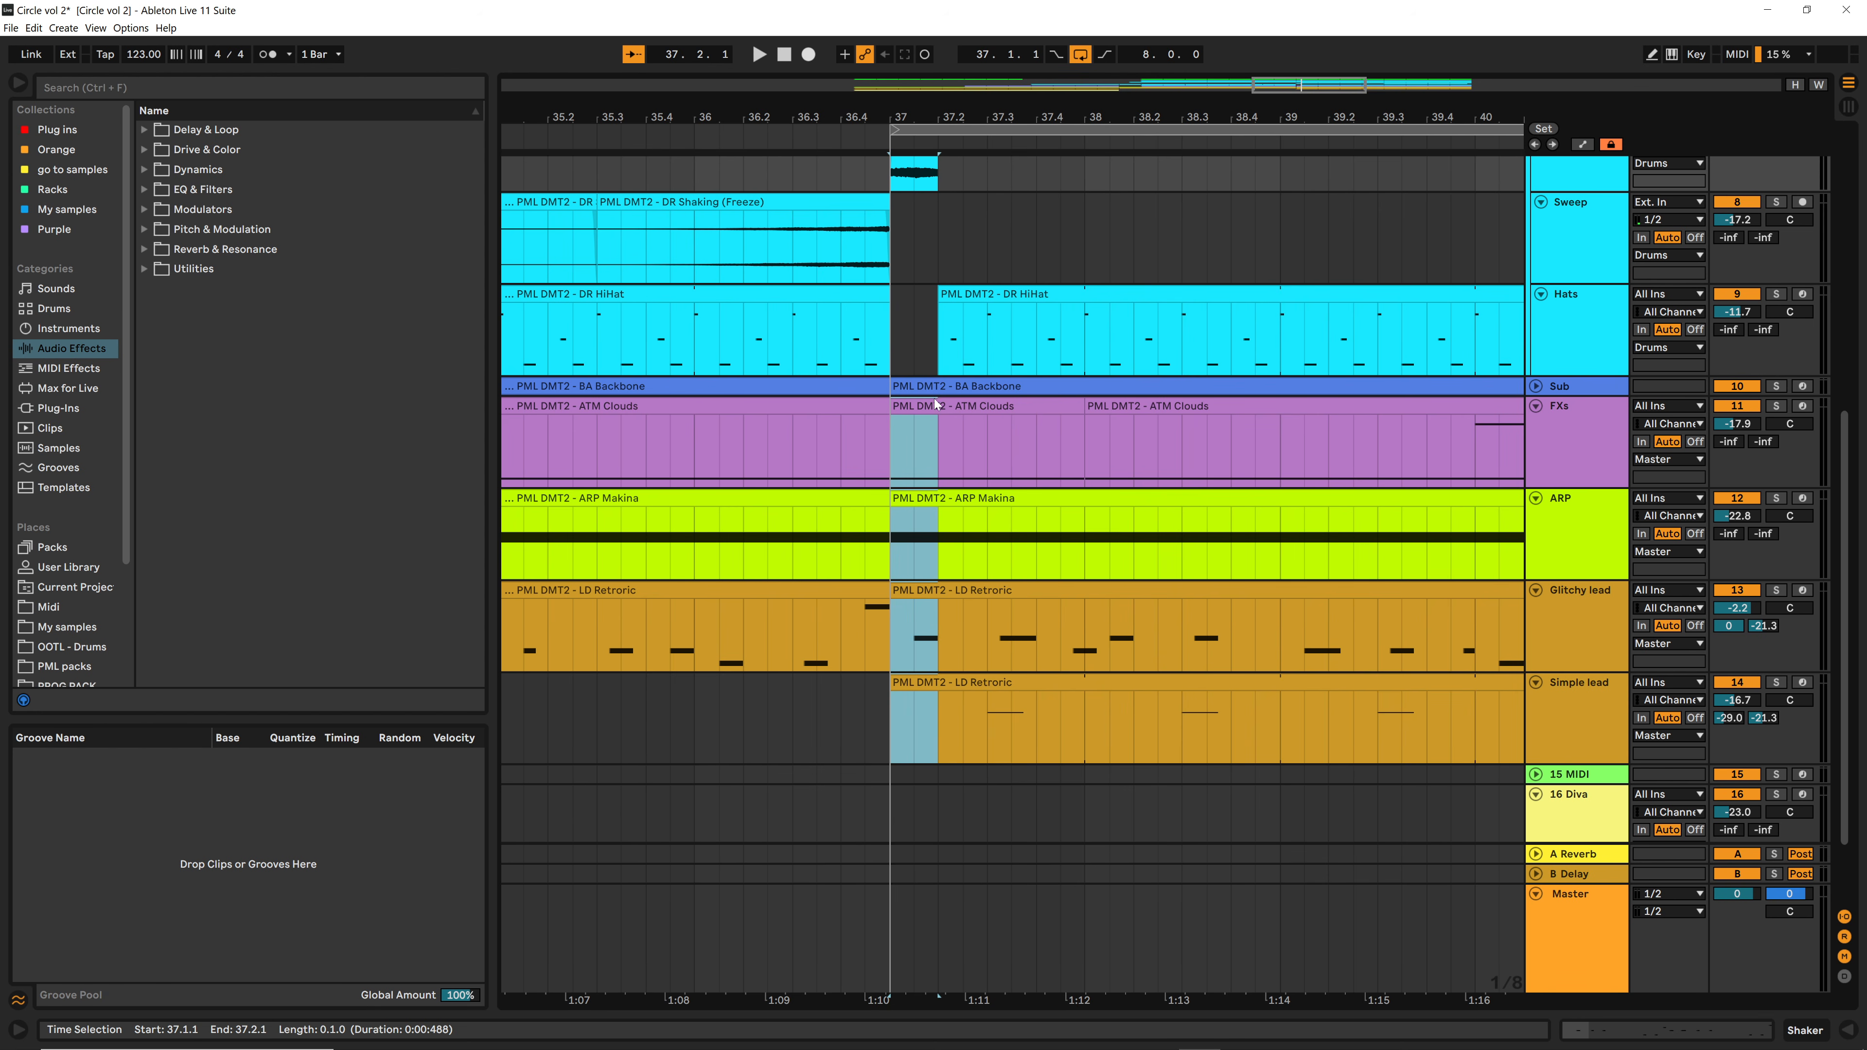
pyautogui.hotkey('ctrl', 'e')
# Step: Delete the first beat of bar 37 from the hat, percussion and clap loops and audition the break from 36.2
pyautogui.scroll(4, 915, 276)
pyautogui.scroll(2, 916, 280)
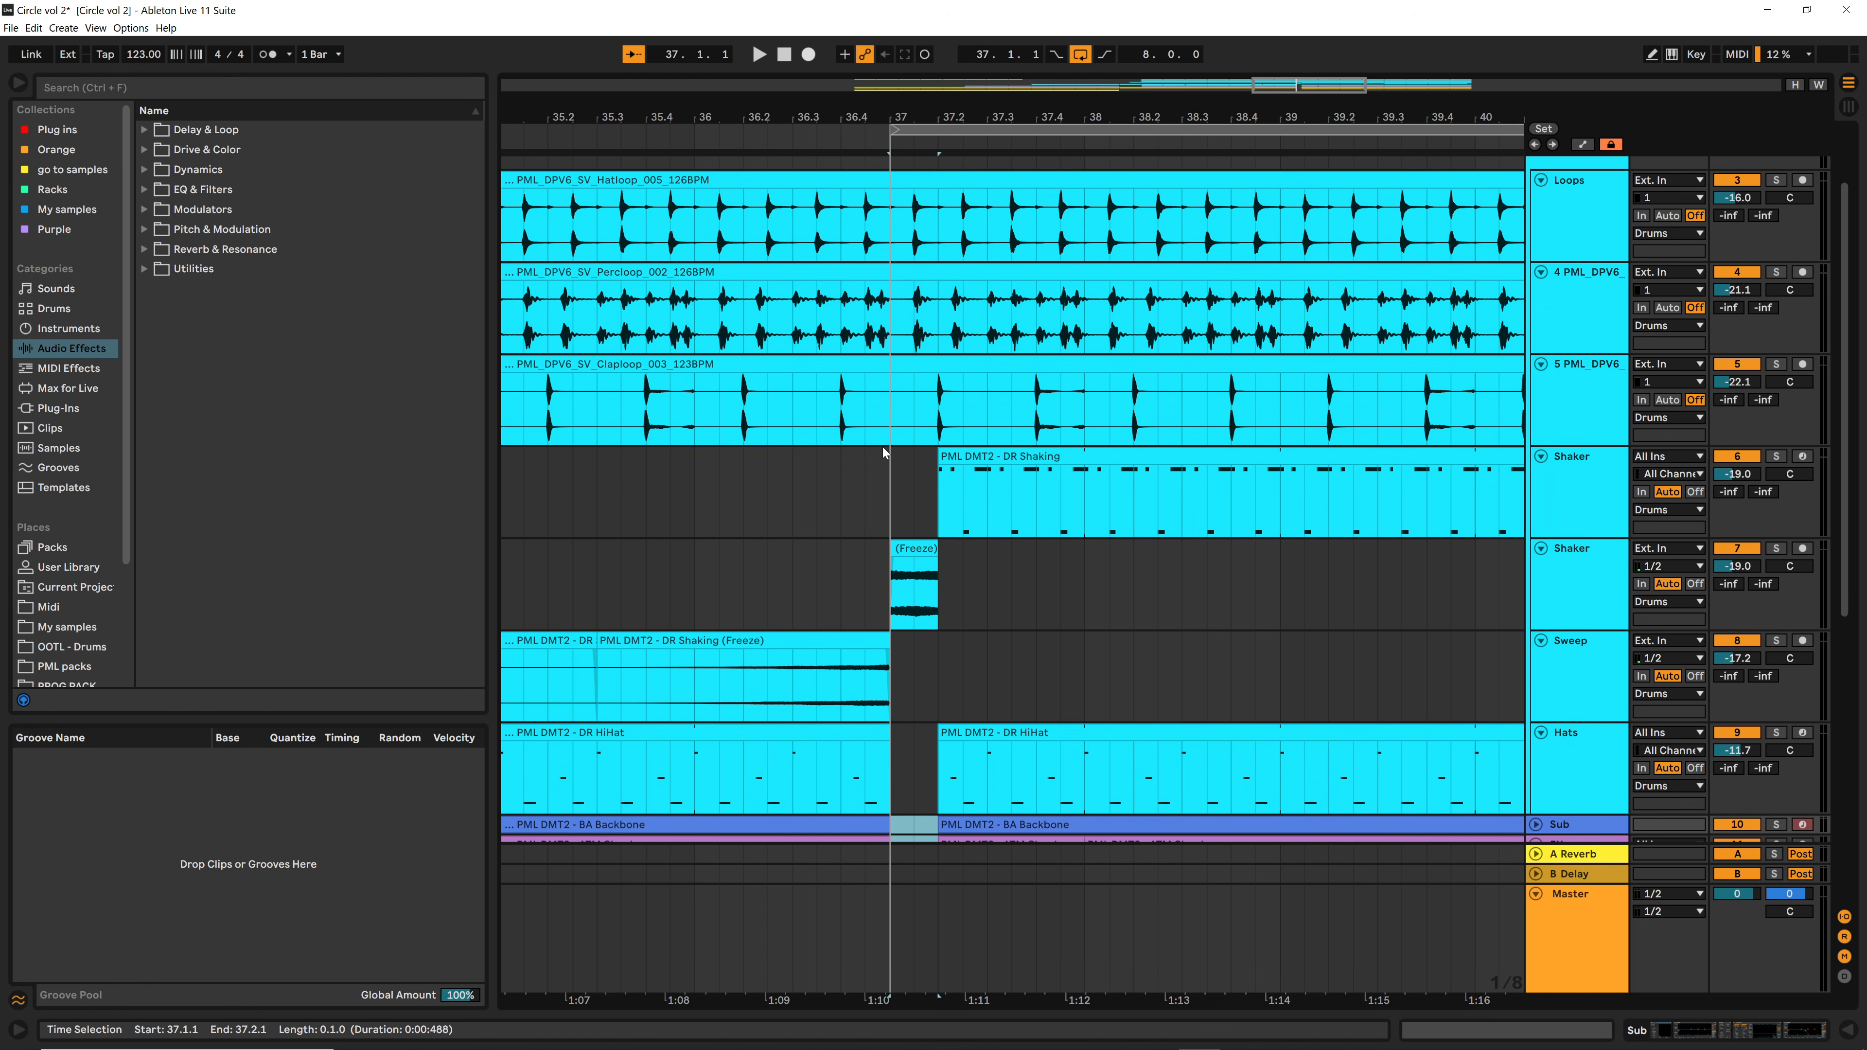
pyautogui.moveTo(895, 430); pyautogui.dragTo(925, 225)
pyautogui.press('Delete')
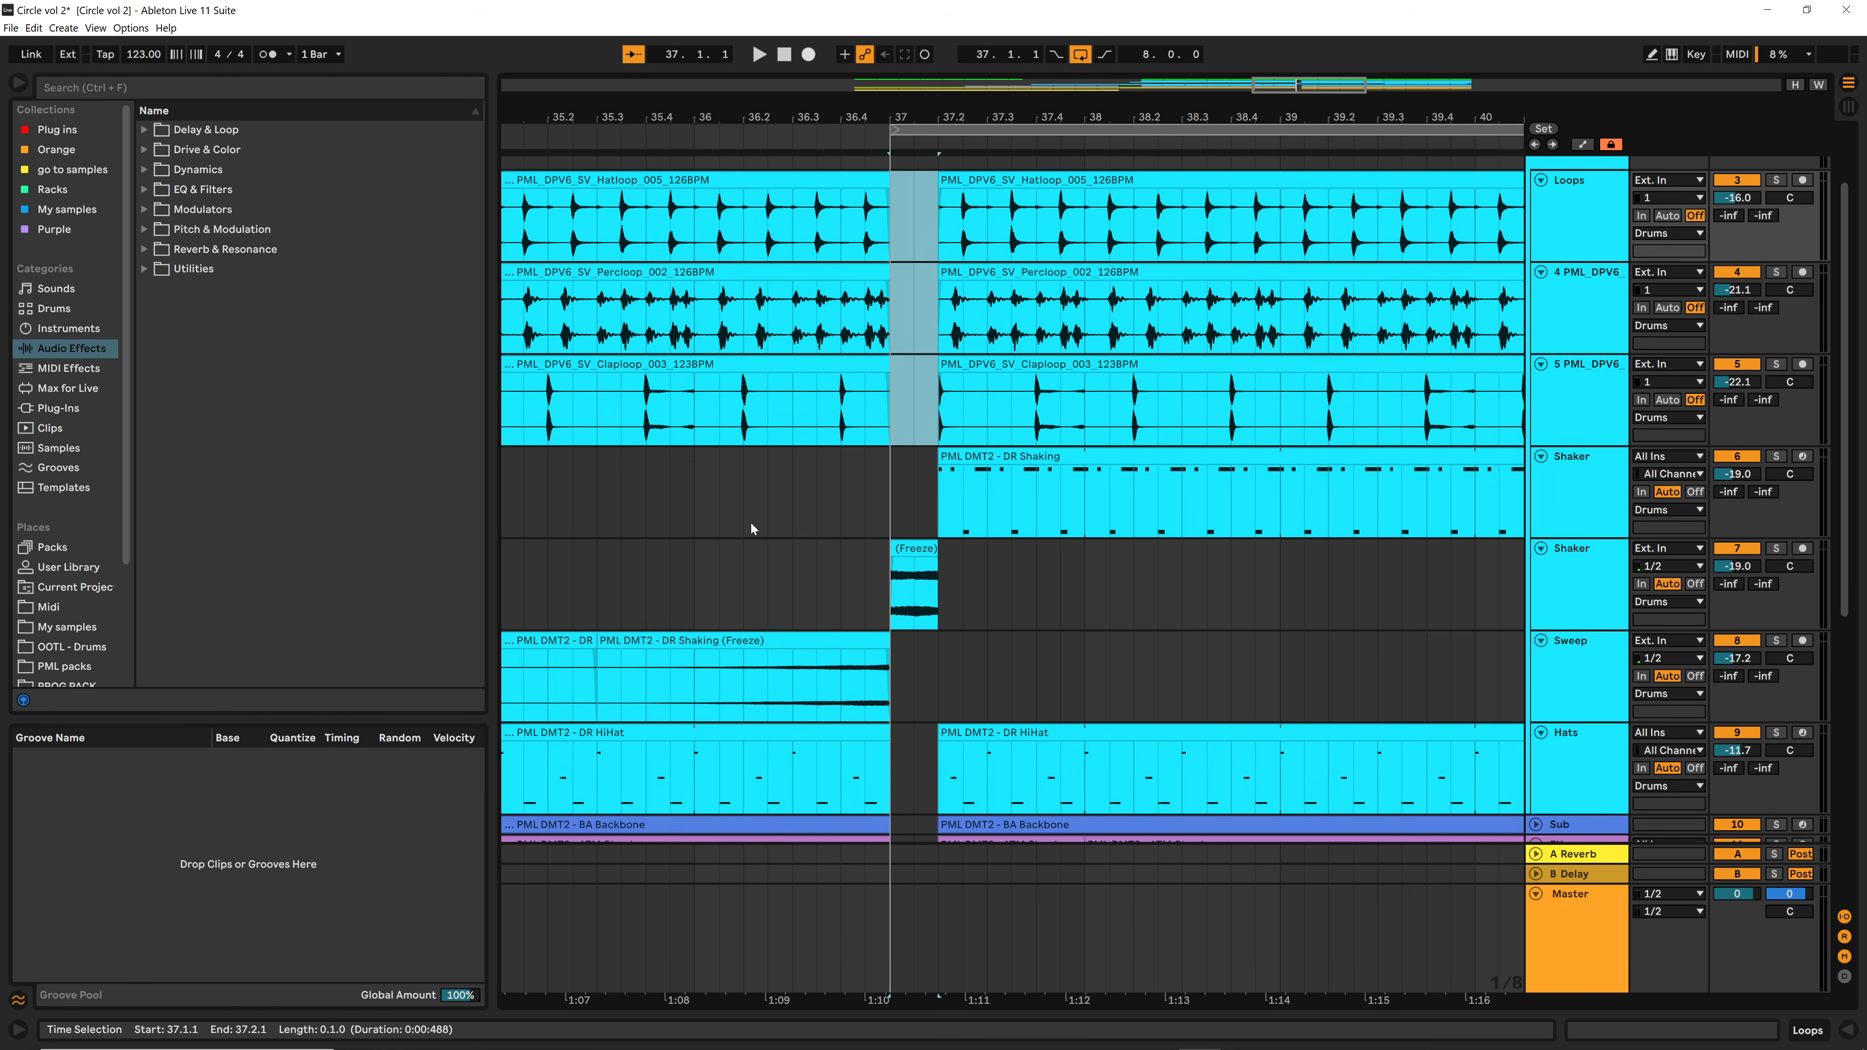
pyautogui.click(751, 522)
pyautogui.press('space')
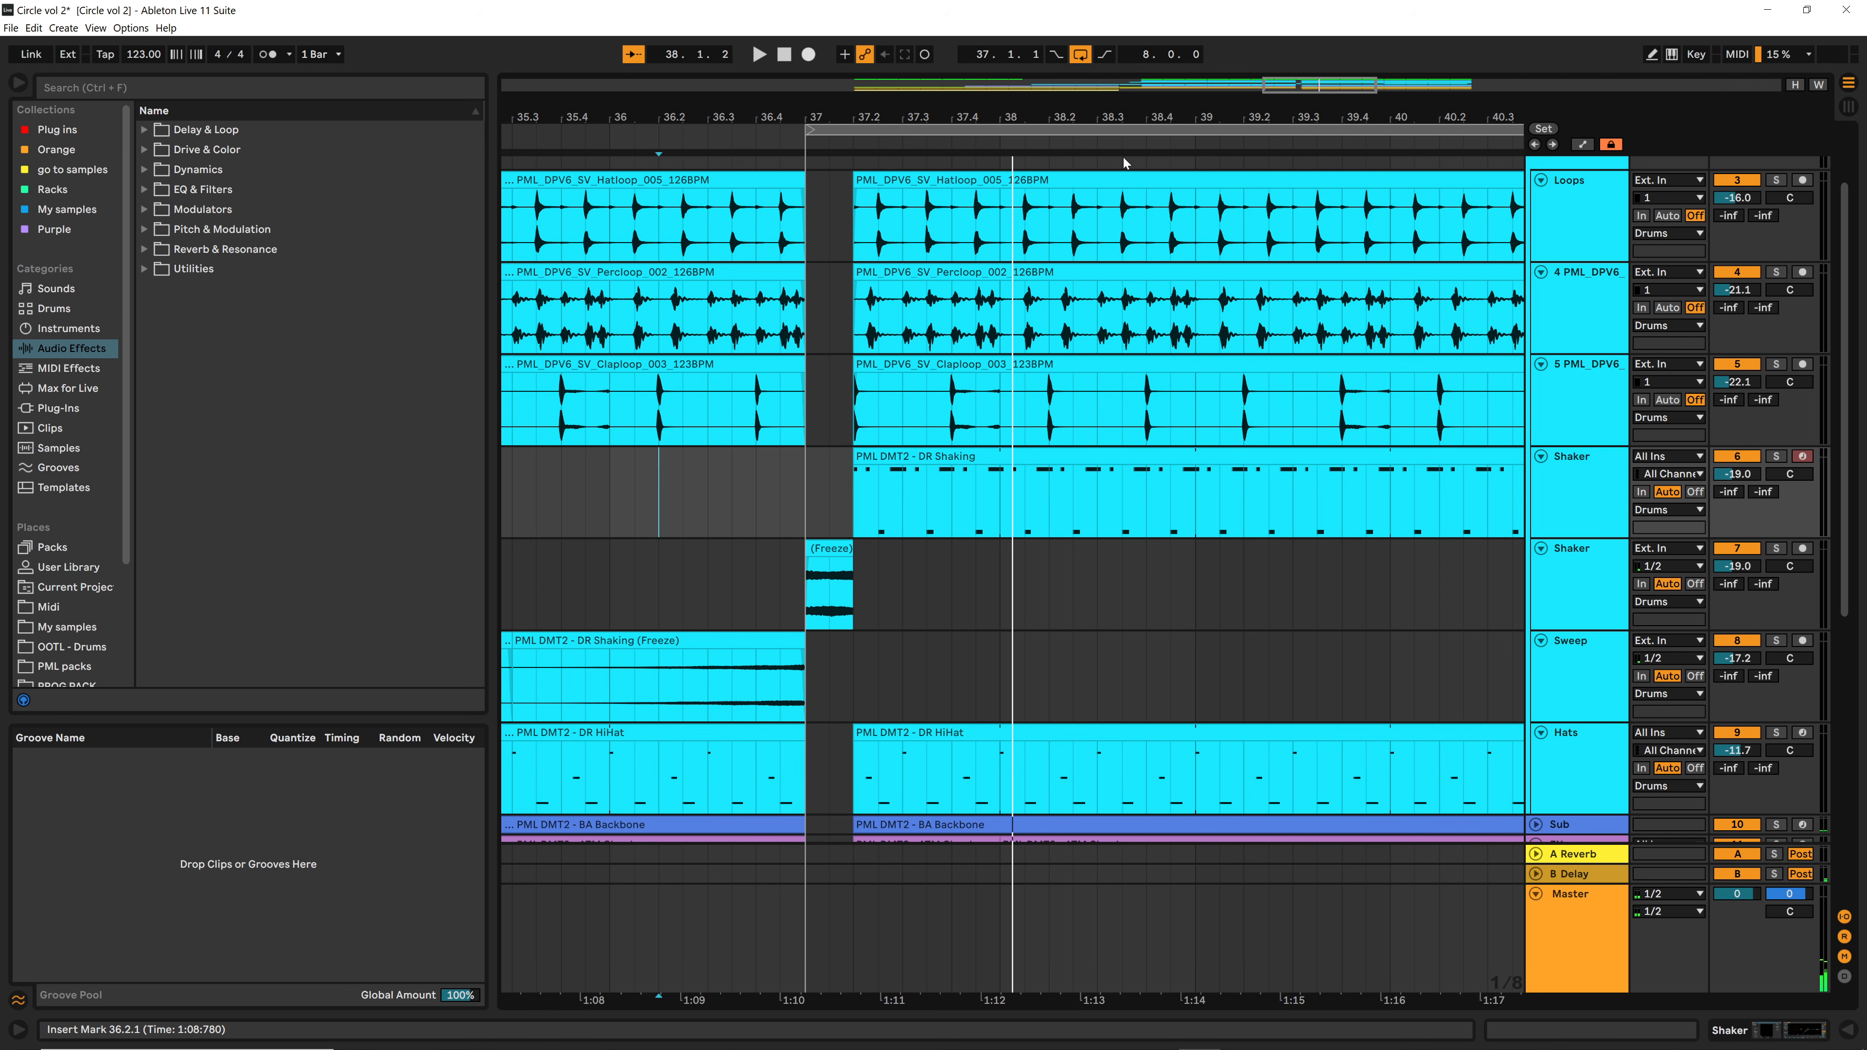
# Step: Copy the two-bar frozen noise clip from bar 41, reverse the copy and place it at 37.2.1 on the audio Shaker track
pyautogui.moveTo(1262, 112); pyautogui.dragTo(1070, 43)
pyautogui.click(1184, 550)
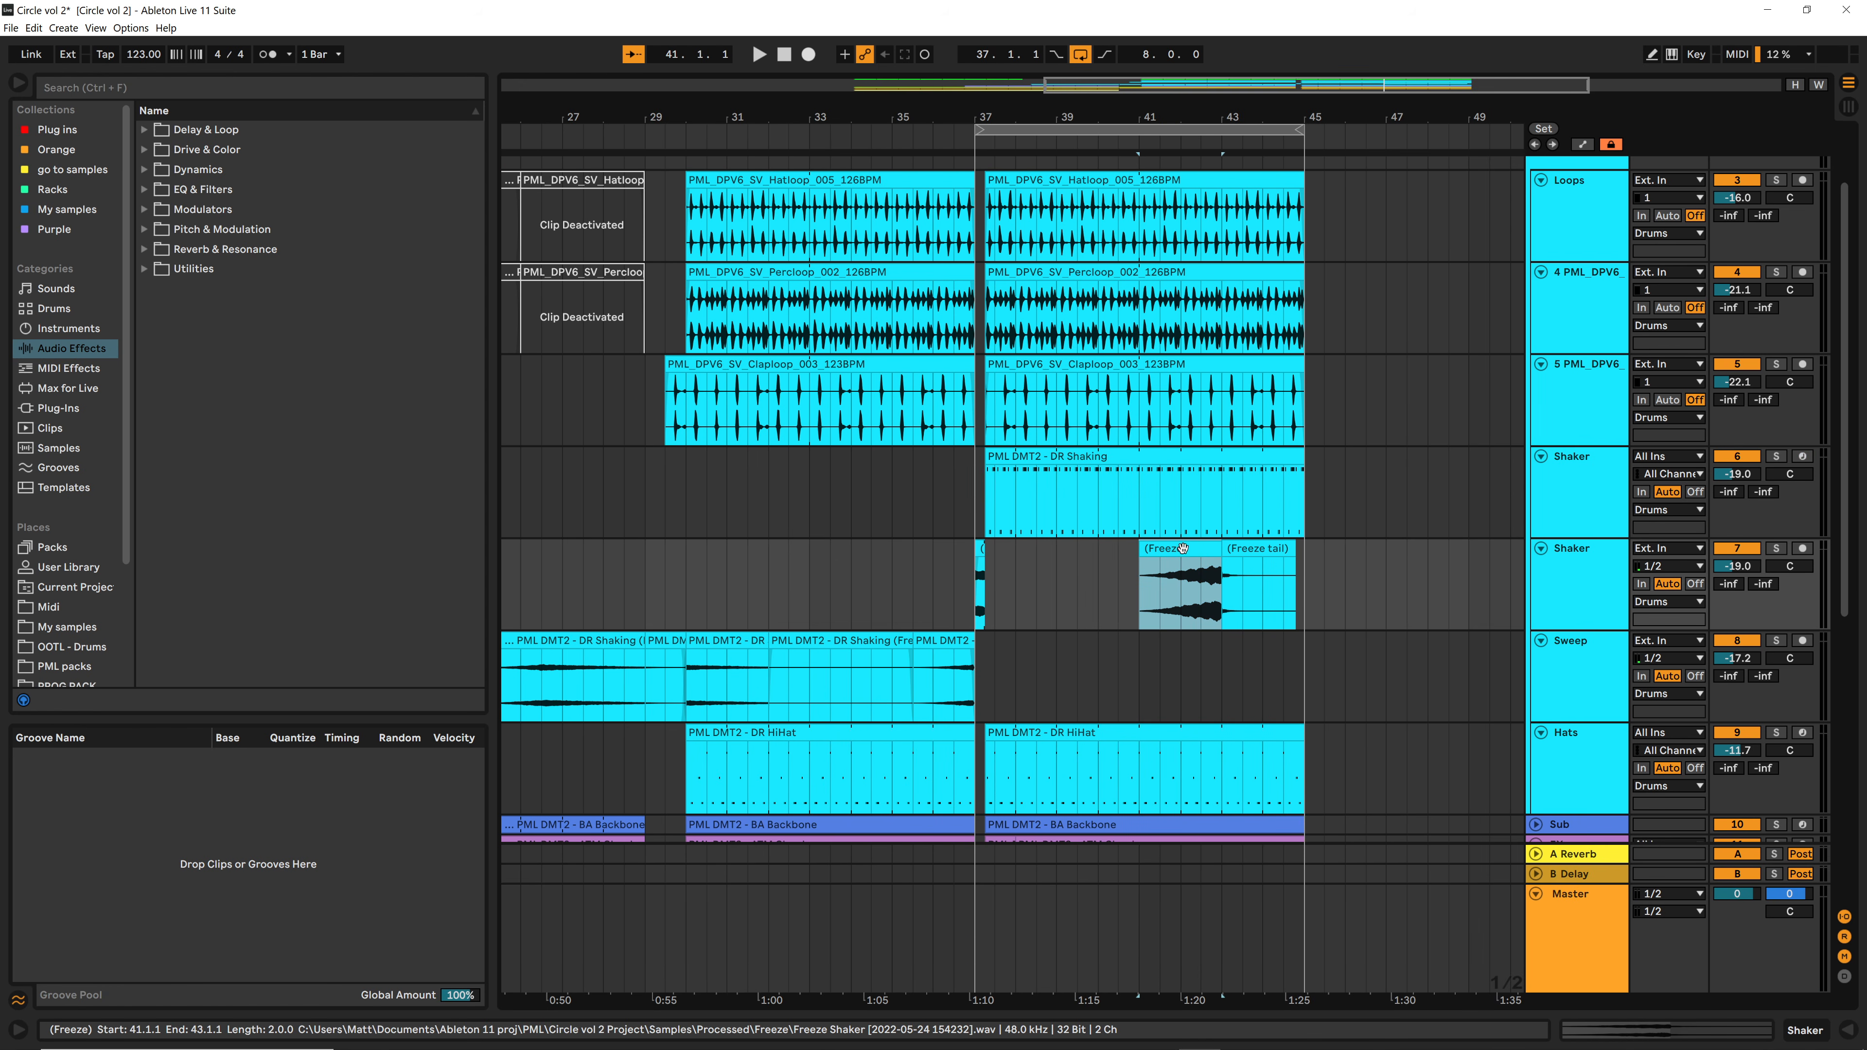
pyautogui.moveTo(1184, 547); pyautogui.dragTo(922, 555)
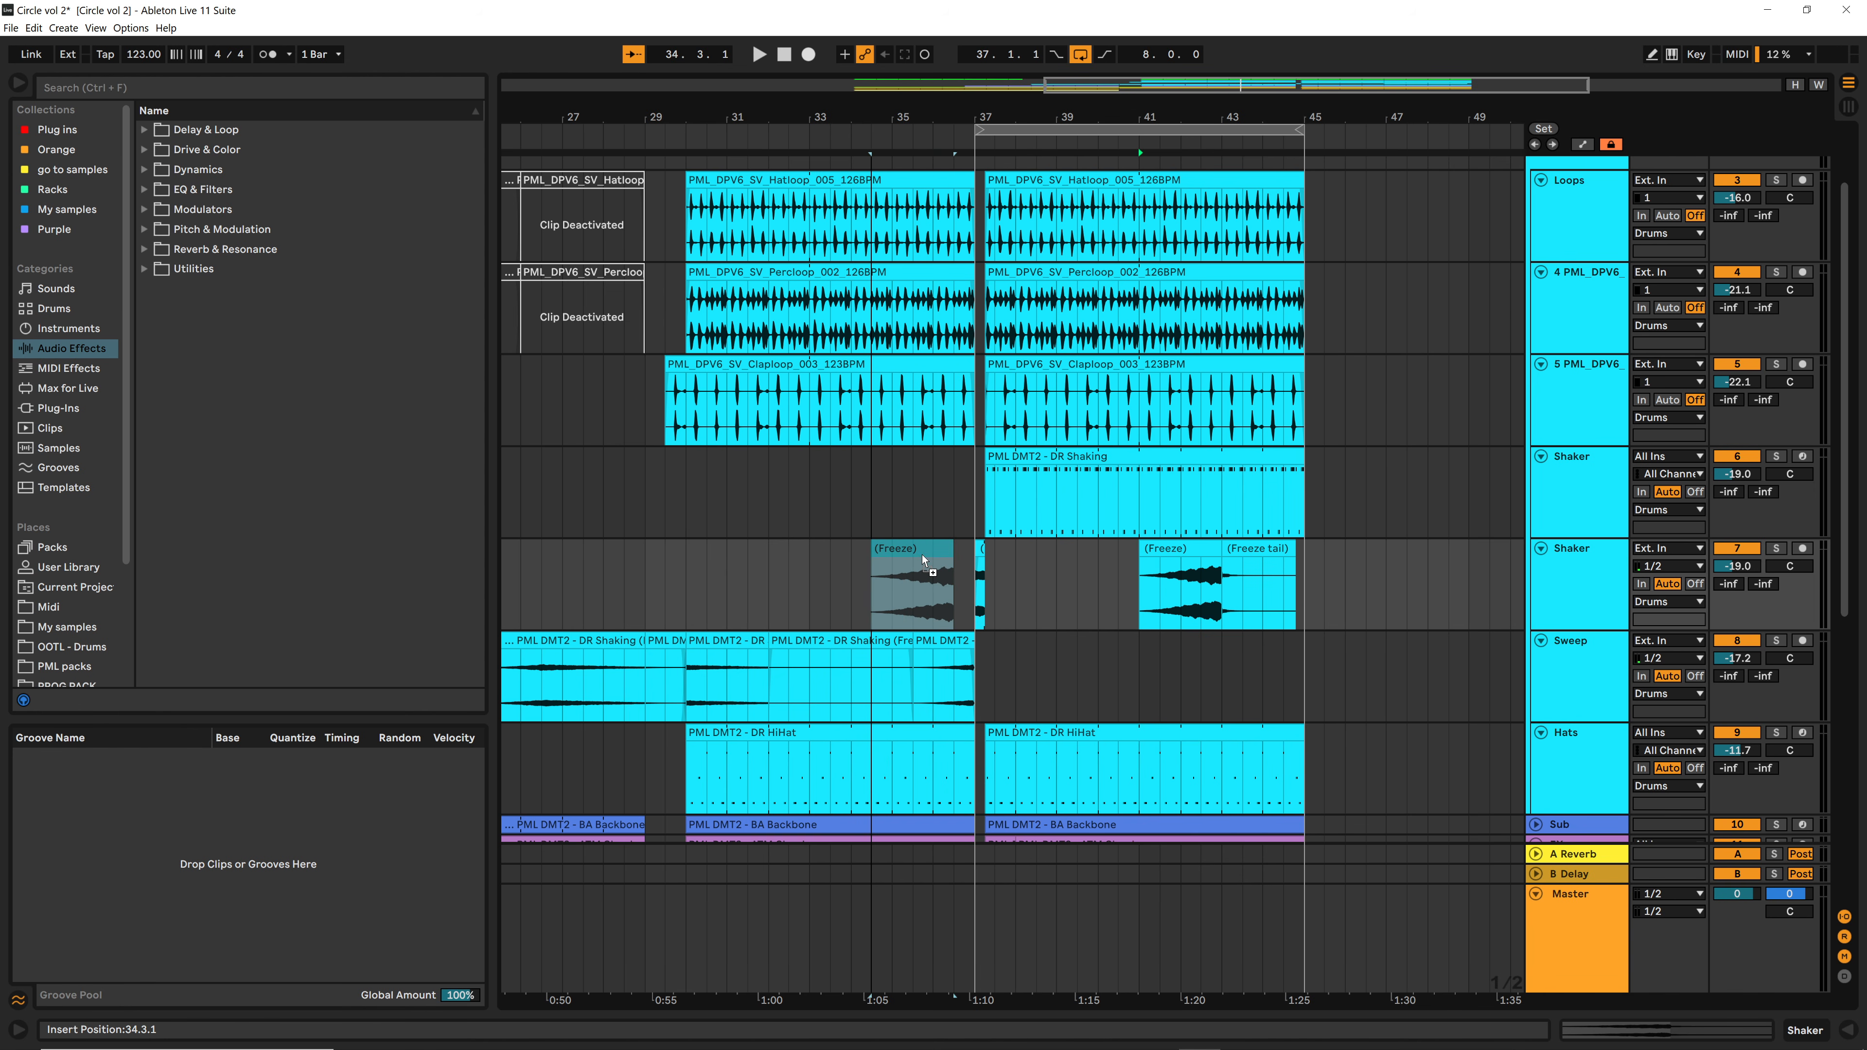
pyautogui.press('r')
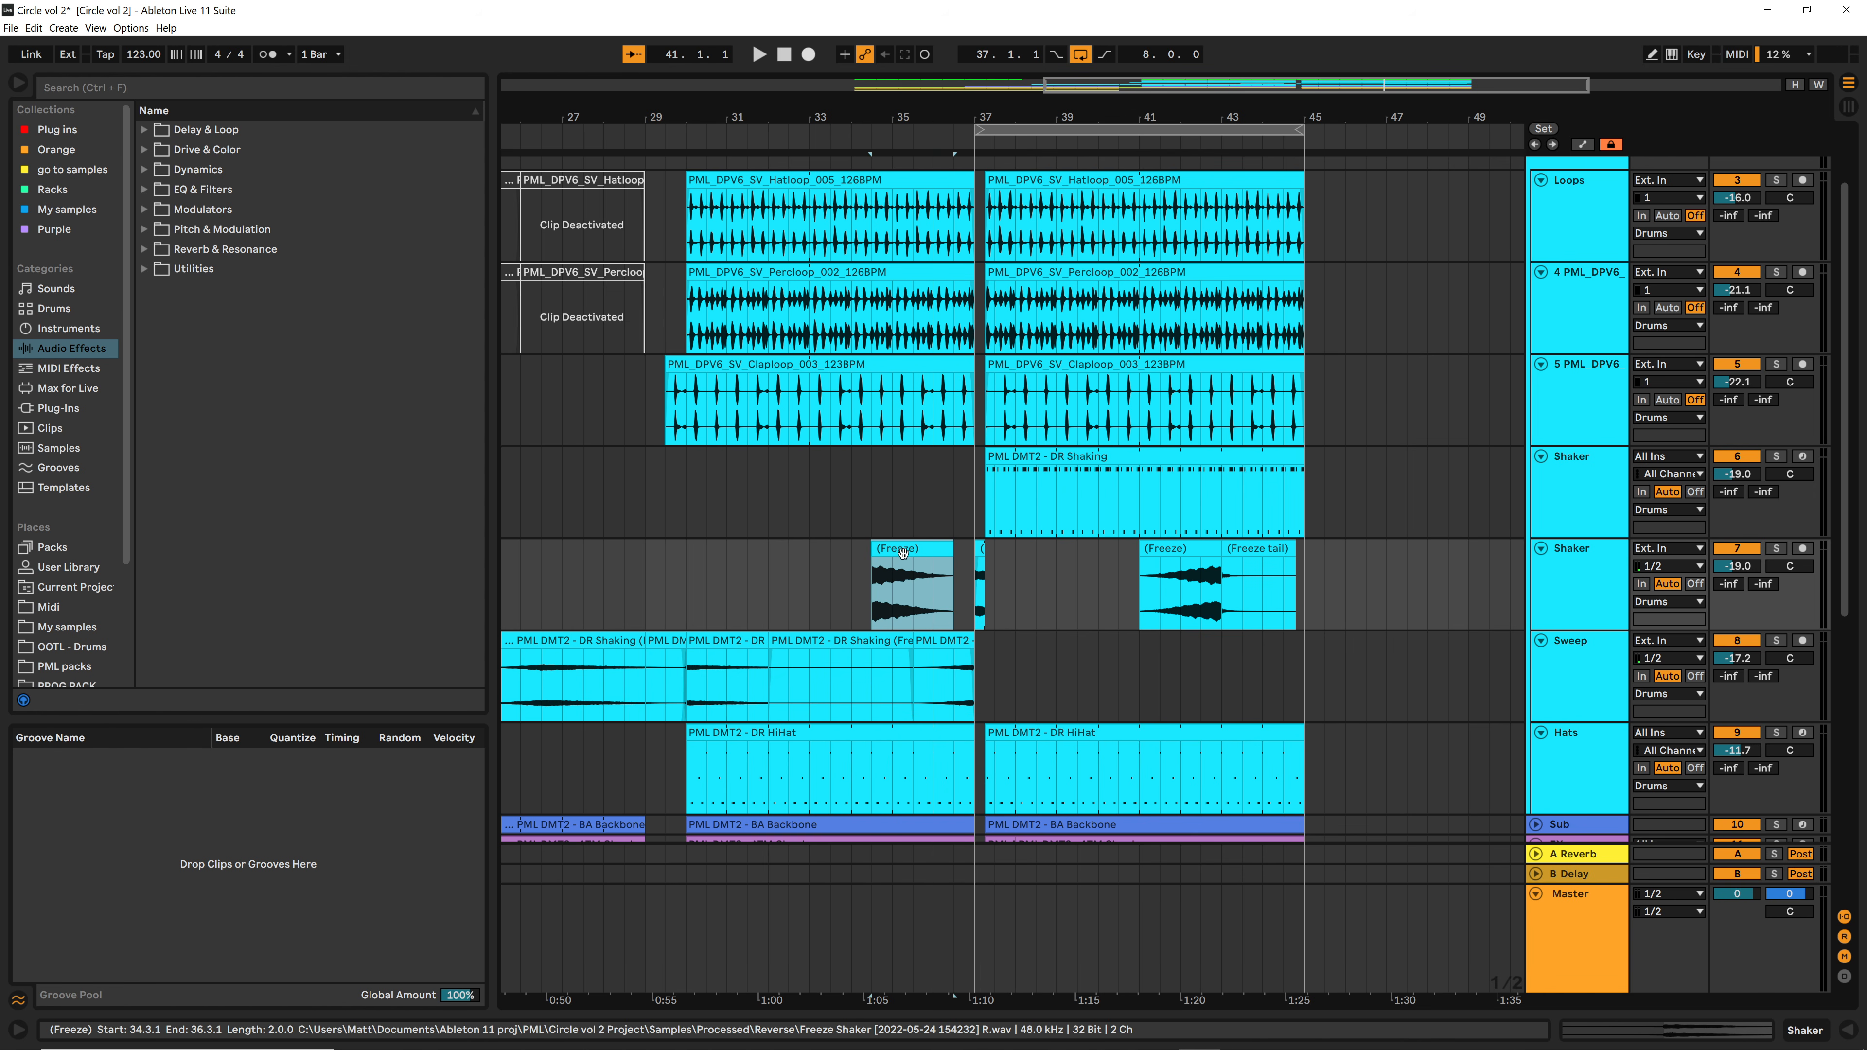
pyautogui.moveTo(944, 559); pyautogui.dragTo(1053, 587)
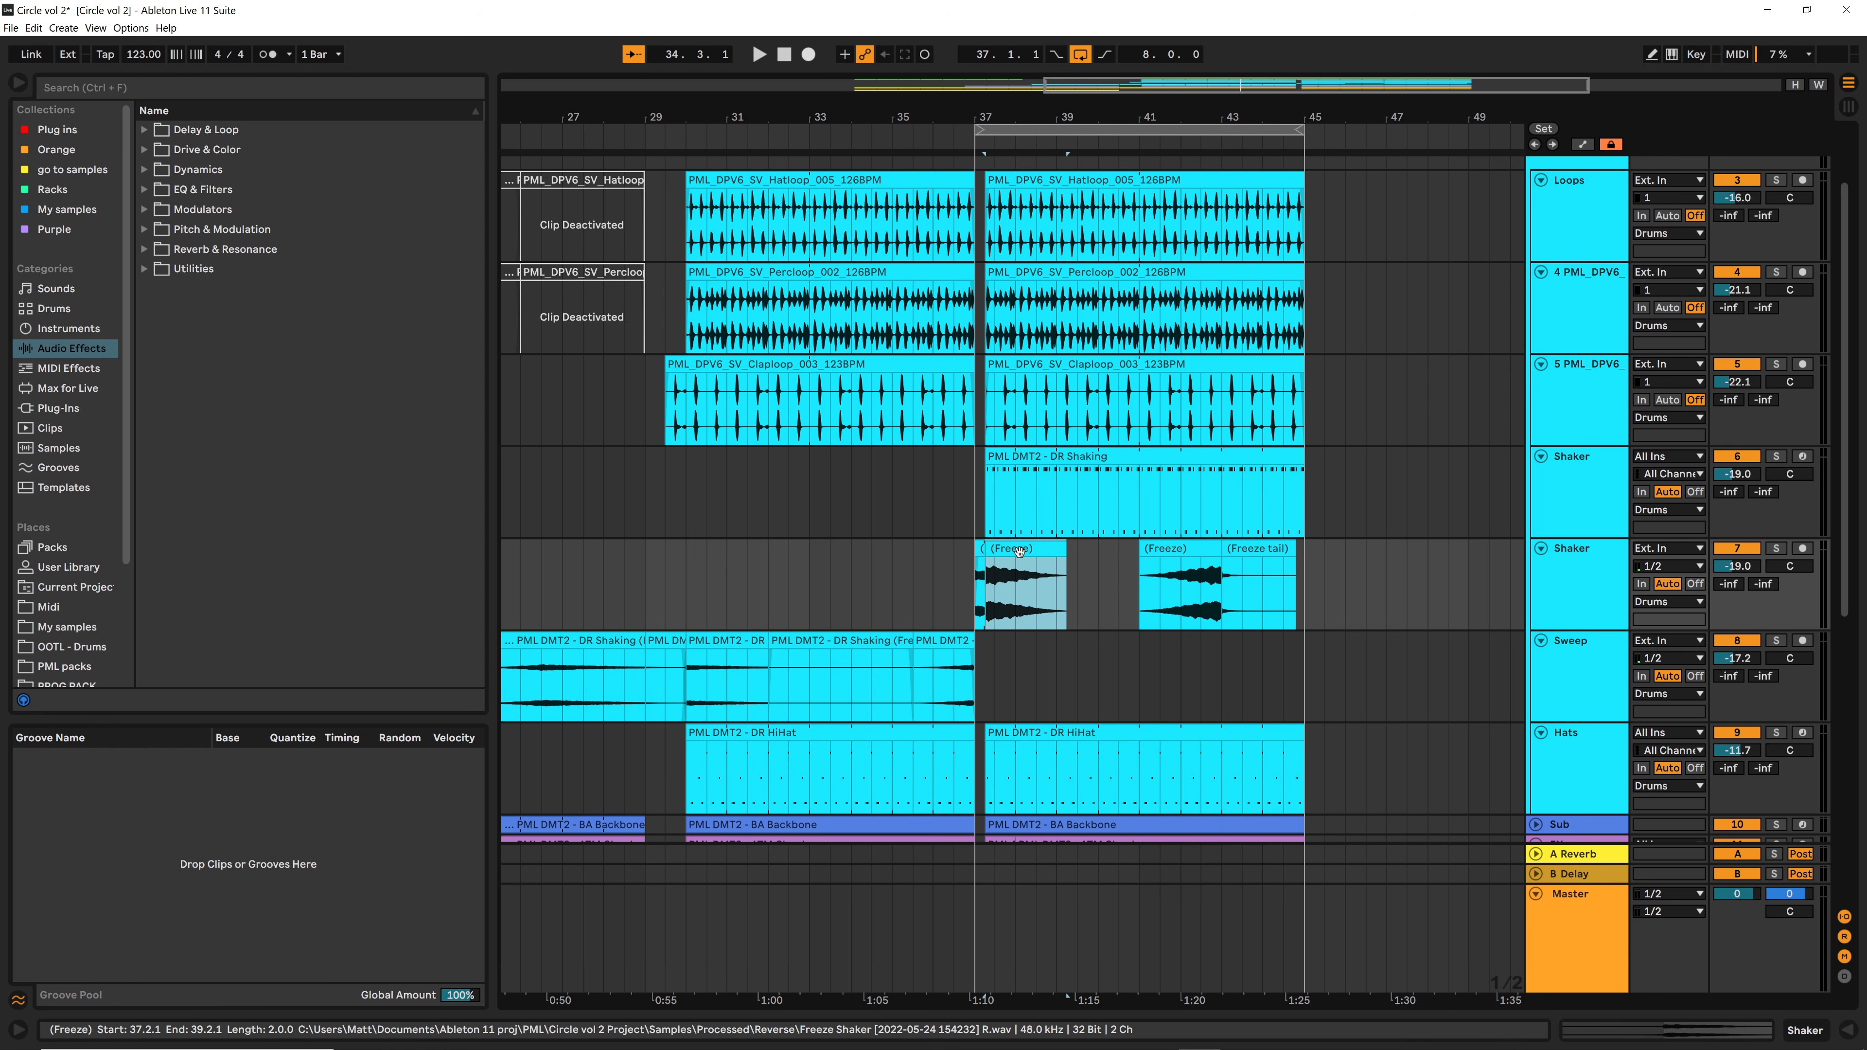
# Step: Lower the gain of the reversed noise clip and audition the transition from 36.1
pyautogui.doubleClick(1021, 563)
pyautogui.moveTo(344, 504); pyautogui.dragTo(344, 531)
pyautogui.click(935, 208)
pyautogui.press('space')
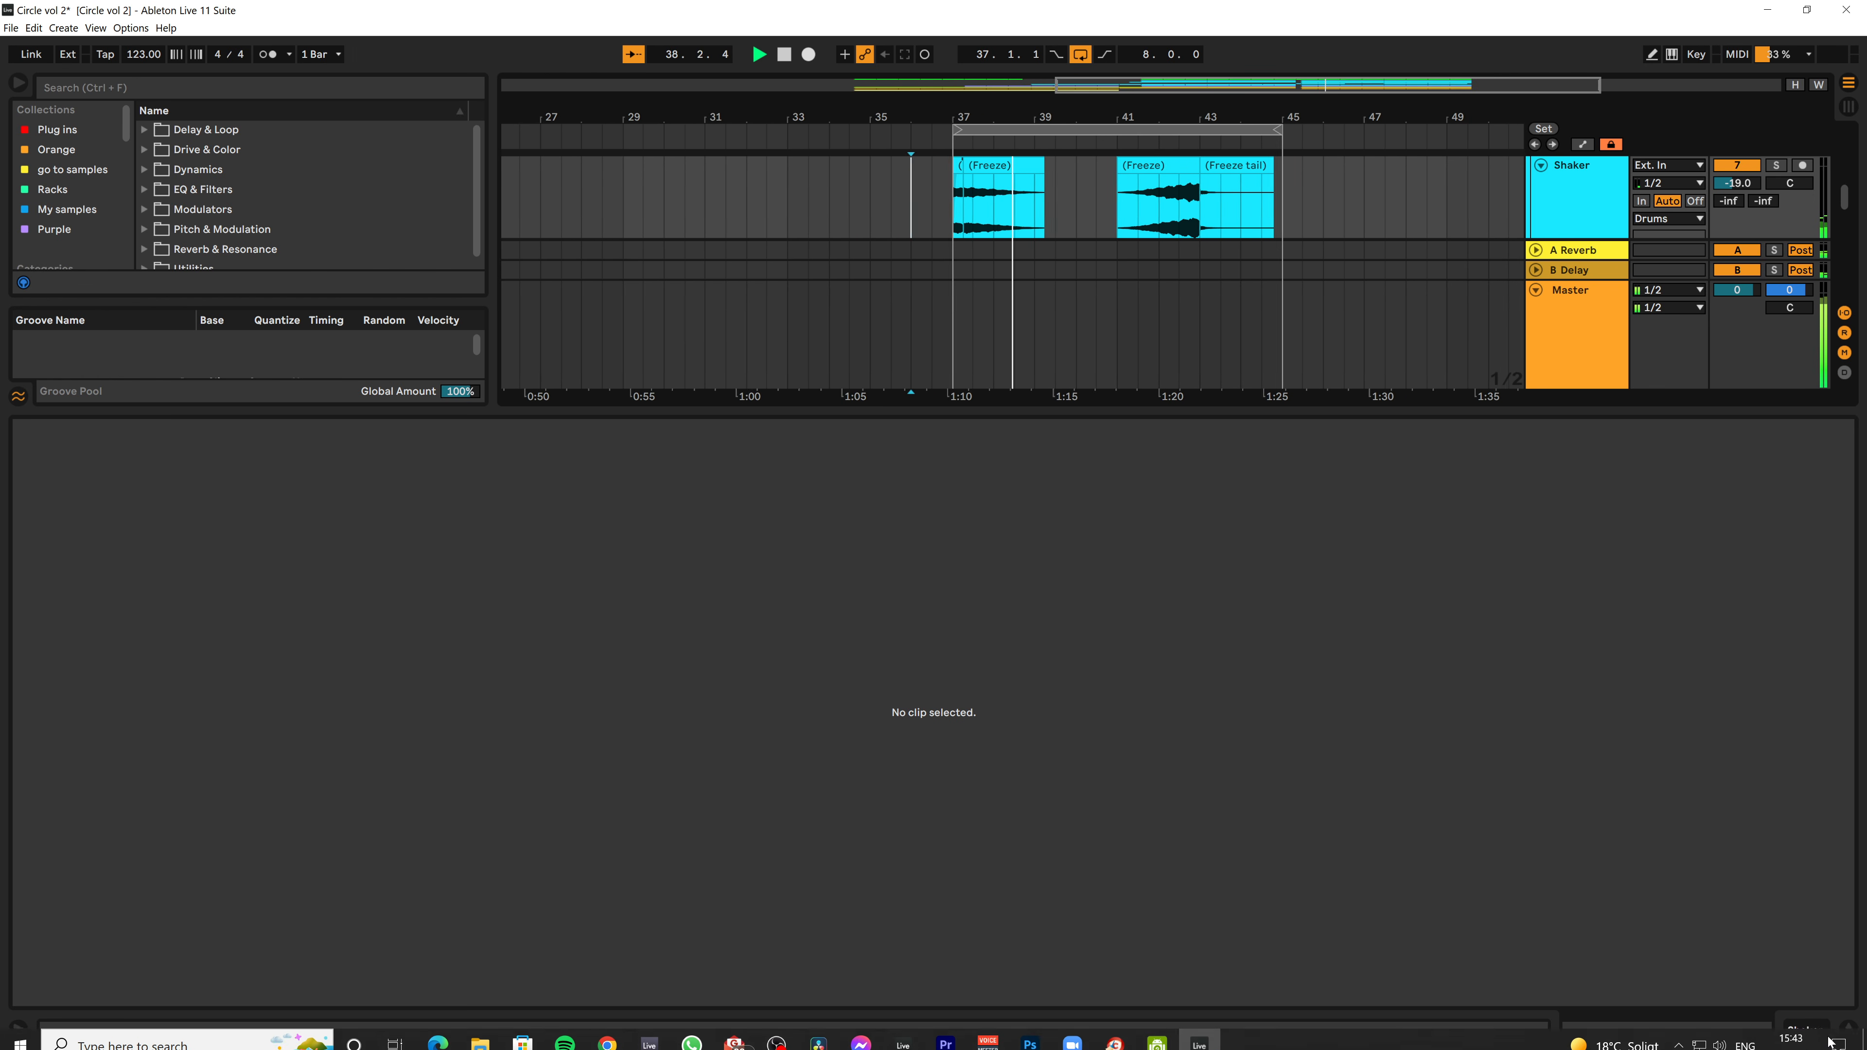
pyautogui.click(1847, 1030)
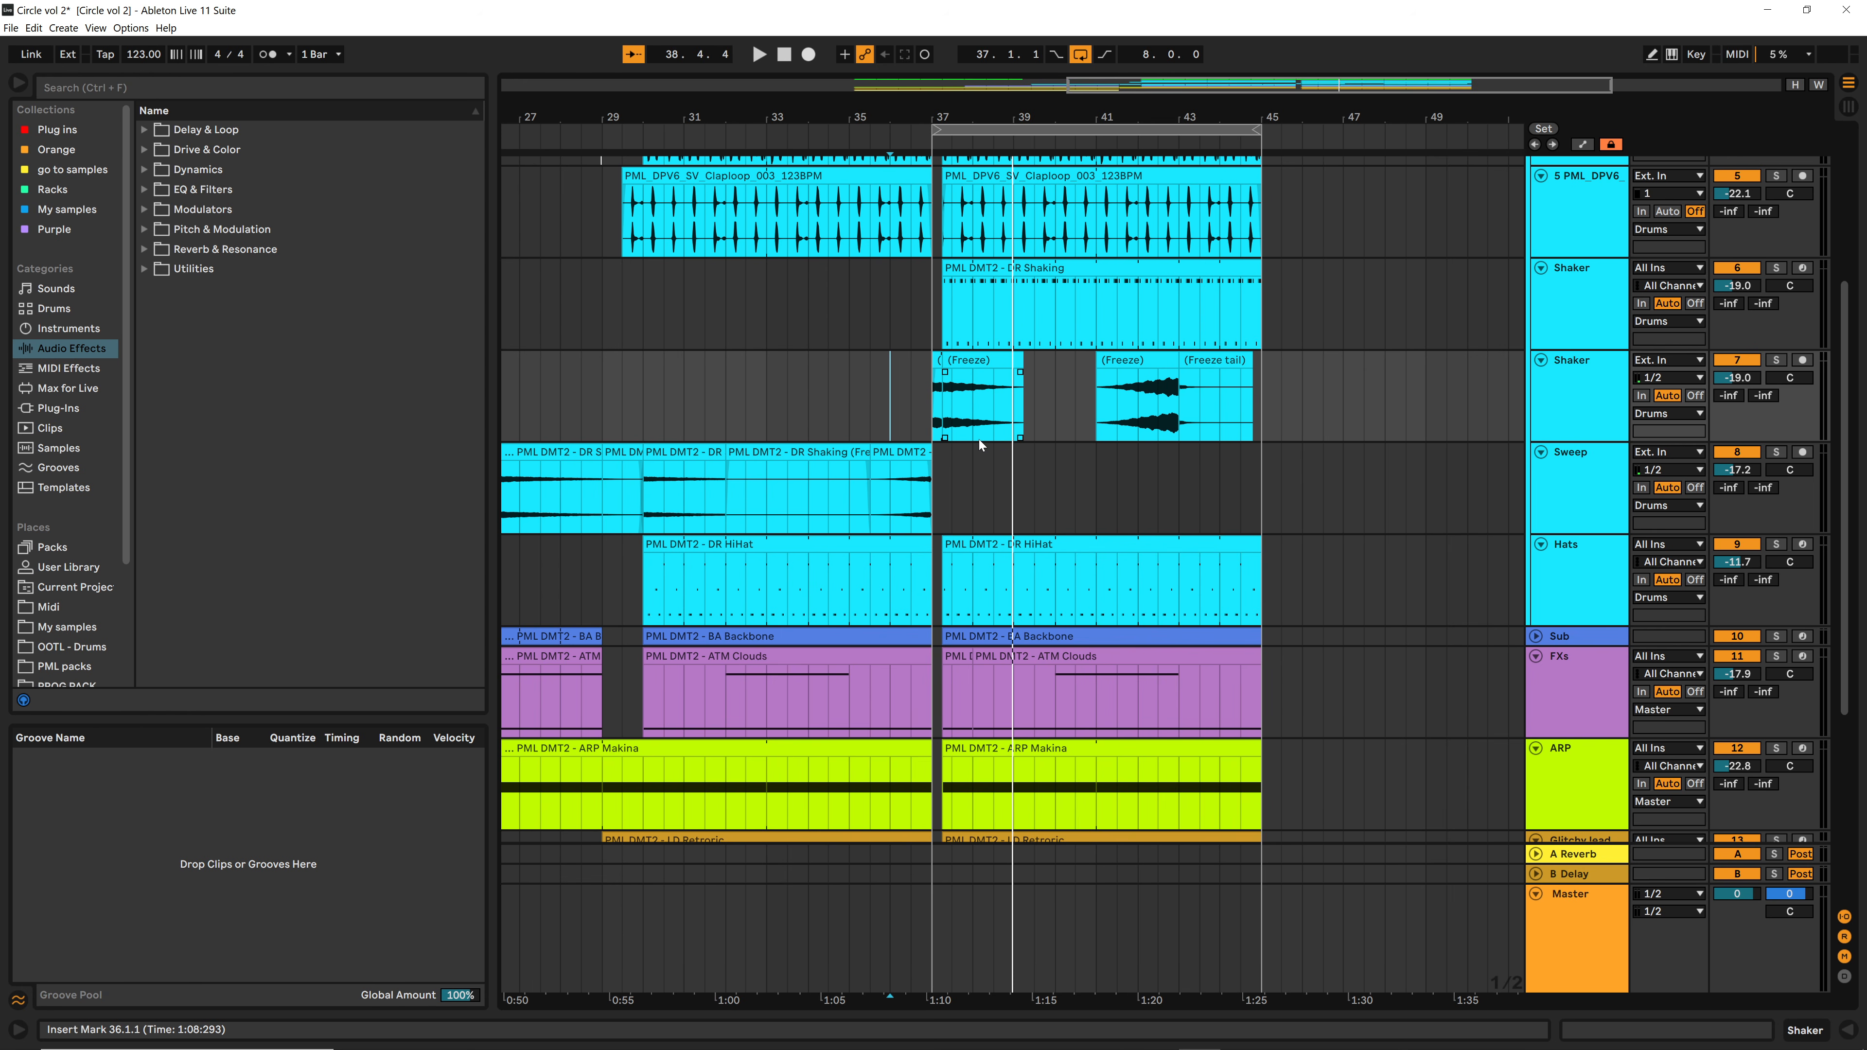
# Step: Look over the melodic tracks below the drums and unfold the Sub track to show its bass notes
pyautogui.scroll(-3, 1261, 450)
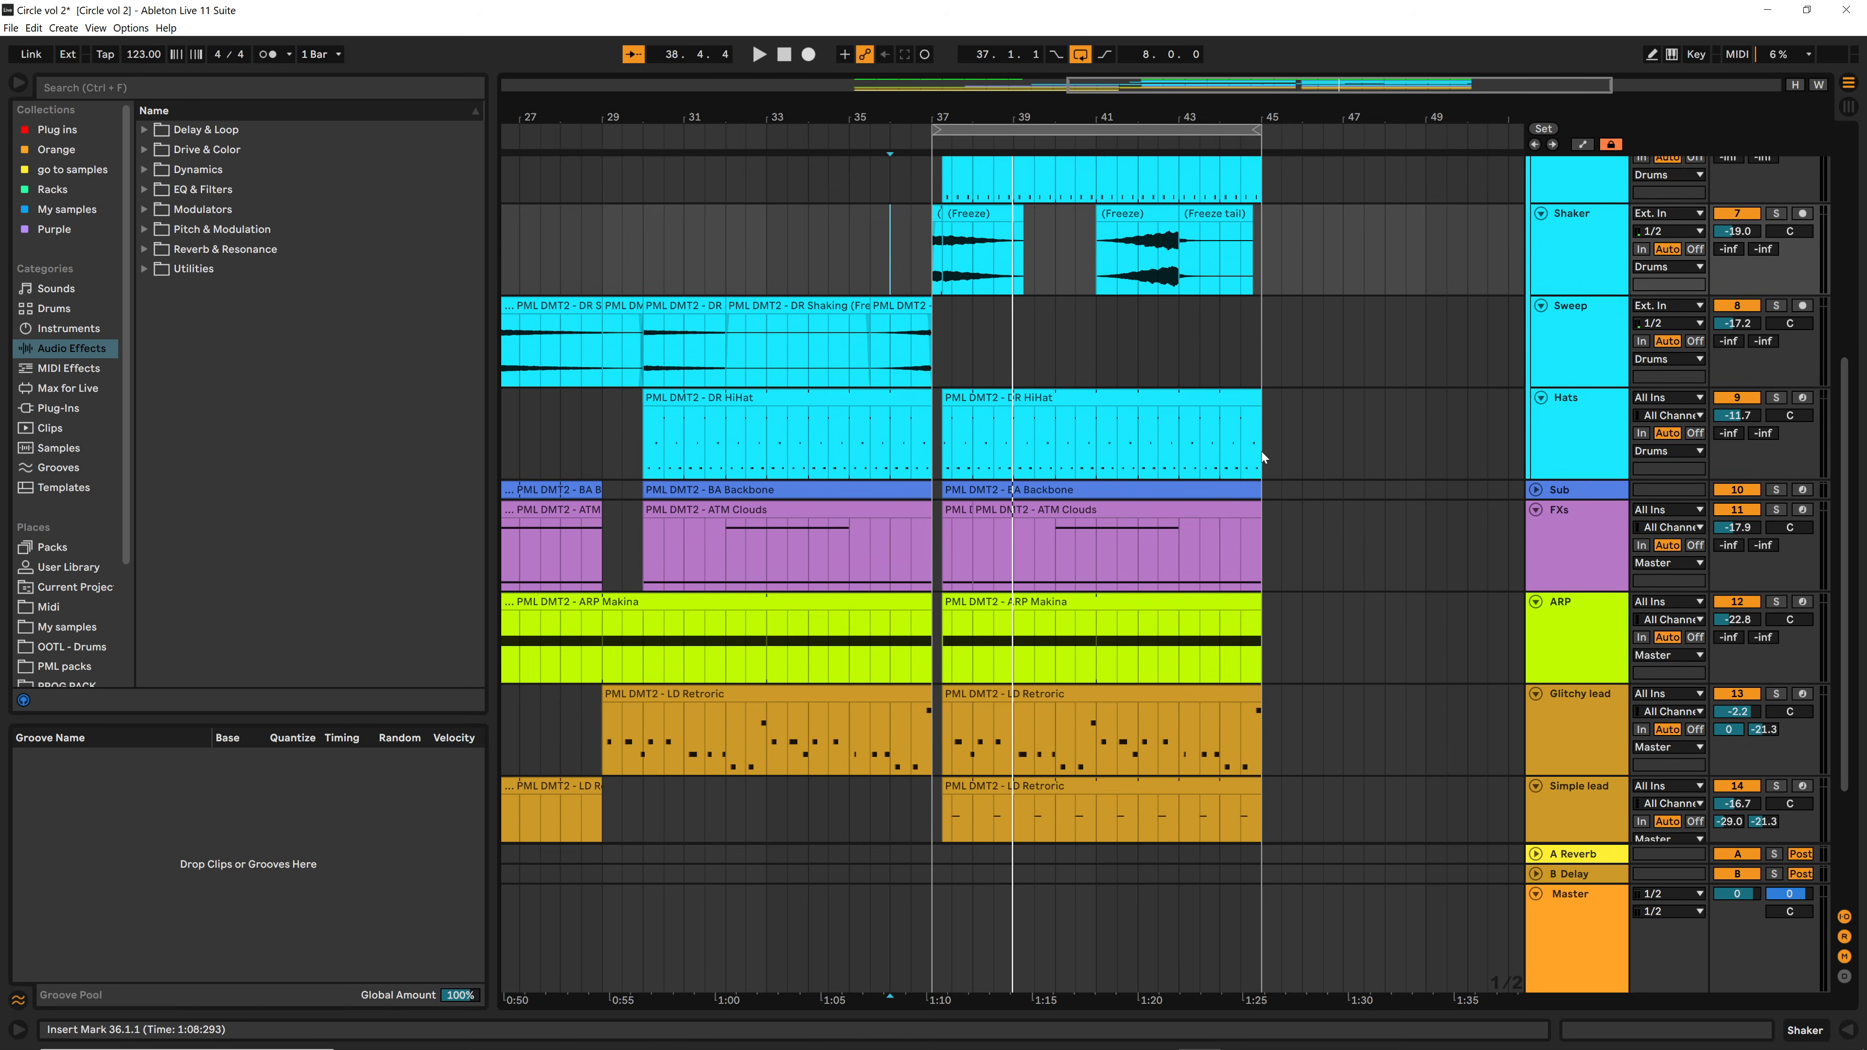
pyautogui.scroll(-2, 1261, 456)
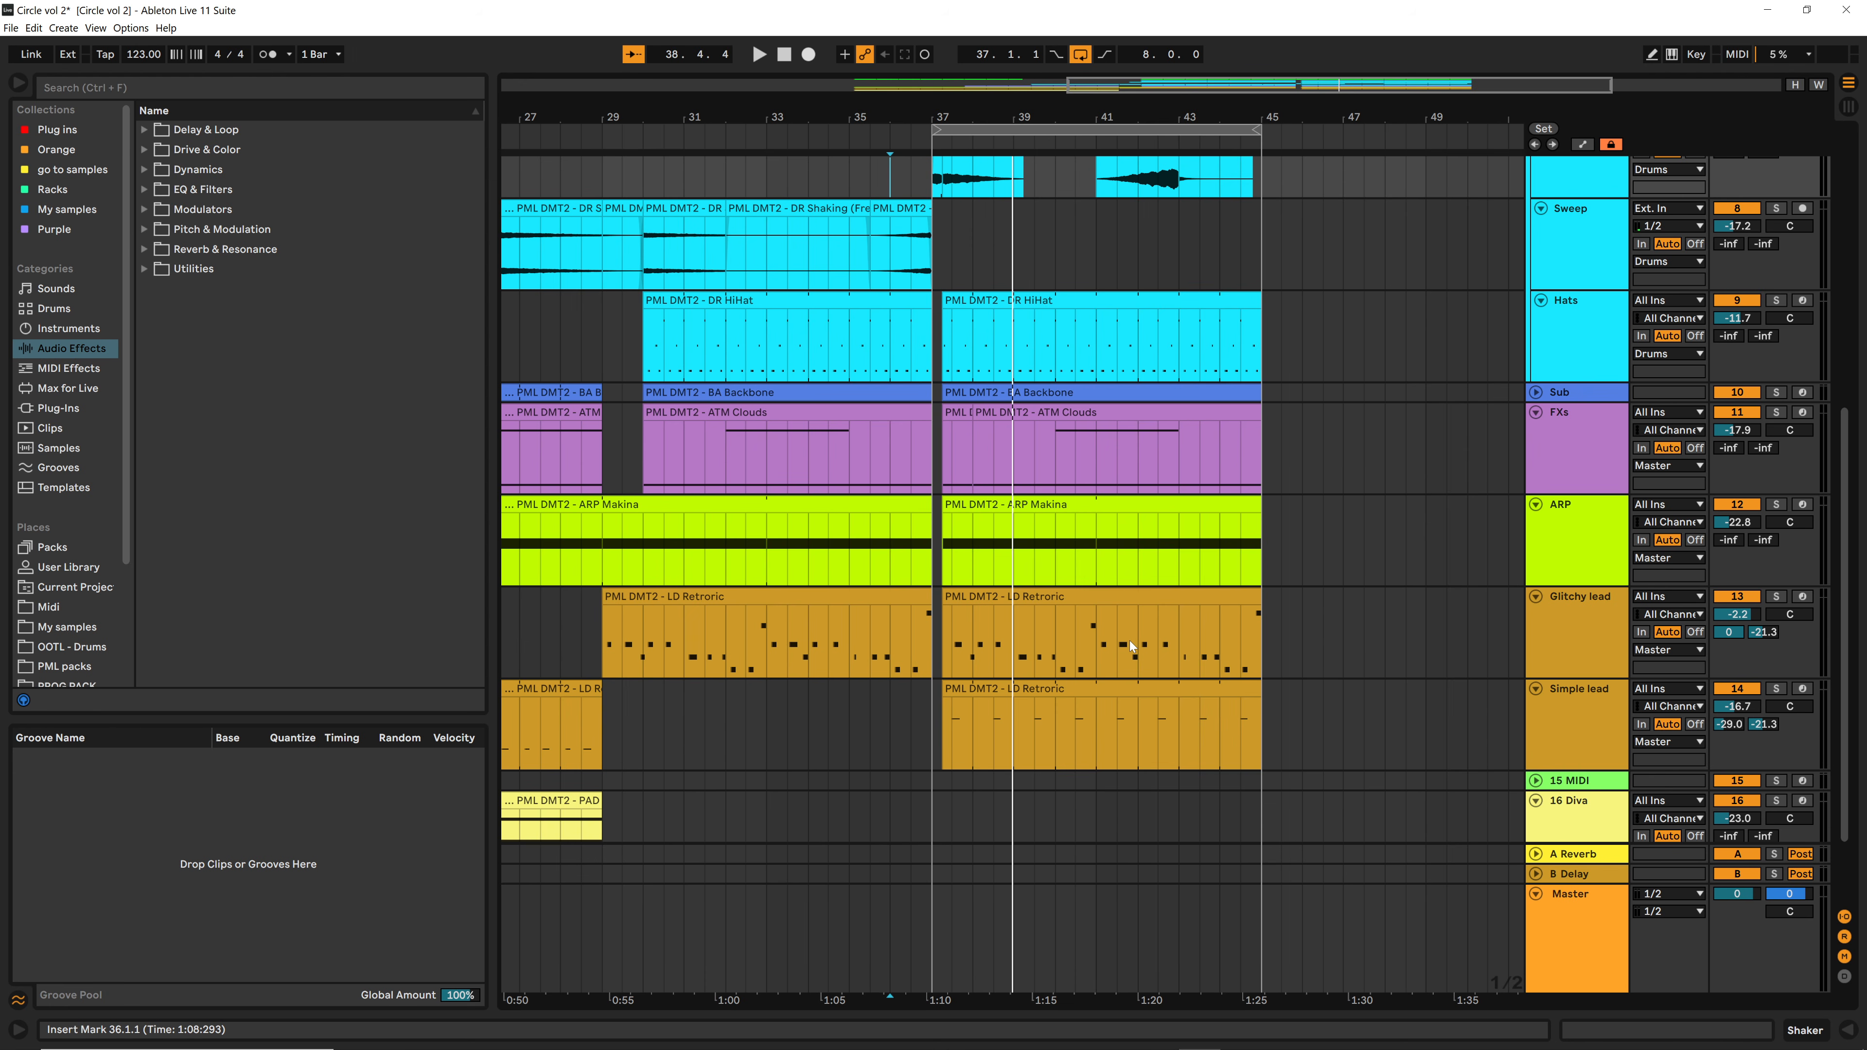
pyautogui.scroll(4, 1156, 592)
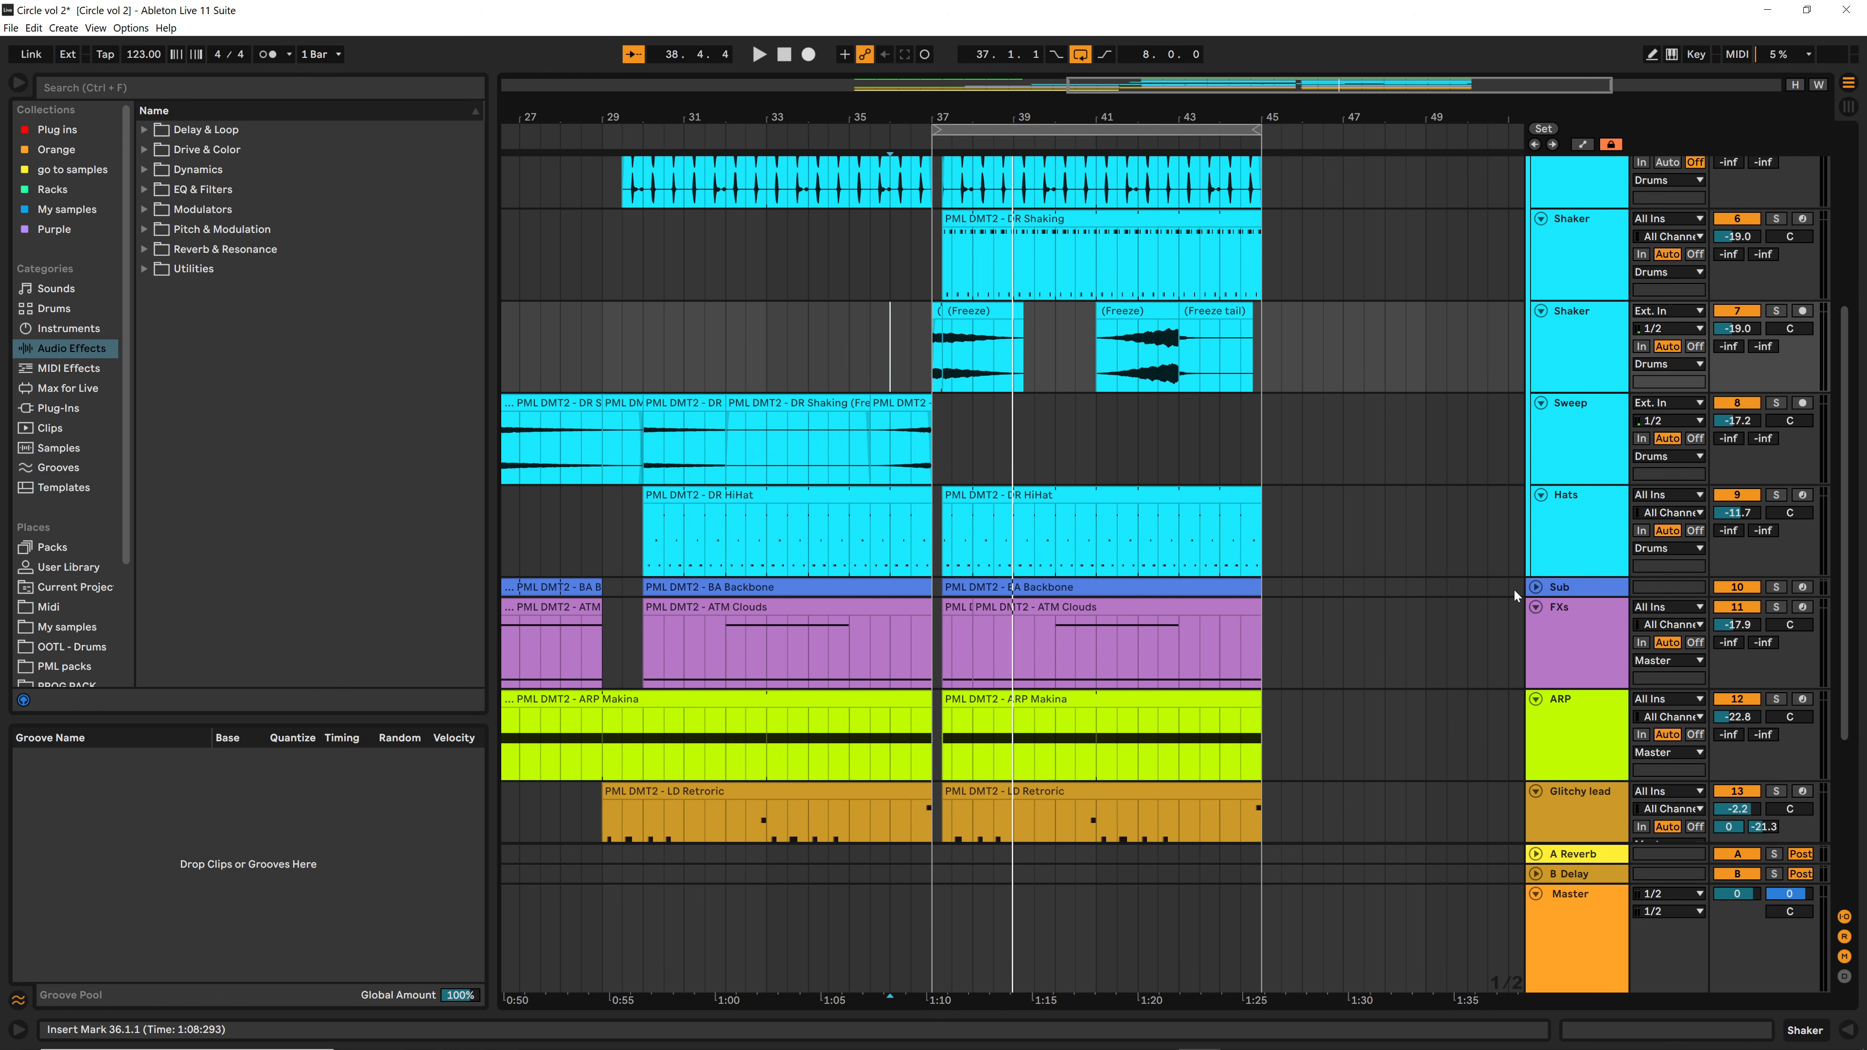
pyautogui.click(1535, 586)
pyautogui.scroll(-4, 1003, 419)
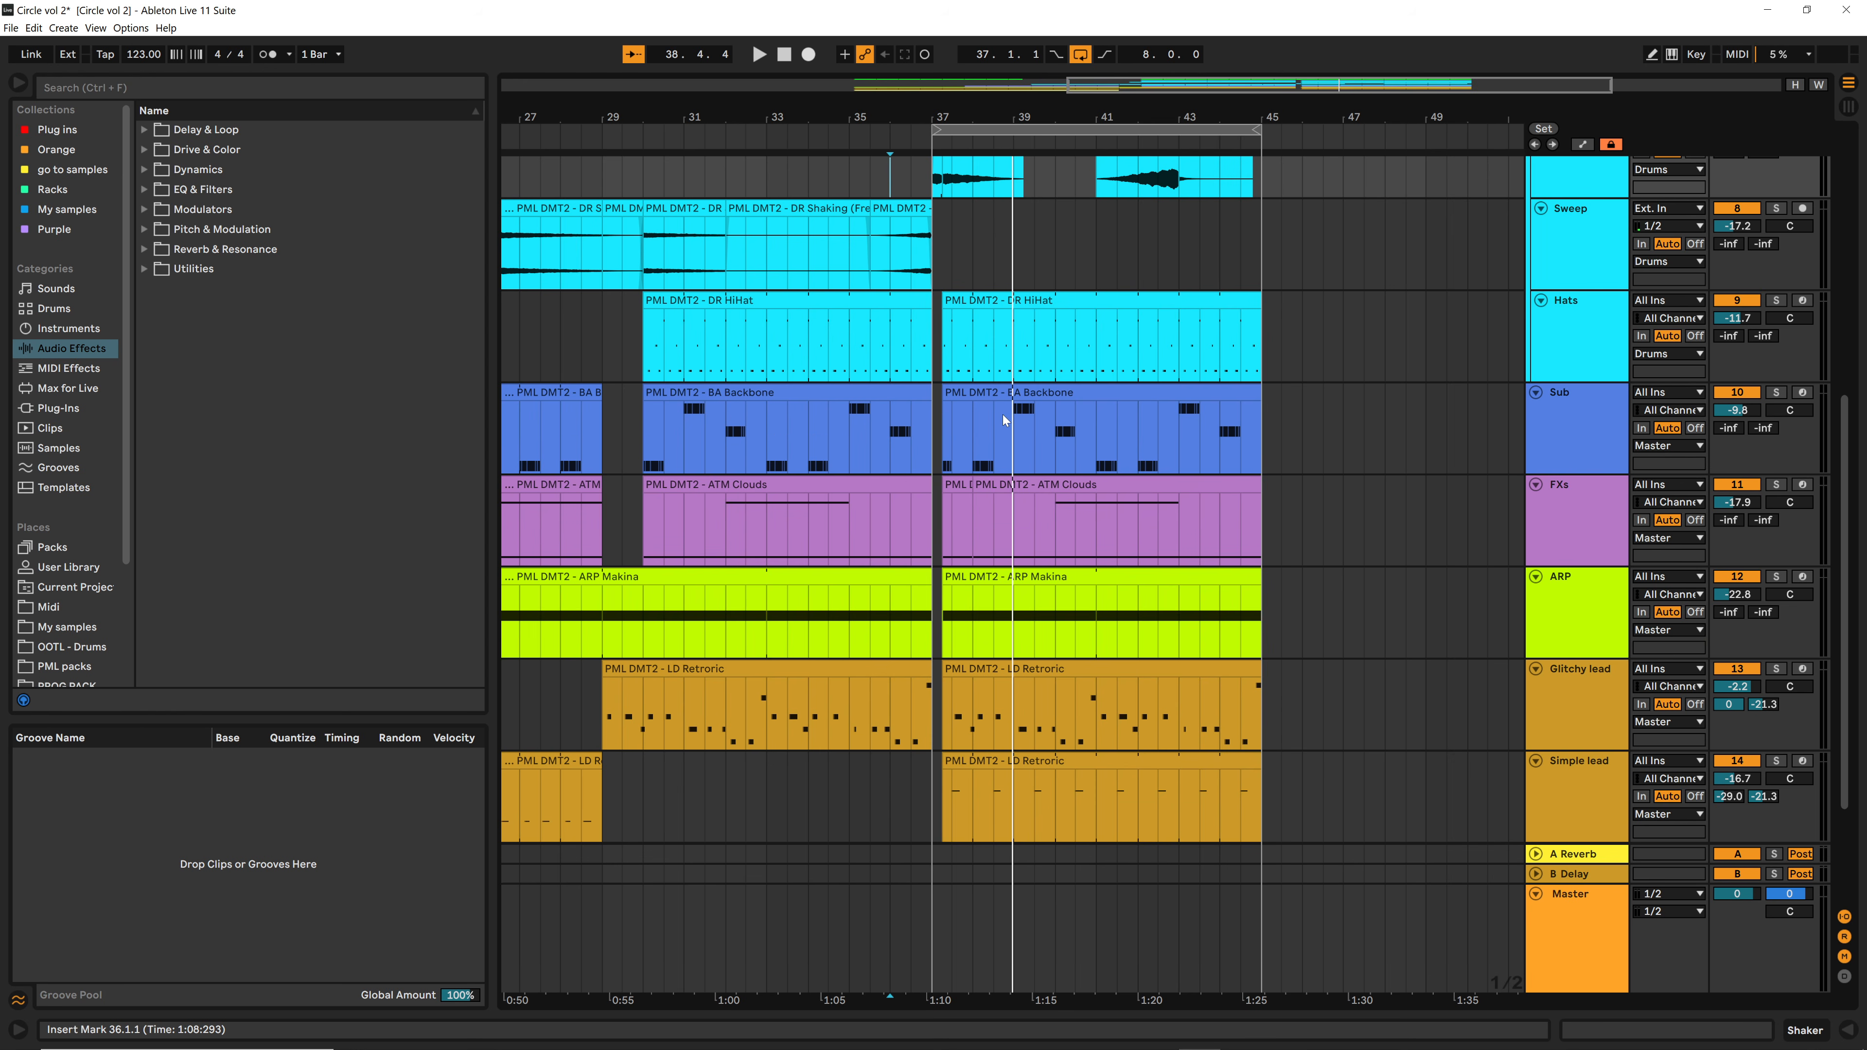
# Step: Audition the FXs track in solo from bar 29 and select its ATM Clouds clip from 29.1.1 to 37.1.1
pyautogui.click(1012, 391)
pyautogui.press('space')
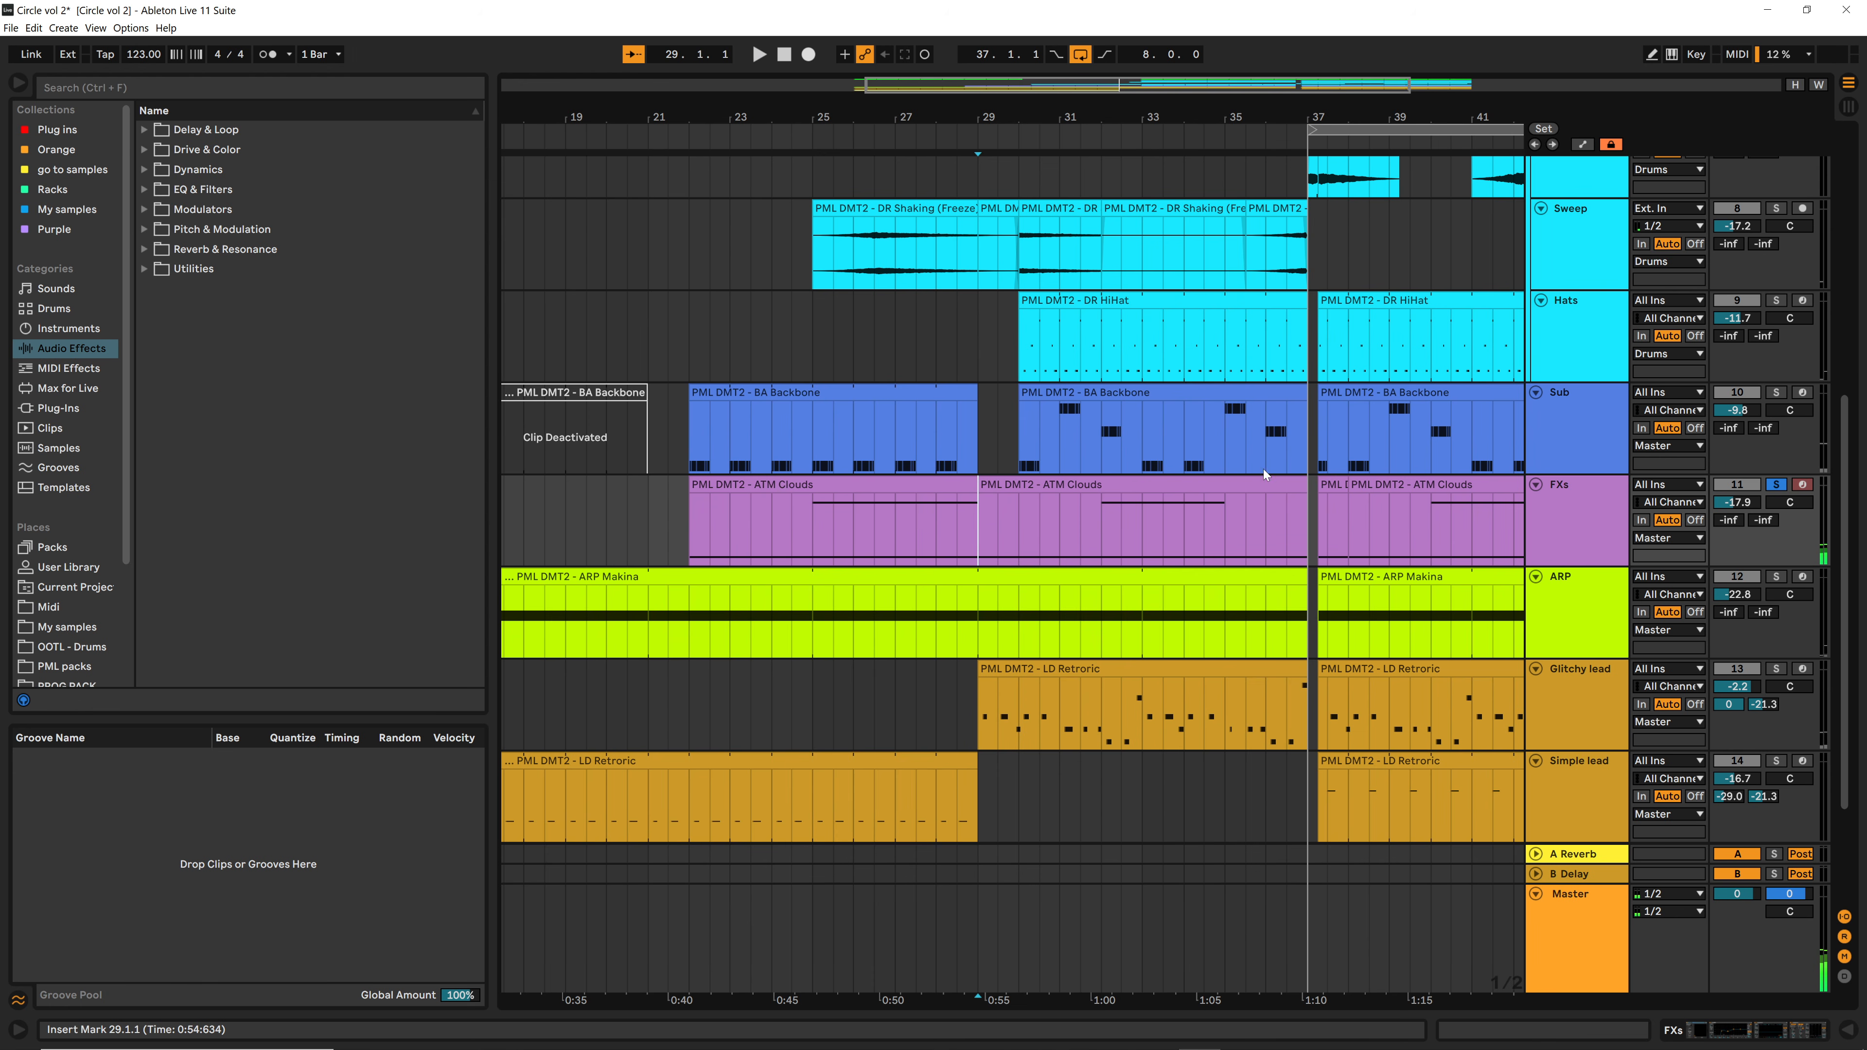
pyautogui.click(1037, 494)
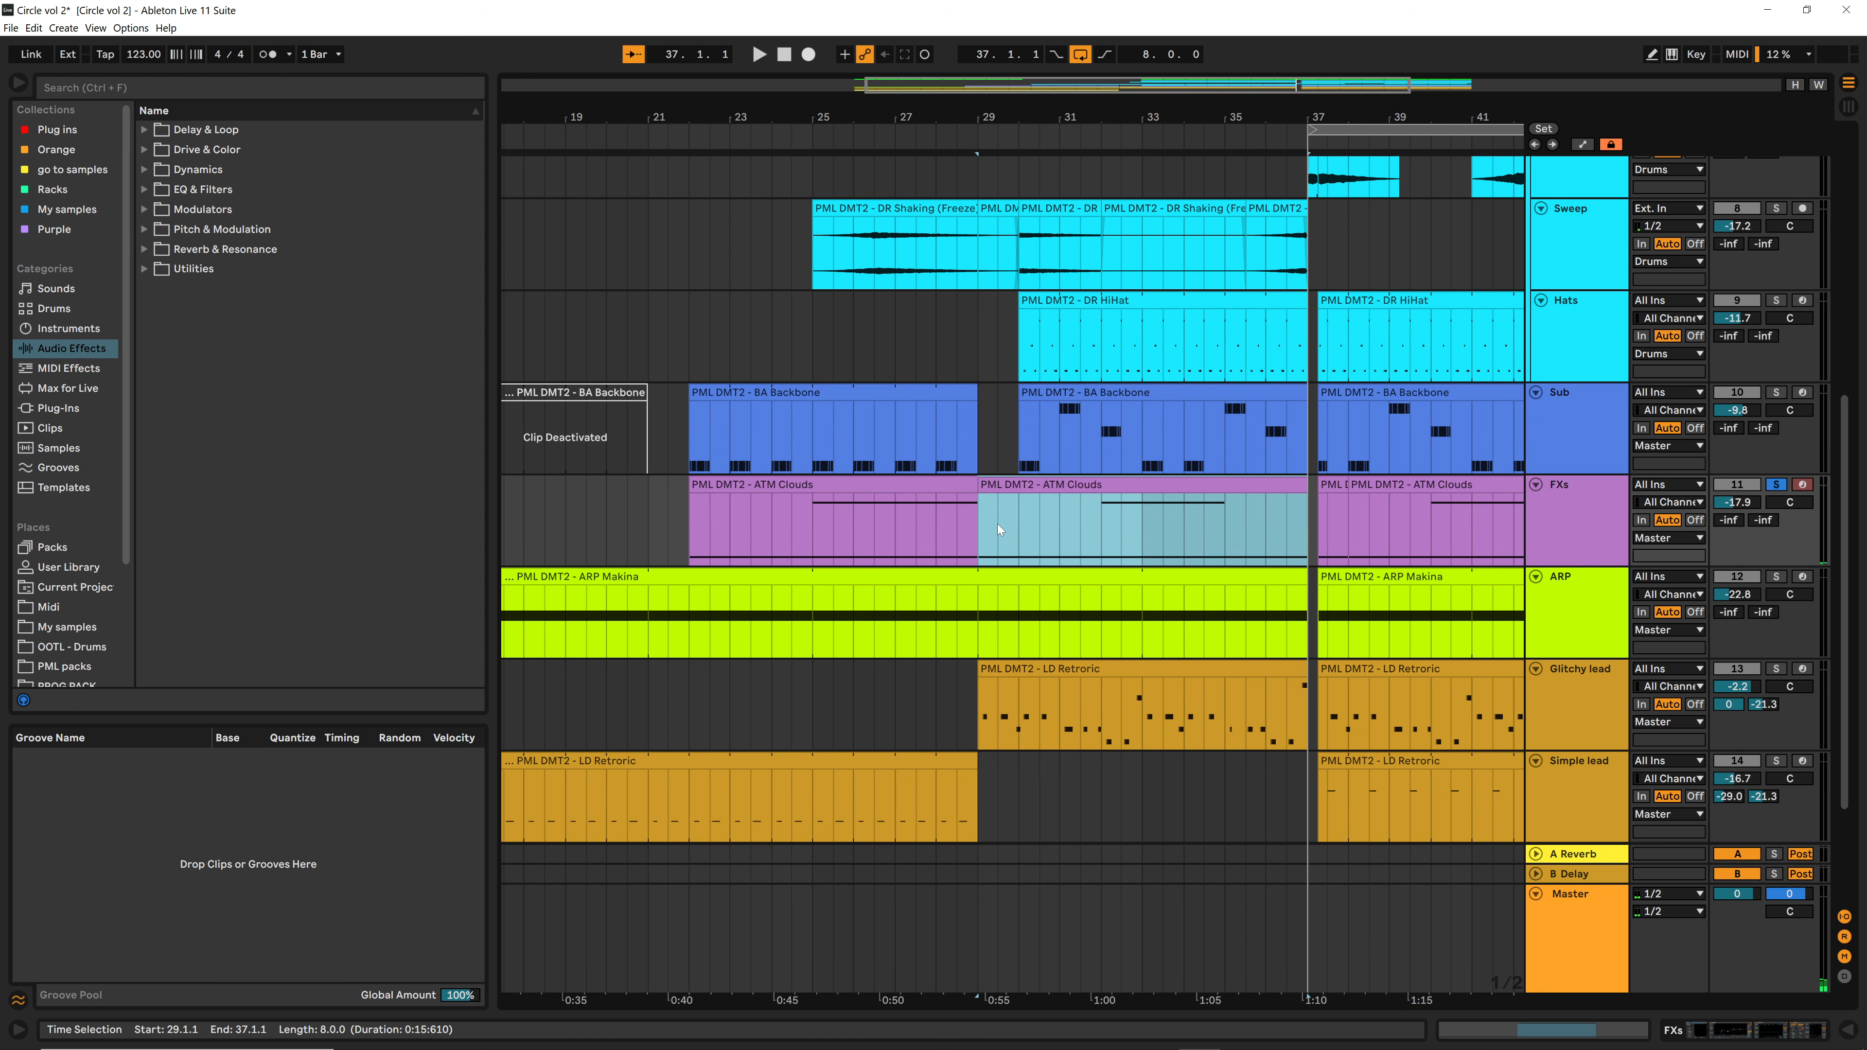
pyautogui.press('space')
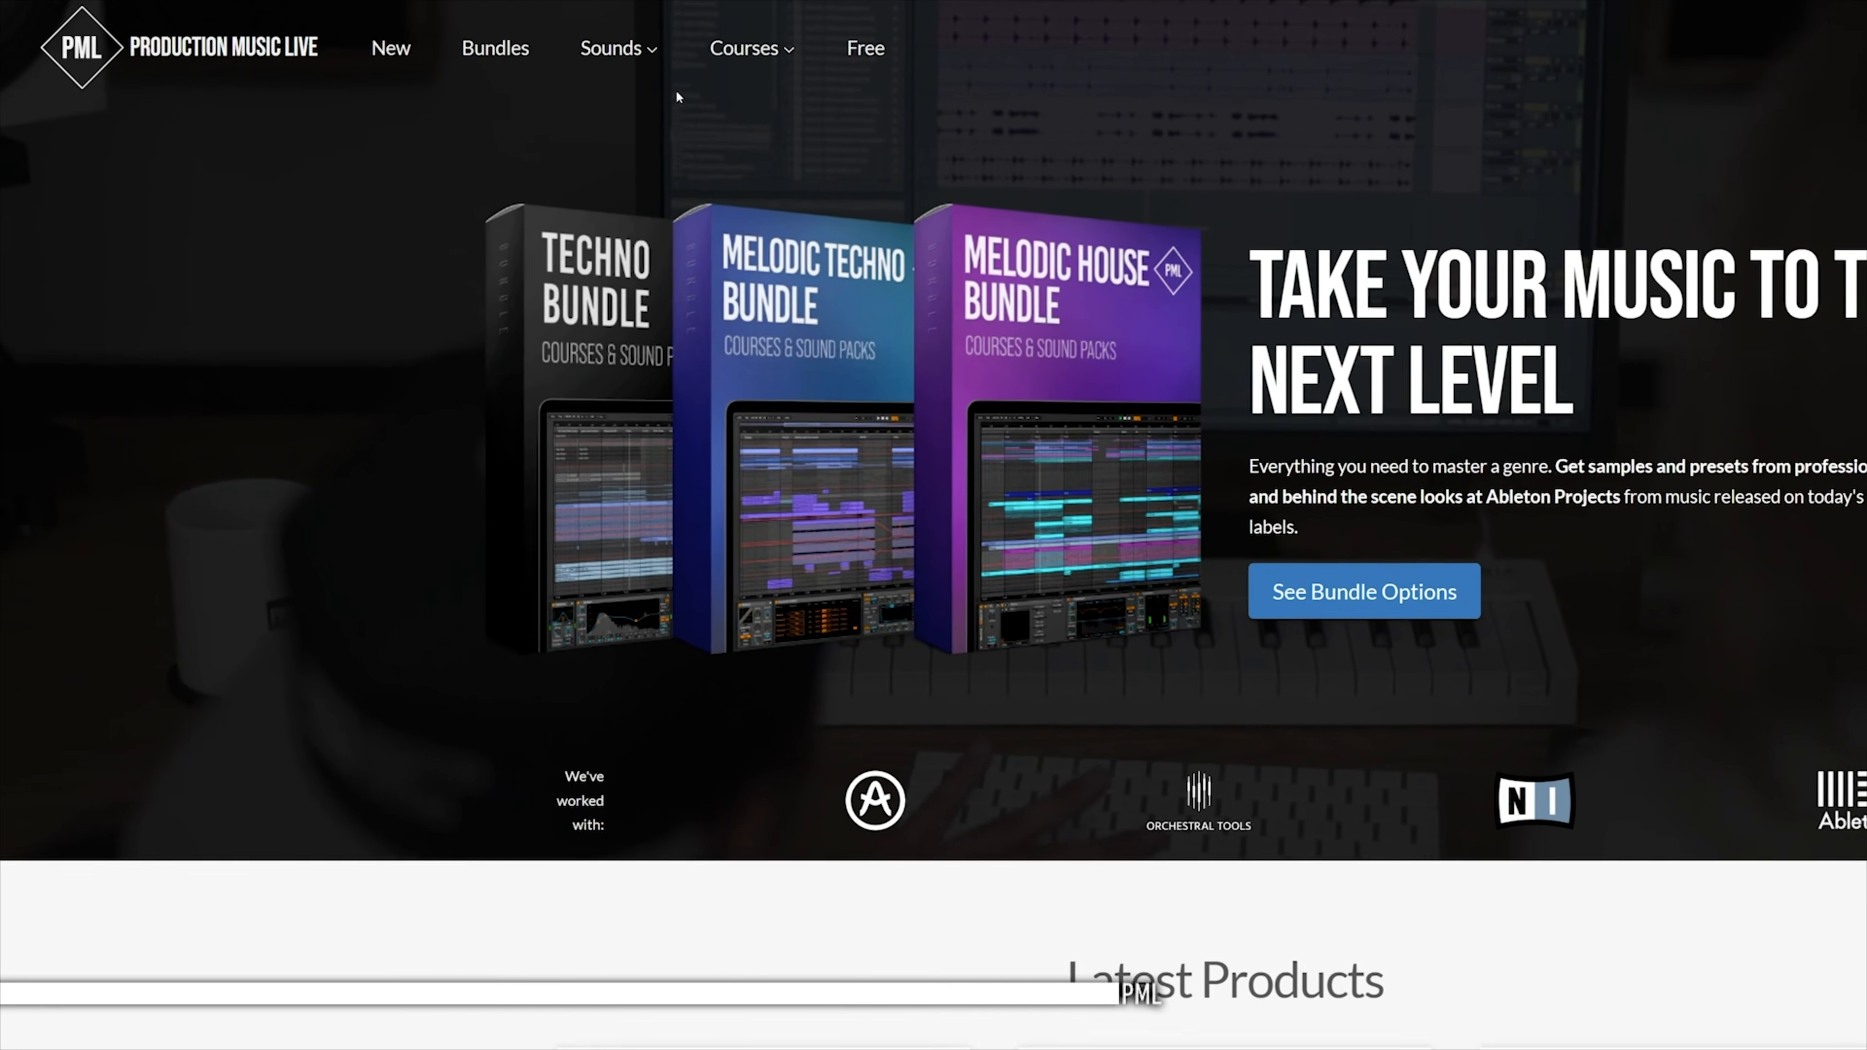
pyautogui.moveTo(723, 56)
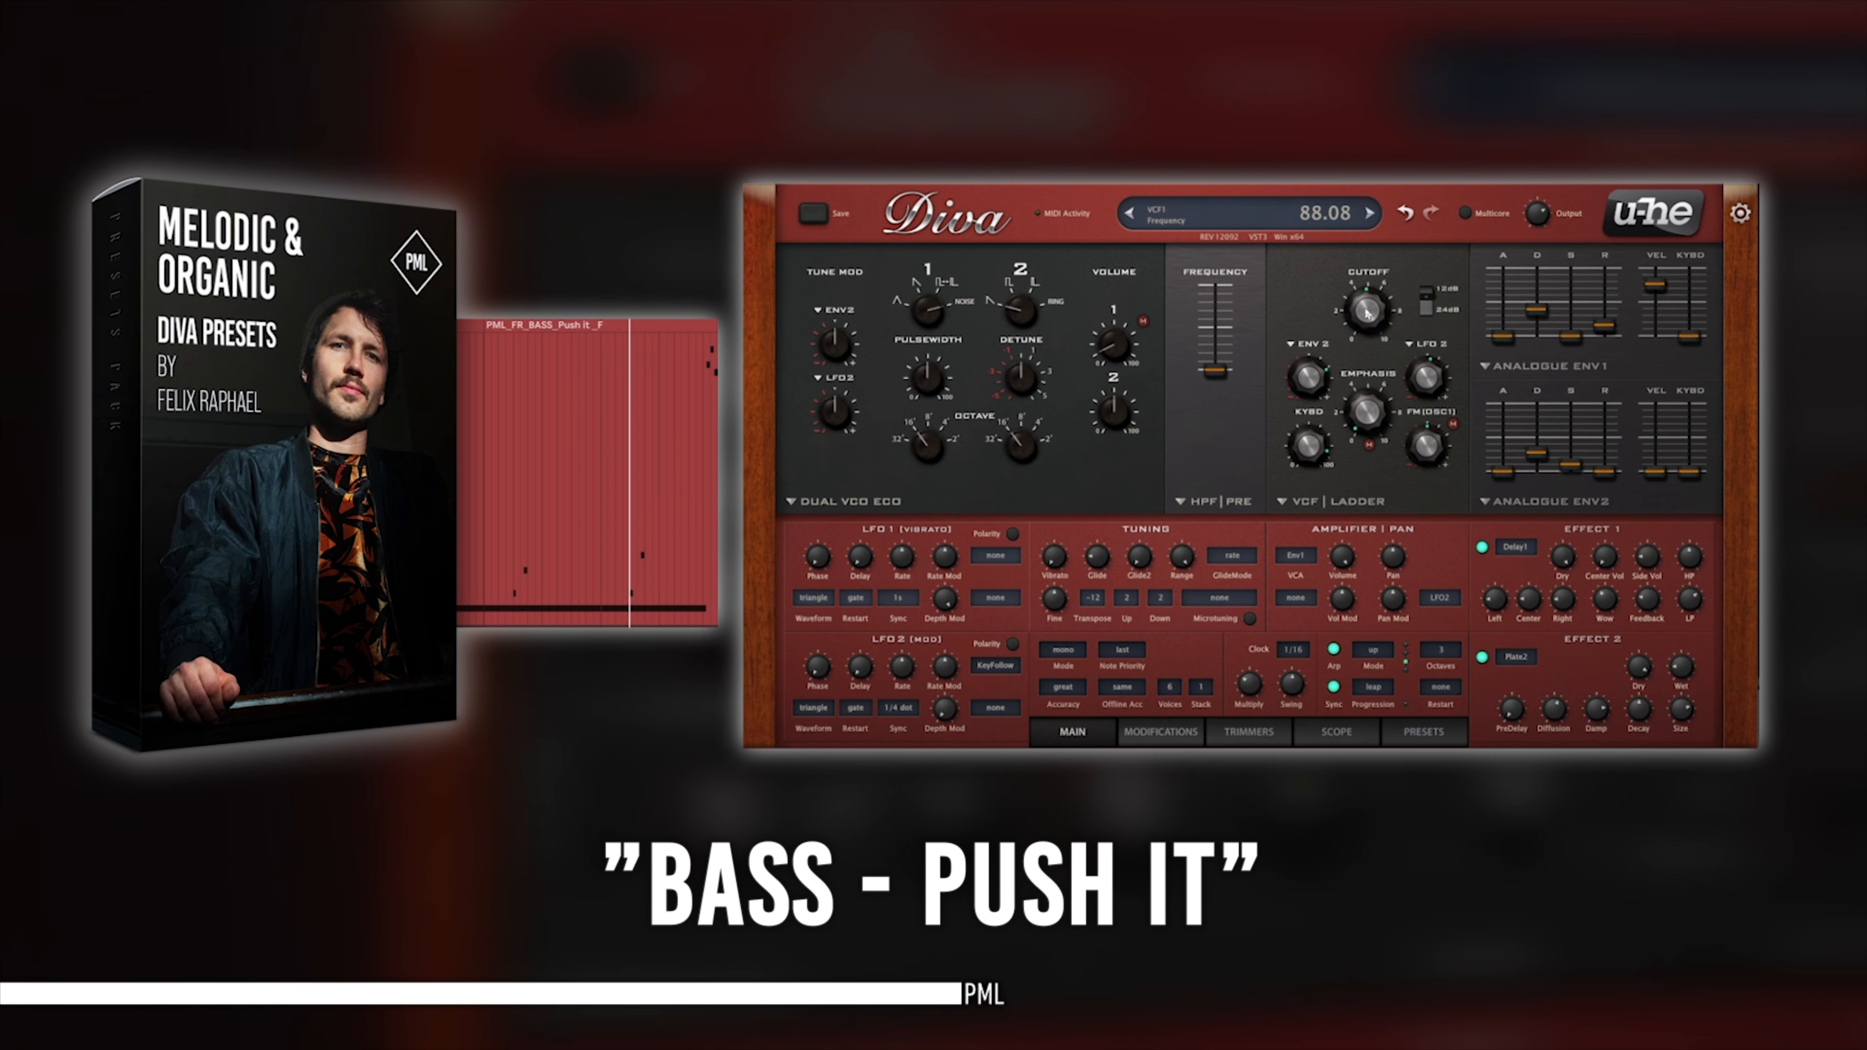